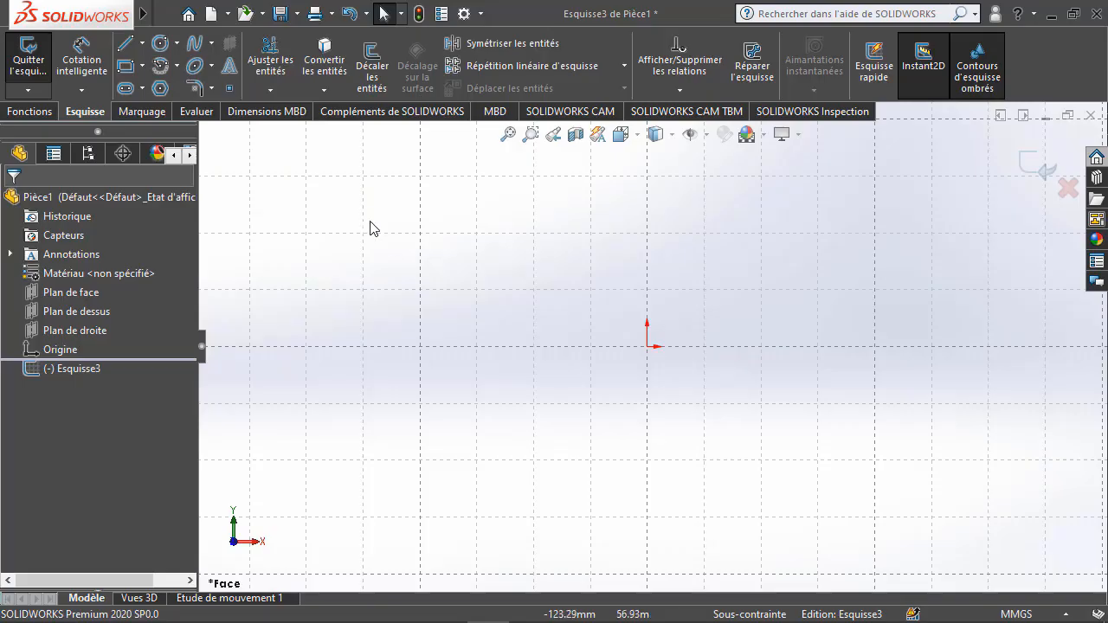
right_click(442, 252)
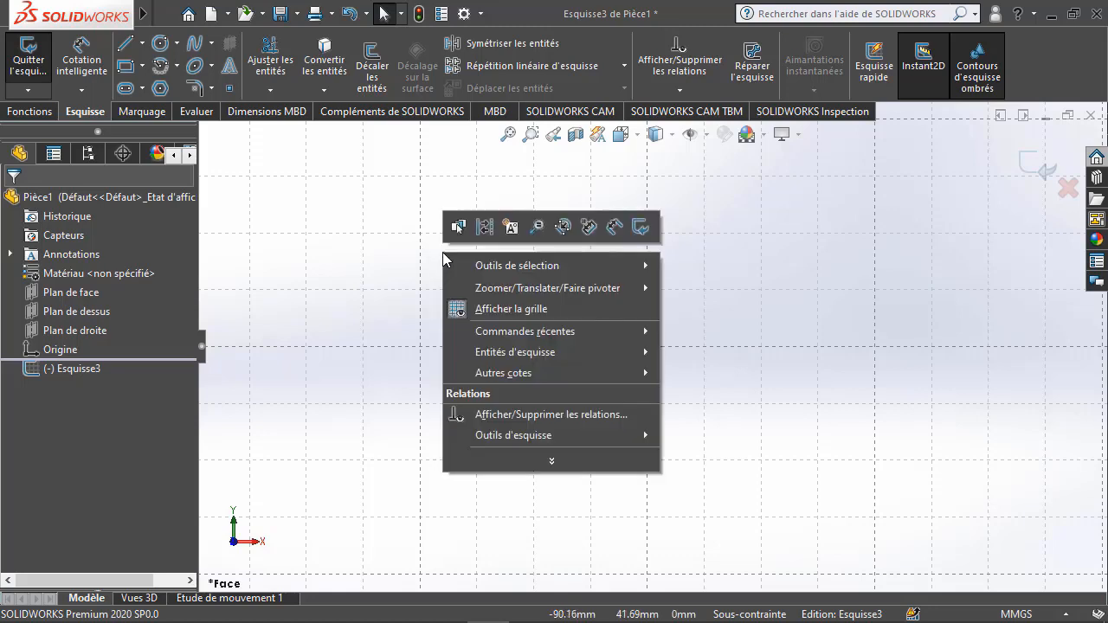
left_click(547, 460)
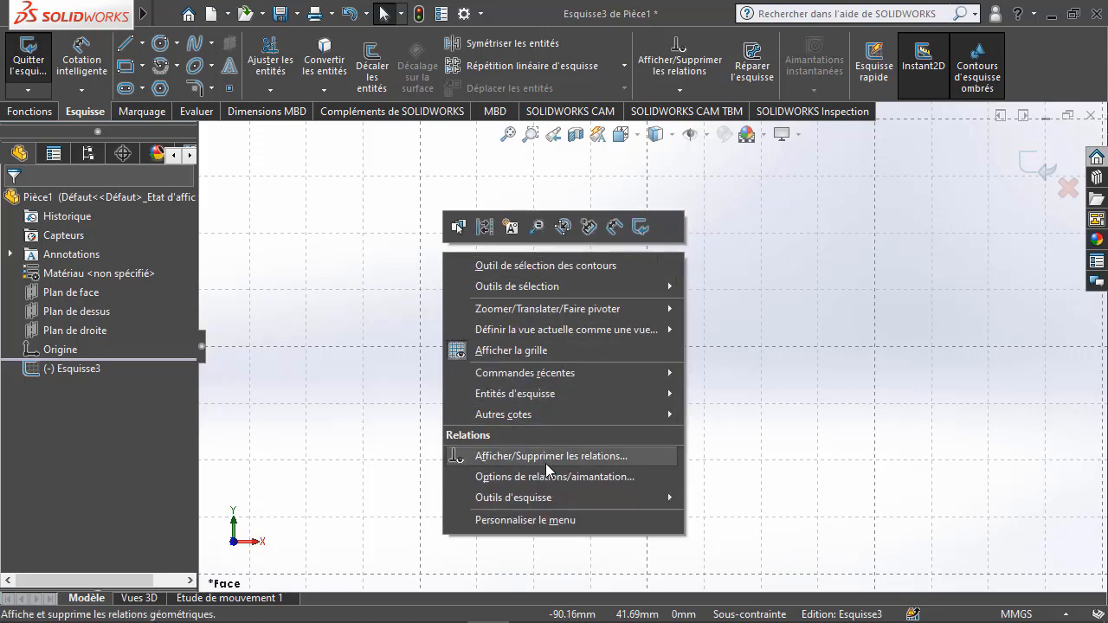
mouse_move(492, 394)
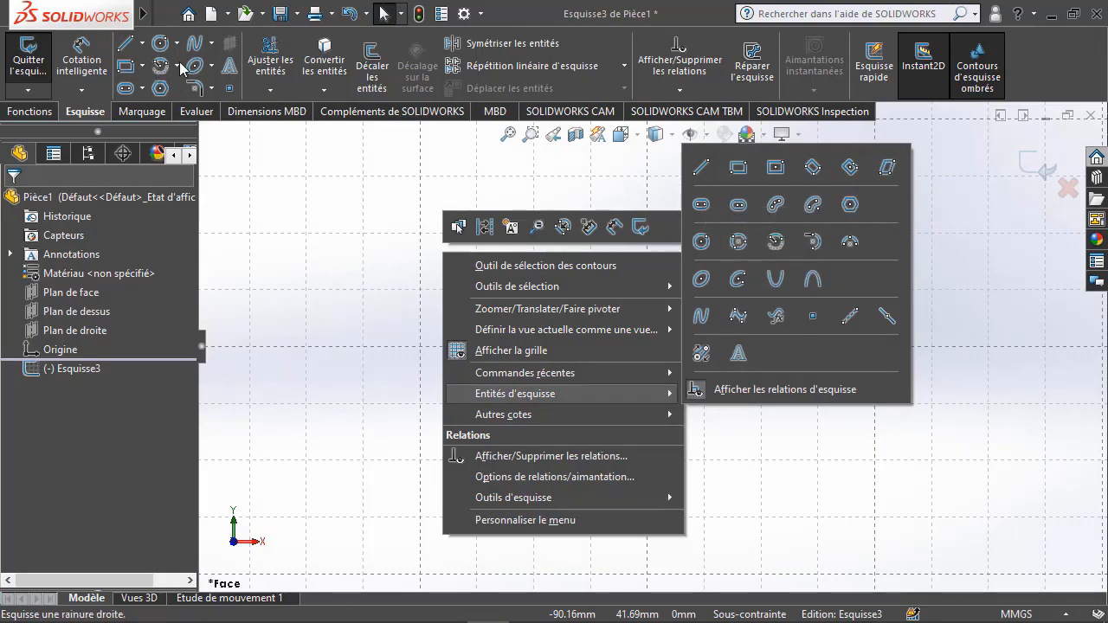
left_click(278, 224)
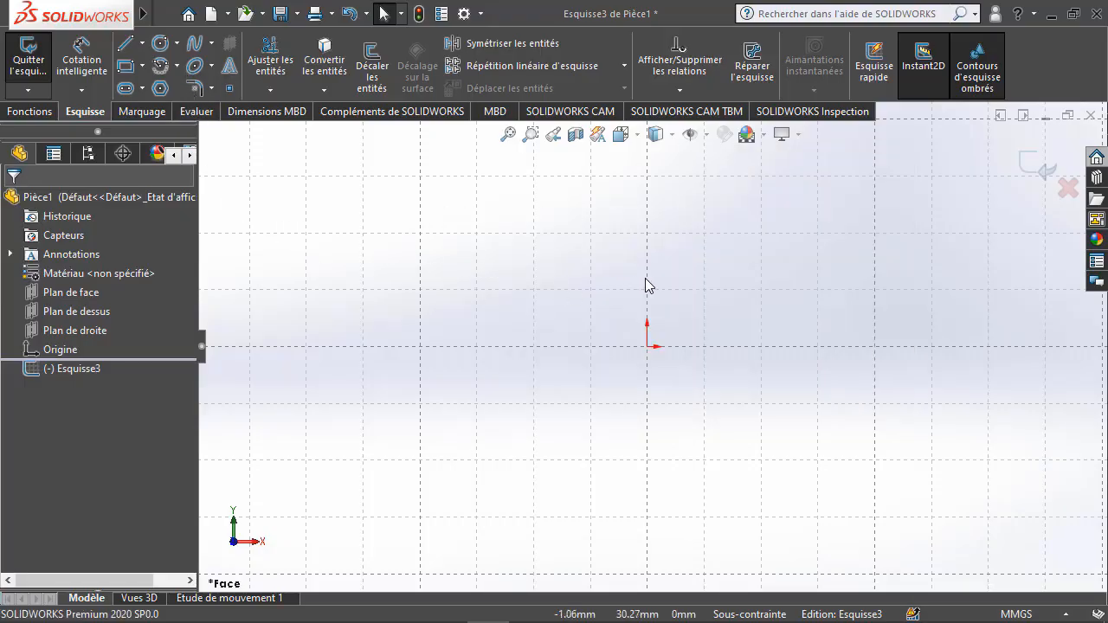
Sketch a horizontal line about 100 mm long to the right of the origin, using the Horizontale orientation
middle_click_drag(645, 278, 441, 344, "ctrl")
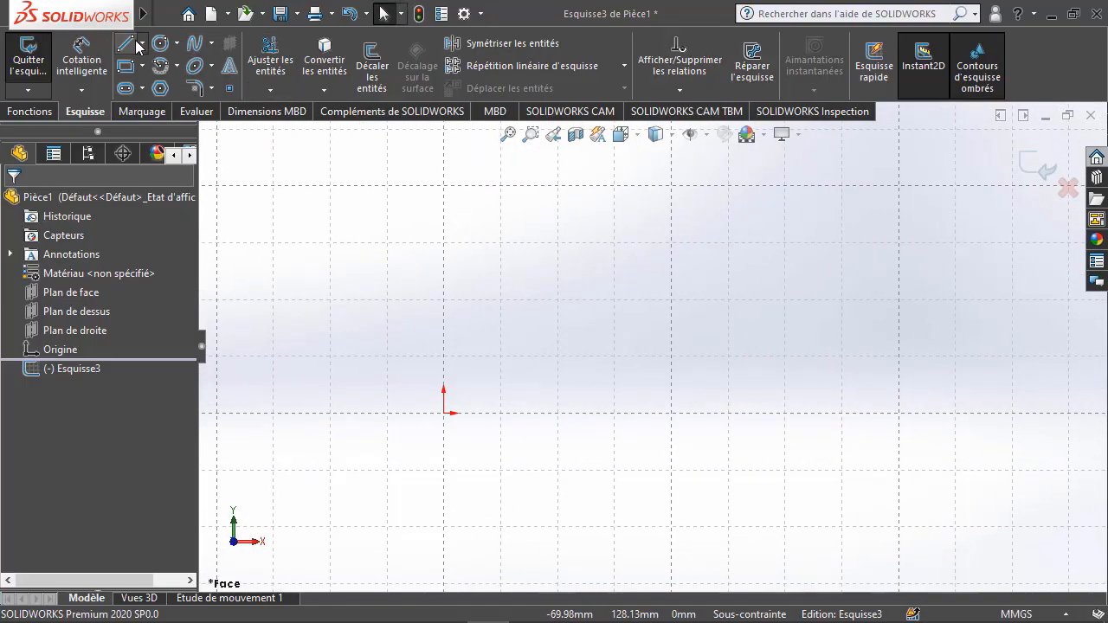
left_click(141, 44)
left_click(151, 68)
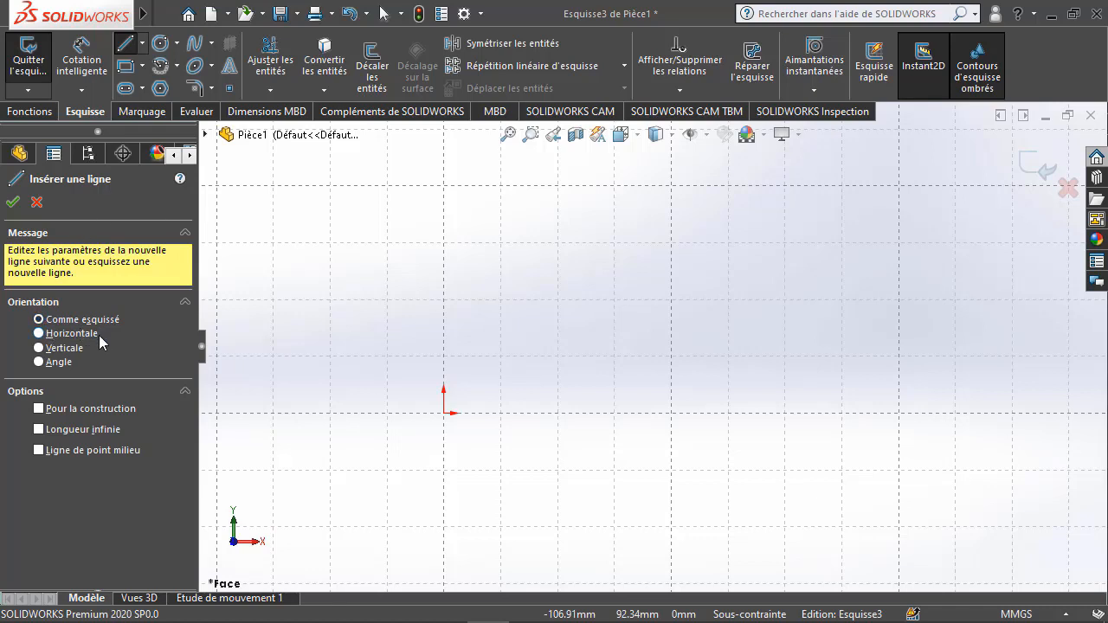
left_click(49, 338)
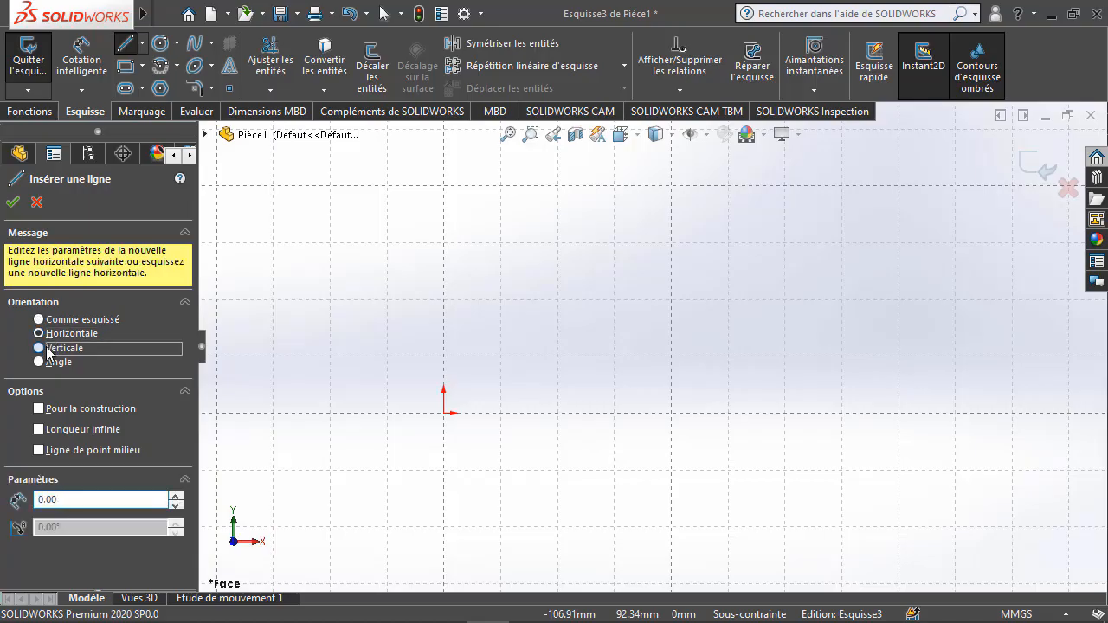
left_click(49, 349)
left_click(50, 362)
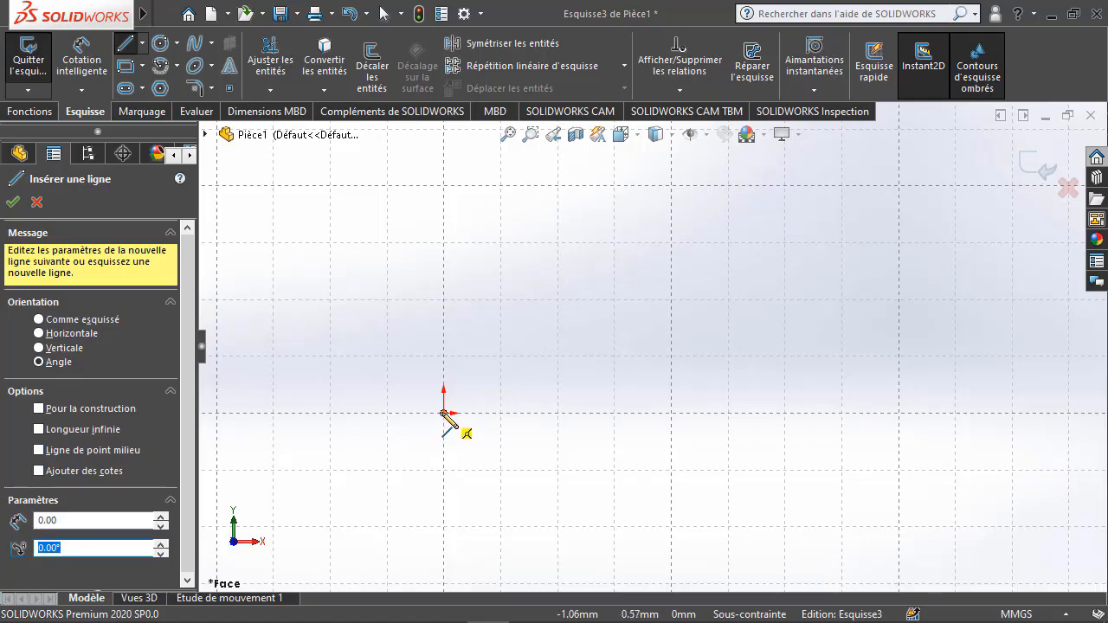
left_click(39, 333)
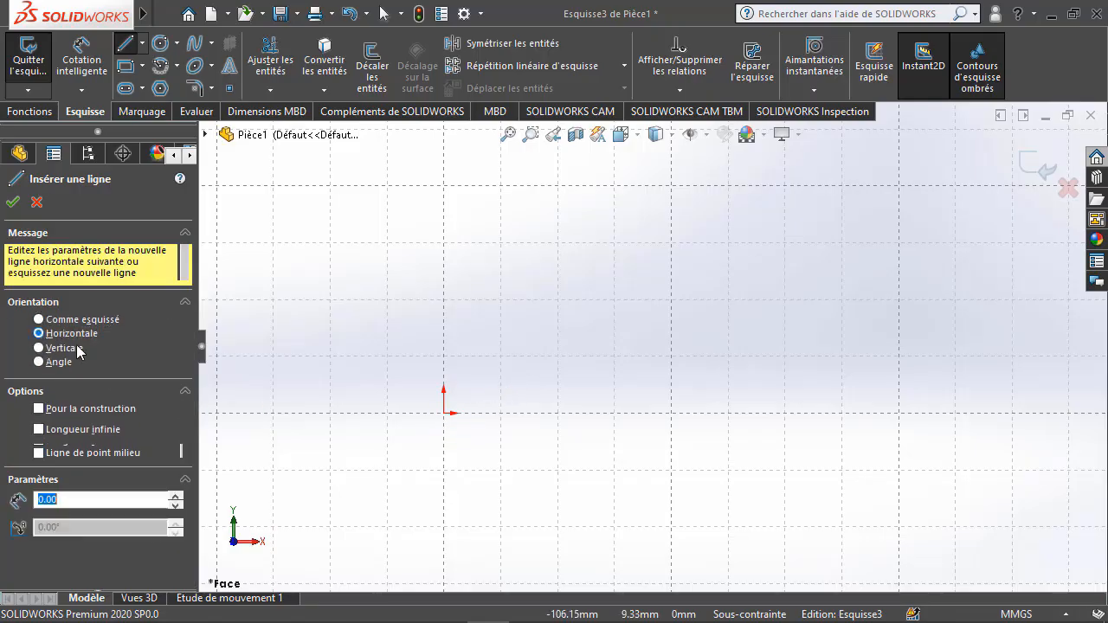
left_click(444, 413)
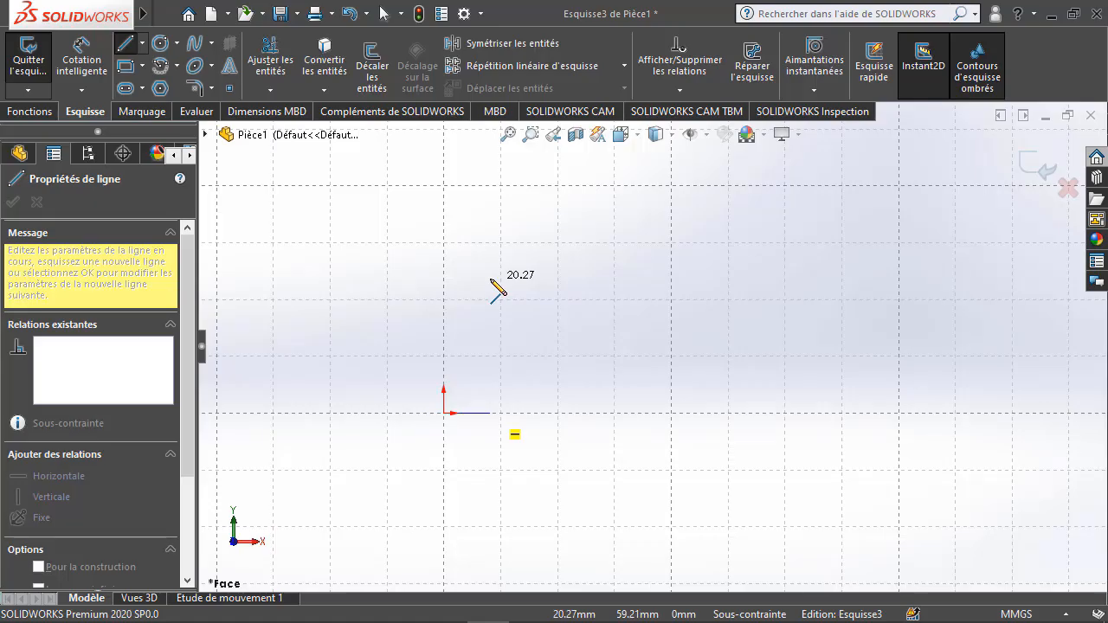
left_click(673, 351)
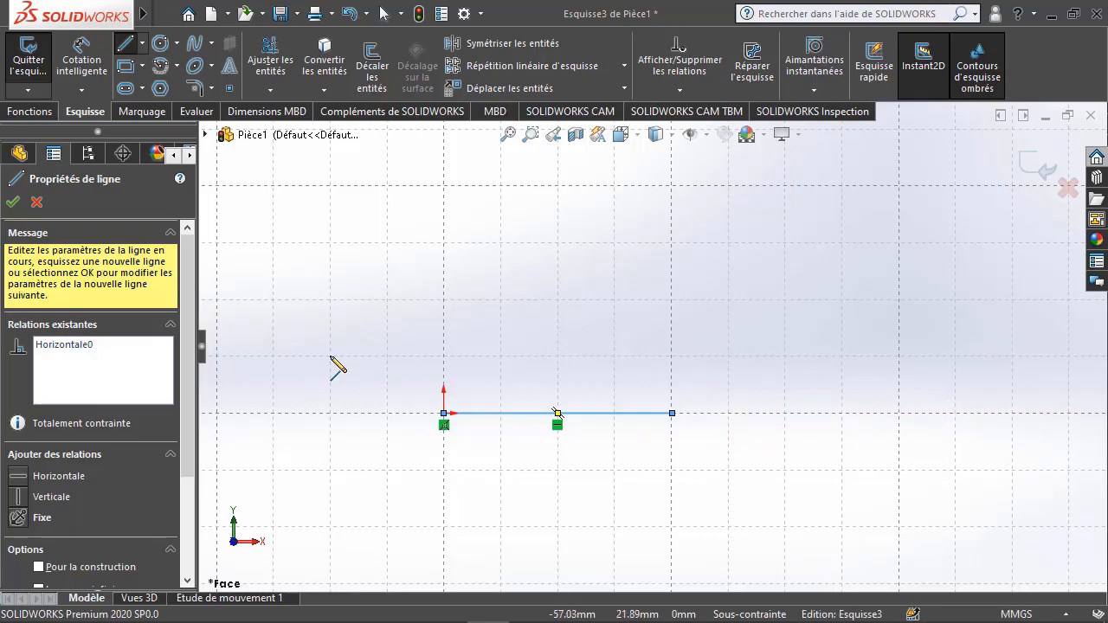
key("Escape")
key("Escape")
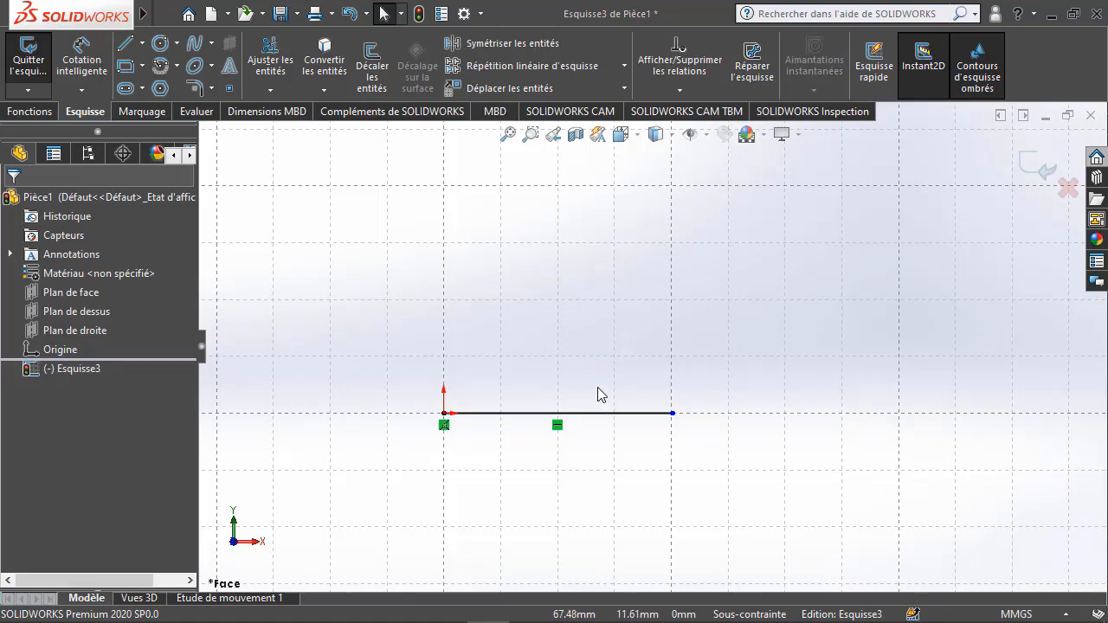
Shorten the horizontal line to about 72 mm by moving its free endpoint along the axis
left_click(558, 426)
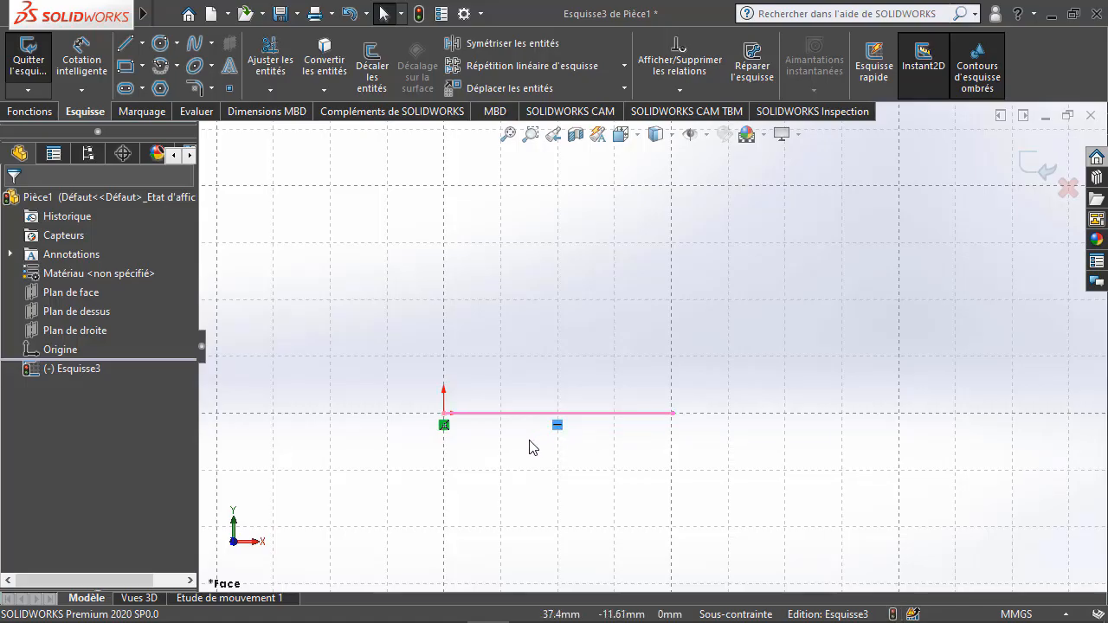
left_click(673, 415)
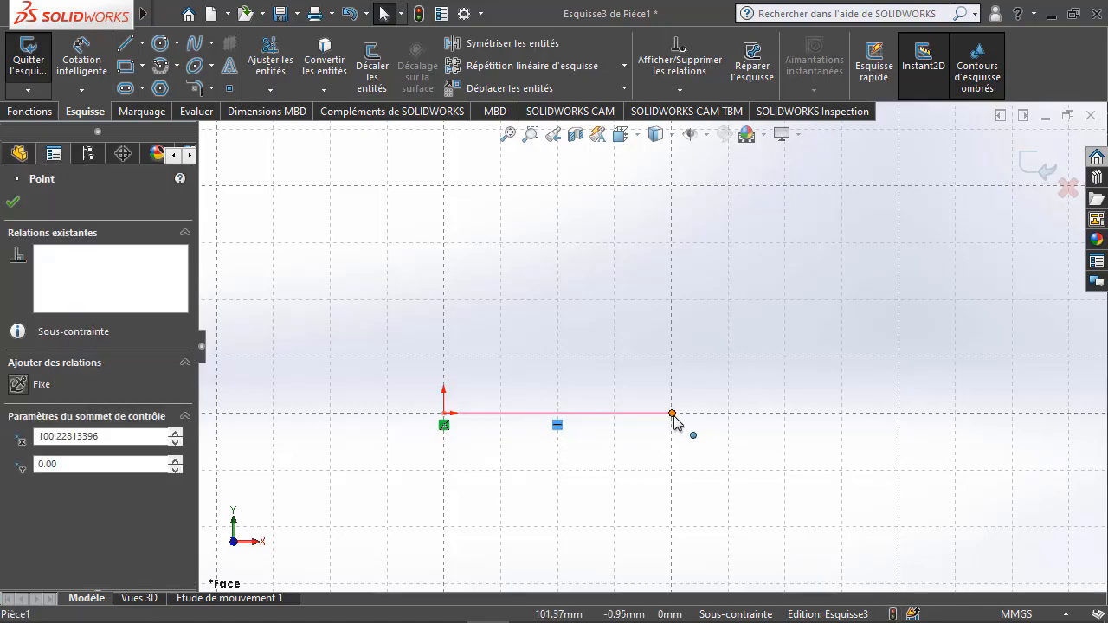
left_click_drag(673, 418, 611, 415)
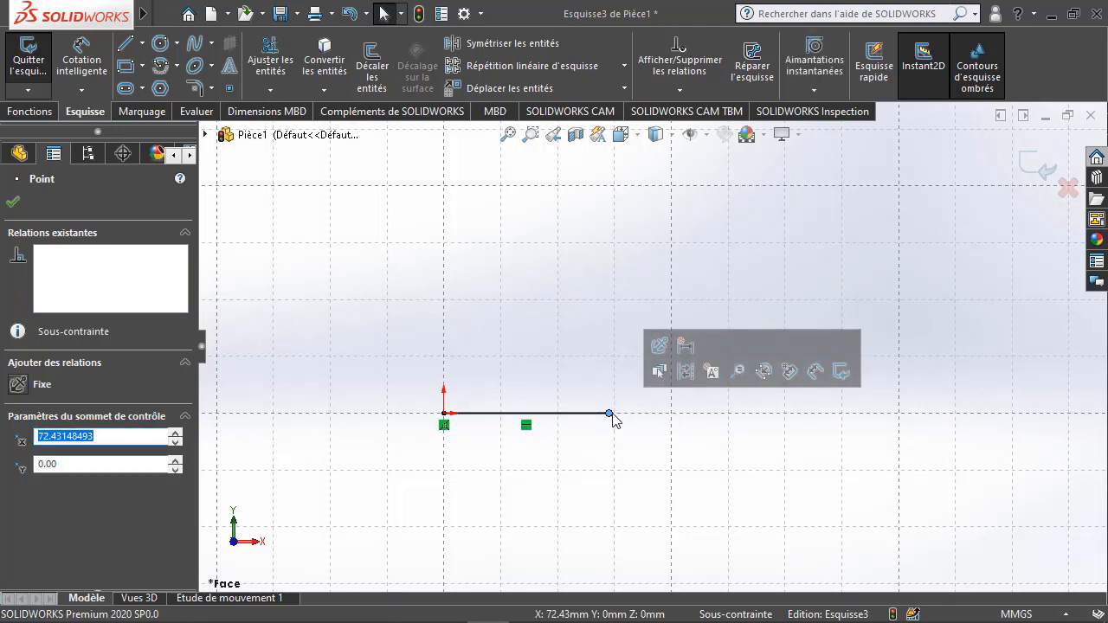
left_click(487, 450)
Sketch a connected chain from the line's free end: an oblique line upward, a horizontal line rightward and a vertical line about 82 mm downward
left_click(142, 42)
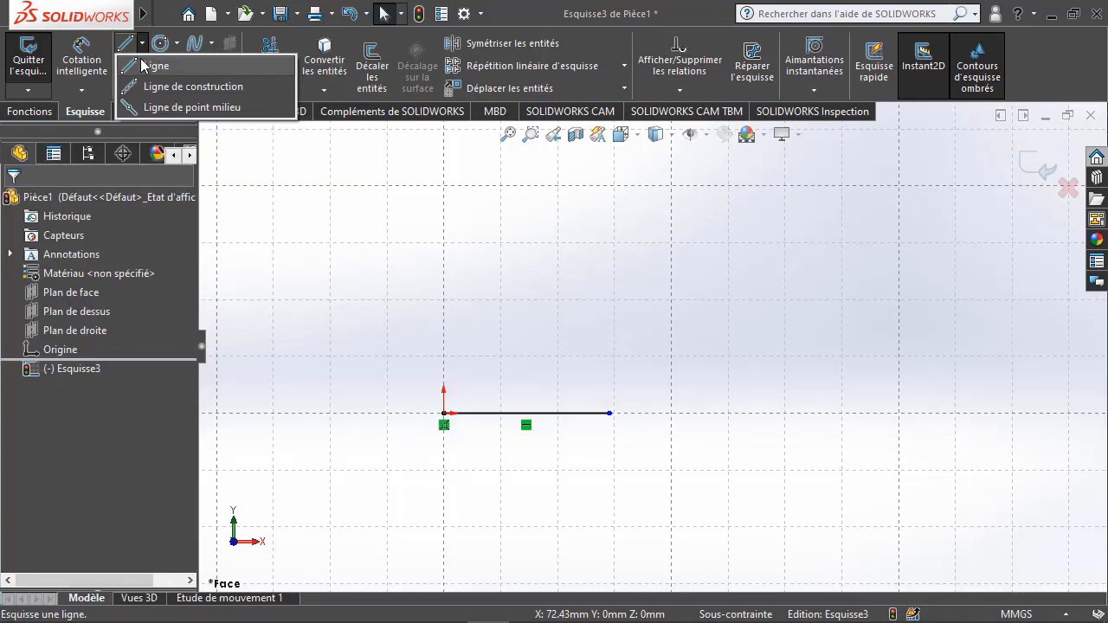
left_click(147, 66)
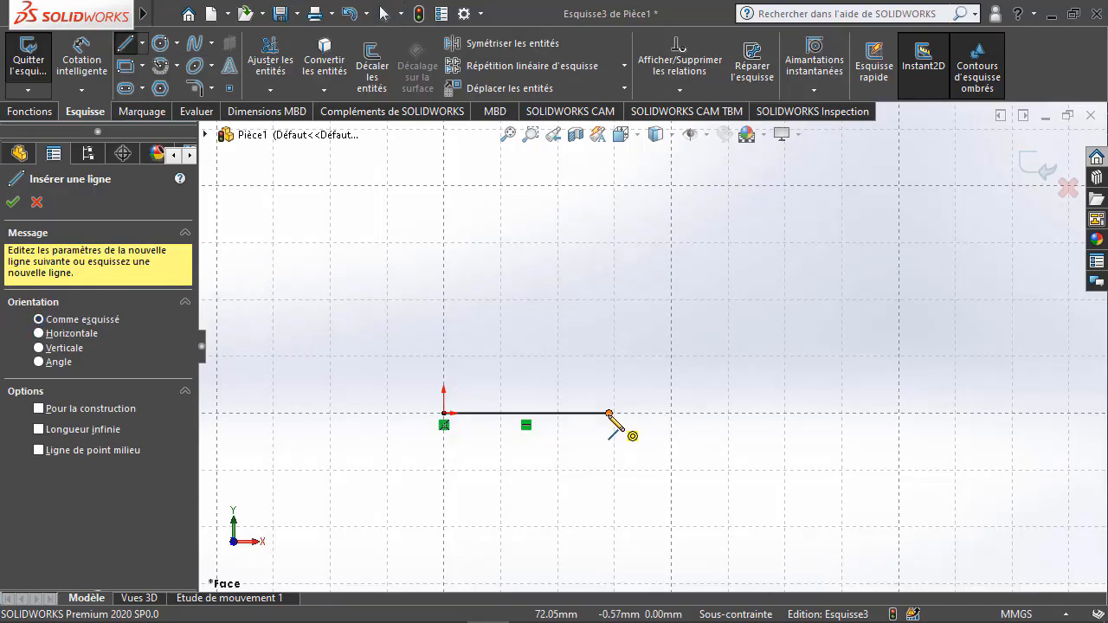
left_click(609, 414)
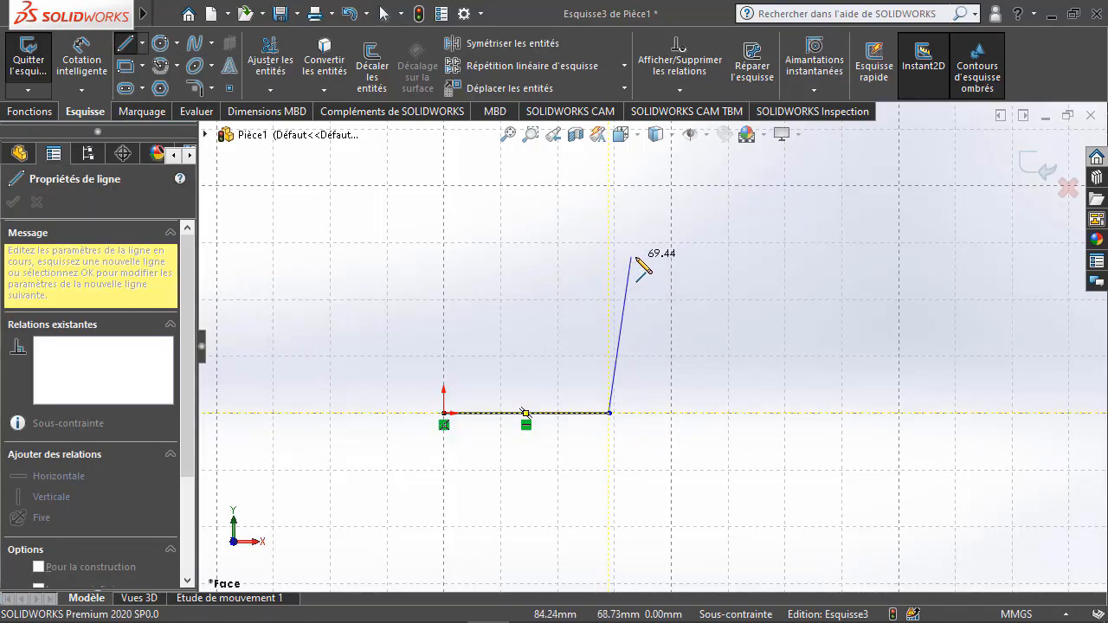
left_click(681, 280)
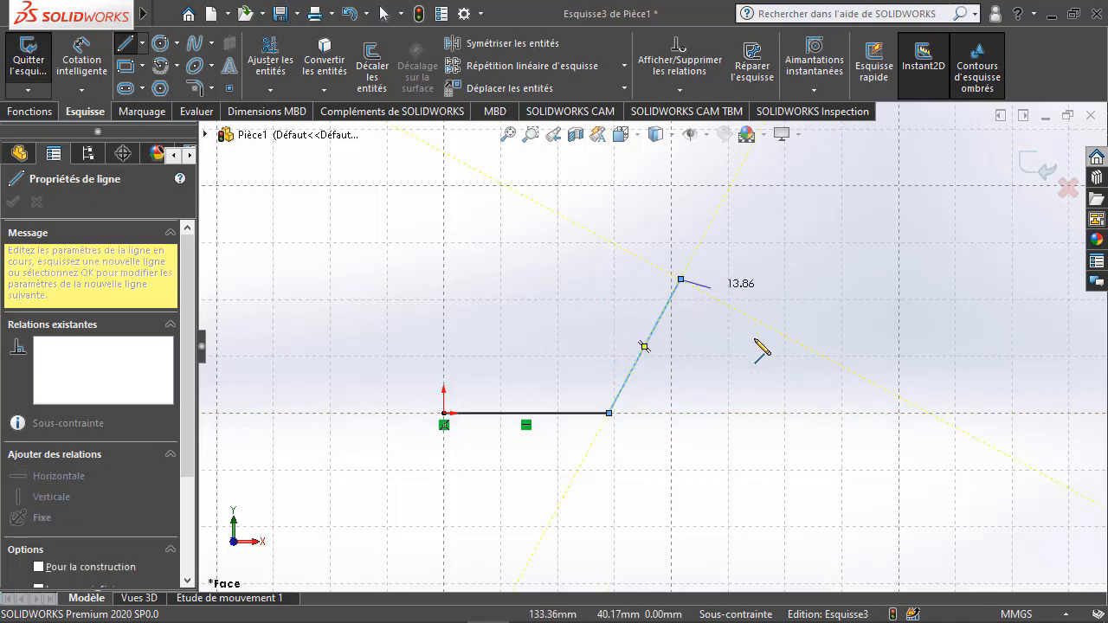
left_click(821, 279)
left_click(821, 465)
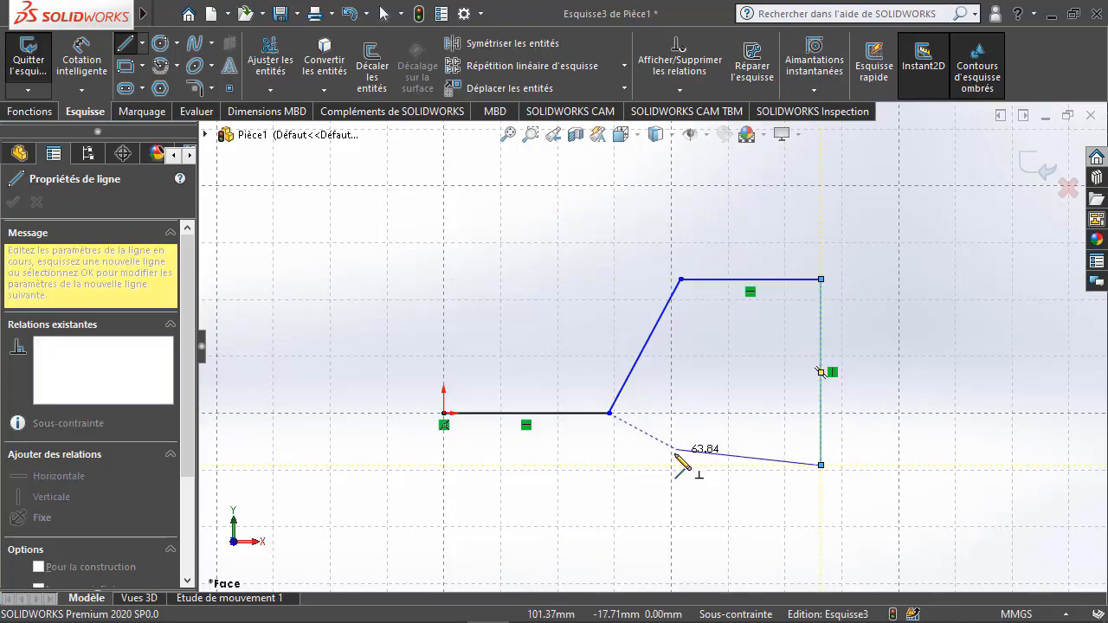
key("Escape")
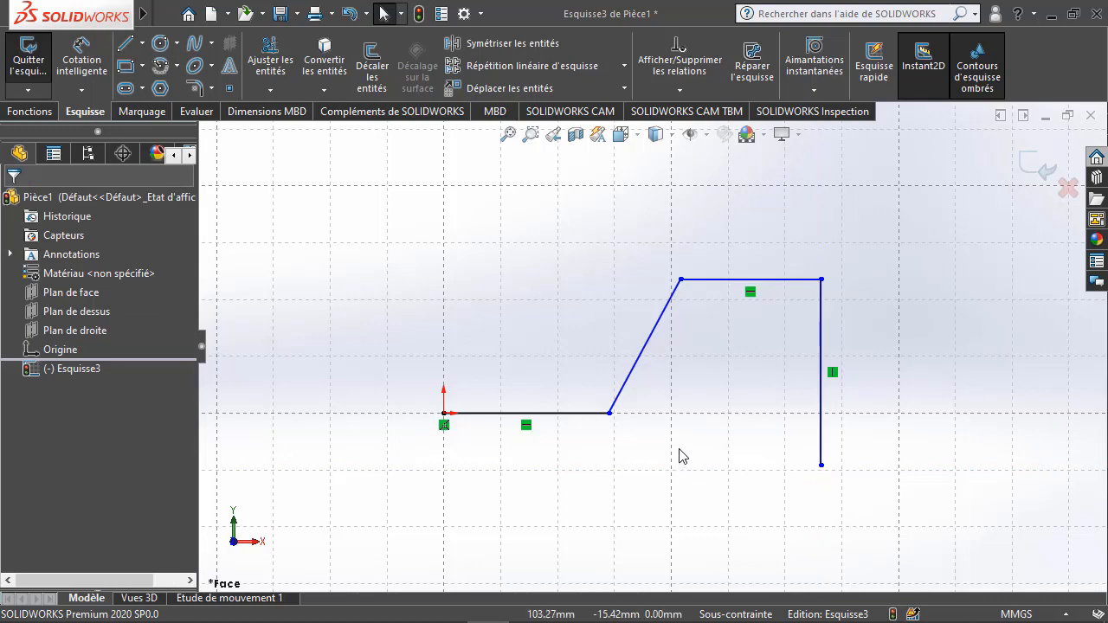
Convert the vertical line at the end of the chain into construction geometry
left_click(821, 370)
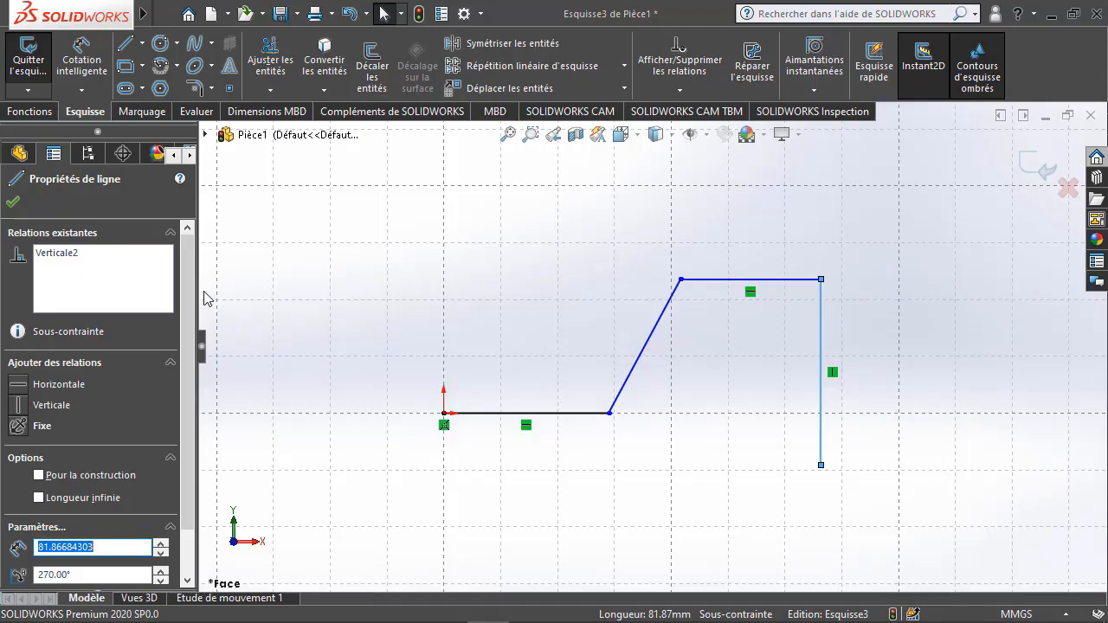
scroll(187, 282, "down", 2)
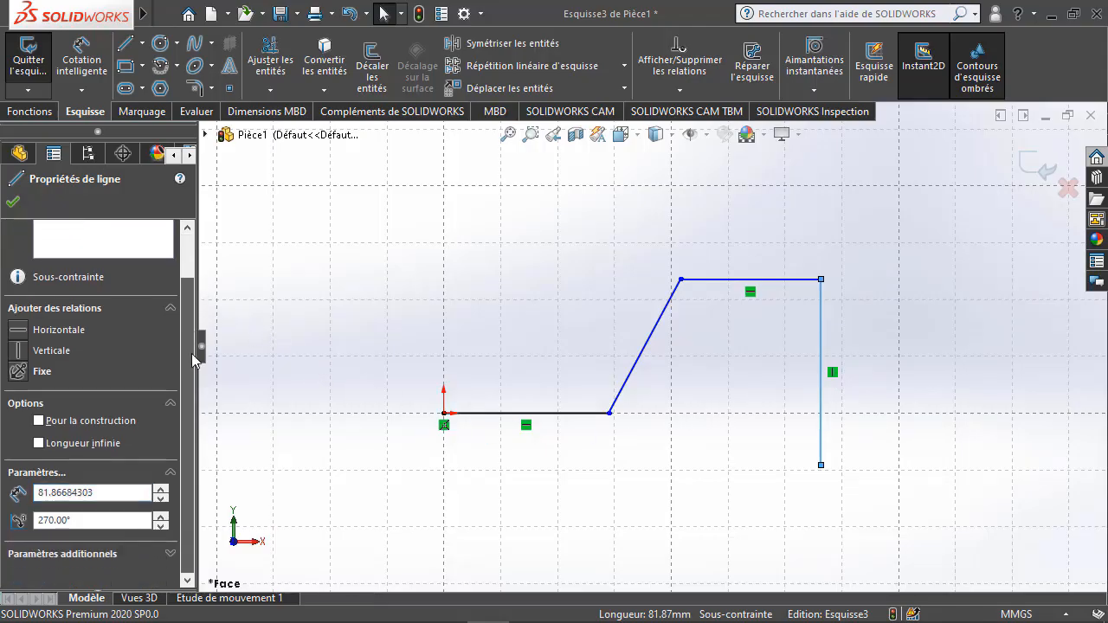
left_click(84, 423)
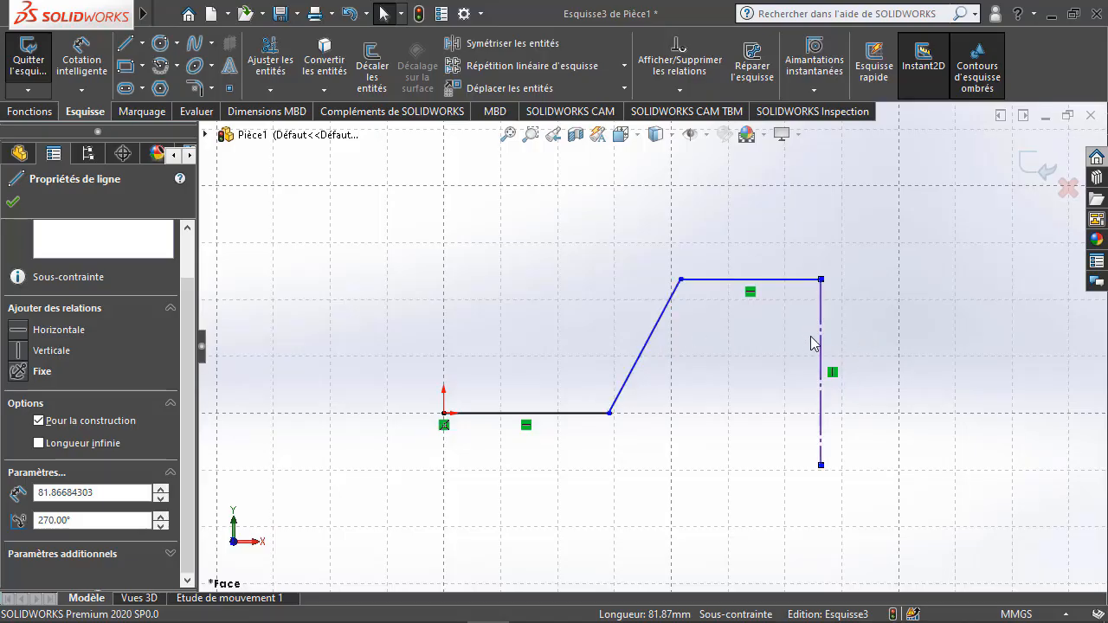
key("Escape")
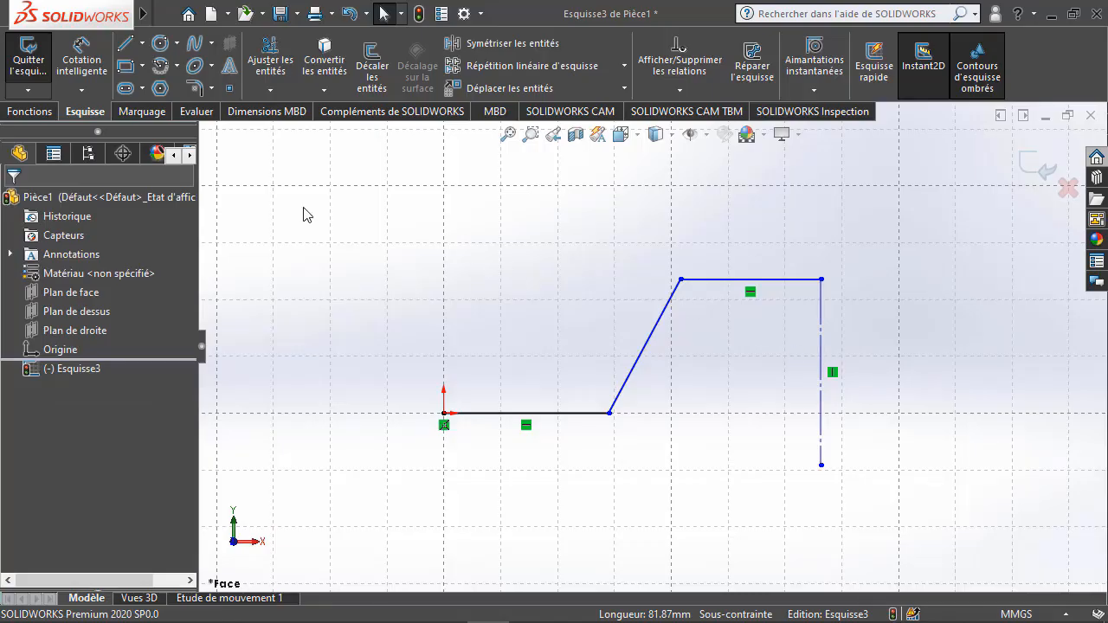
Sketch connected lines from the chain's upper right corner to the construction line's midpoint, horizontally rightward, and about 57 mm vertically downward
left_click(126, 43)
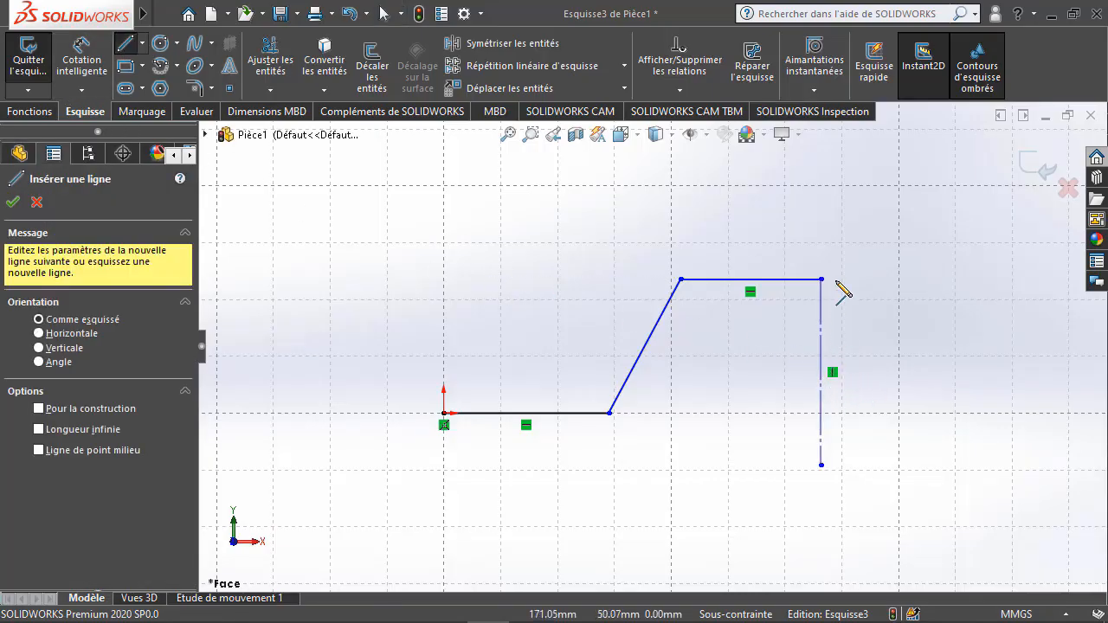
left_click(821, 279)
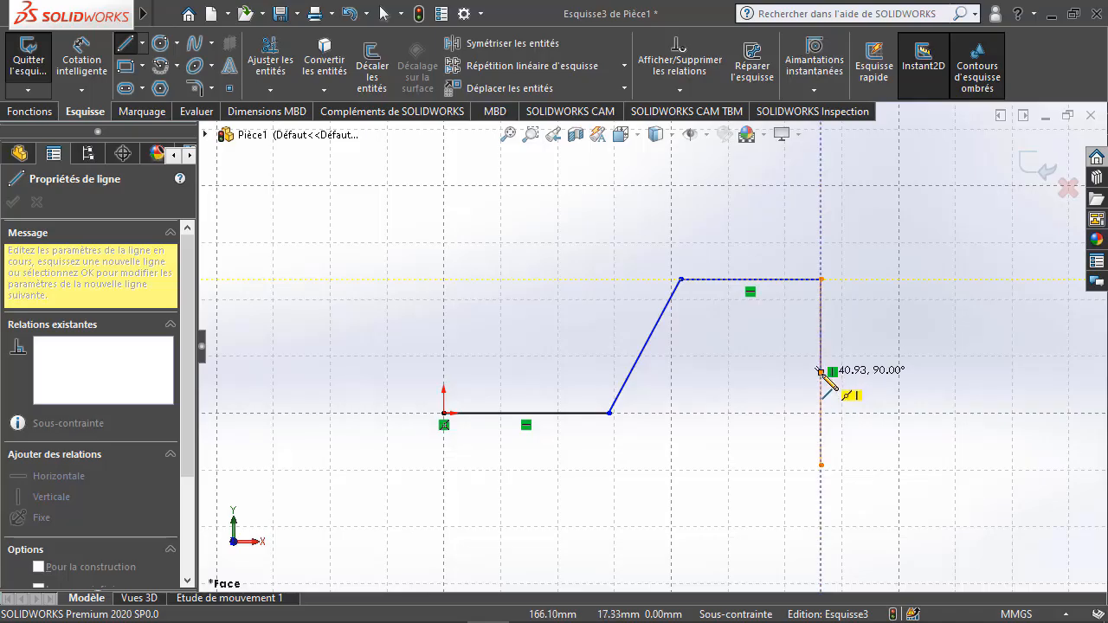
left_click(821, 372)
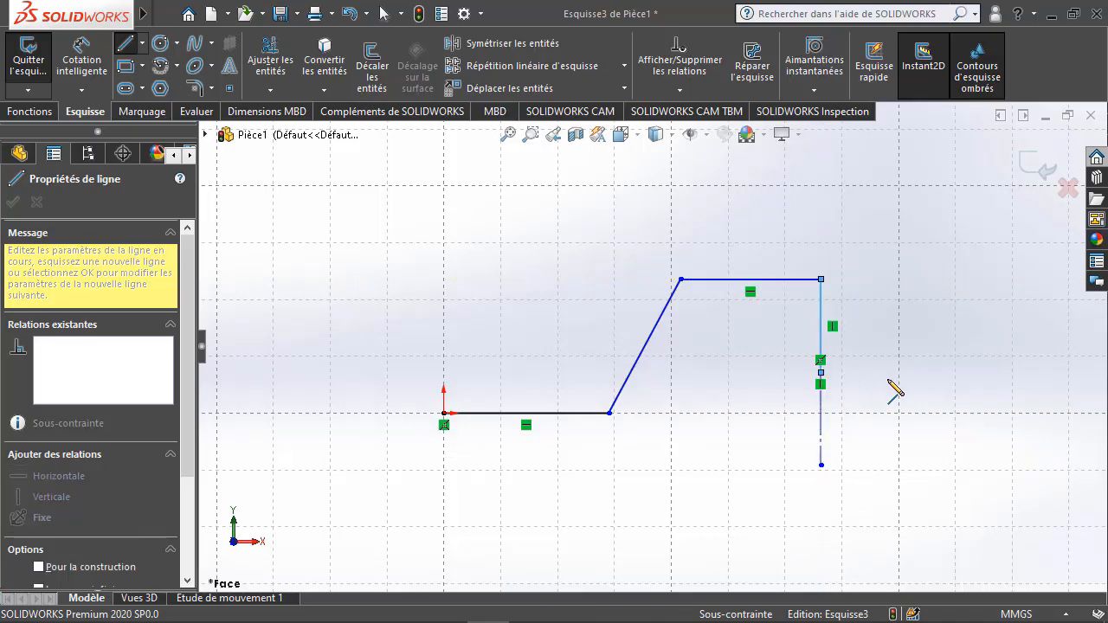
left_click(975, 372)
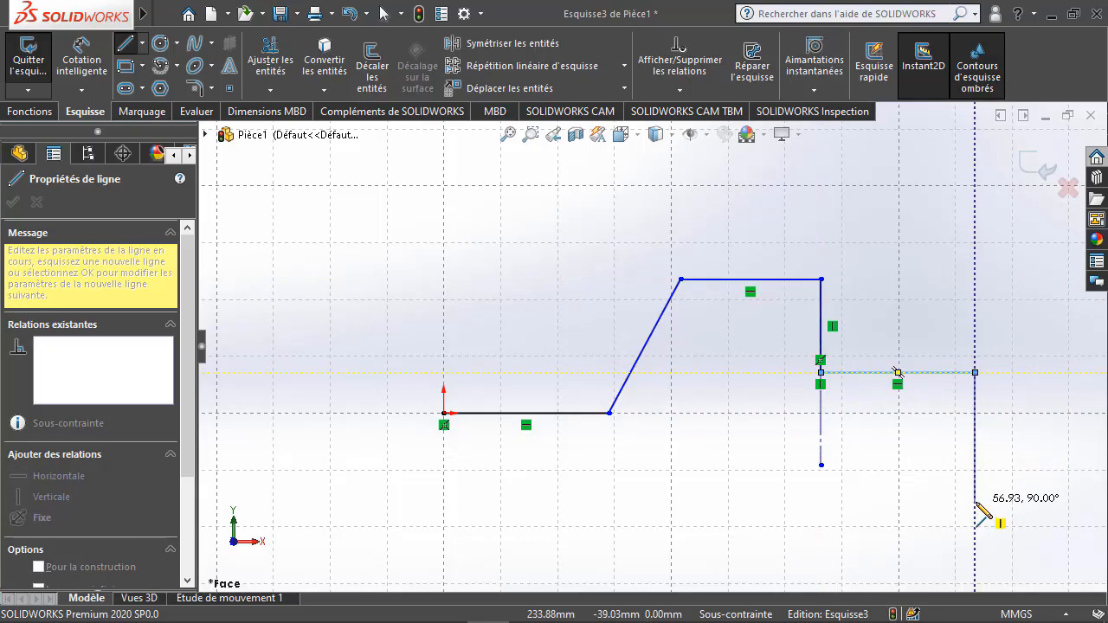
left_click(976, 507)
key("Escape")
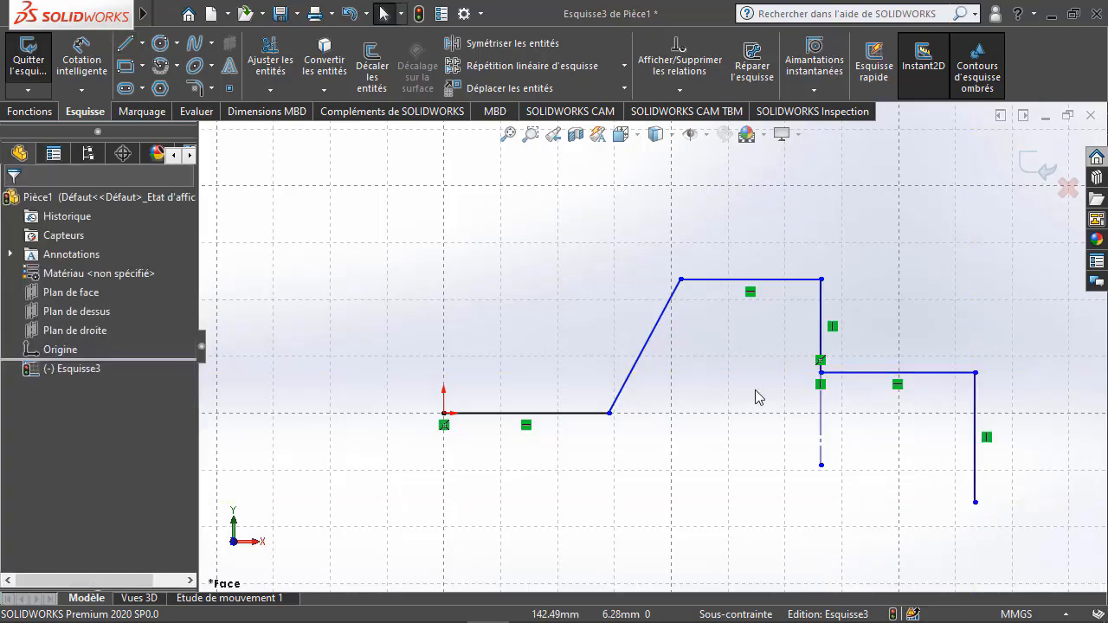
Sketch a construction-line chain from the origin: vertically upward, horizontally leftward, and about 56 mm vertically downward
left_click(125, 44)
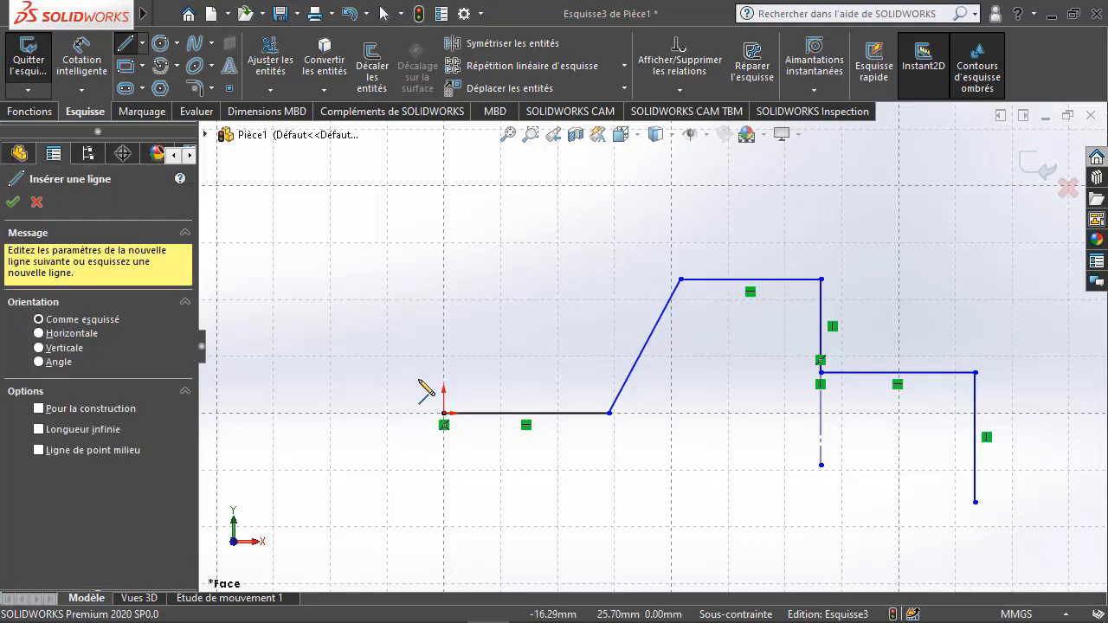
left_click(38, 410)
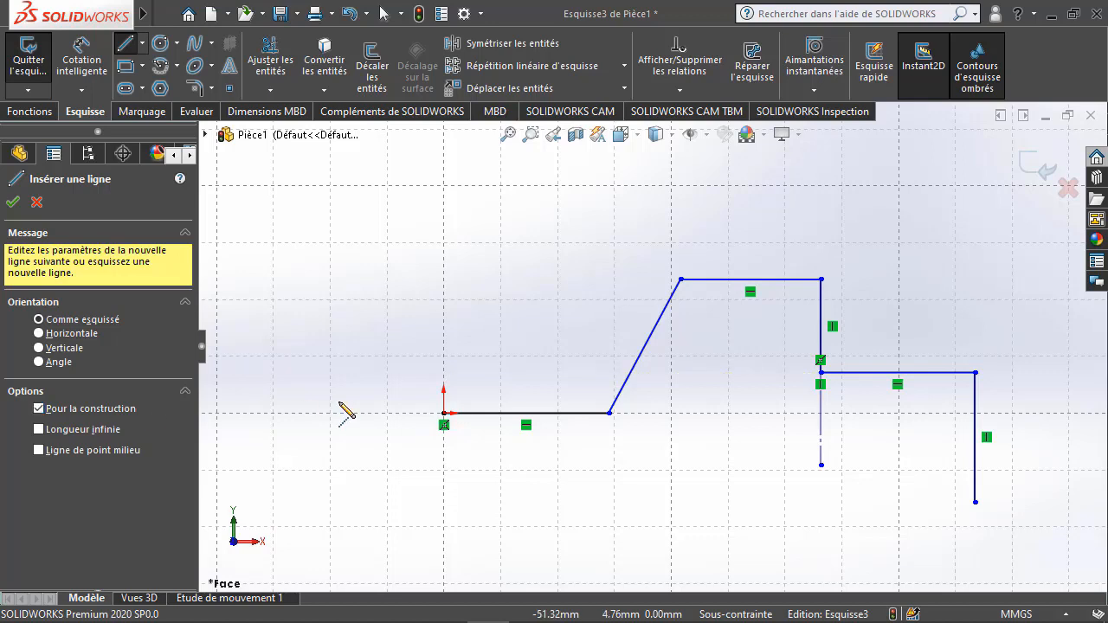
left_click(445, 414)
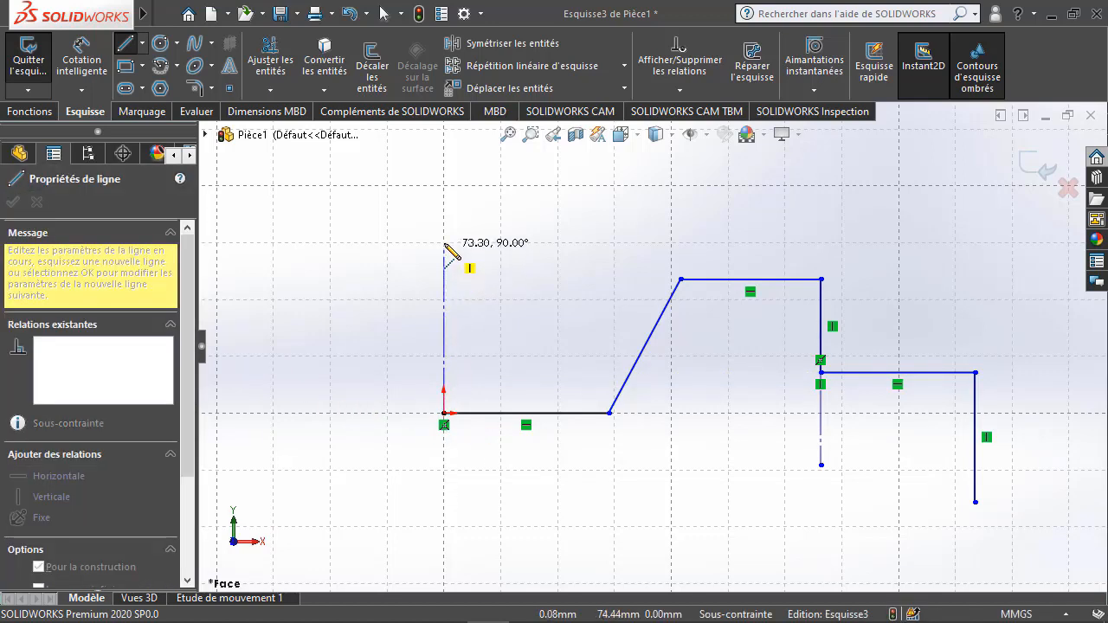
left_click(443, 215)
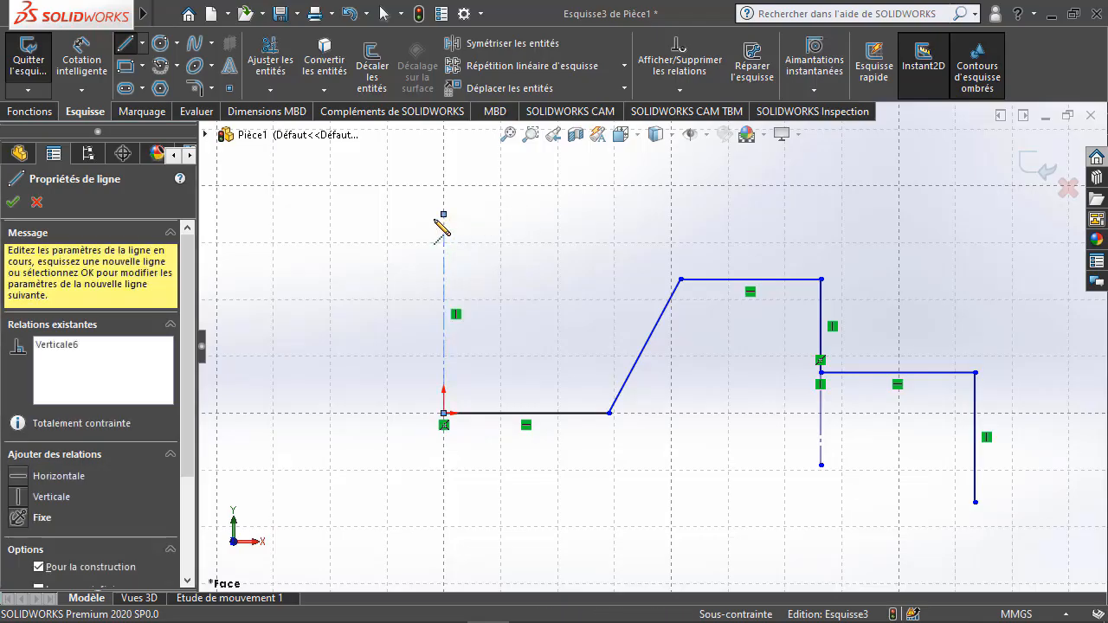
left_click(299, 214)
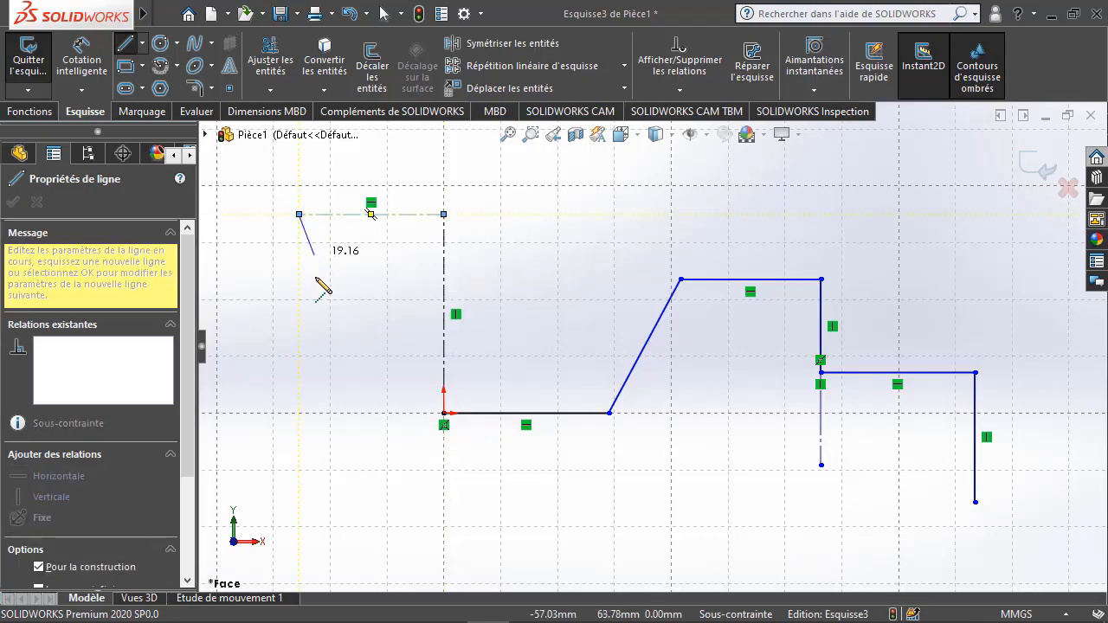
left_click(299, 340)
key("Escape")
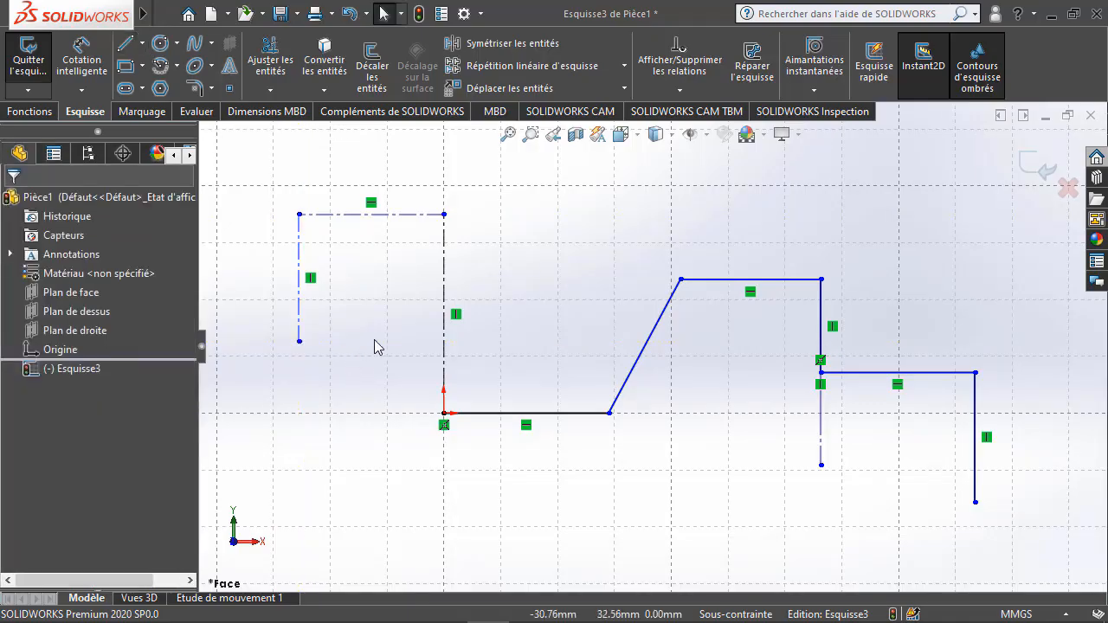
Give the leftmost vertical construction line infinite length
left_click(299, 264)
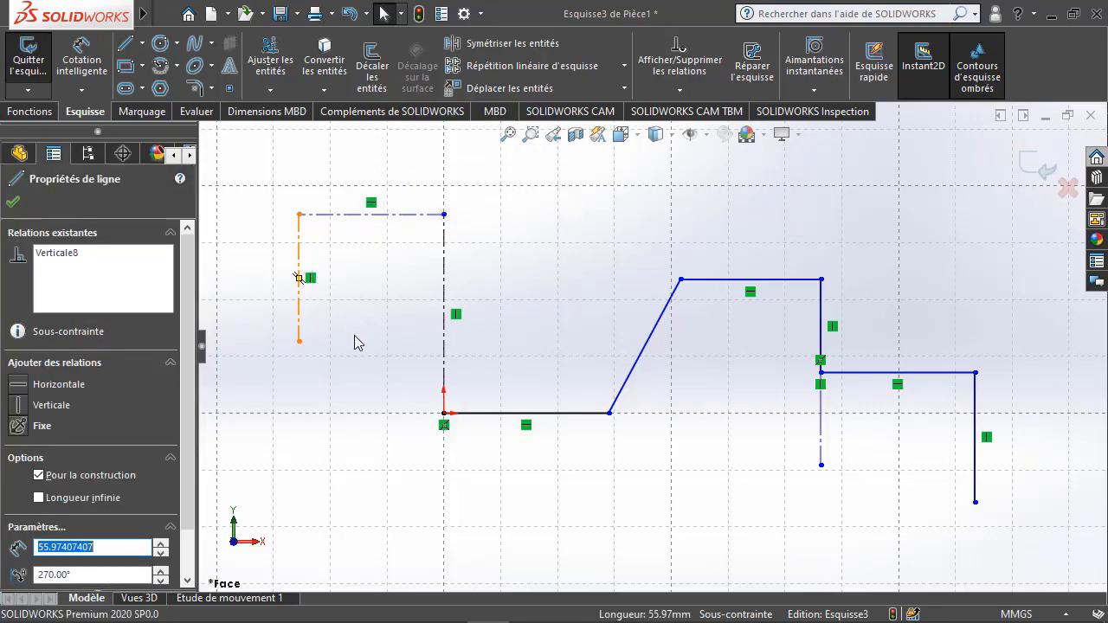
scroll(192, 347, "down", 2)
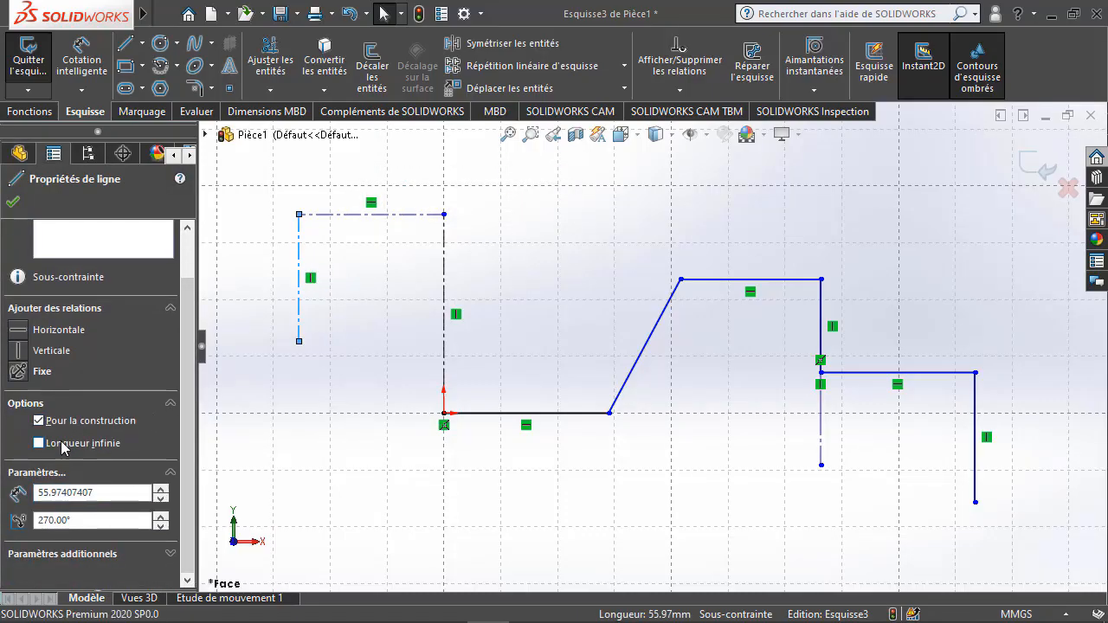
left_click(63, 444)
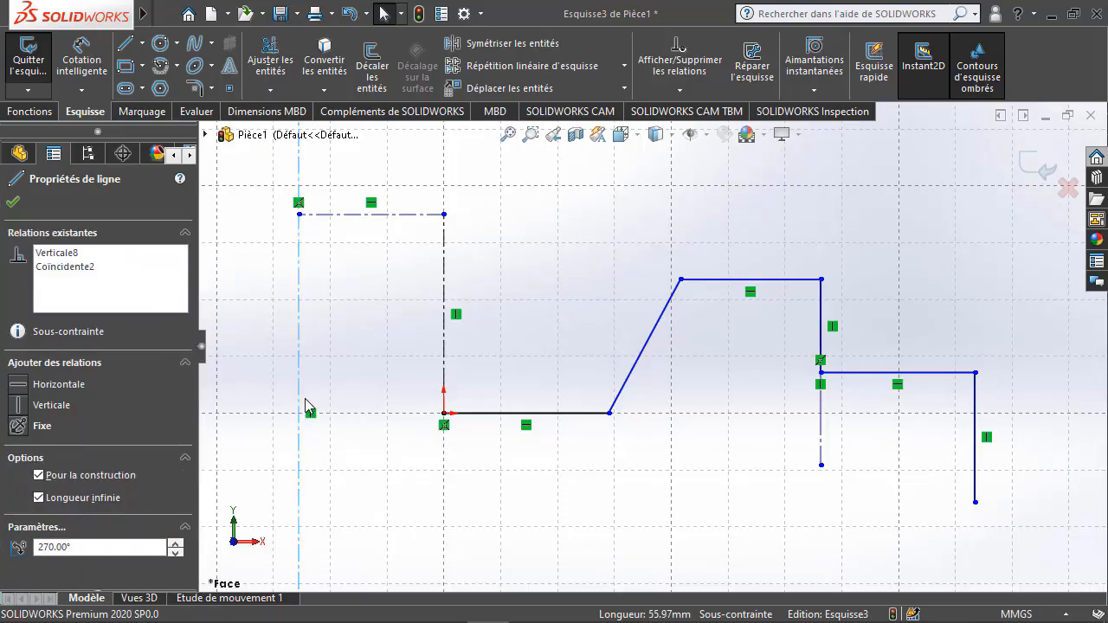
Turn off infinite length for the leftmost vertical construction line and deselect it
scroll(427, 291, "down", 2)
scroll(468, 264, "up", 7)
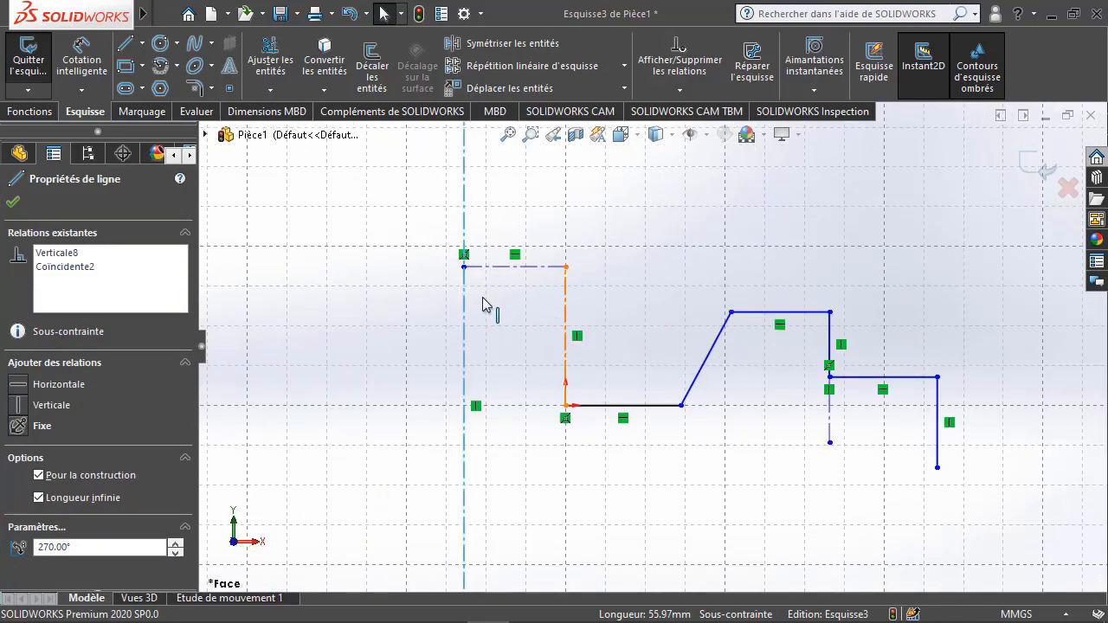
scroll(927, 374, "up", 5)
scroll(597, 338, "down", 4)
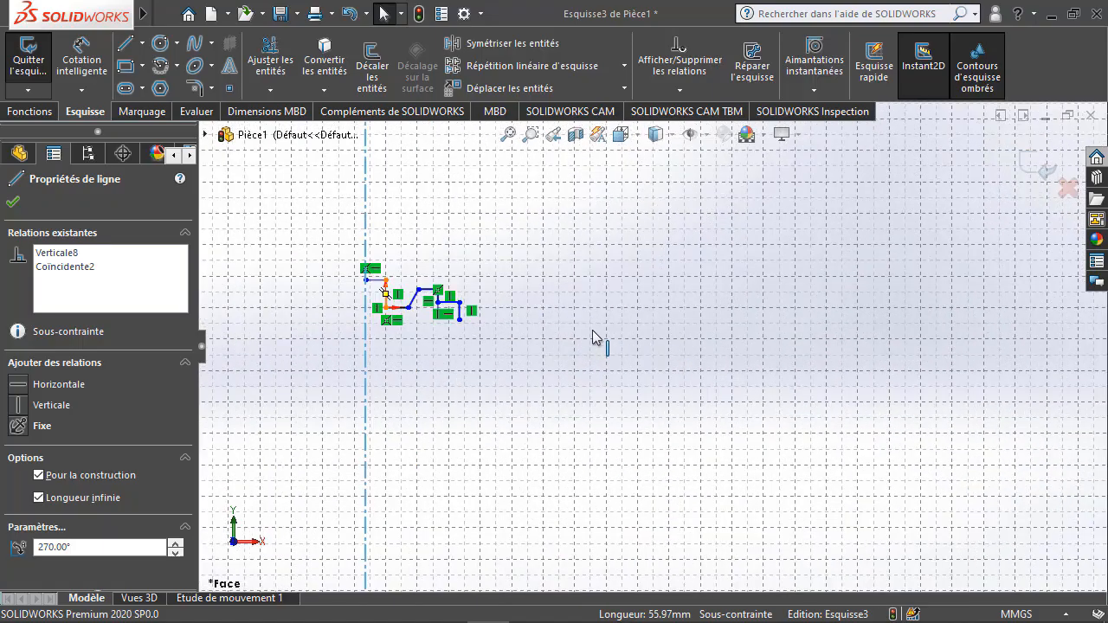
scroll(390, 306, "down", 4)
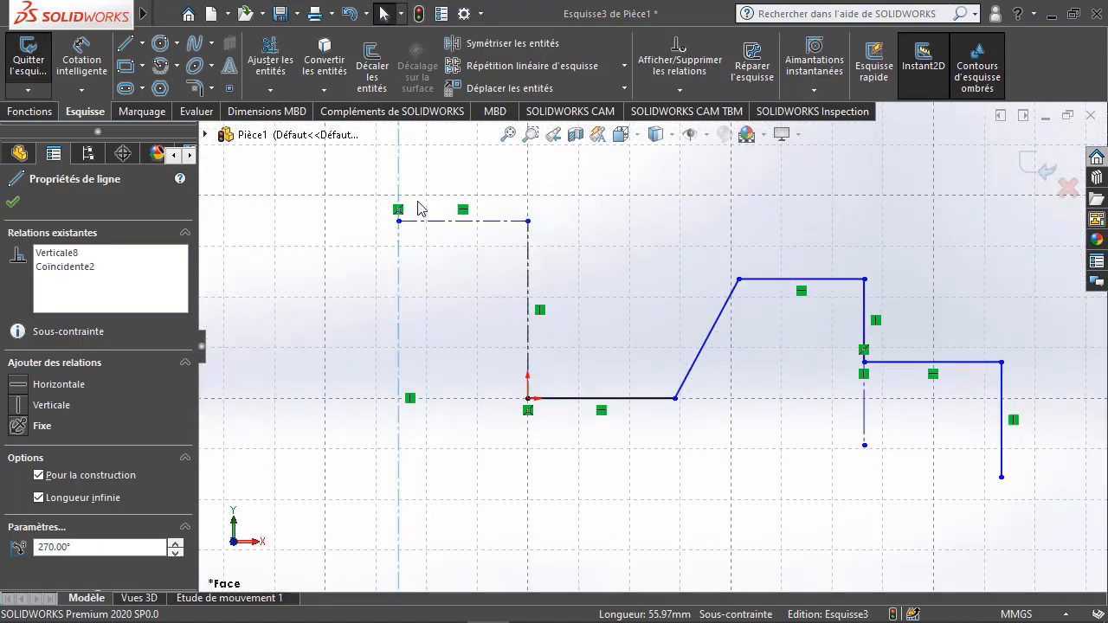
left_click(38, 498)
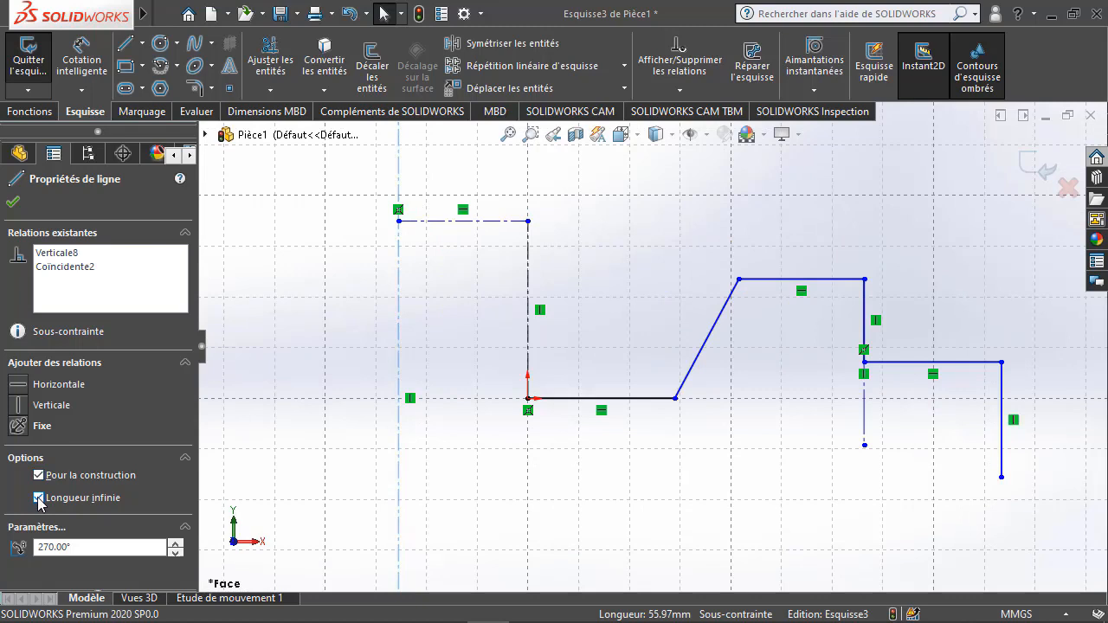
left_click(318, 440)
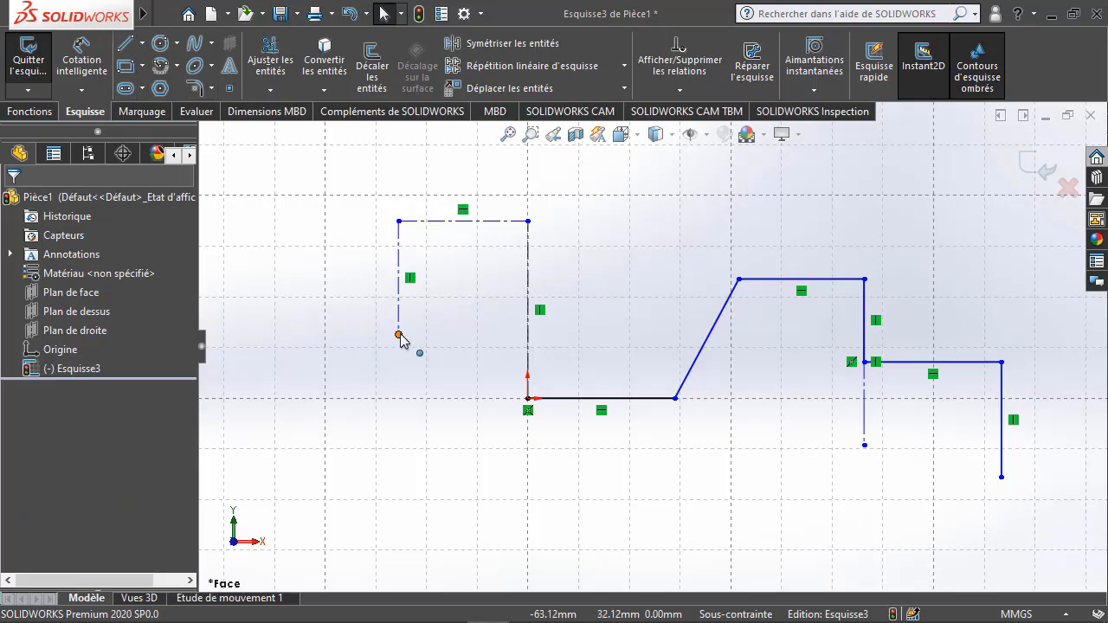
Sketch a solid horizontal midpoint line below and left of the origin, extending its right end just past the origin
left_click(125, 44)
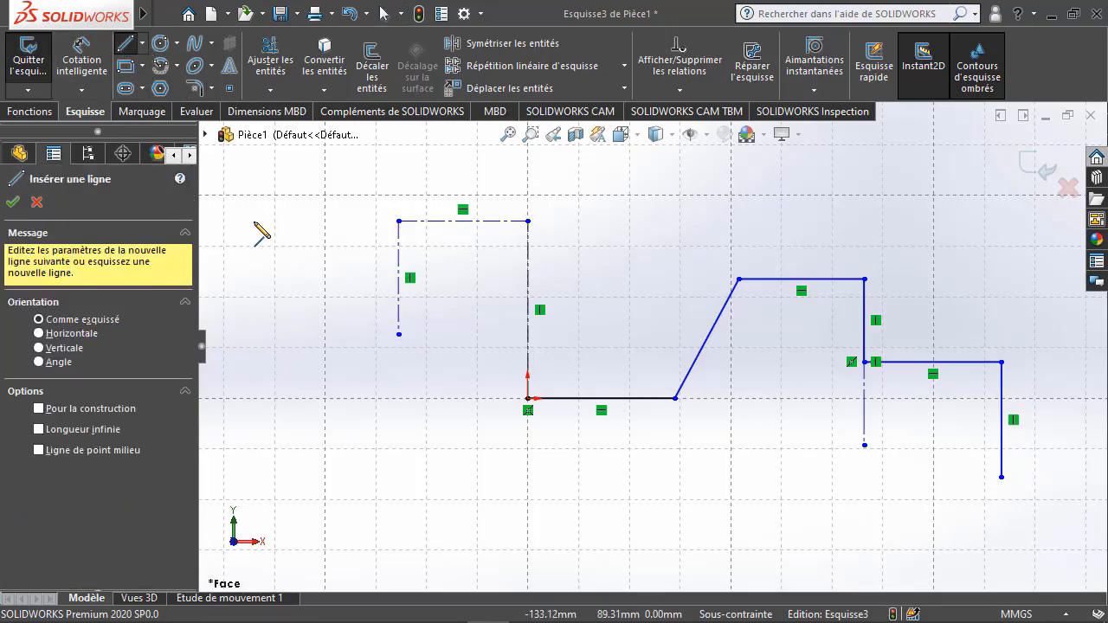
left_click(38, 450)
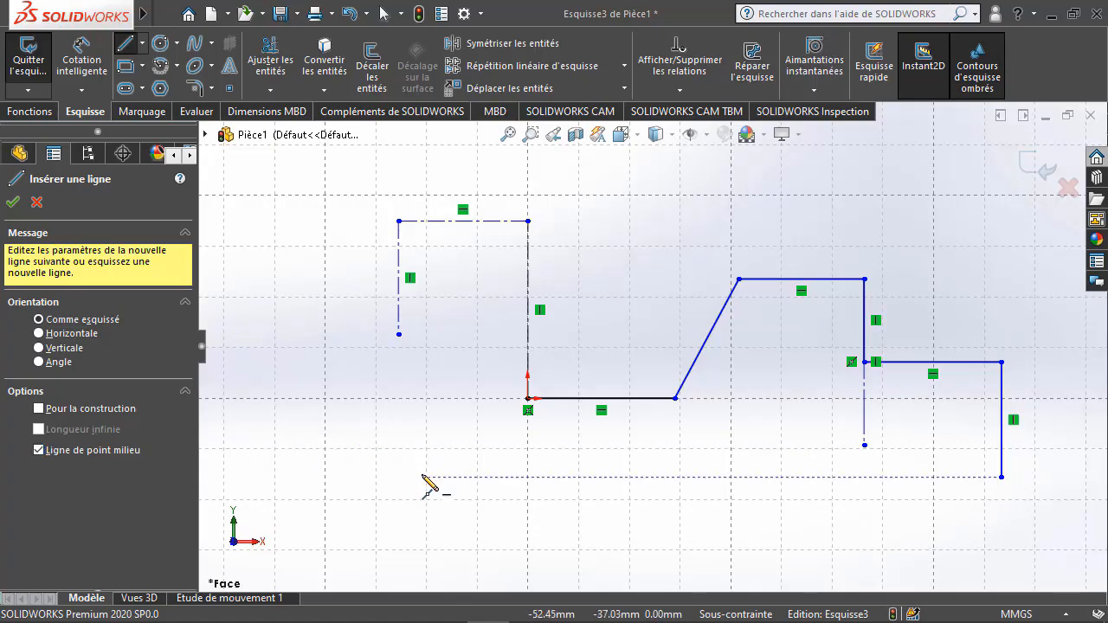
left_click(421, 455)
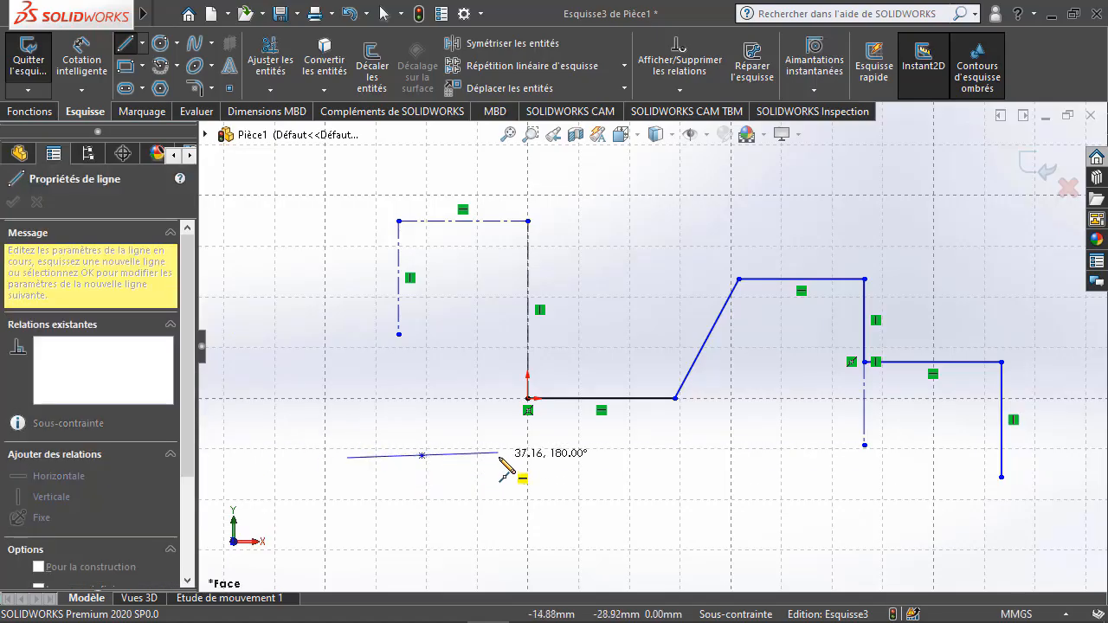
left_click(583, 455)
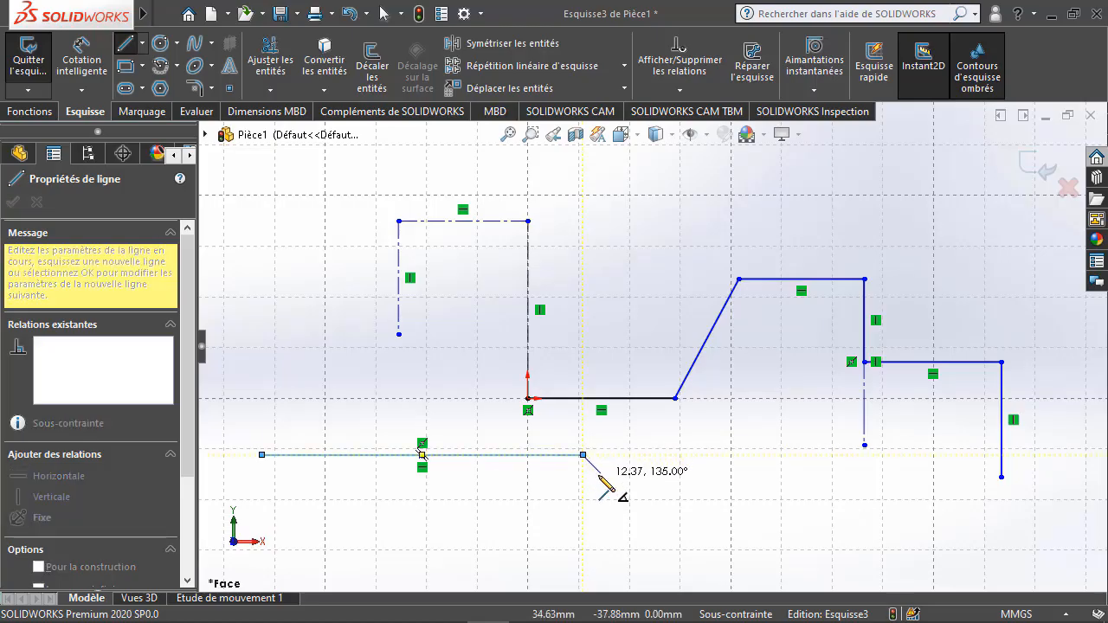
key("Escape")
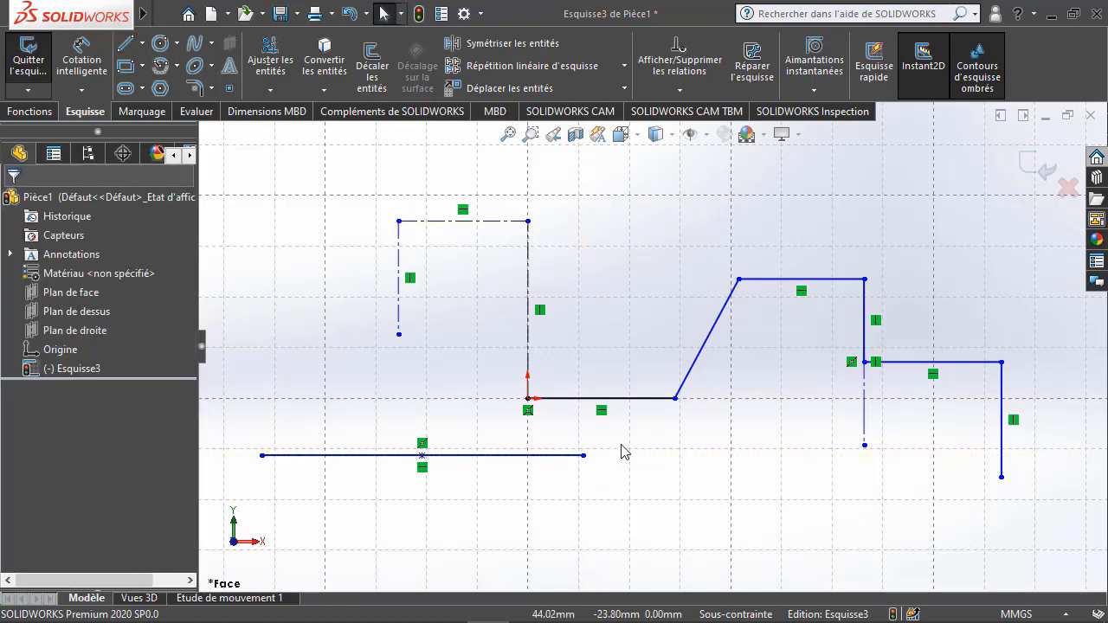
scroll(667, 428, "down", 4)
scroll(857, 382, "down", 5)
scroll(708, 291, "up", 3)
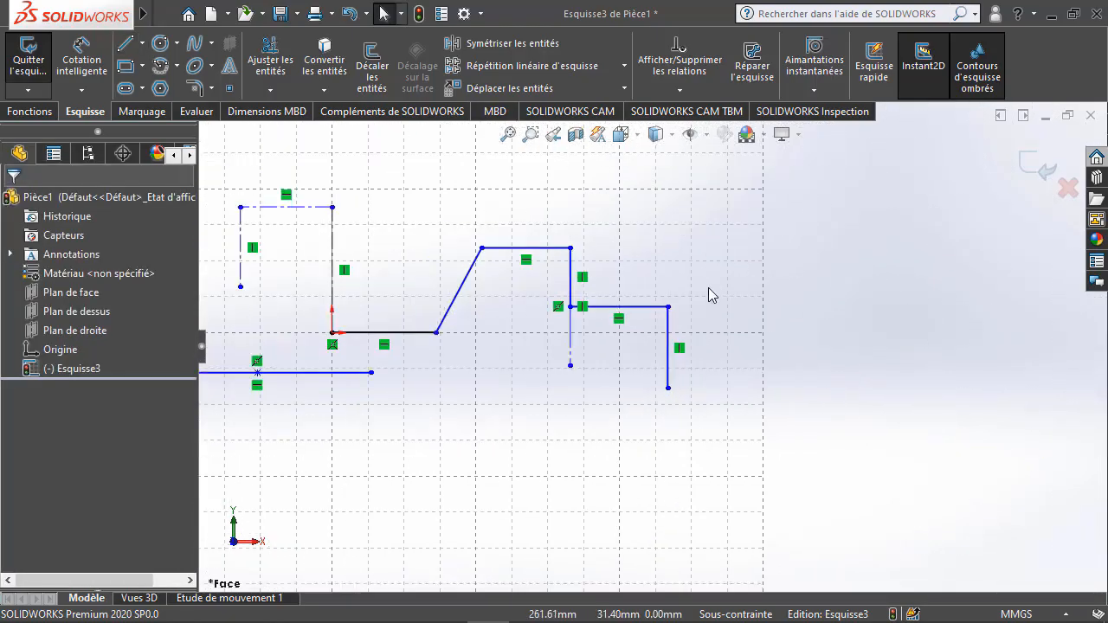
middle_click_drag(534, 294, 539, 300)
scroll(396, 305, "up", 2)
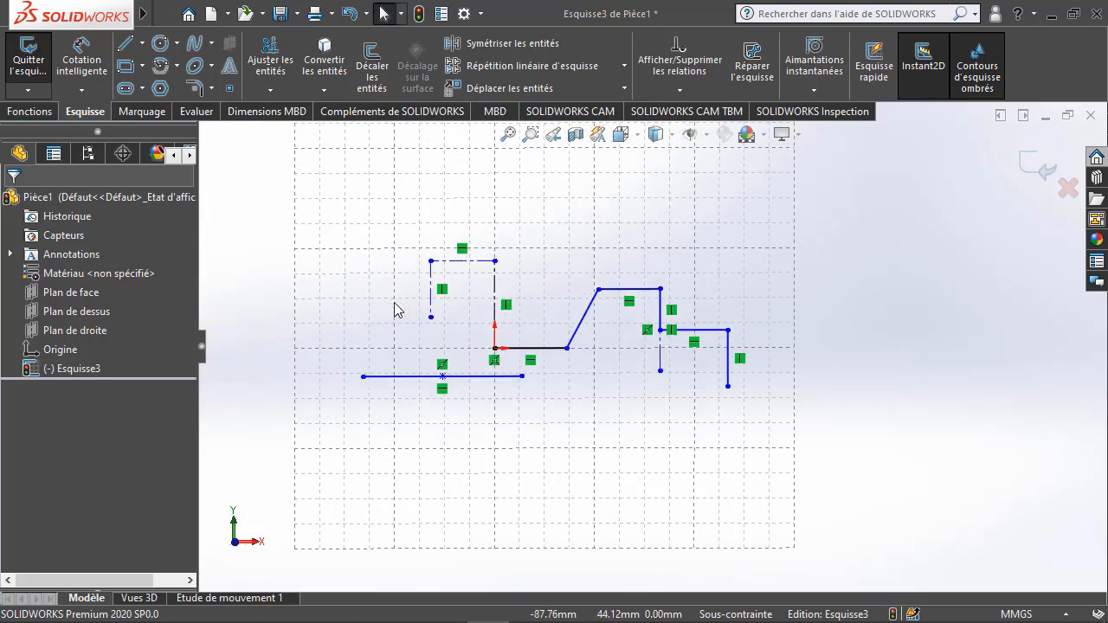
scroll(431, 304, "down", 4)
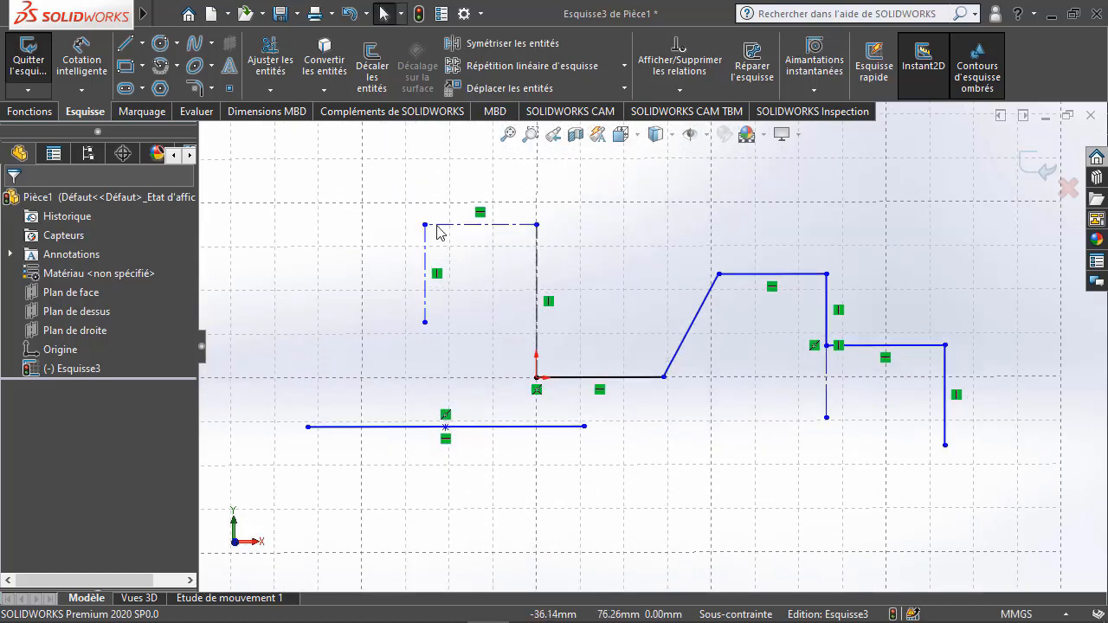
Sketch a U-shaped construction-line chain from the midpoint line's right end: vertically downward, horizontally rightward and vertically upward
left_click(144, 66)
left_click(142, 43)
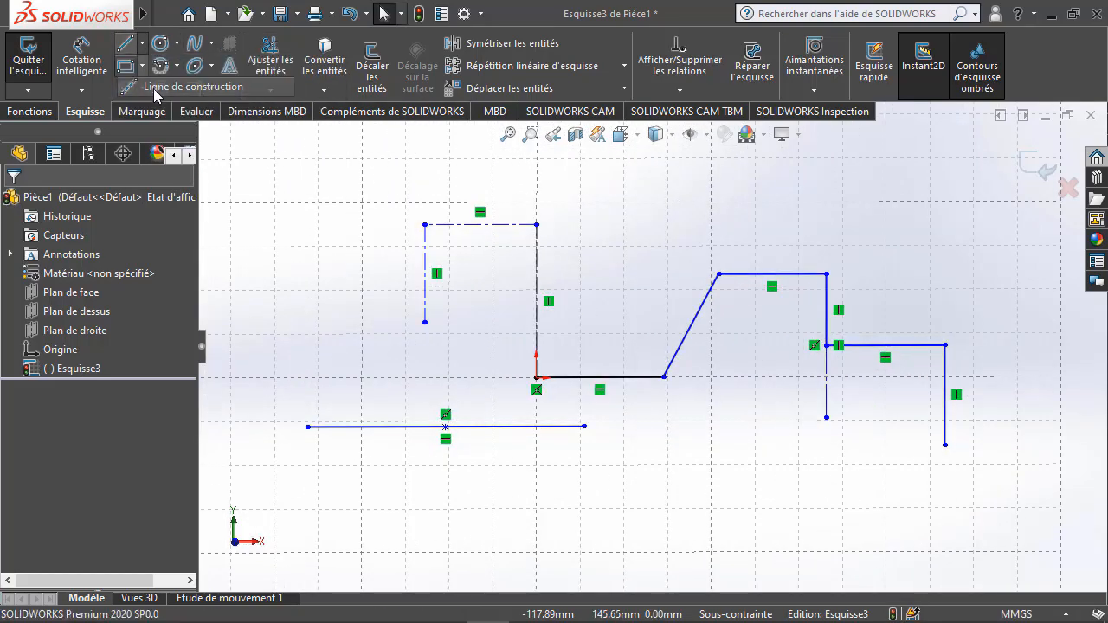
left_click(177, 90)
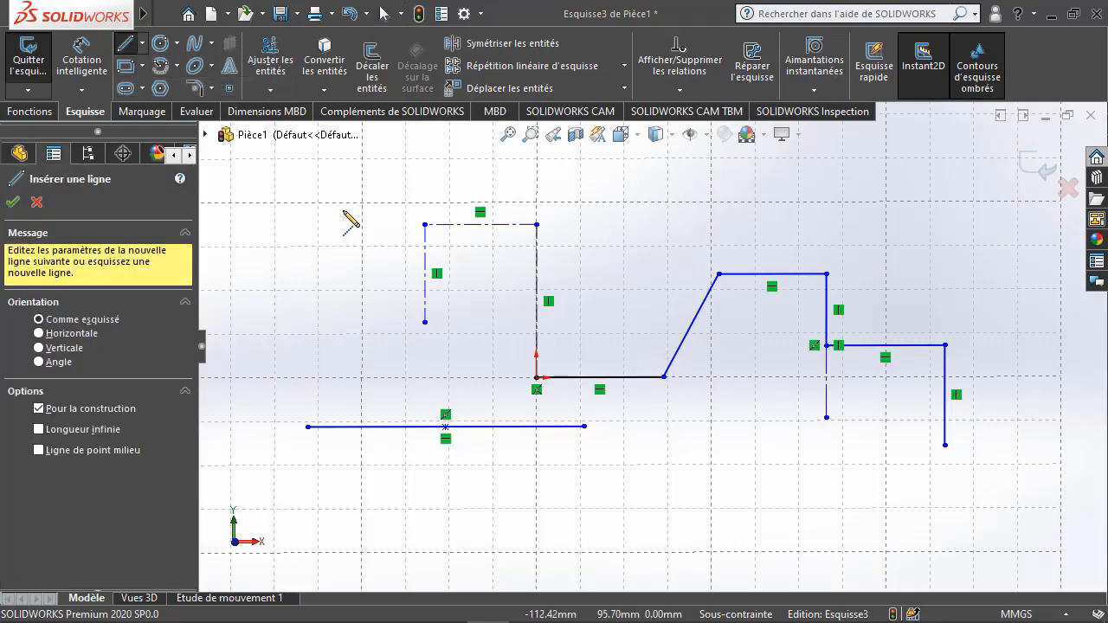
left_click(585, 426)
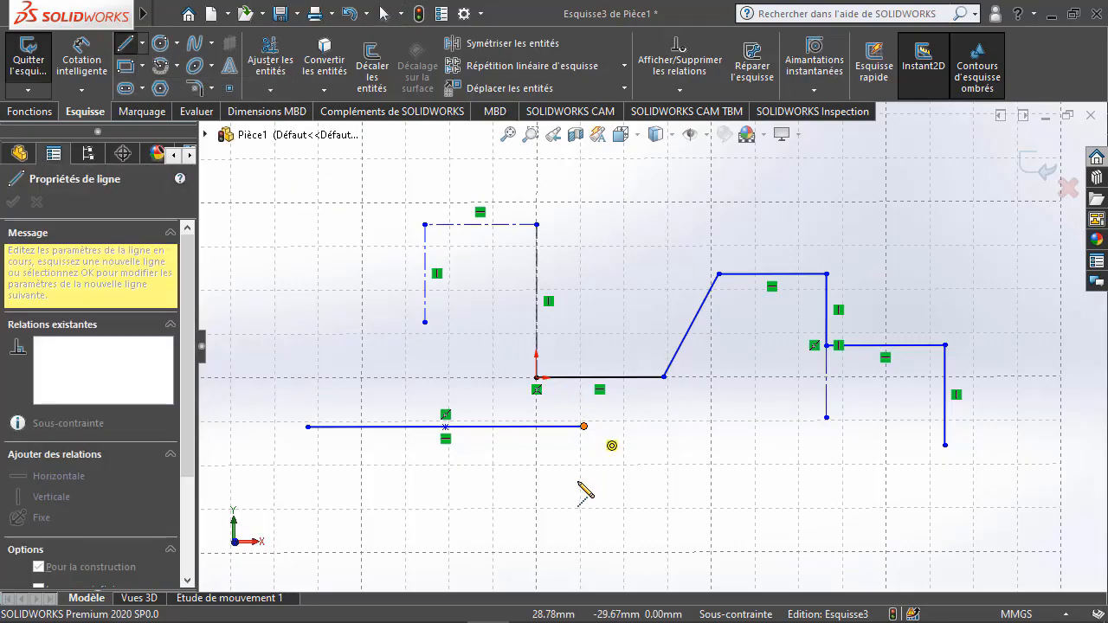
left_click(584, 529)
left_click(725, 529)
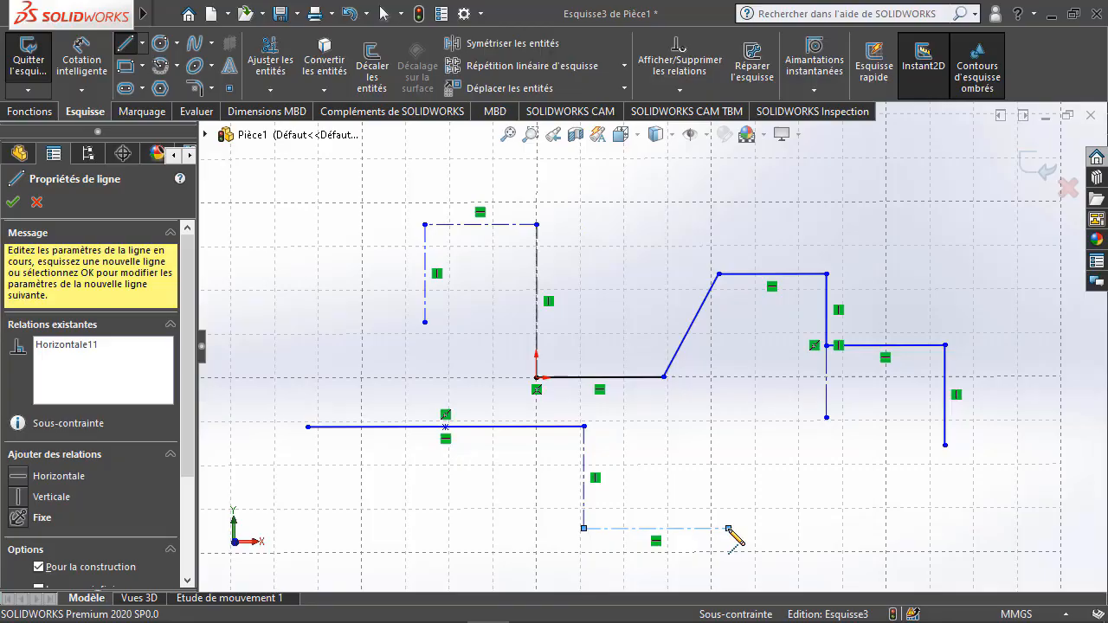
left_click(729, 426)
key("Escape")
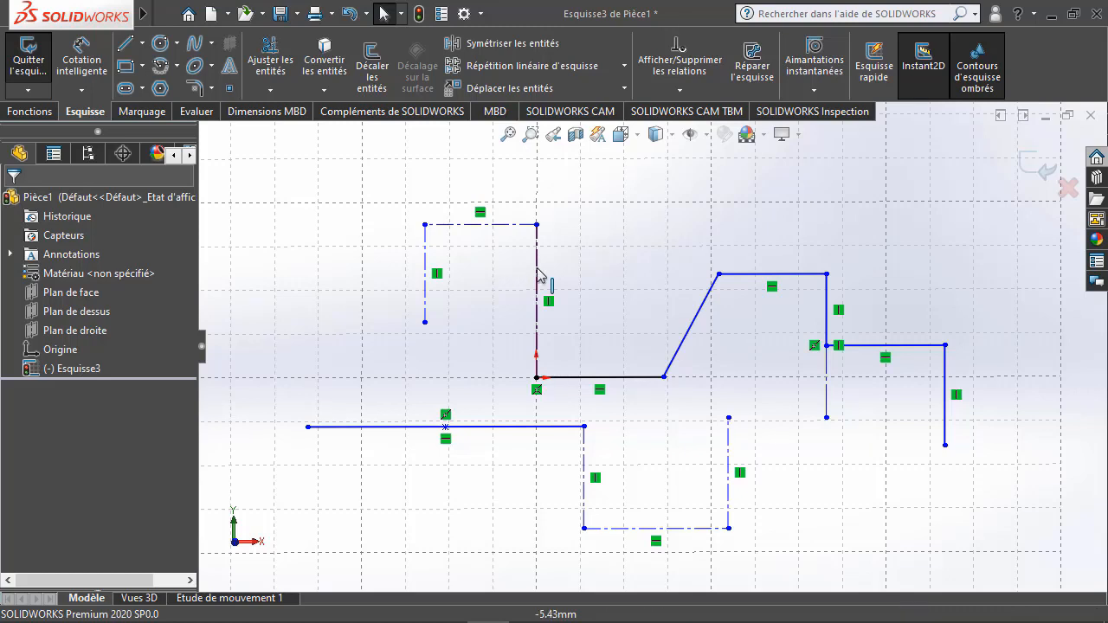
Sketch a horizontal midpoint line above the right end of the solid chain, extending about 66 mm to each side of its center
scroll(976, 317, "up", 2)
scroll(976, 317, "down", 2)
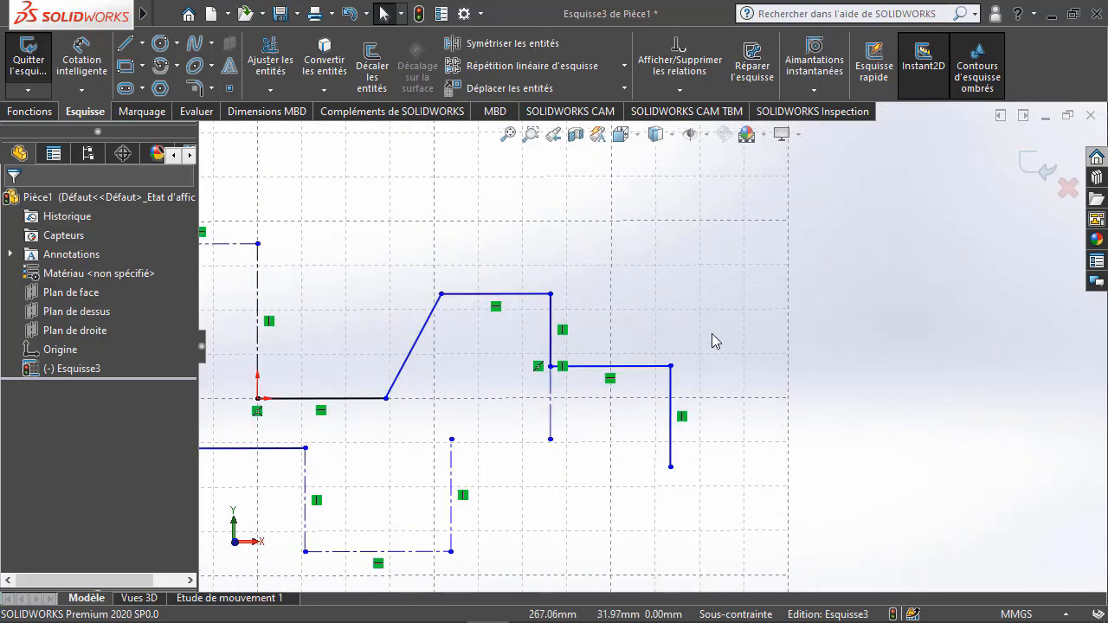
left_click(142, 43)
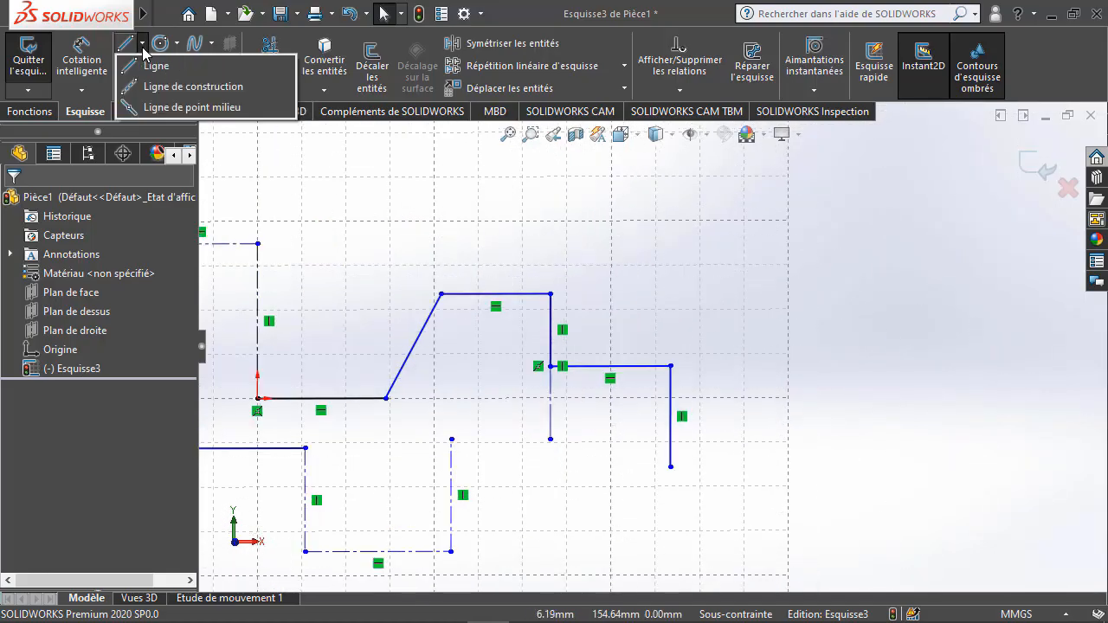
left_click(159, 109)
left_click(723, 234)
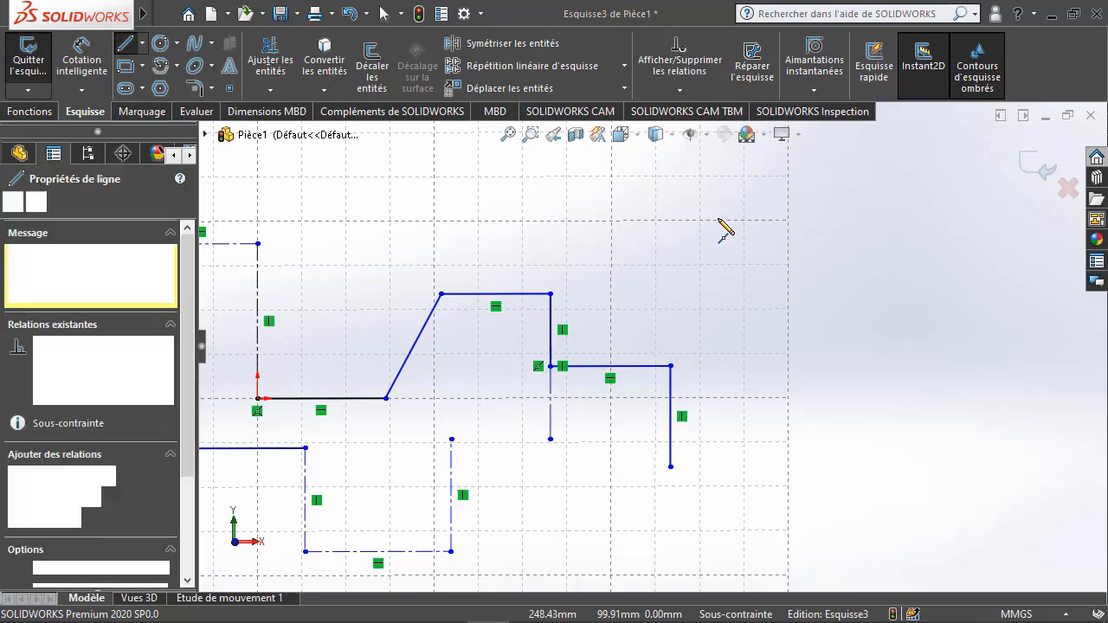
left_click(696, 221)
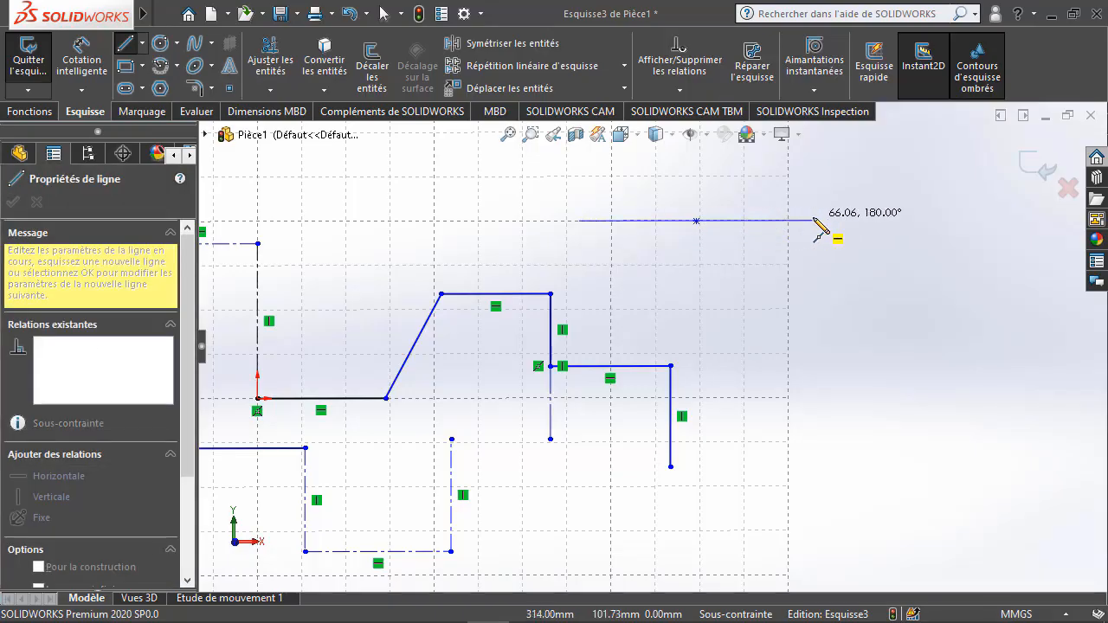
left_click(814, 222)
key("Escape")
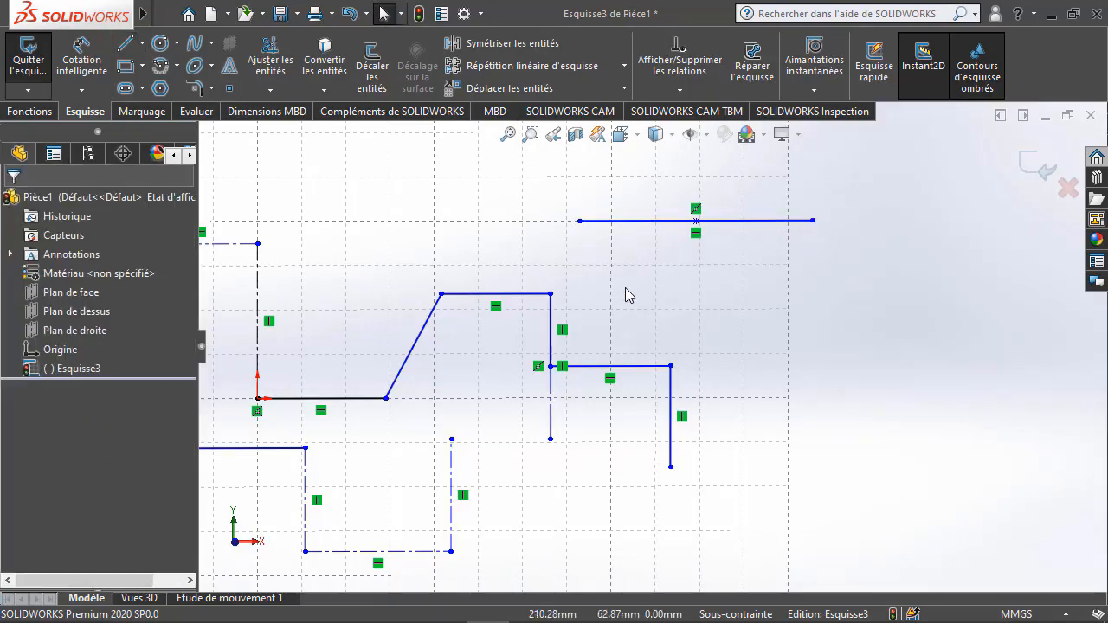
left_click(143, 44)
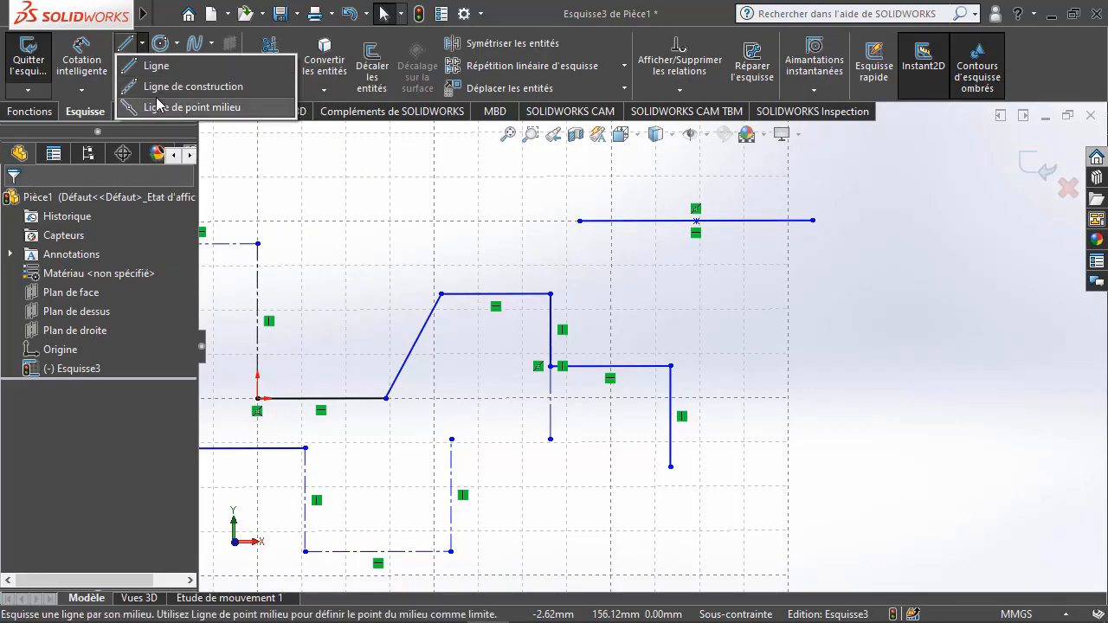
left_click(145, 71)
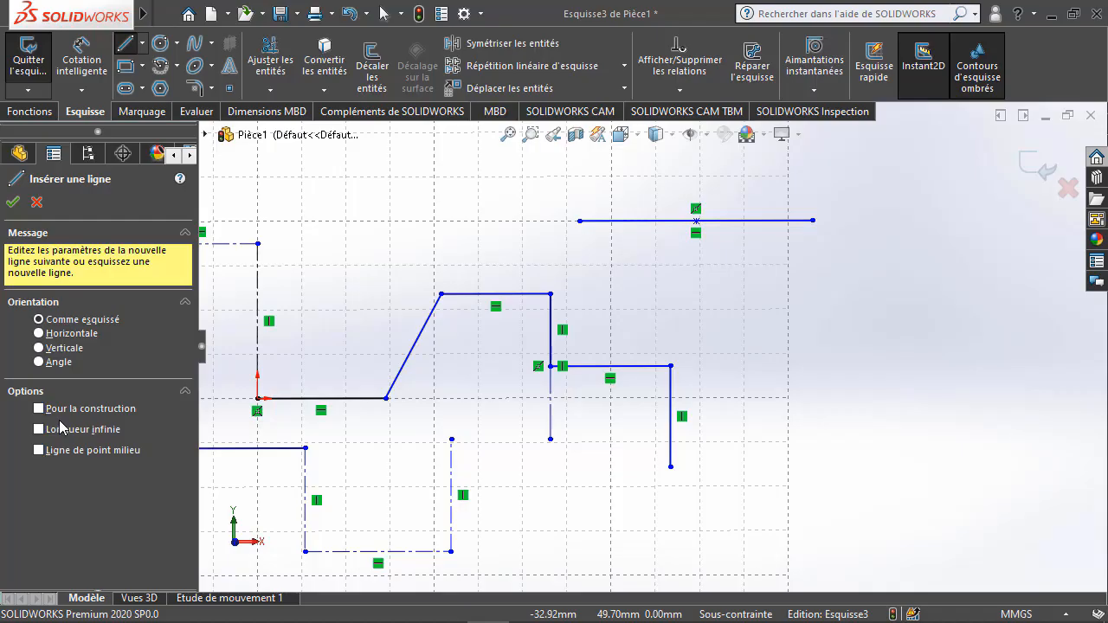
key("Escape")
left_click(142, 43)
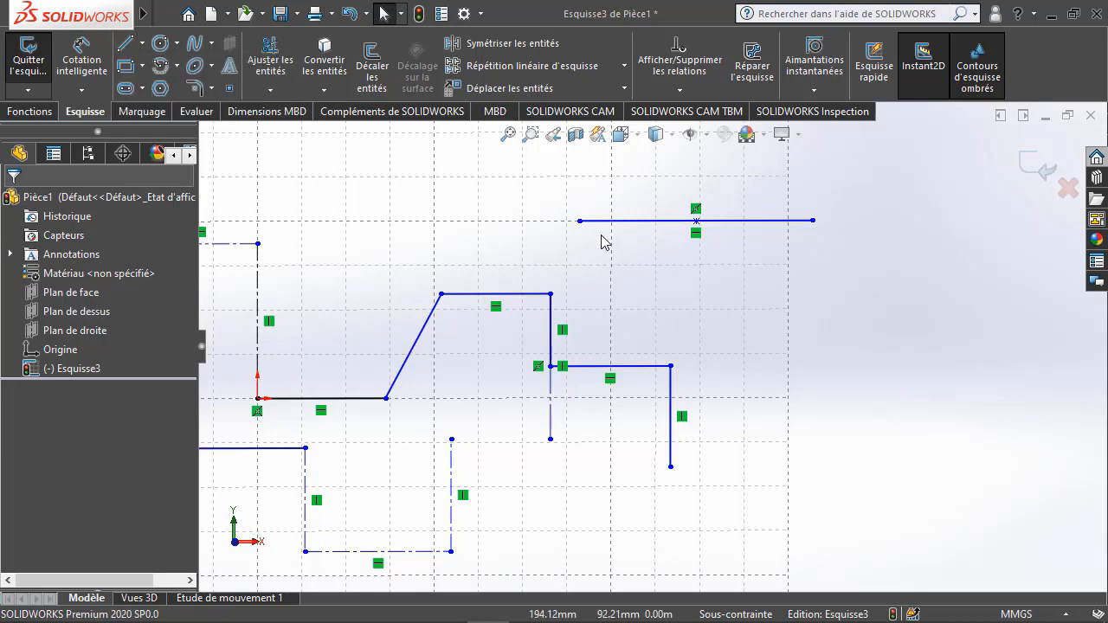
Sketch a corner rectangle (Rectangle par sommet) in the empty area above the solid line chain, without added construction lines
scroll(601, 240, "up", 3)
scroll(601, 240, "down", 3)
scroll(498, 246, "up", 4)
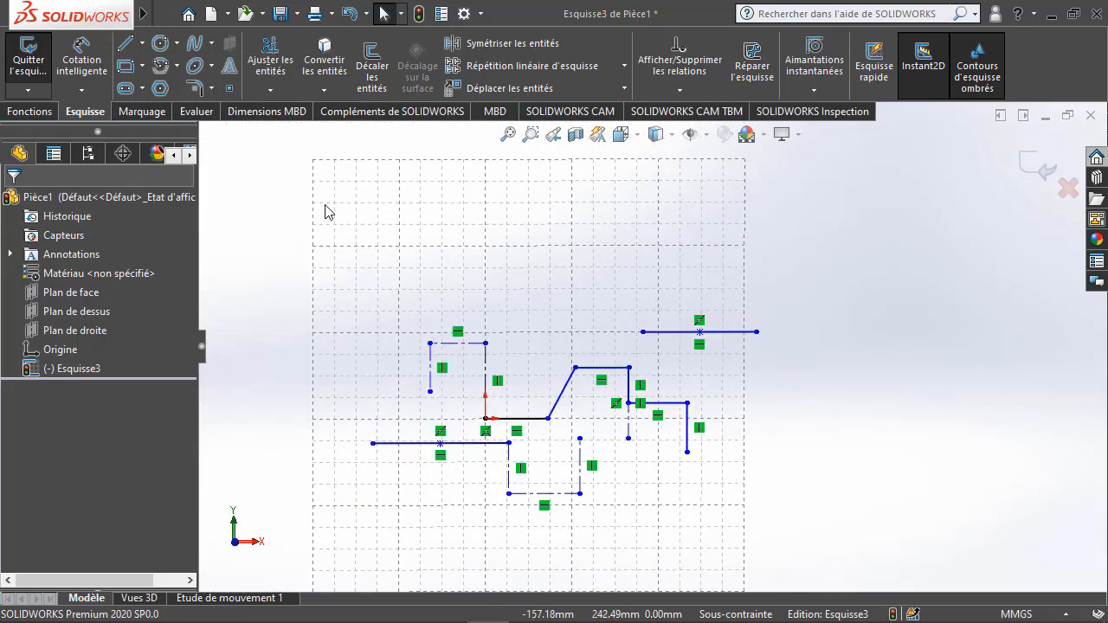
left_click(144, 66)
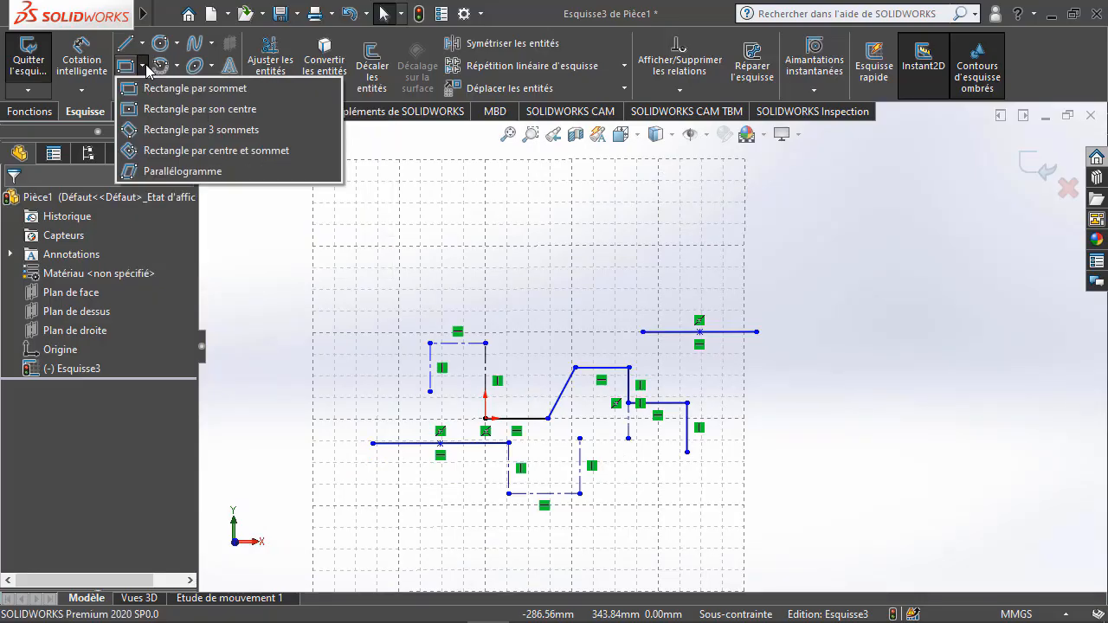
mouse_move(162, 66)
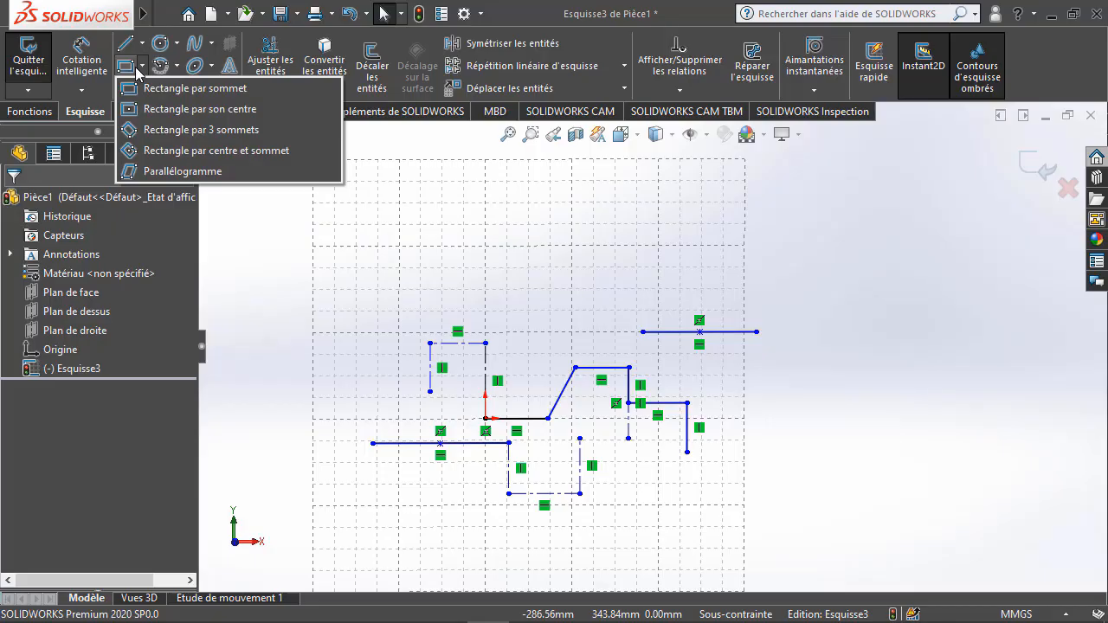
left_click(153, 88)
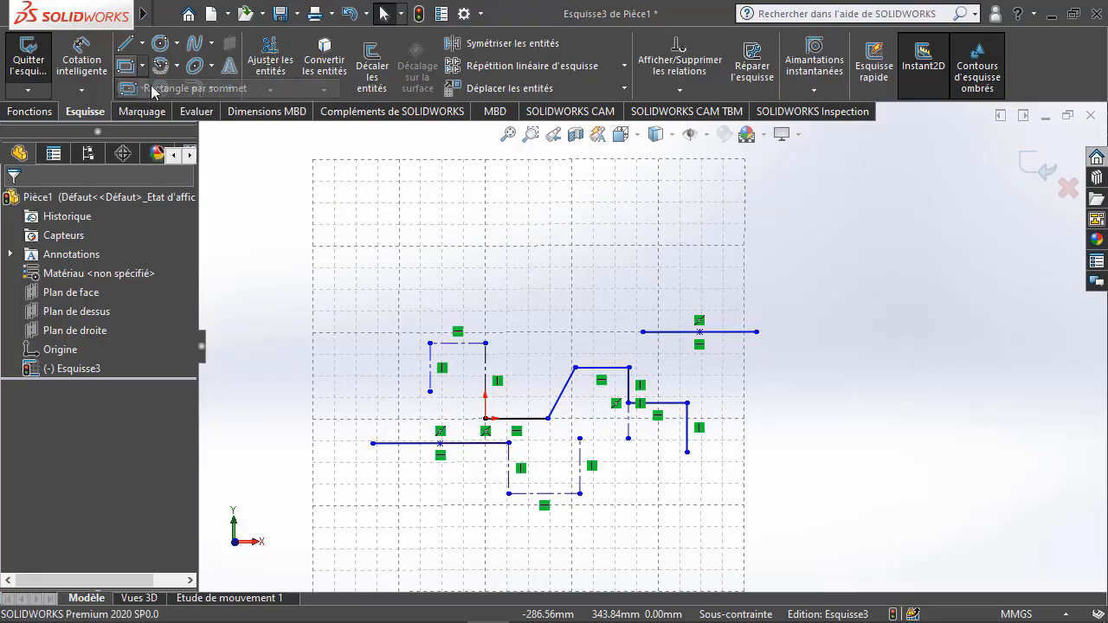
scroll(524, 314, "up", 2)
scroll(683, 354, "down", 5)
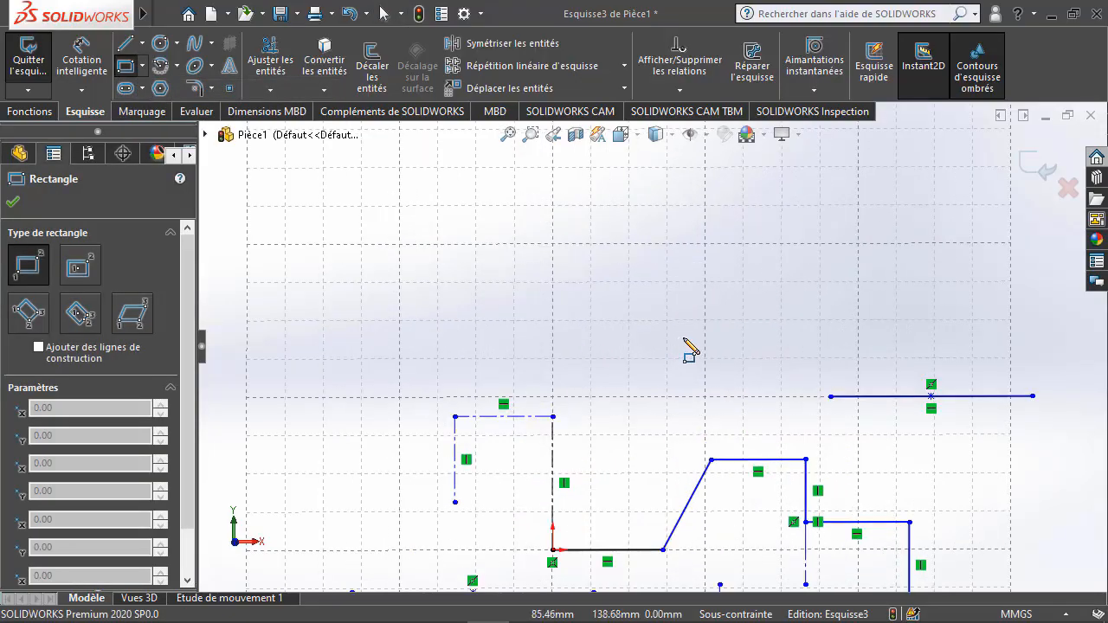
left_click(630, 338)
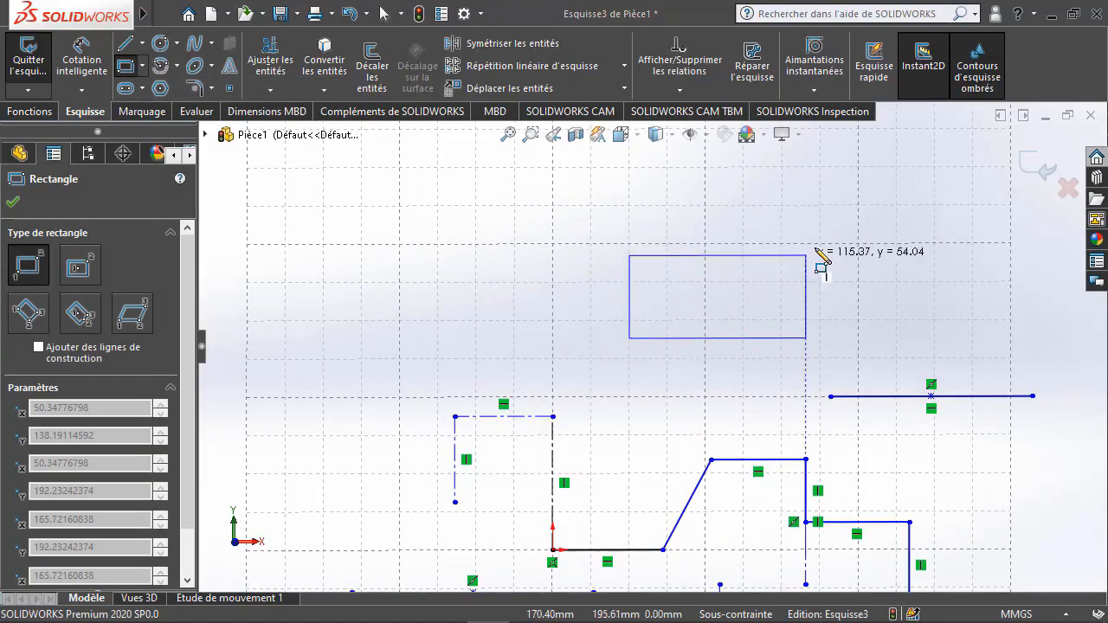
left_click(875, 216)
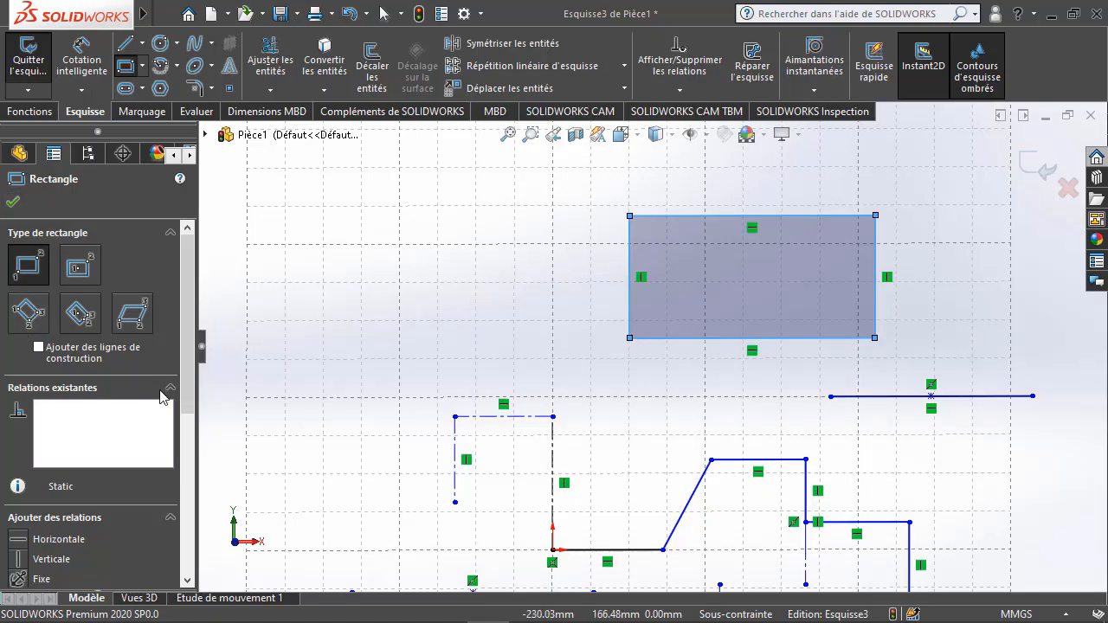
scroll(187, 322, "down", 5)
scroll(188, 323, "up", 5)
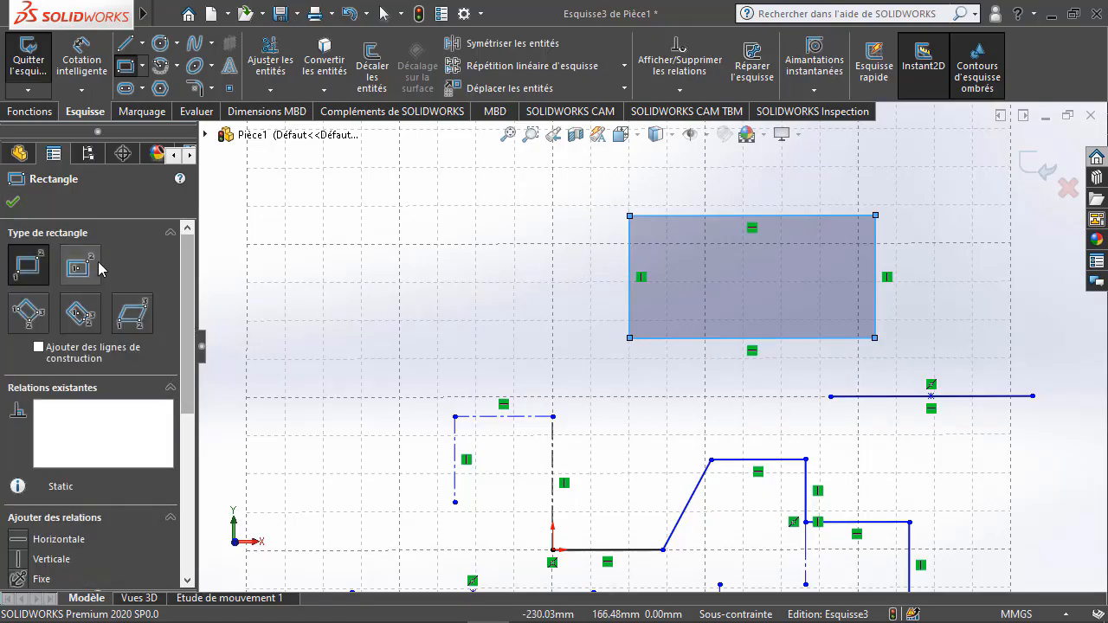
left_click(142, 65)
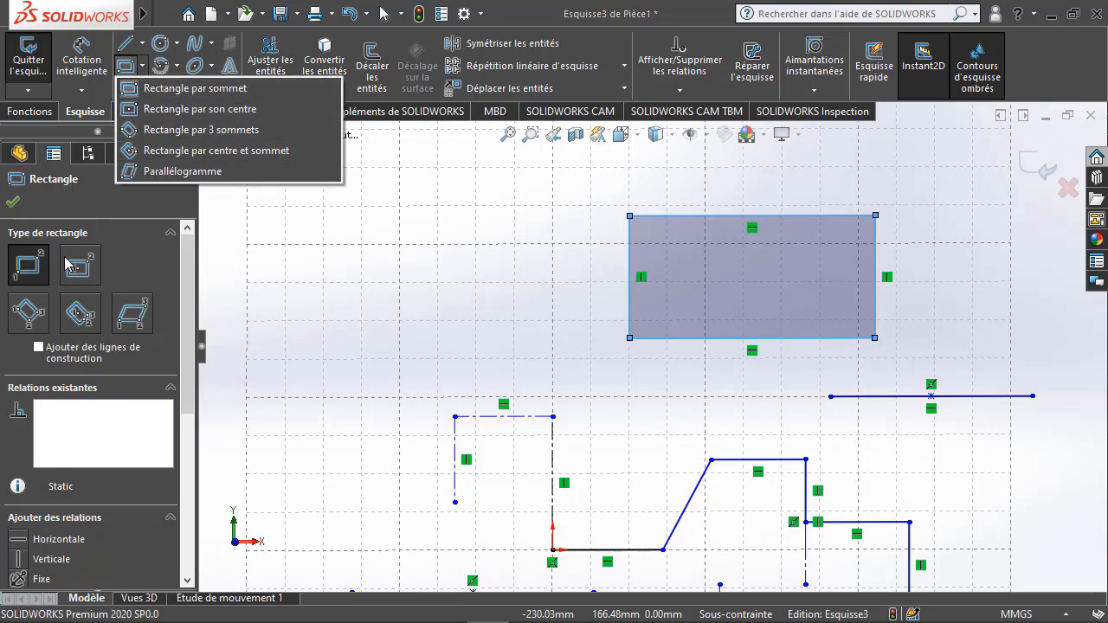
key("Escape")
key("Escape")
Sketch a center rectangle with corner-to-corner construction lines on the left side of the grid, above the construction-line chain
scroll(541, 246, "up", 2)
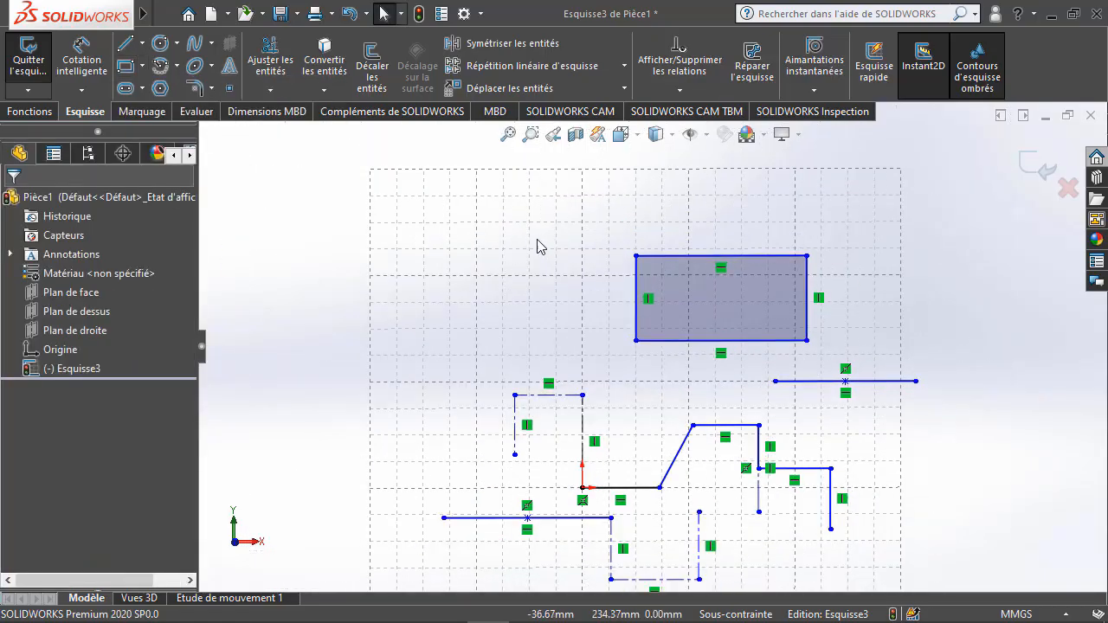
scroll(513, 261, "down", 2)
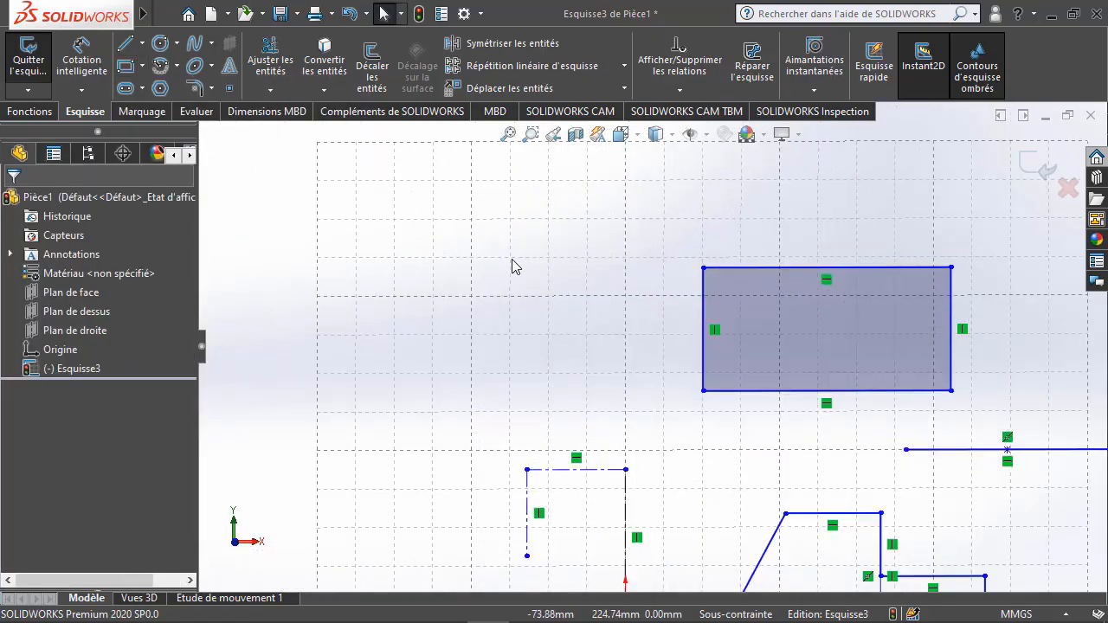
left_click(134, 69)
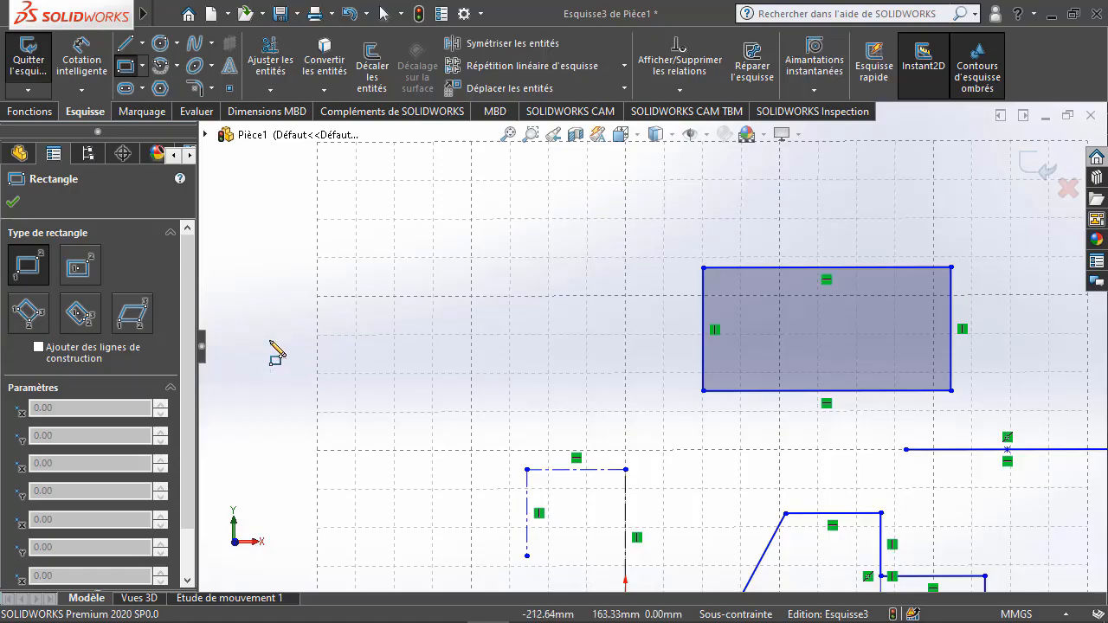
left_click(85, 273)
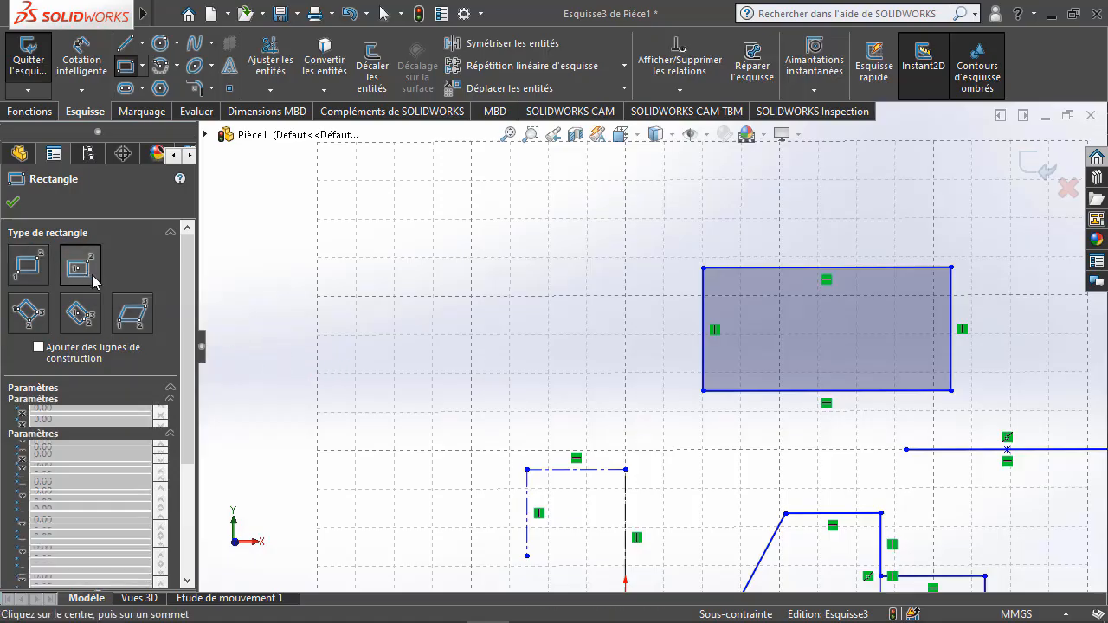
left_click(382, 337)
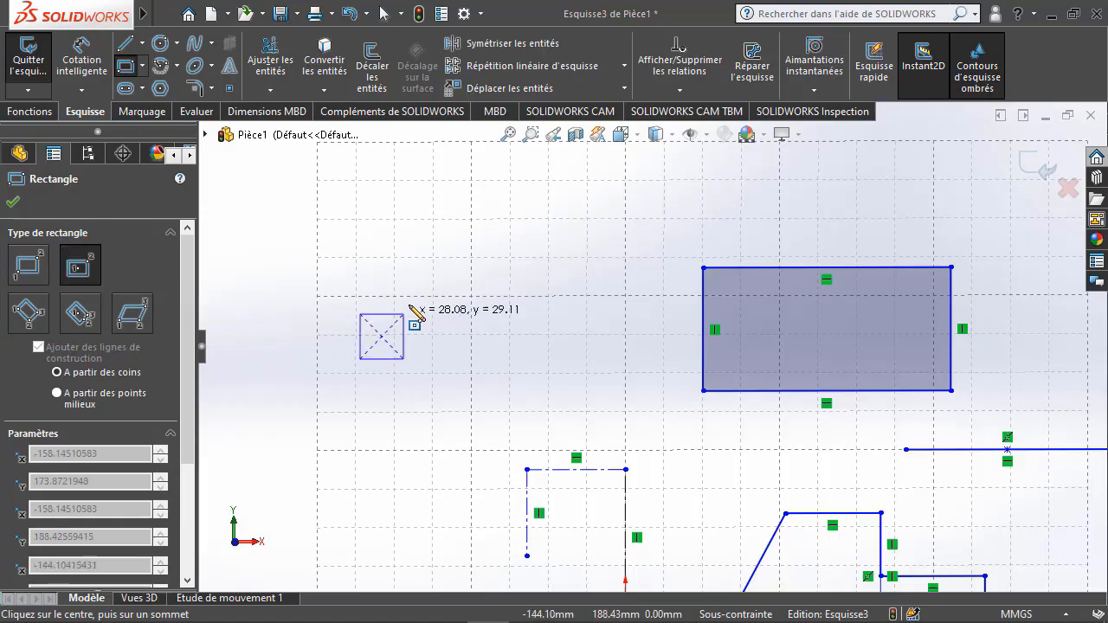
left_click(527, 251)
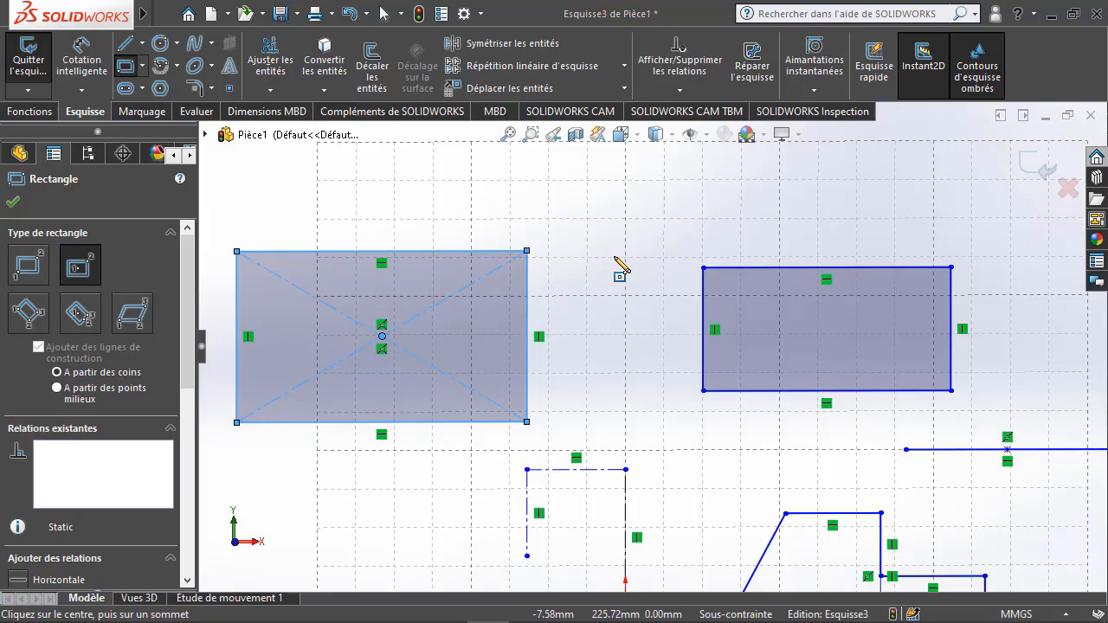
key("Escape")
scroll(649, 285, "up", 2)
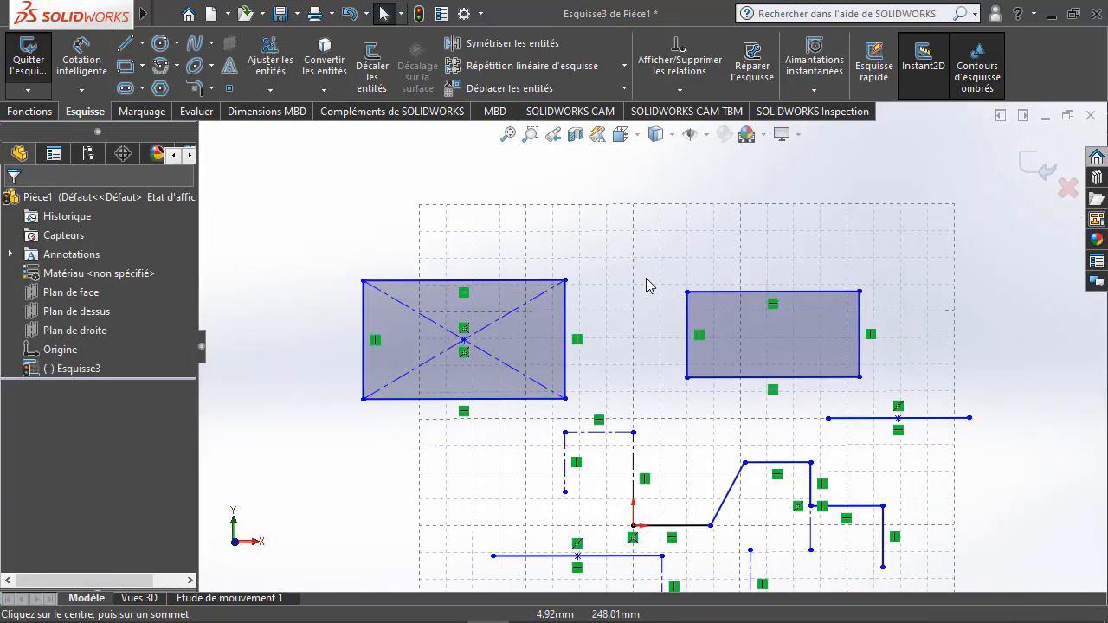
Examine the coordinate parameters and construction-line options of the corner and center rectangle types
scroll(762, 310, "down", 2)
scroll(924, 391, "up", 3)
scroll(810, 379, "down", 3)
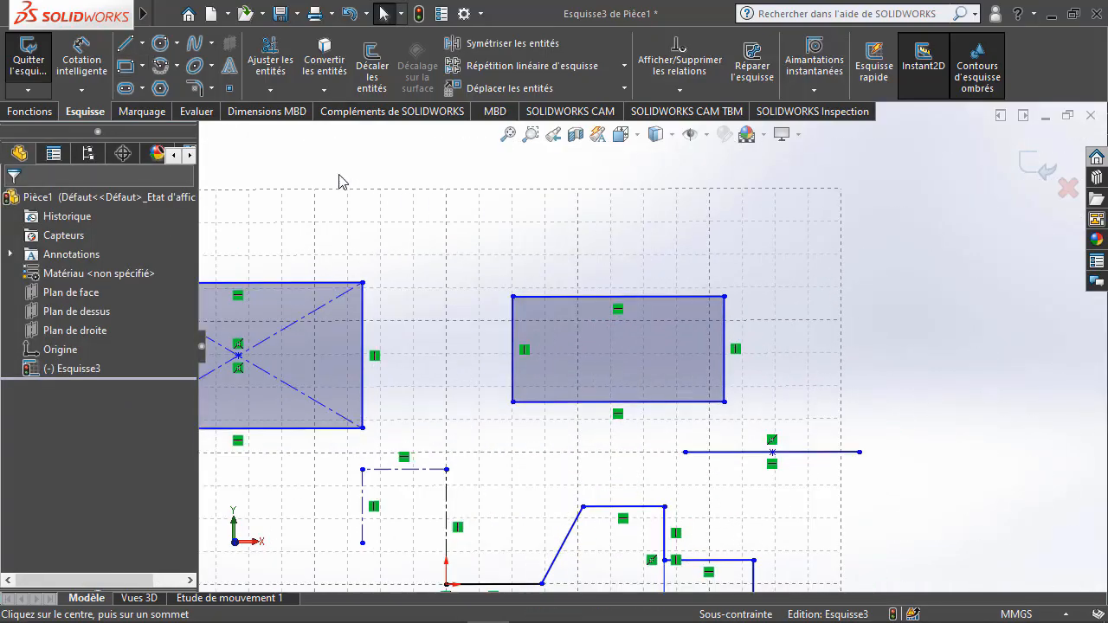
left_click(142, 65)
left_click(173, 87)
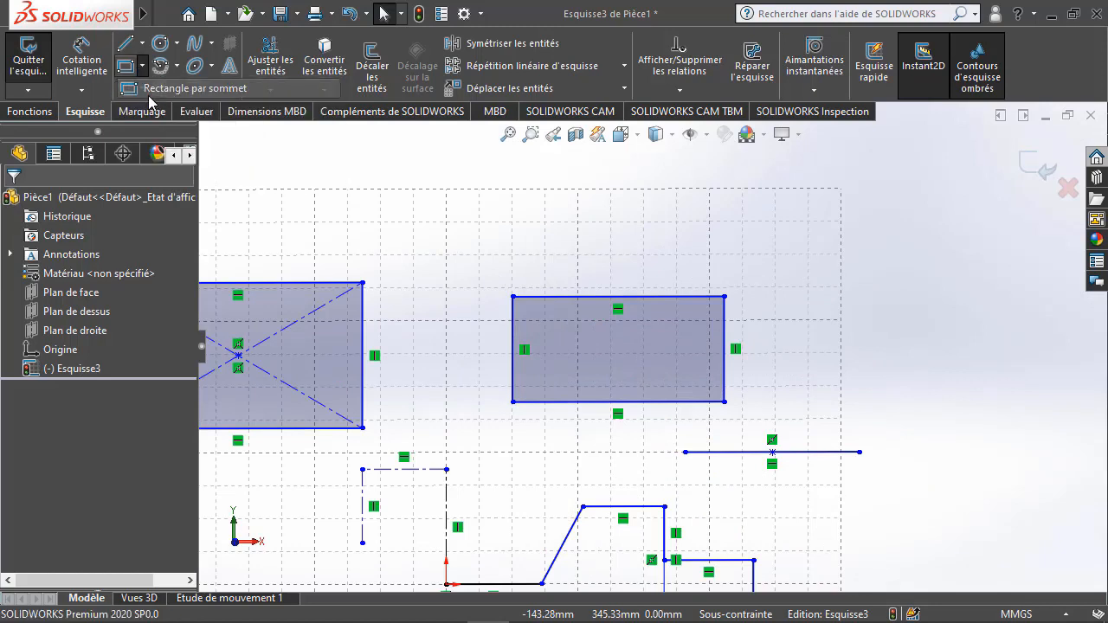
left_click_drag(184, 297, 191, 355)
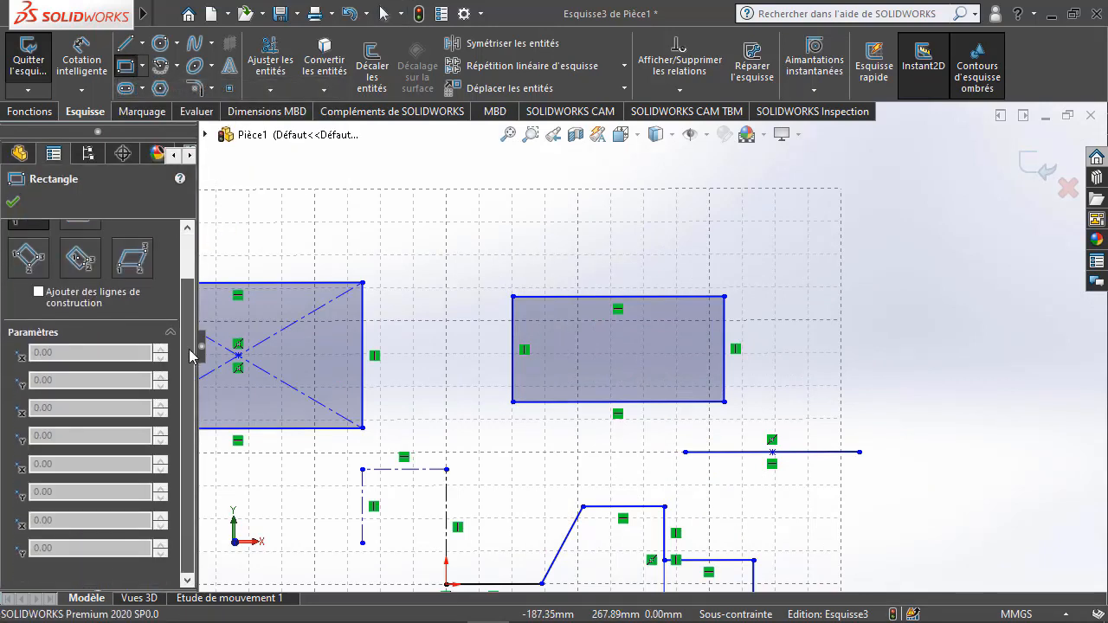
scroll(198, 388, "up", 2)
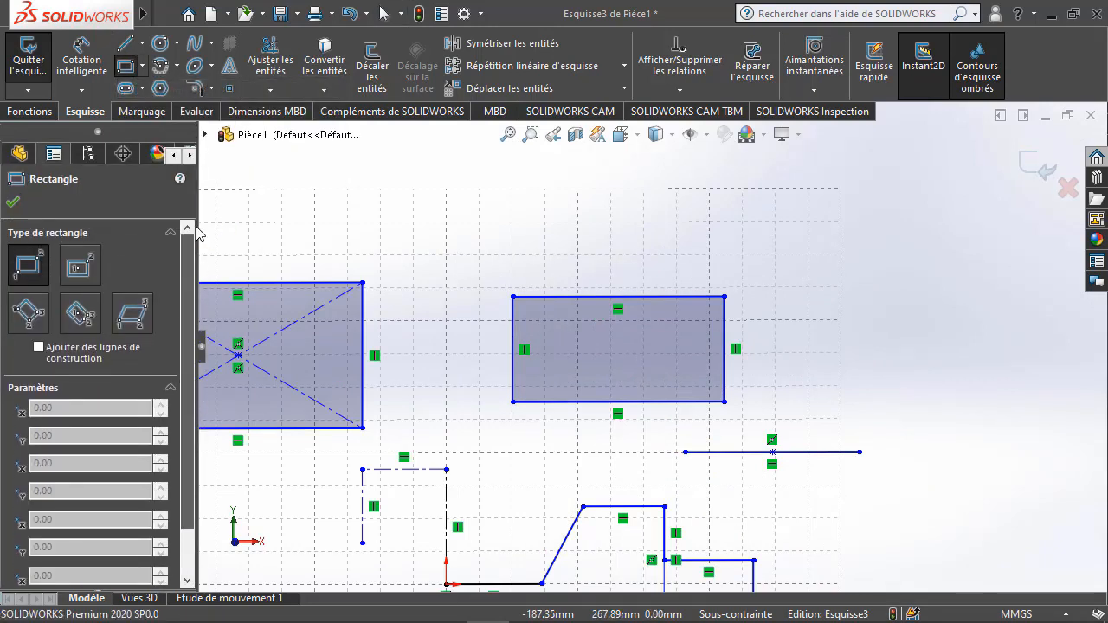
left_click(83, 271)
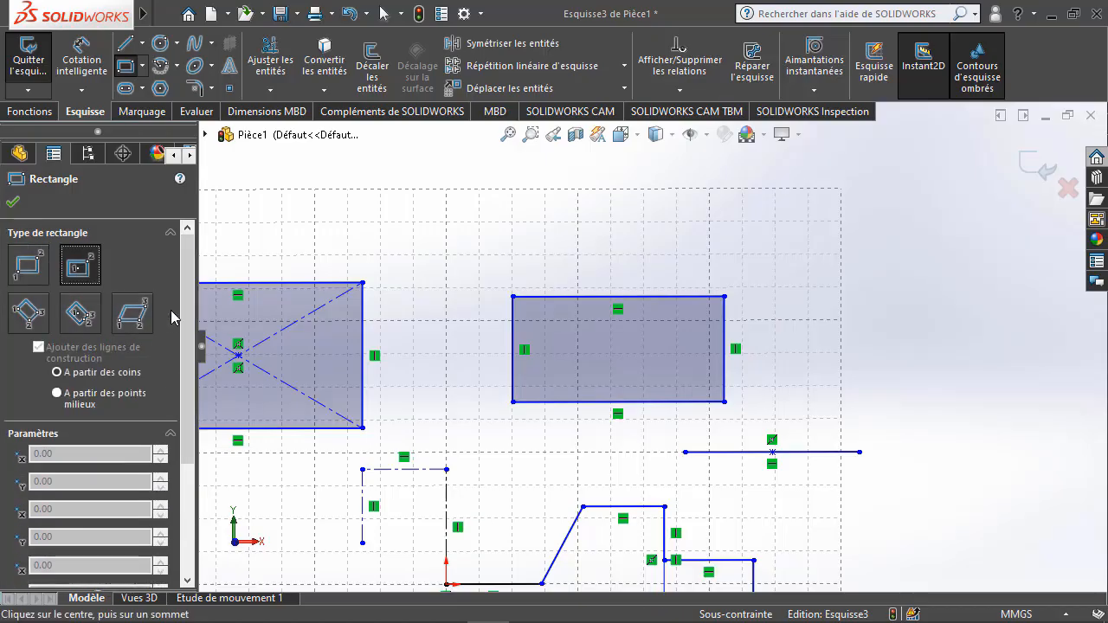
left_click_drag(187, 312, 191, 462)
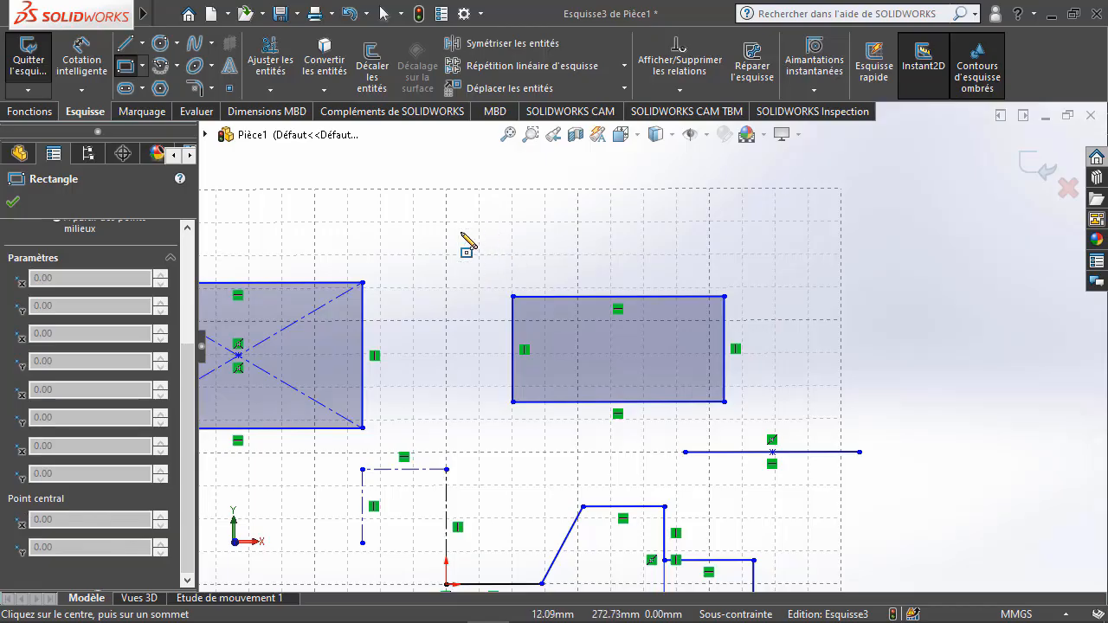
scroll(84, 325, "up", 3)
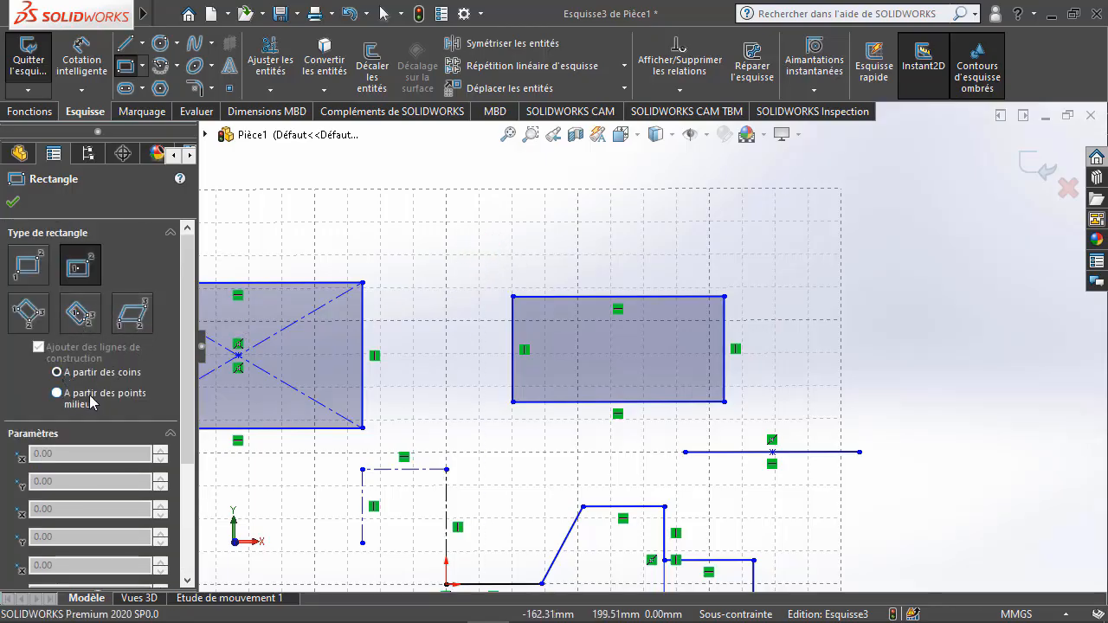
key("Escape")
scroll(753, 217, "up", 2)
scroll(779, 255, "down", 3)
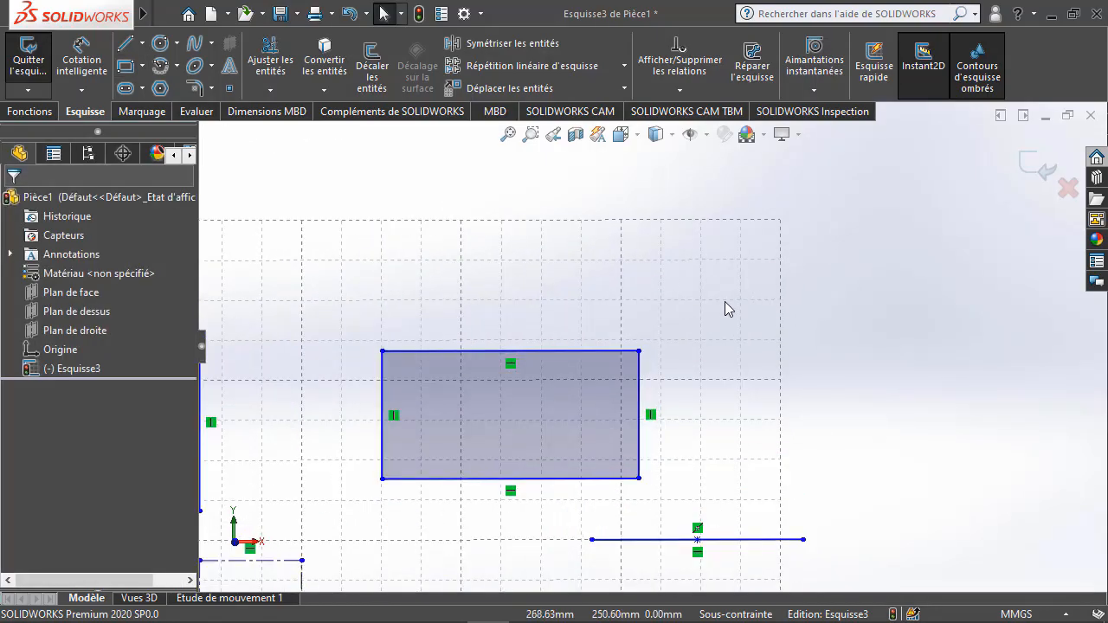
Sketch a center rectangle about 124 by 80 mm above and right of the corner rectangle, with corner-to-corner construction lines
left_click(143, 66)
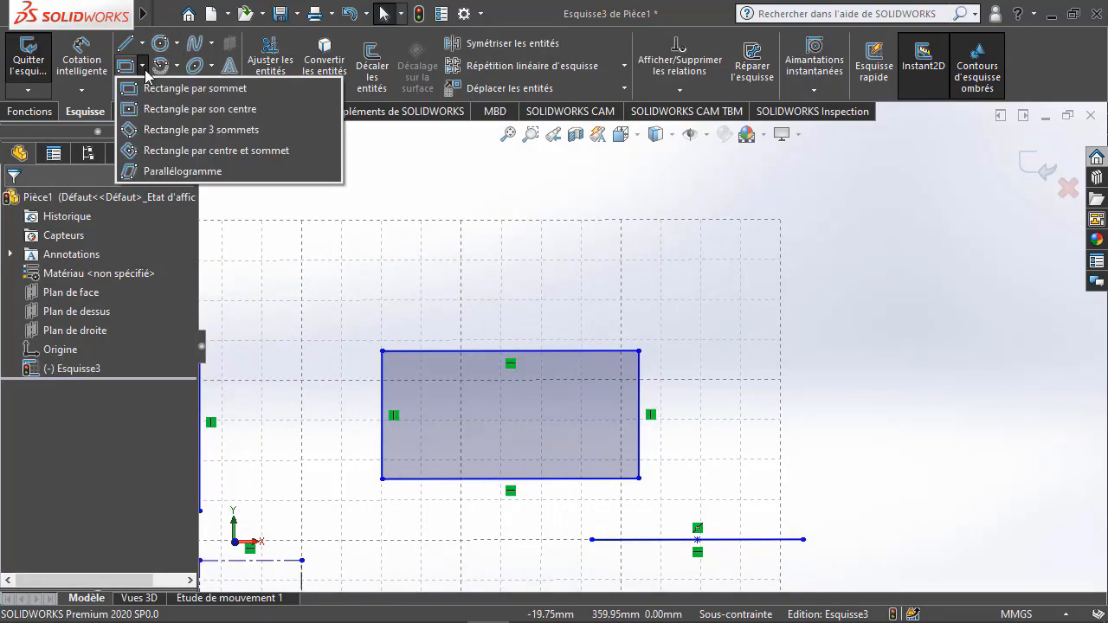
left_click(169, 117)
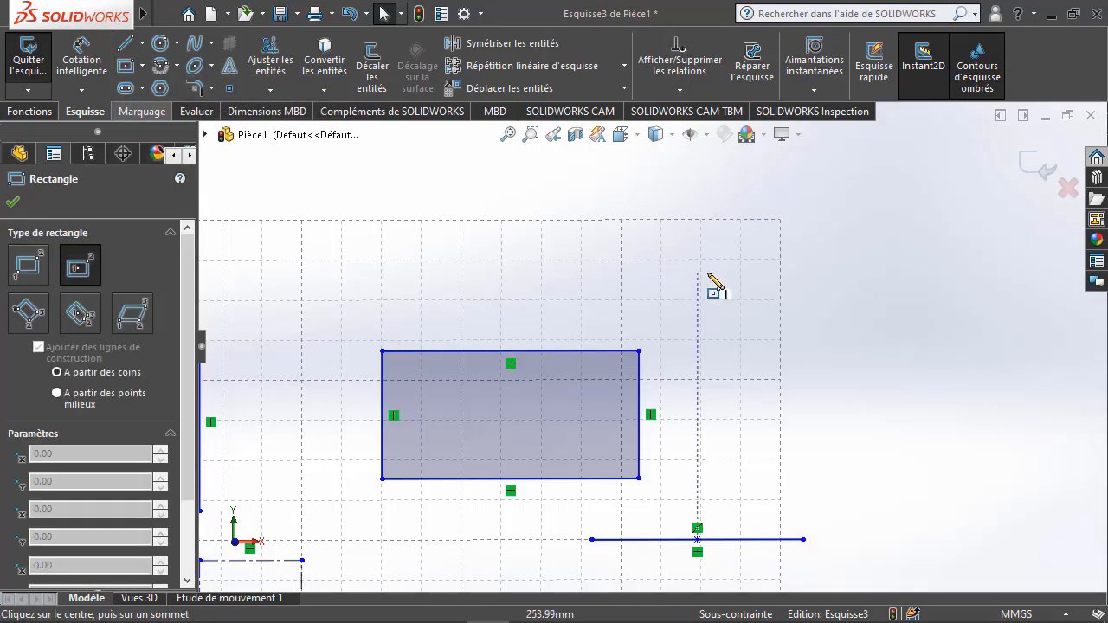
left_click(792, 254)
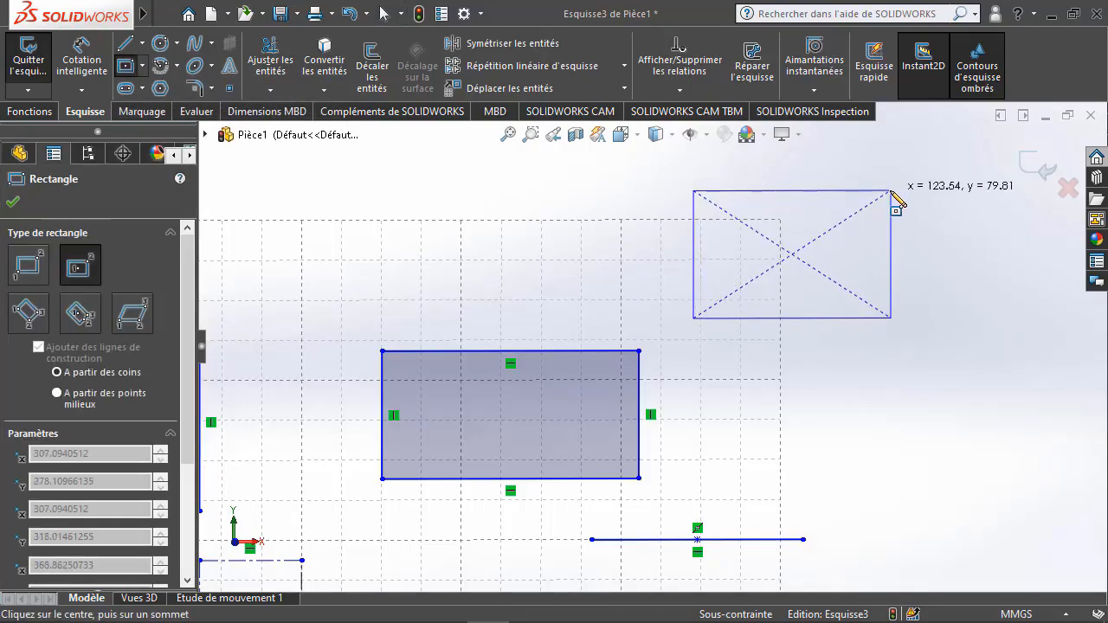
left_click(891, 192)
key("z")
key("Escape")
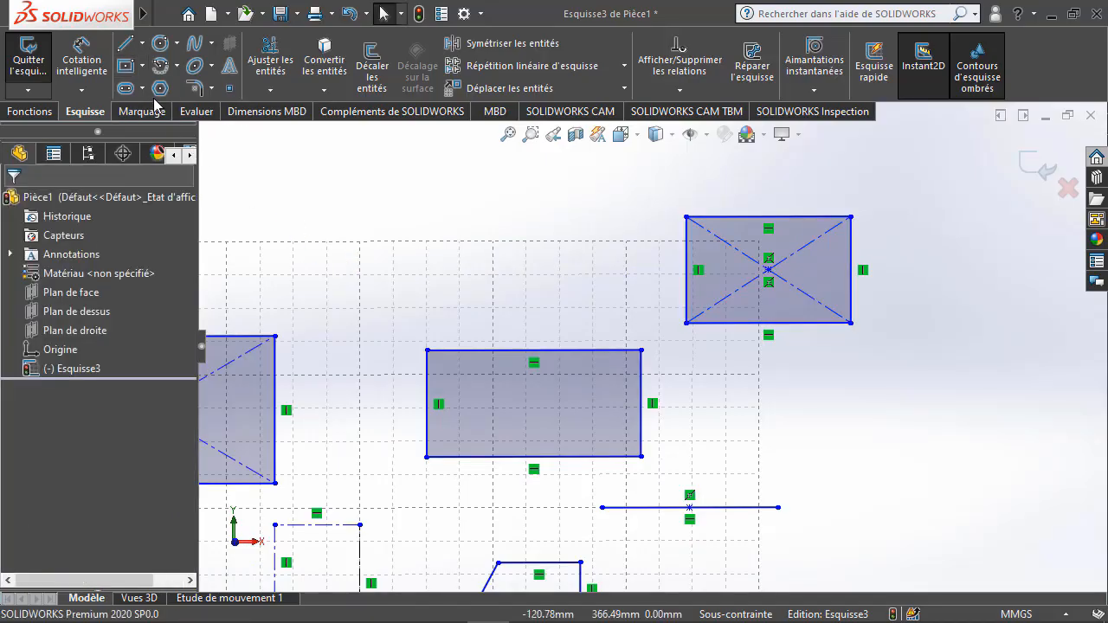
Sketch a three-point corner rectangle (Rectangle par 3 sommets) with a horizontal base just above the left center rectangle
left_click(143, 68)
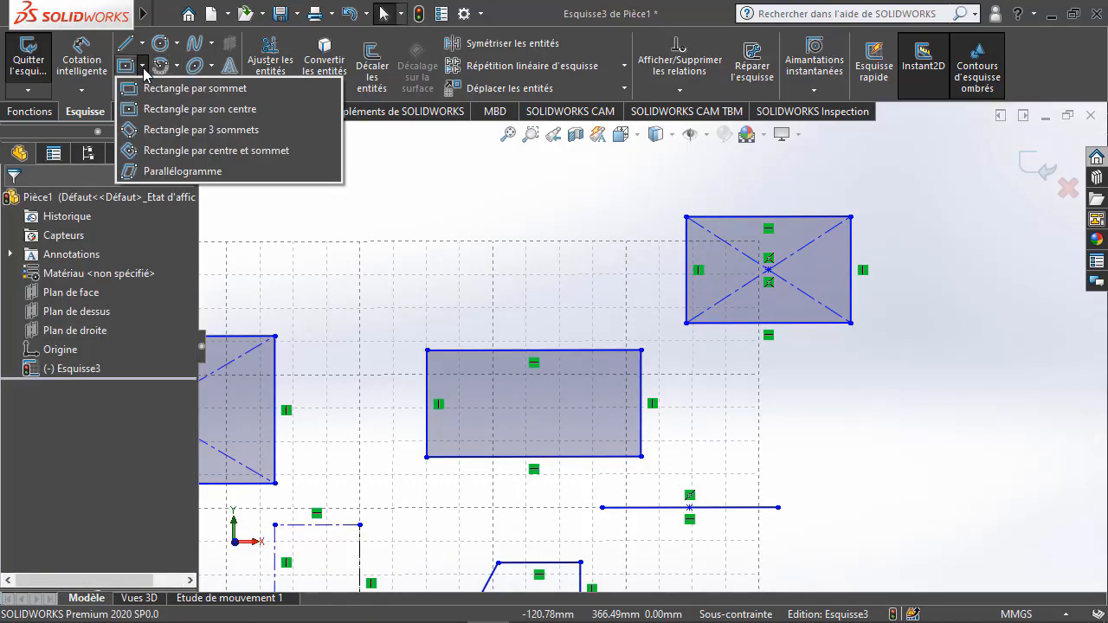
left_click(165, 129)
scroll(269, 275, "up", 3)
scroll(379, 330, "down", 2)
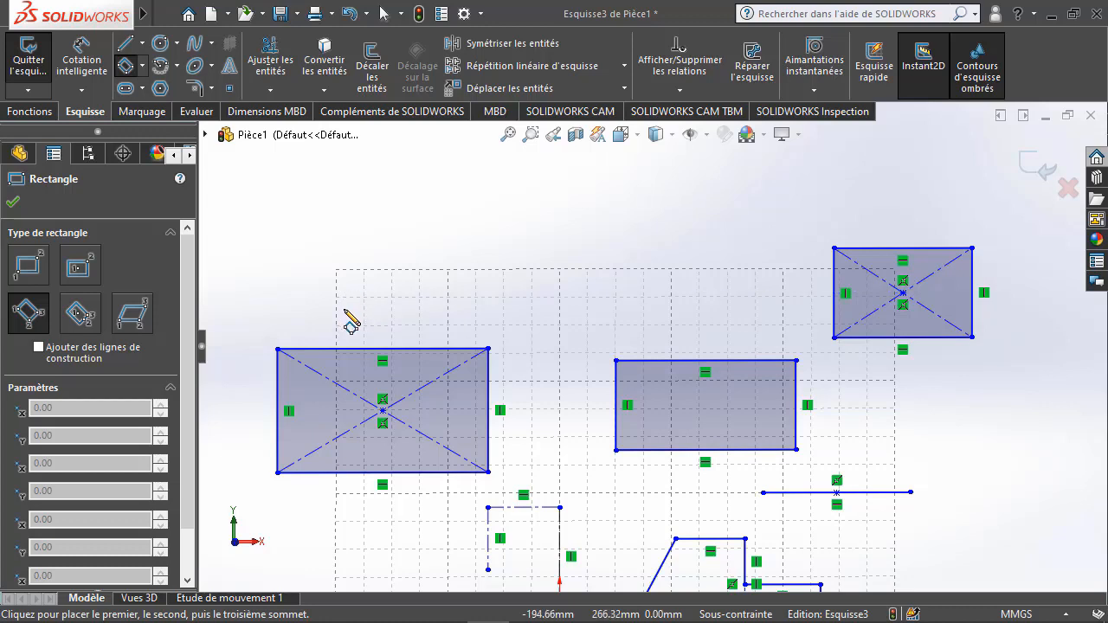
left_click(355, 316)
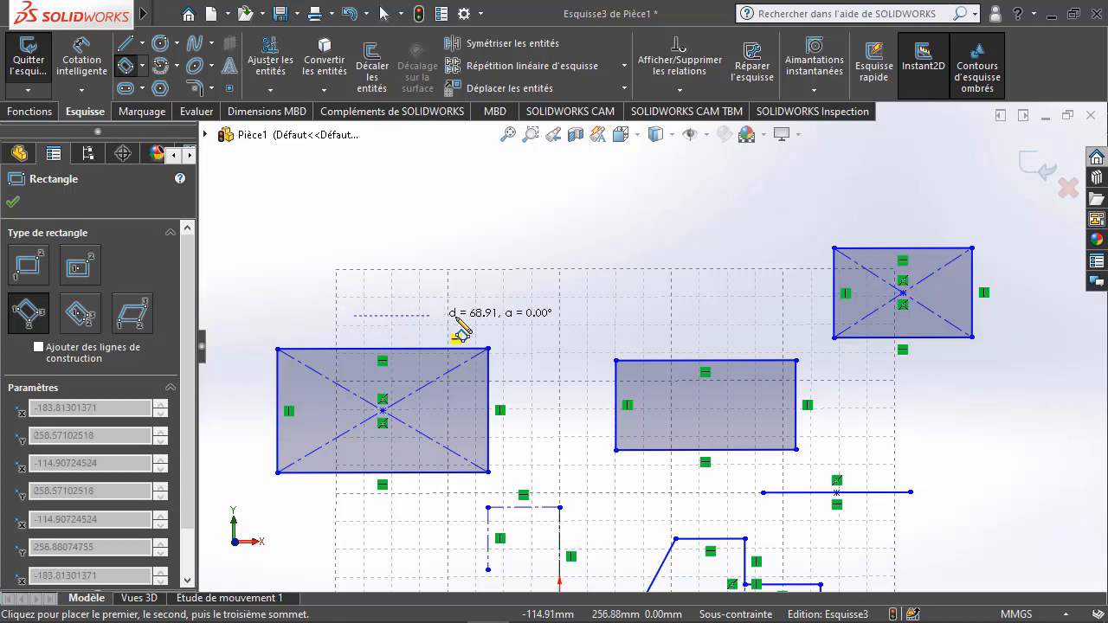
left_click(528, 316)
left_click(541, 190)
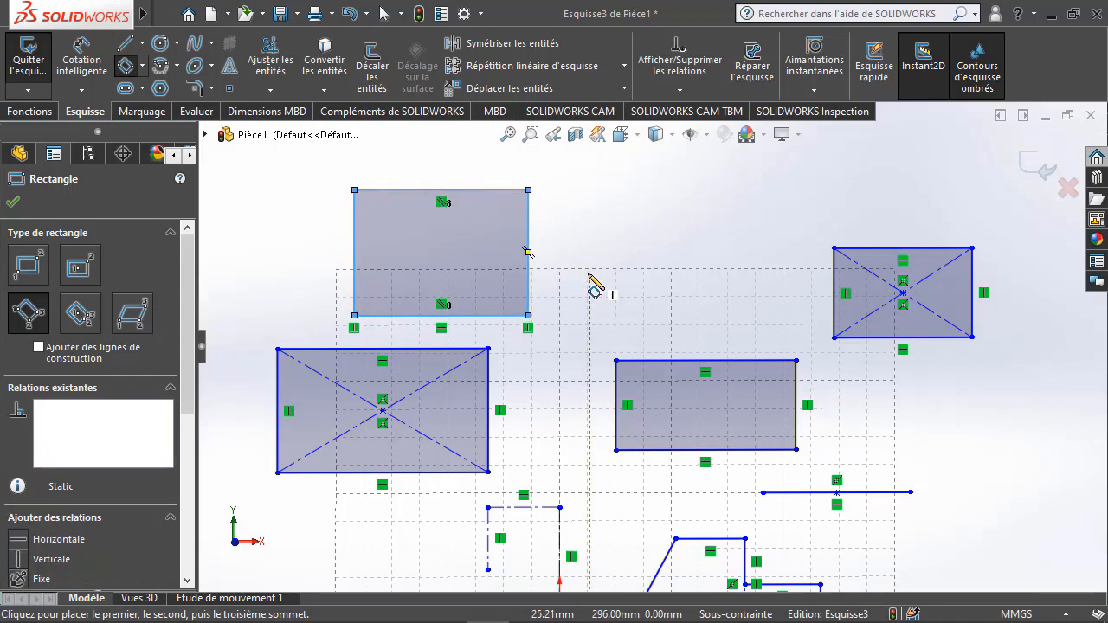
Sketch a three-point corner rectangle (Rectangle par 3 sommets) between the free ends of the two construction-line chains below the stepped line
scroll(675, 410, "up", 3)
scroll(655, 468, "down", 5)
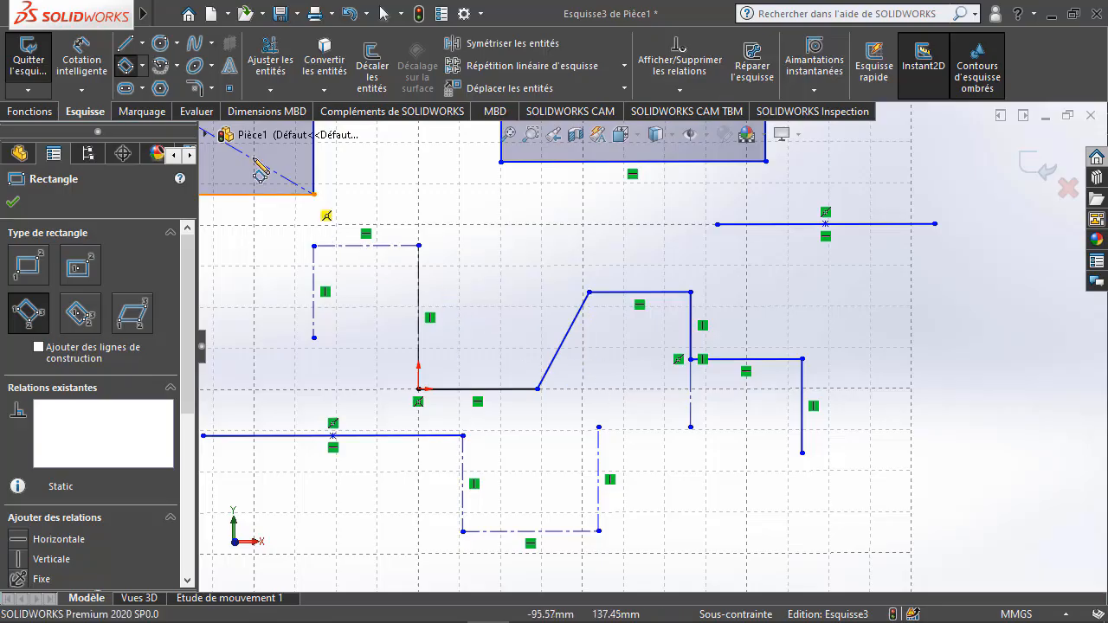
left_click(142, 65)
left_click(161, 124)
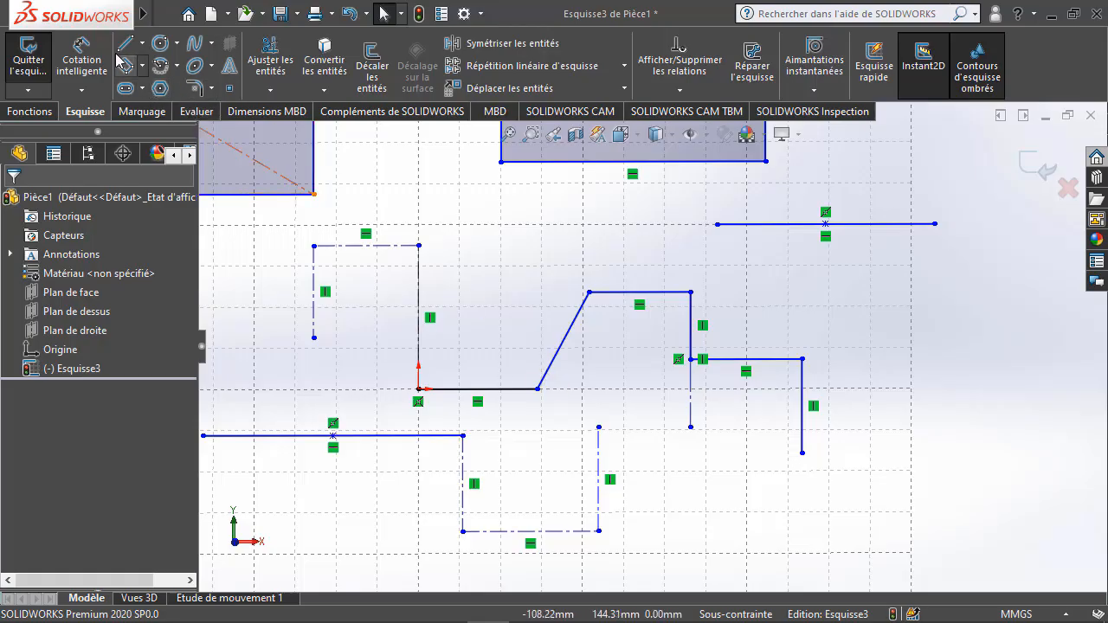
left_click(142, 65)
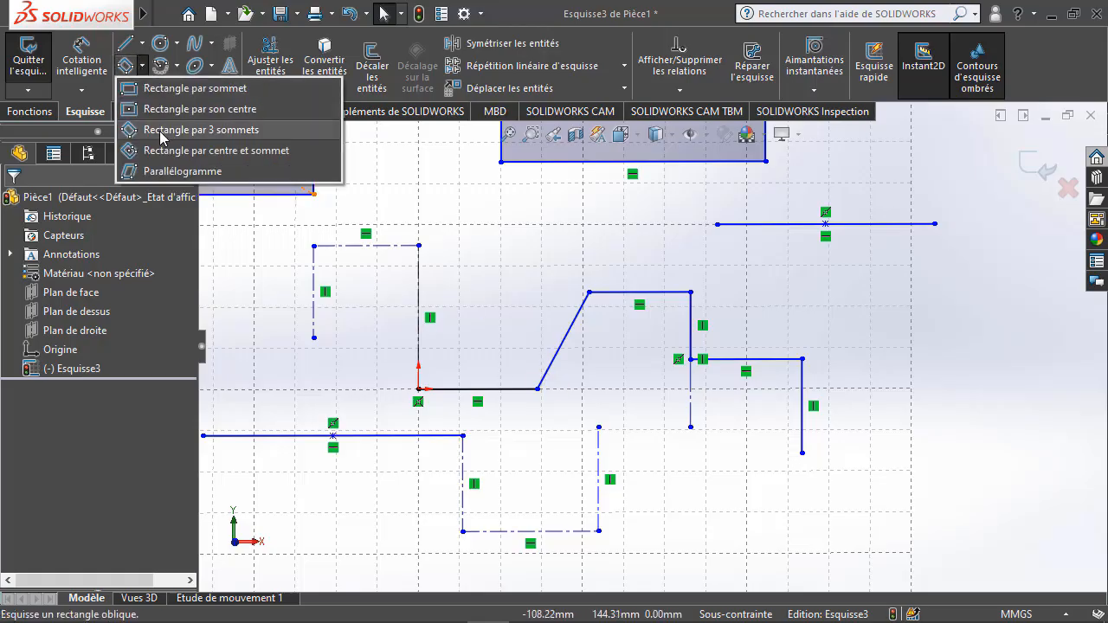
left_click(161, 131)
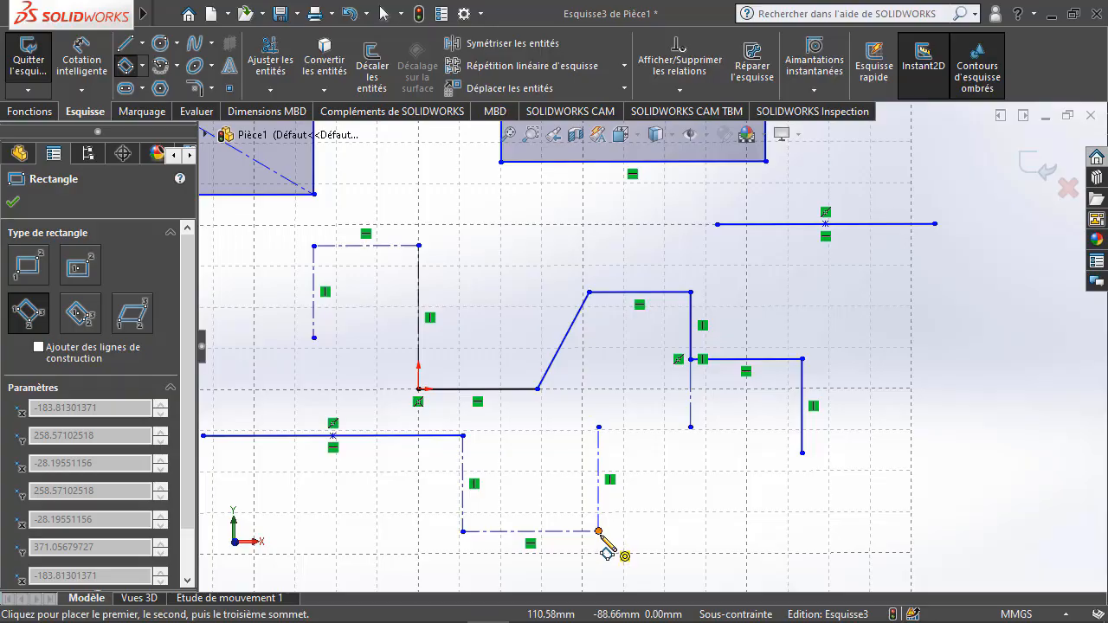
left_click(598, 531)
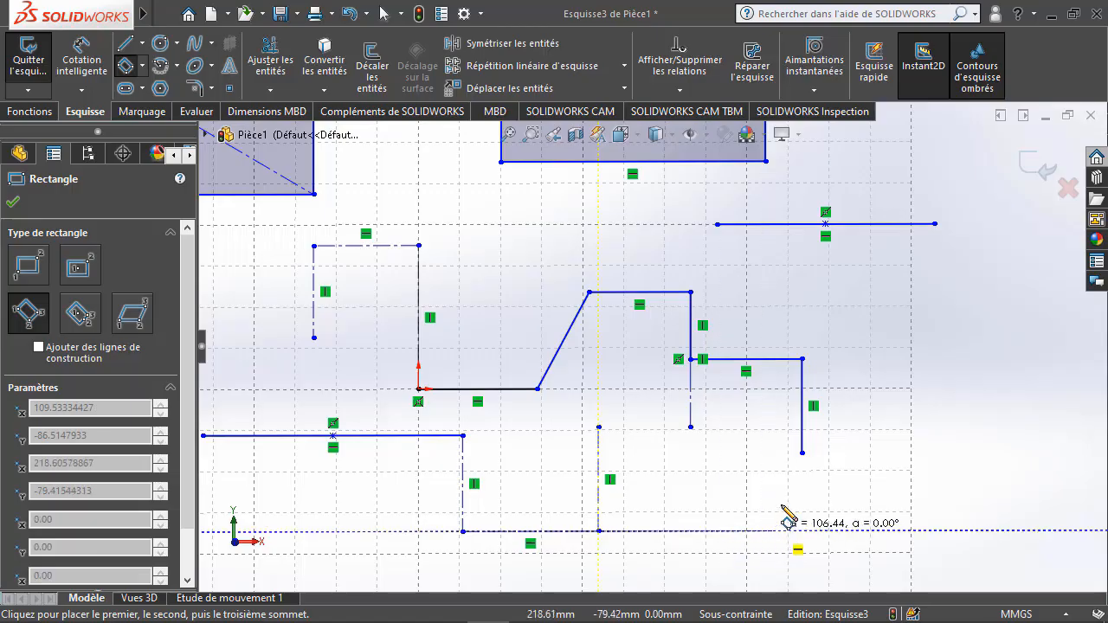
left_click(604, 433)
left_click(690, 441)
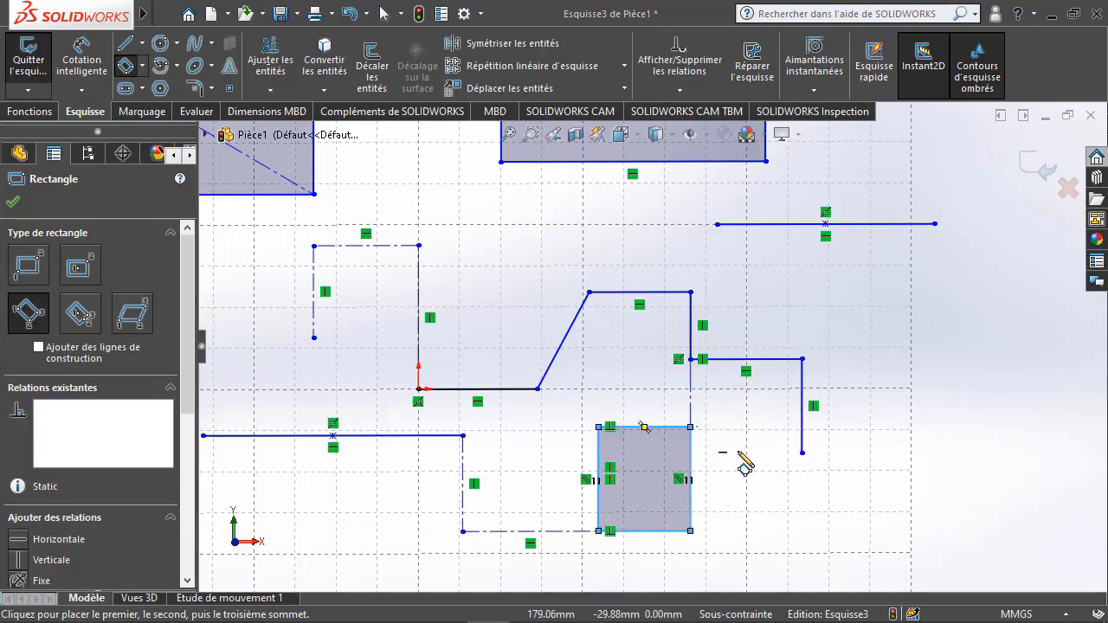
key("z")
scroll(758, 492, "up", 1)
scroll(748, 503, "down", 3)
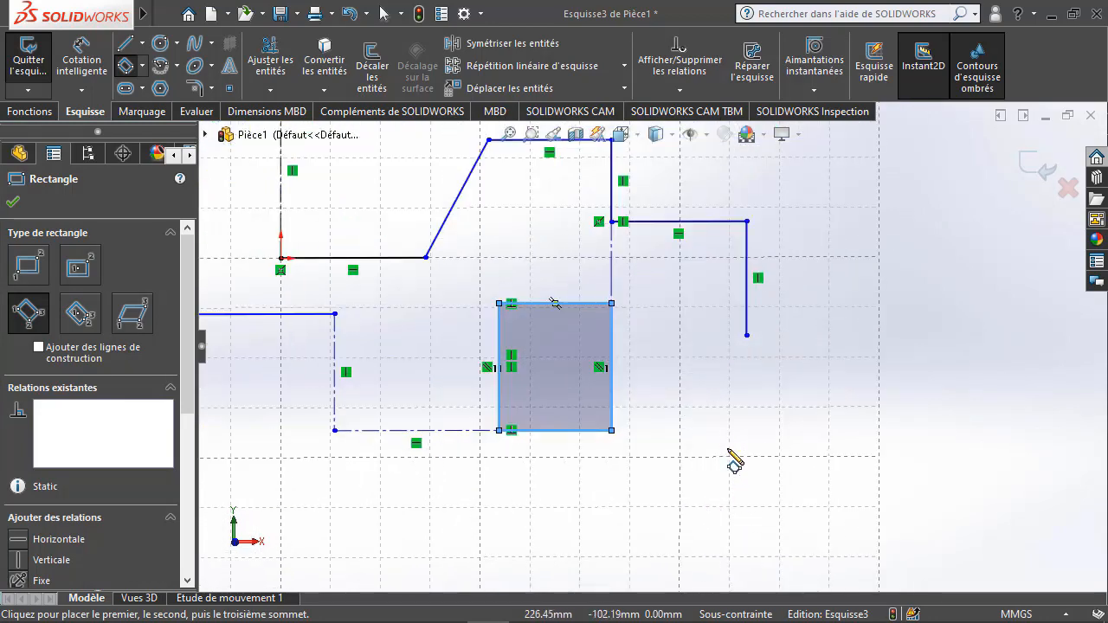
key("Escape")
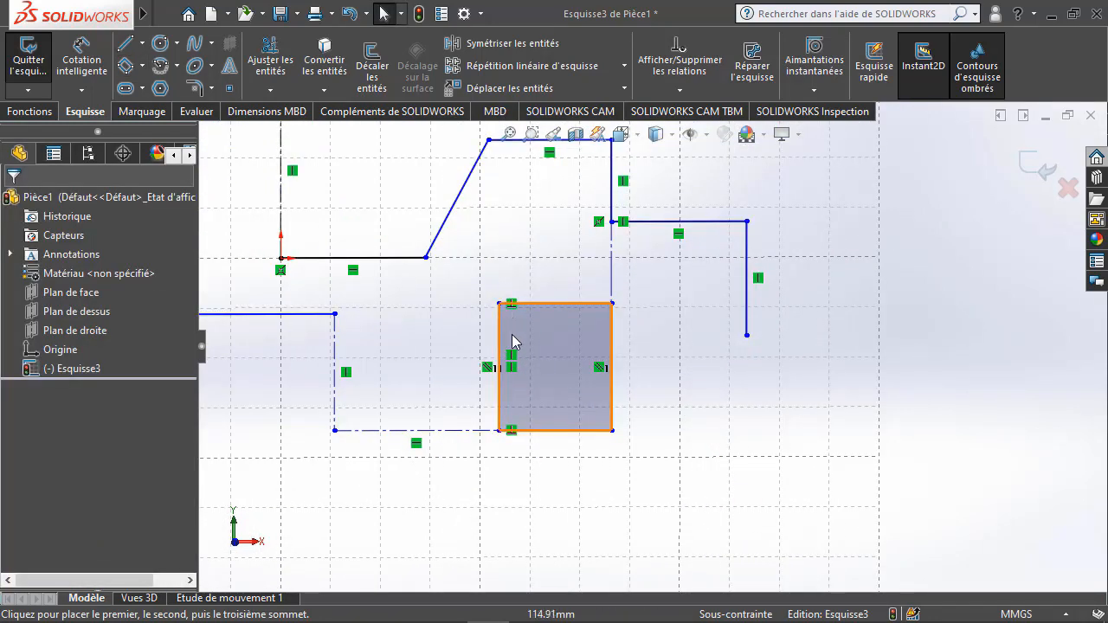
scroll(528, 377, "up", 1)
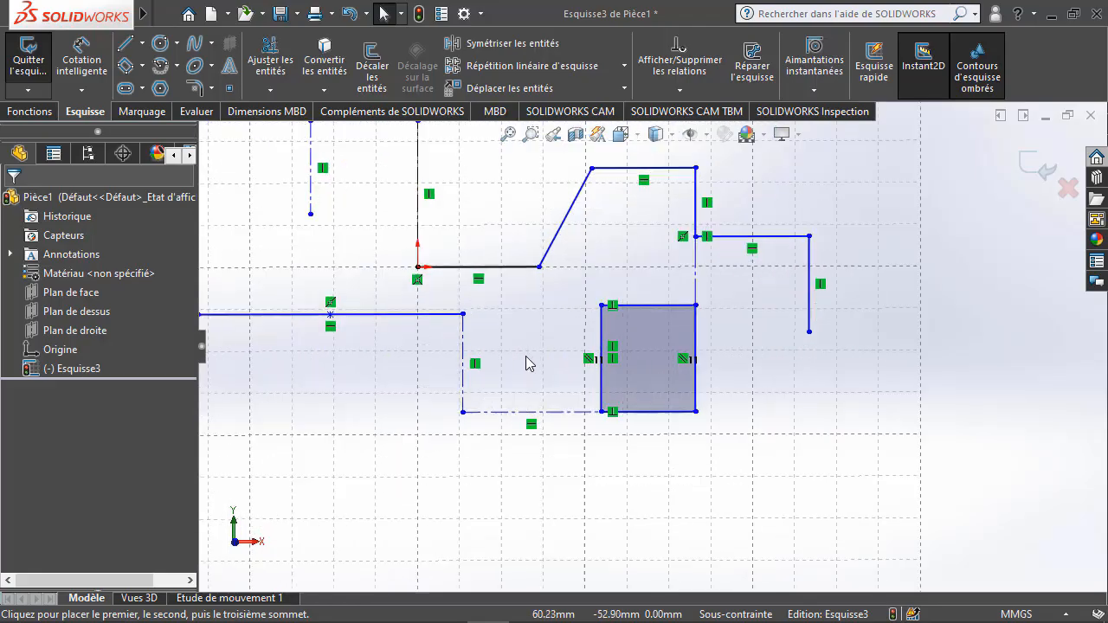
Sketch a tilted three-point center rectangle (Rectangle par centre et sommet) below and right of the small rectangle, with corner-to-corner construction lines
left_click(142, 69)
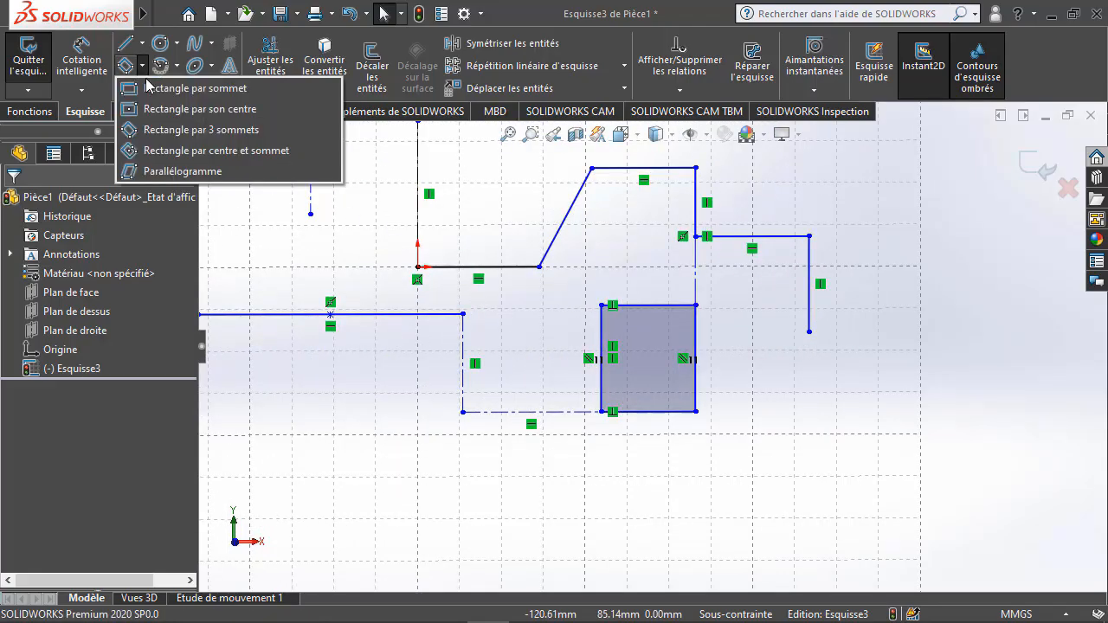
left_click(184, 150)
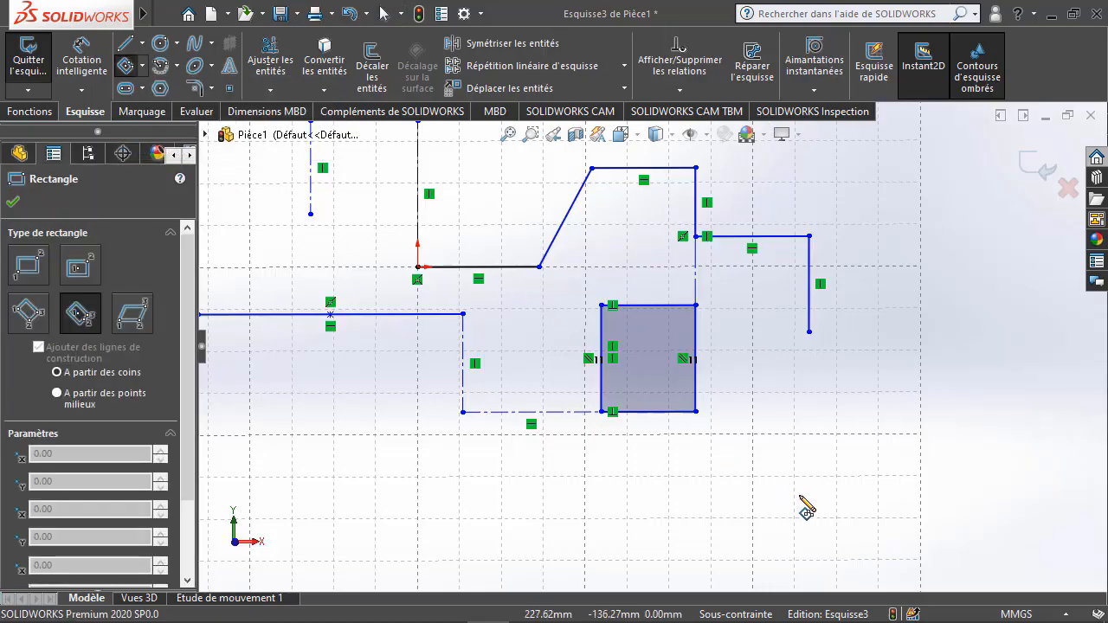
left_click(799, 495)
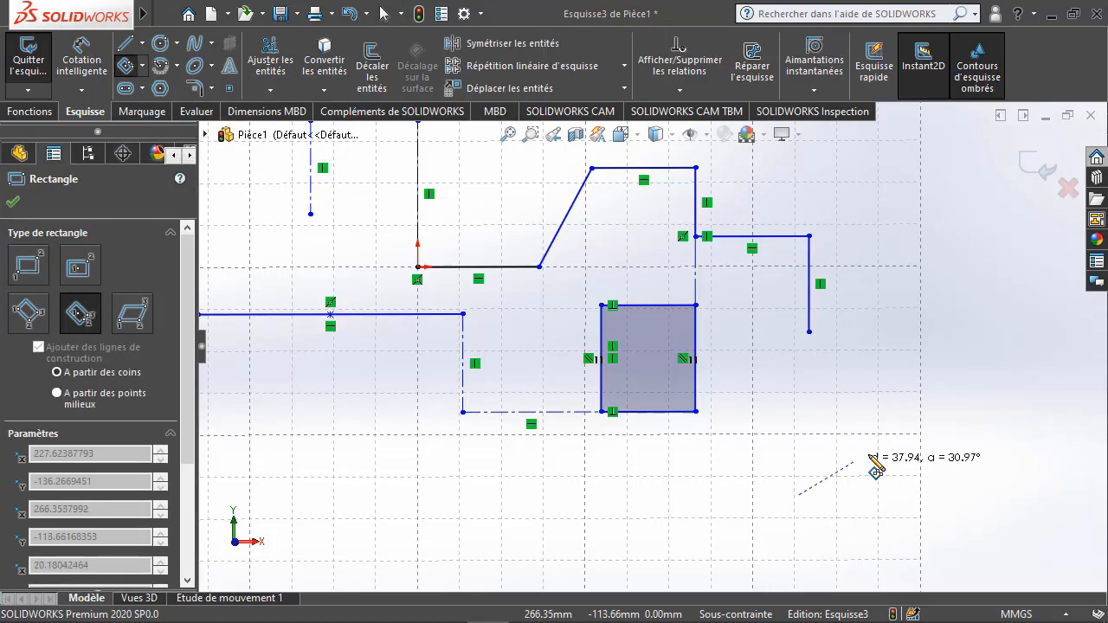
left_click(930, 420)
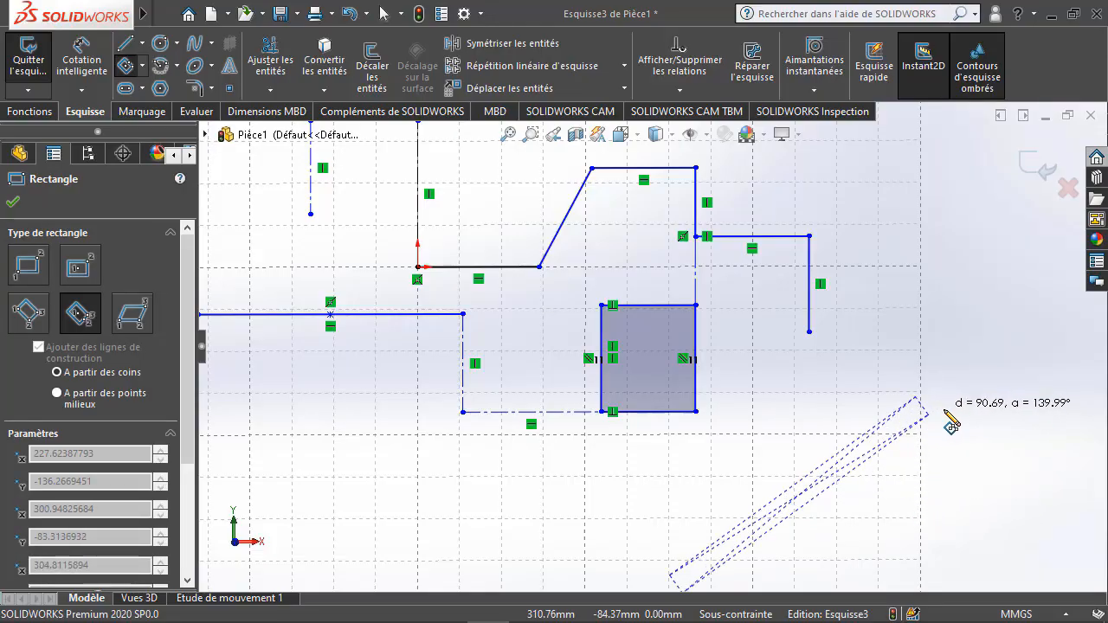
left_click(971, 474)
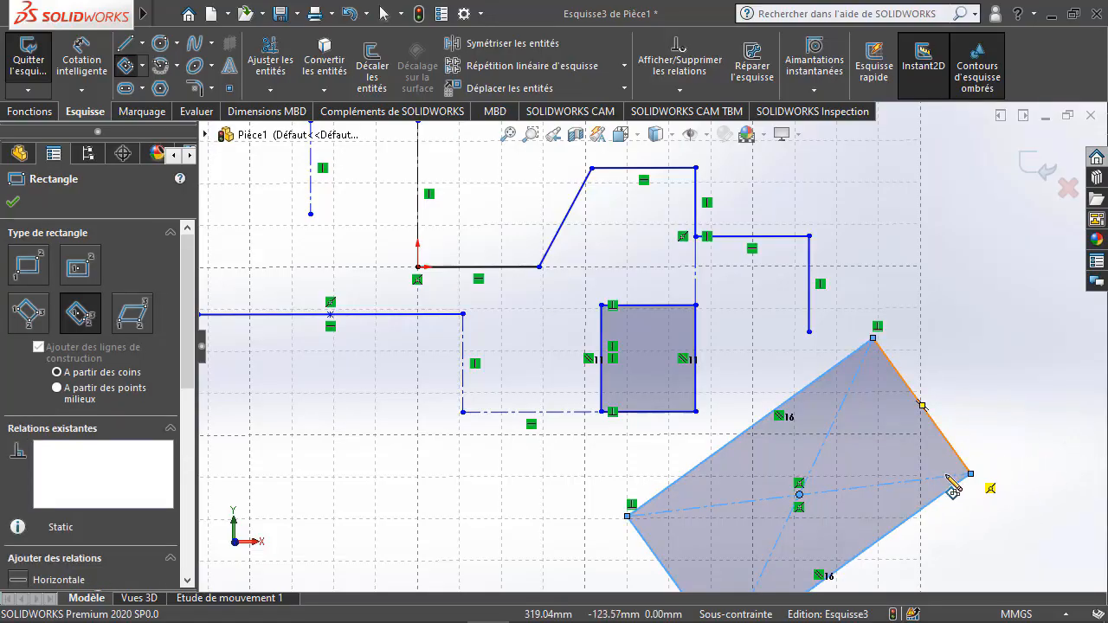
scroll(881, 478, "up", 3)
scroll(662, 478, "down", 2)
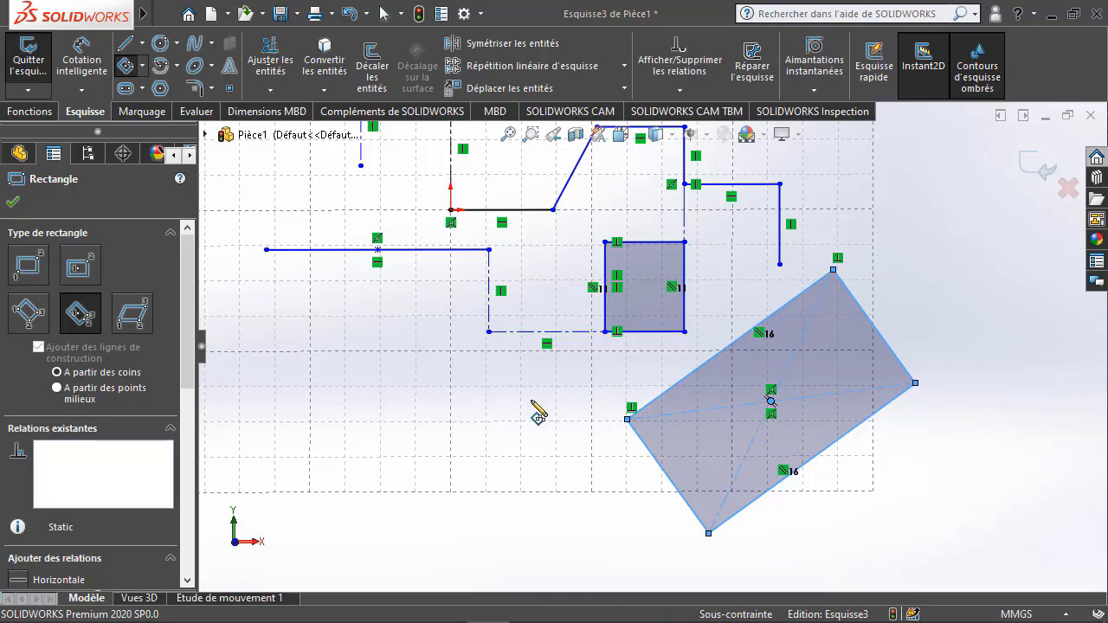
key("Escape")
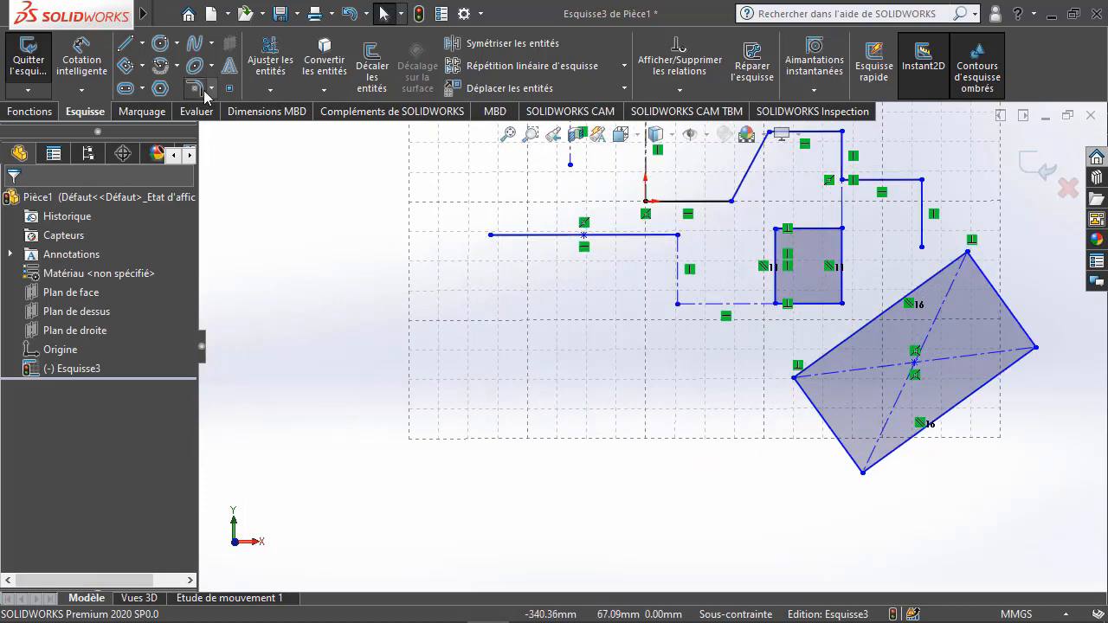
Sketch a horizontal three-point center rectangle around the grid's lower-left corner, with corner-to-corner construction lines
left_click(142, 66)
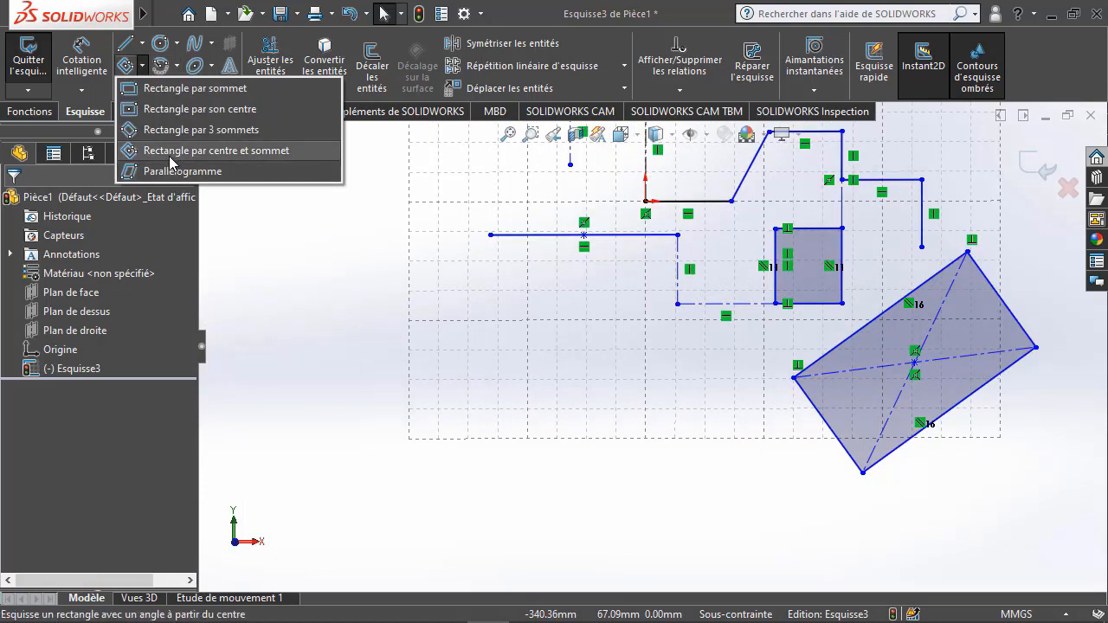
left_click(172, 151)
left_click(413, 416)
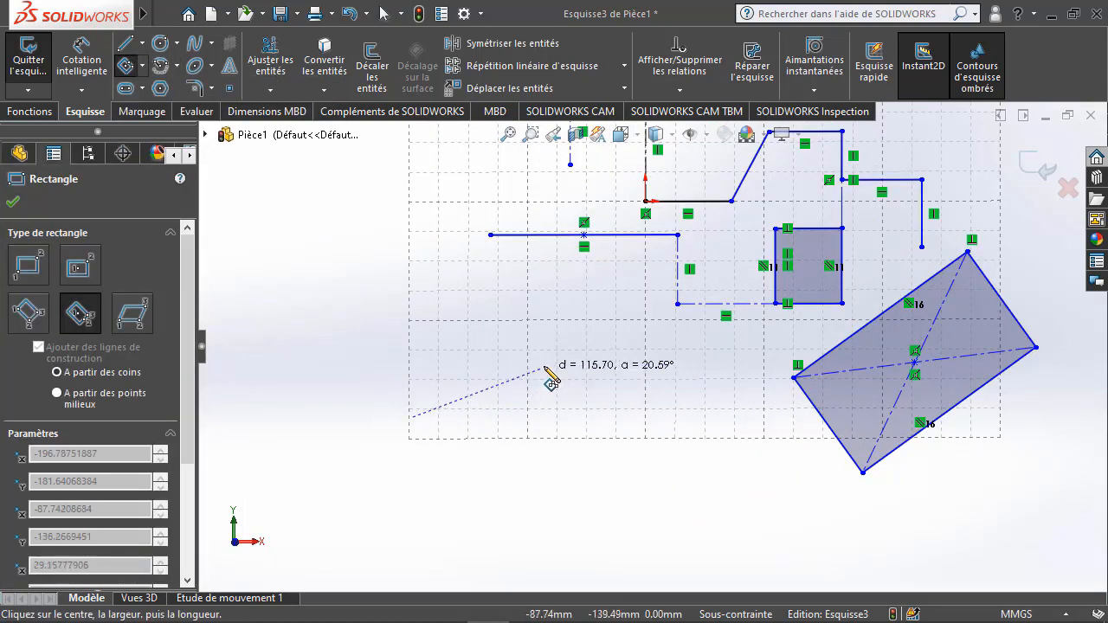
left_click(585, 416)
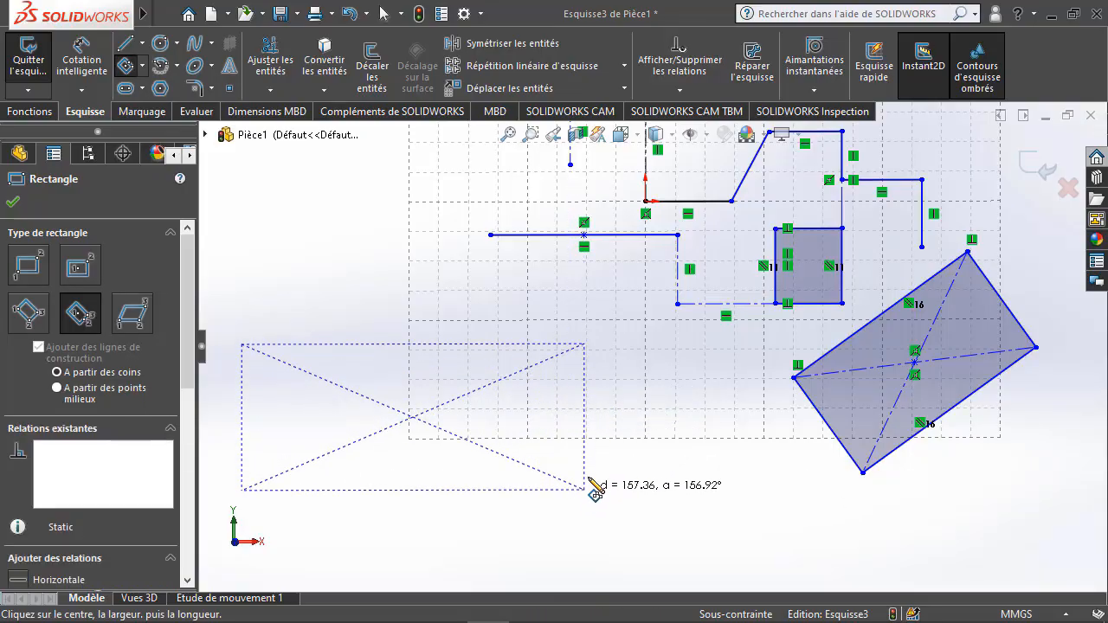
left_click(586, 490)
scroll(576, 317, "up", 5)
scroll(575, 302, "down", 4)
key("Escape")
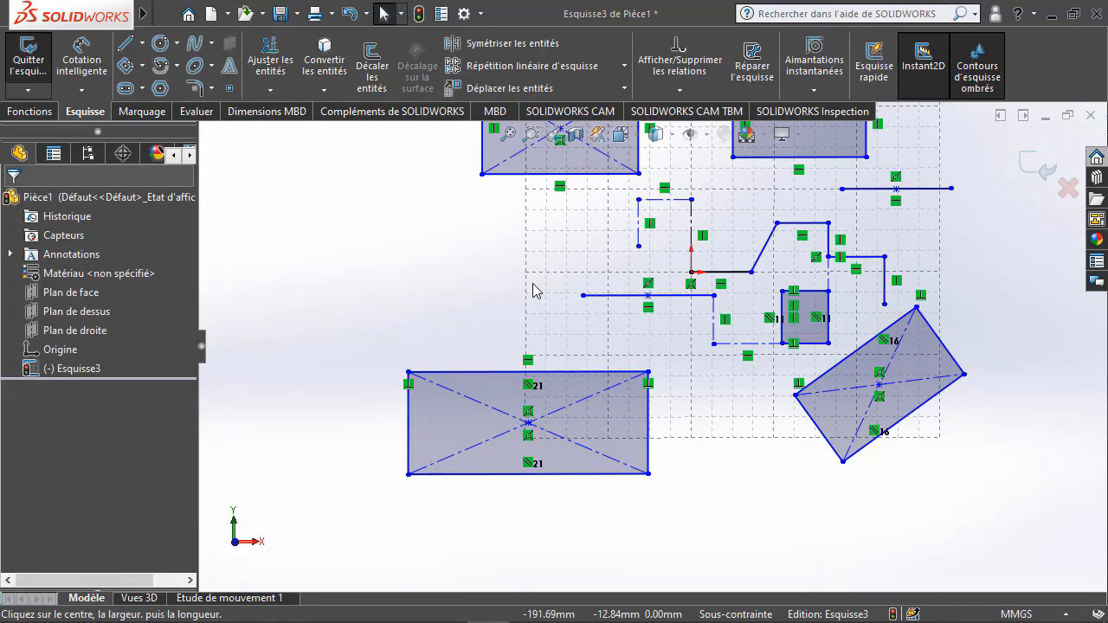
Sketch a parallelogram leaning right, with a horizontal base about 112 mm long, left of the grid above the large lower rectangle
left_click(143, 67)
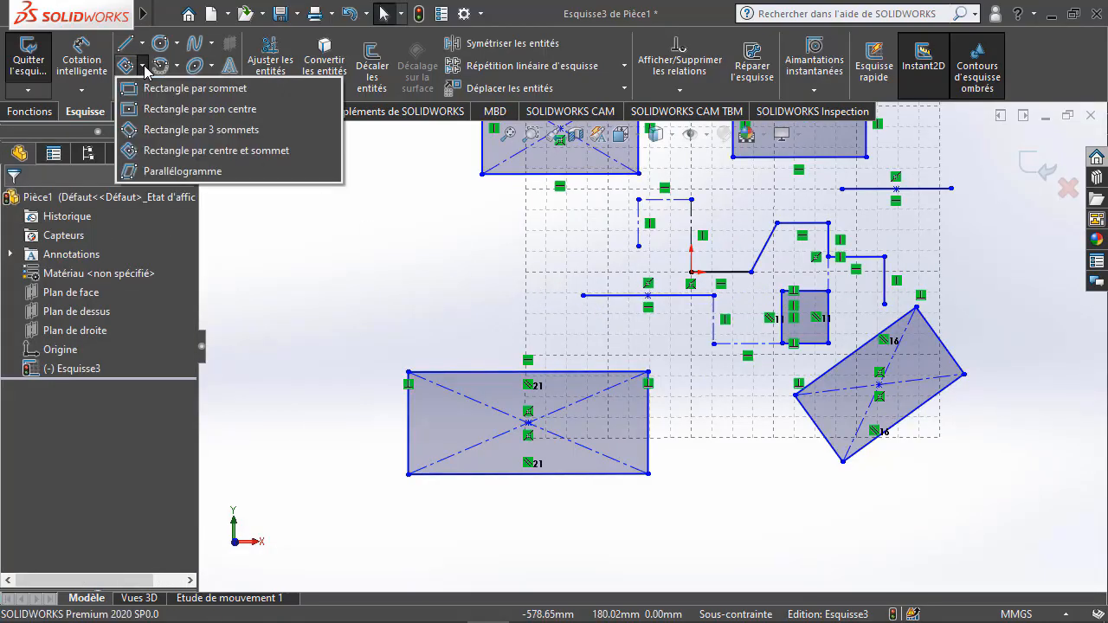
left_click(180, 173)
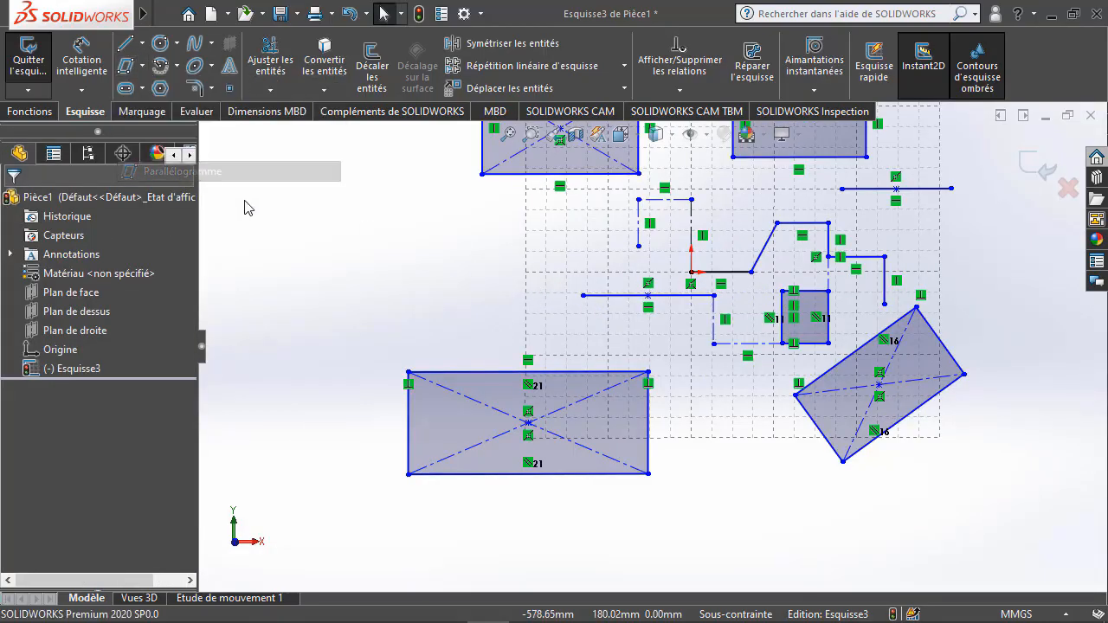
scroll(372, 307, "up", 2)
scroll(372, 307, "down", 2)
scroll(500, 316, "down", 1)
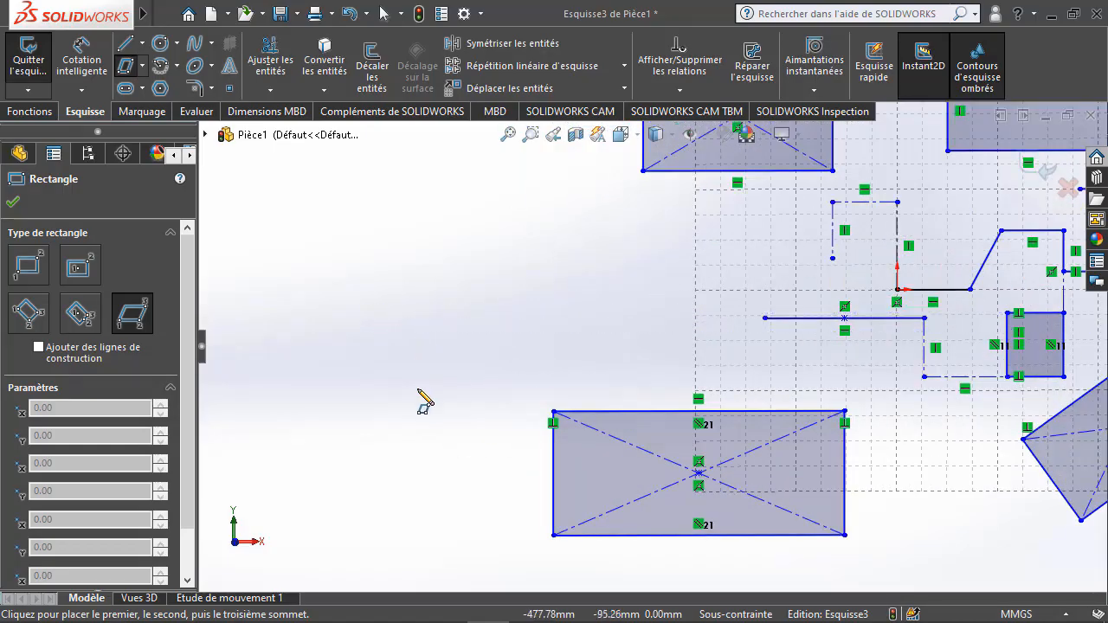
left_click(497, 306)
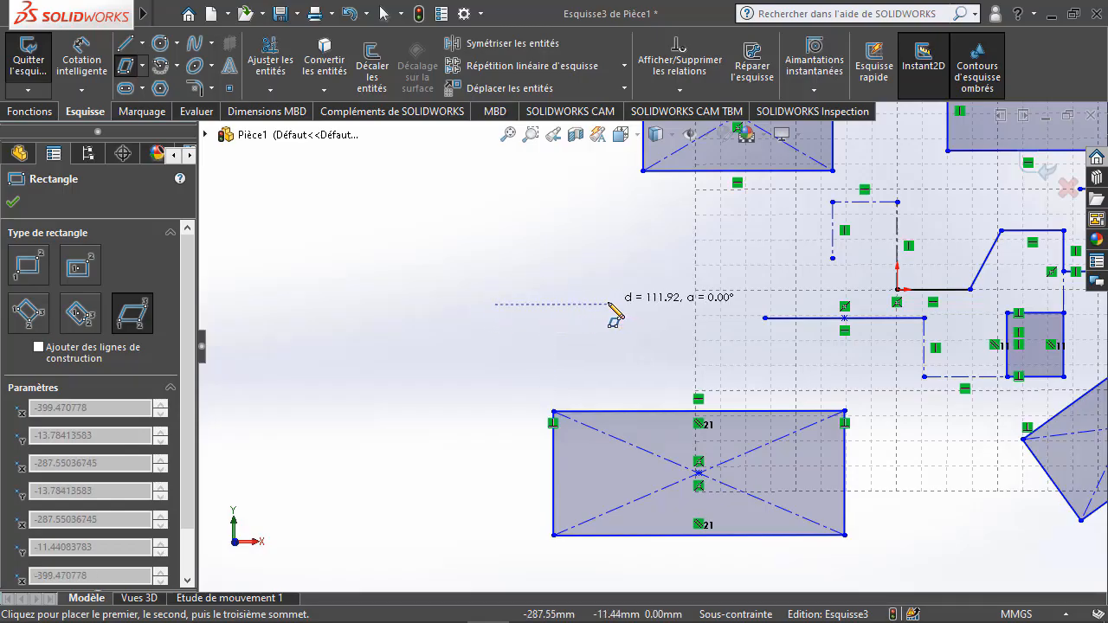
left_click(609, 304)
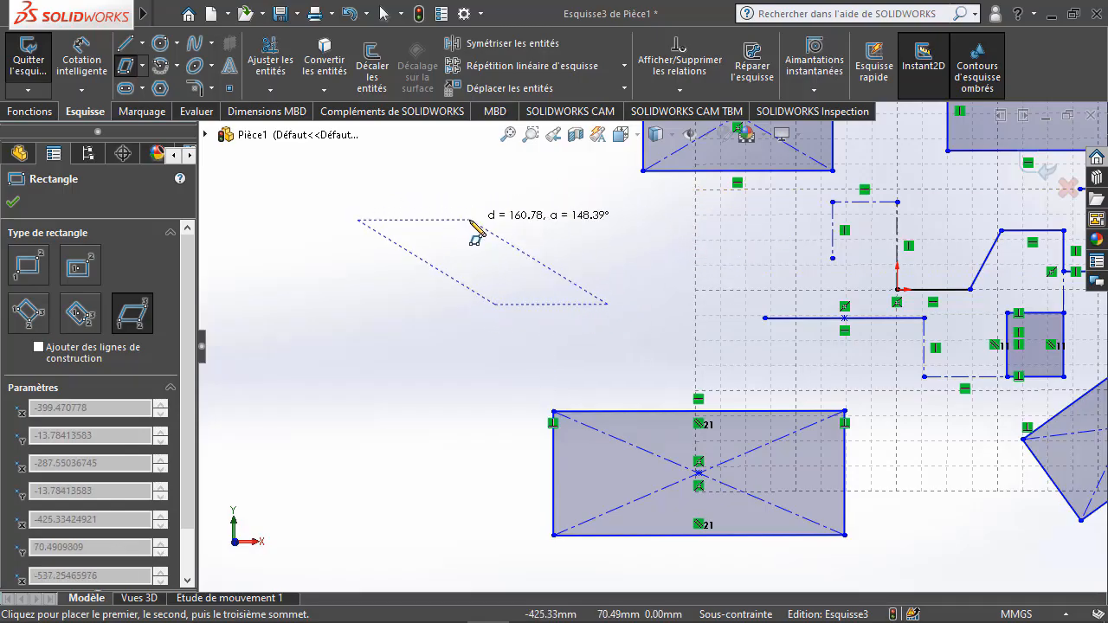
left_click(663, 223)
key("Escape")
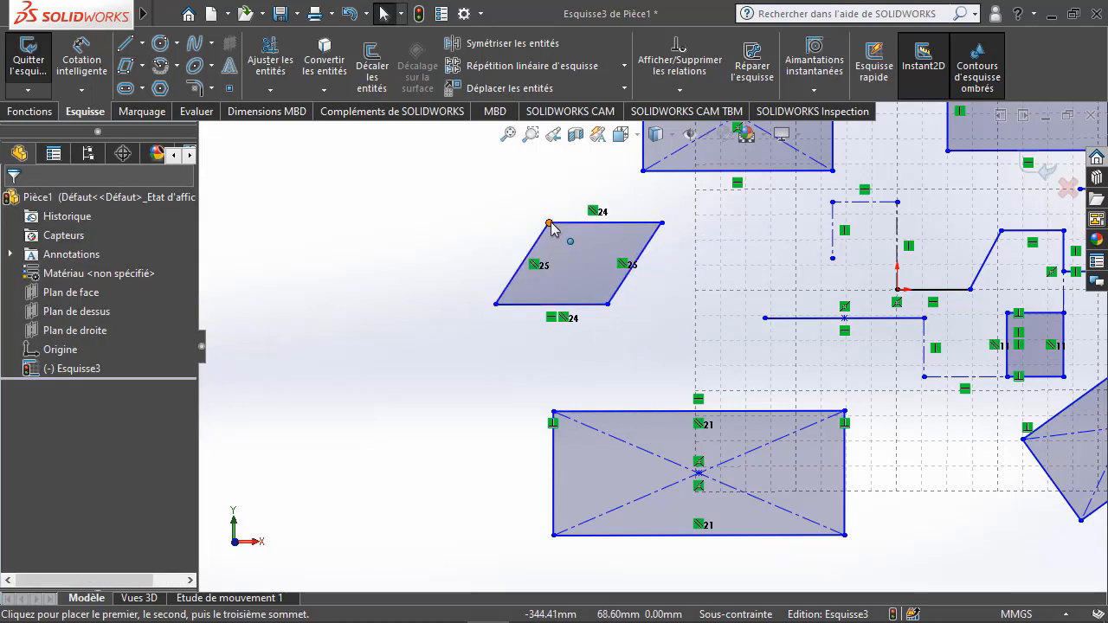
Shift the parallelogram's upper-left vertex slightly to about X -341.6, Y 67.7 mm, and deselect it
mouse_move(551, 225)
left_mouse_down()
mouse_move(452, 235)
mouse_move(558, 225)
left_mouse_up()
scroll(594, 259, "up", 2)
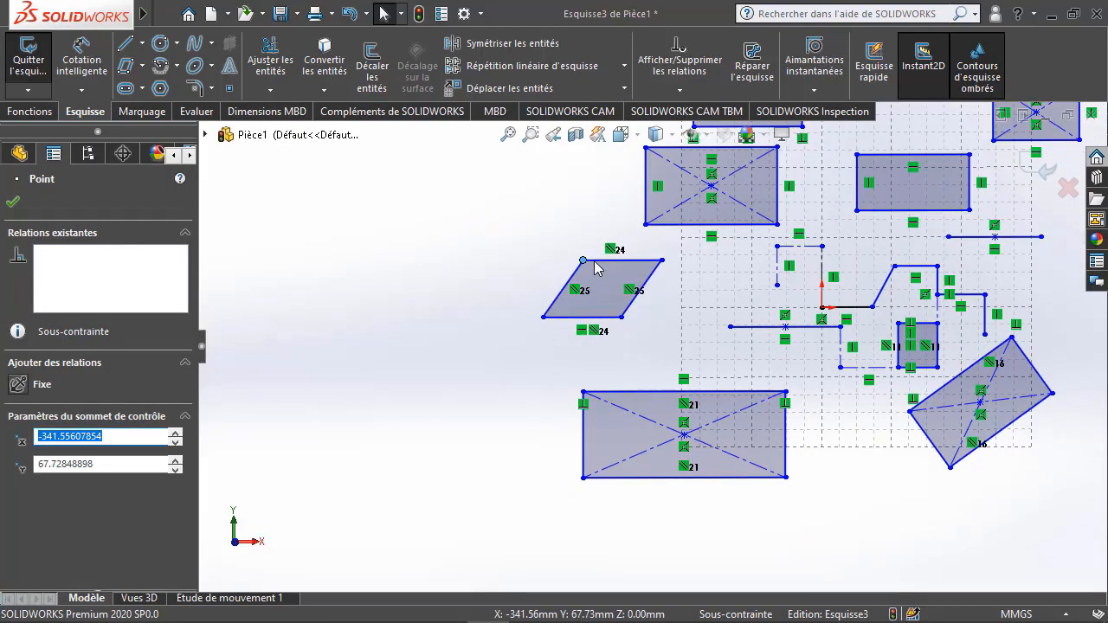
scroll(589, 258, "down", 4)
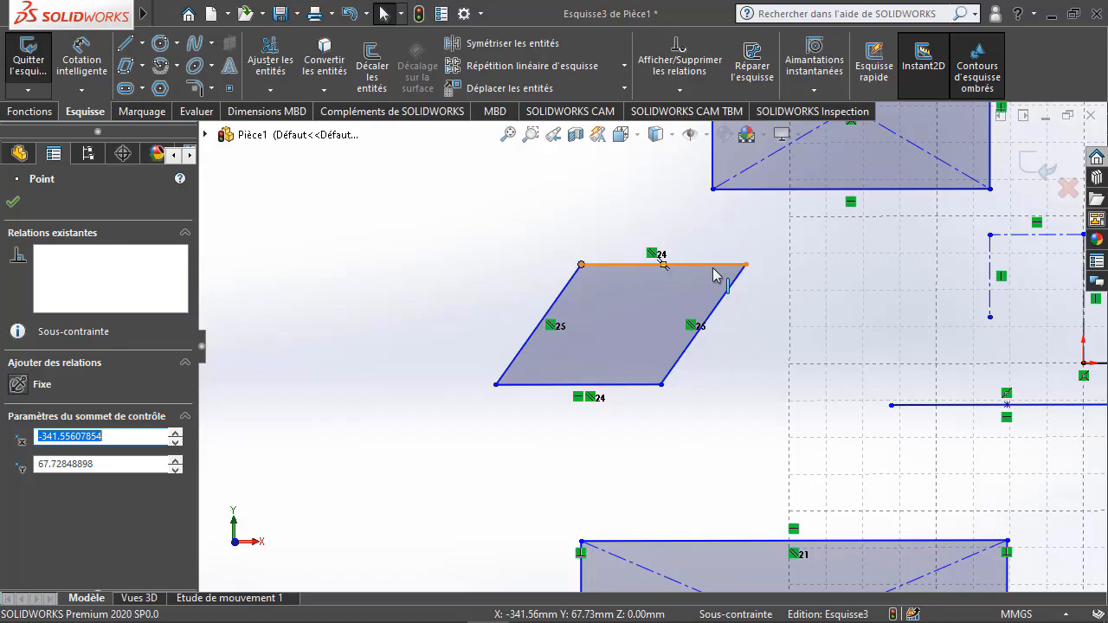
scroll(909, 378, "up", 6)
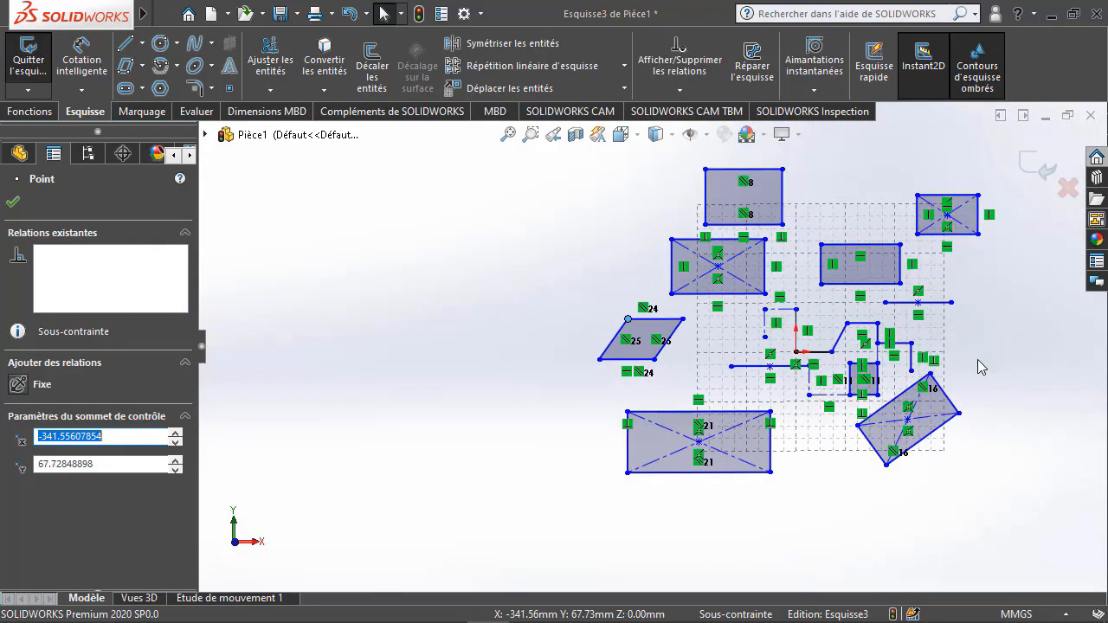
scroll(908, 377, "down", 3)
left_click(740, 309)
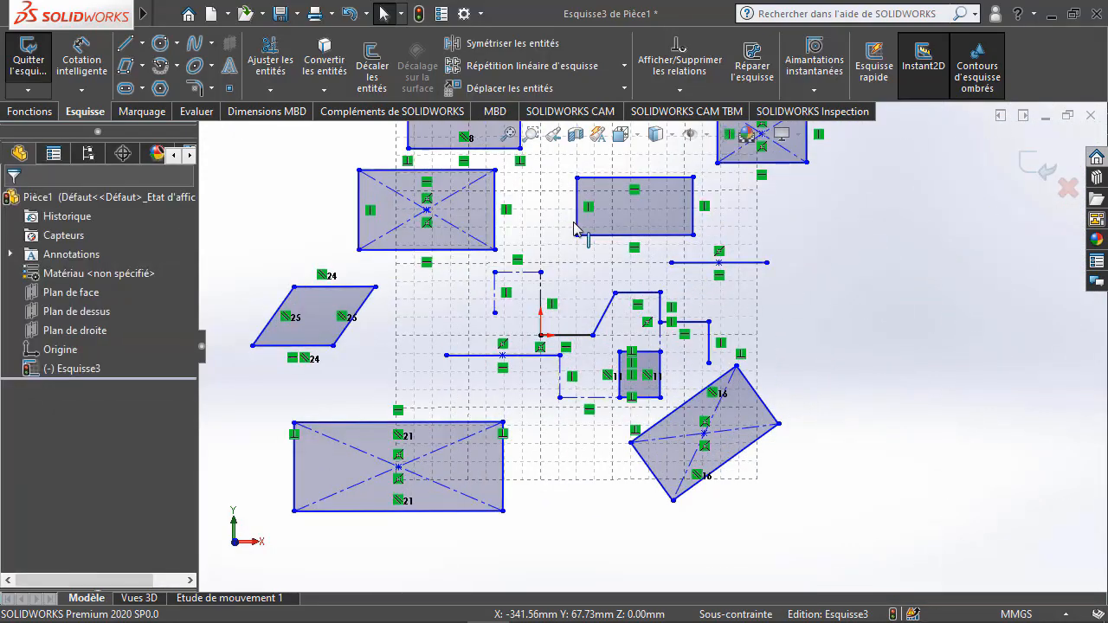
Sketch a horizontal straight slot (Rainure droite) right of the grid, centred at about X 375.8, Y 26.9 mm
left_click(143, 88)
left_click(162, 110)
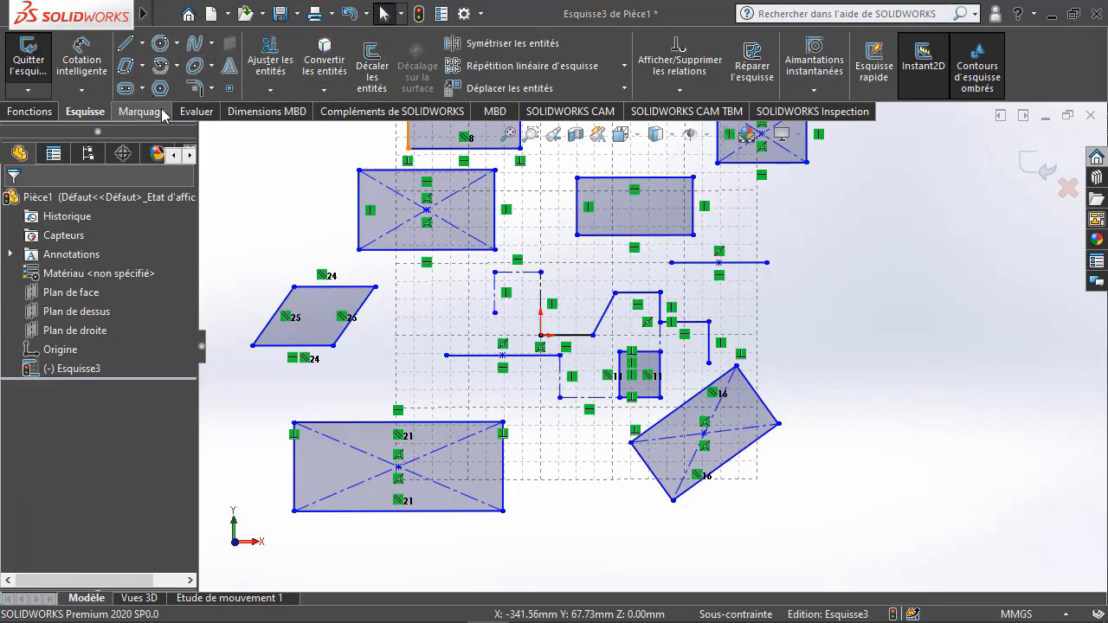
left_click(142, 88)
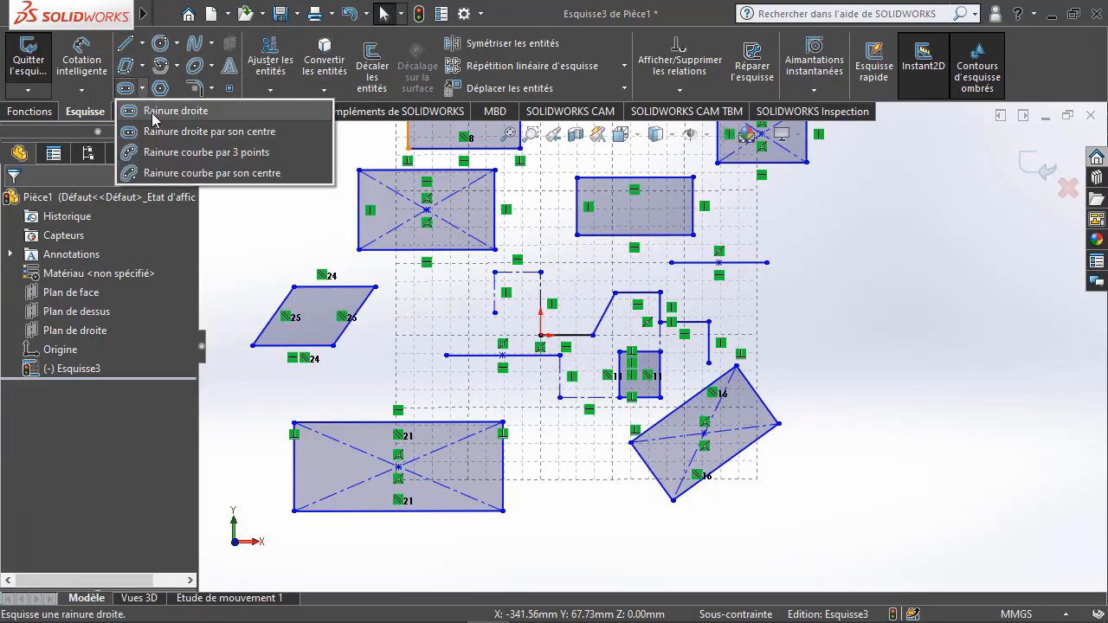
left_click(153, 119)
scroll(792, 351, "up", 2)
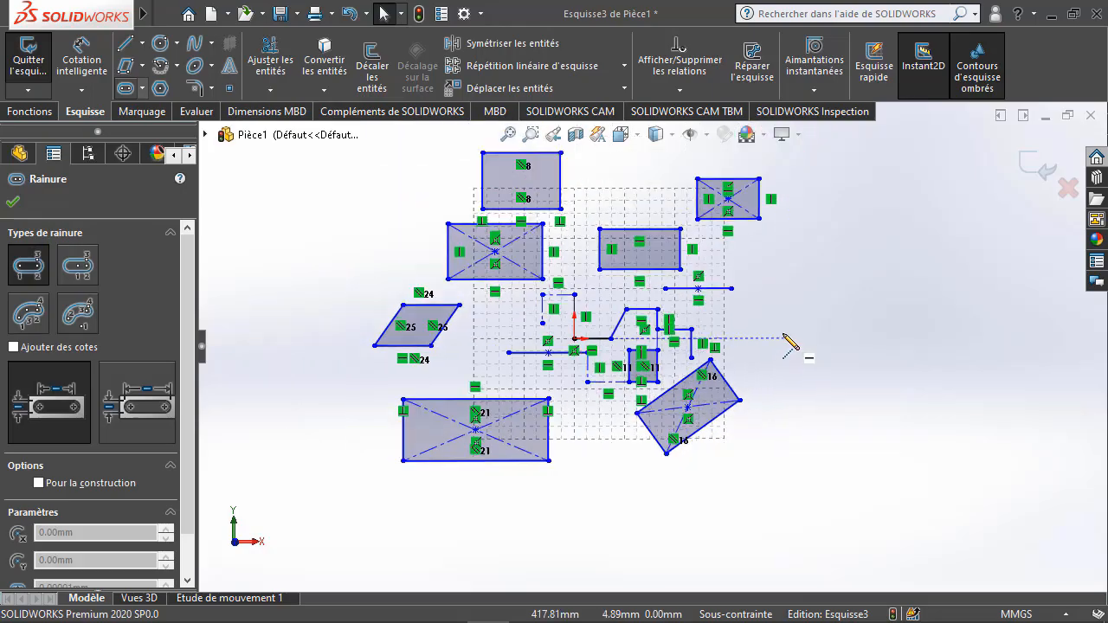
scroll(752, 347, "down", 5)
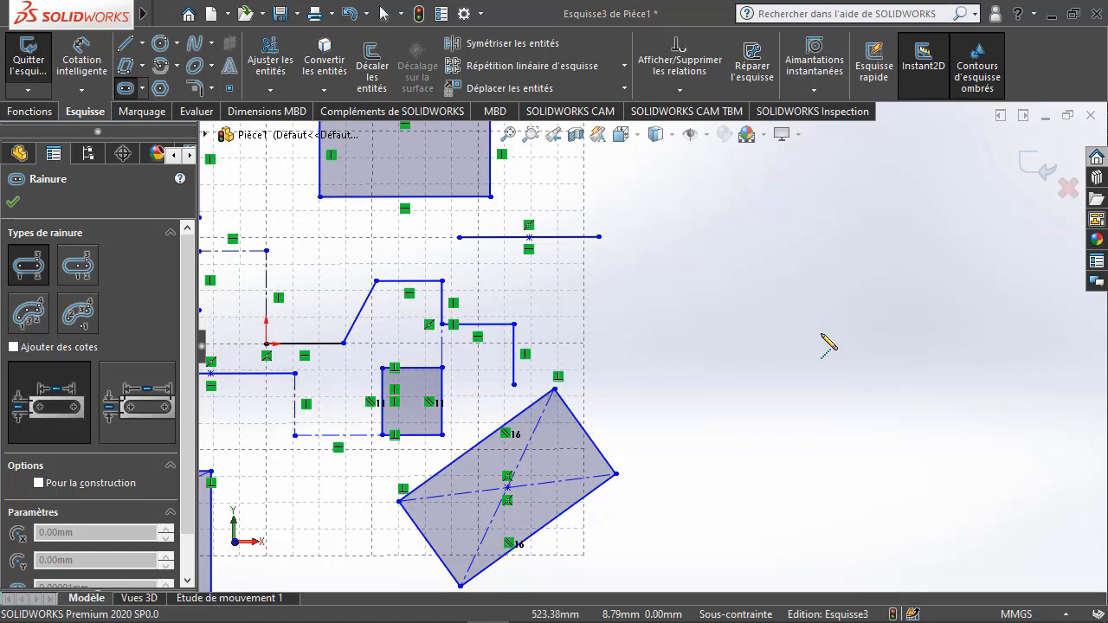
scroll(638, 333, "down", 2)
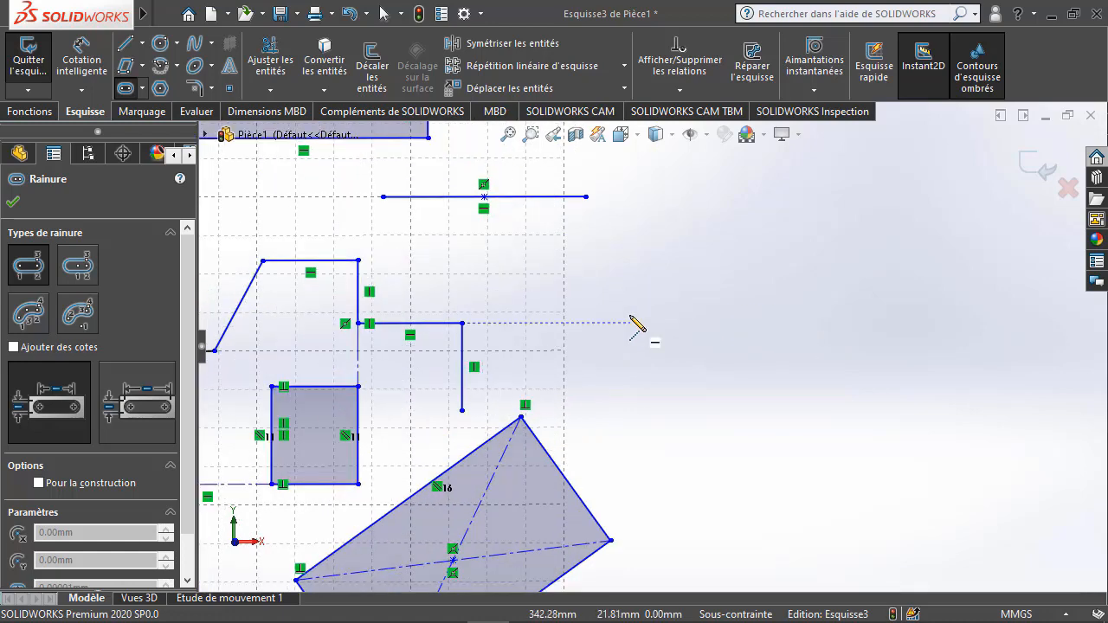
left_click(628, 308)
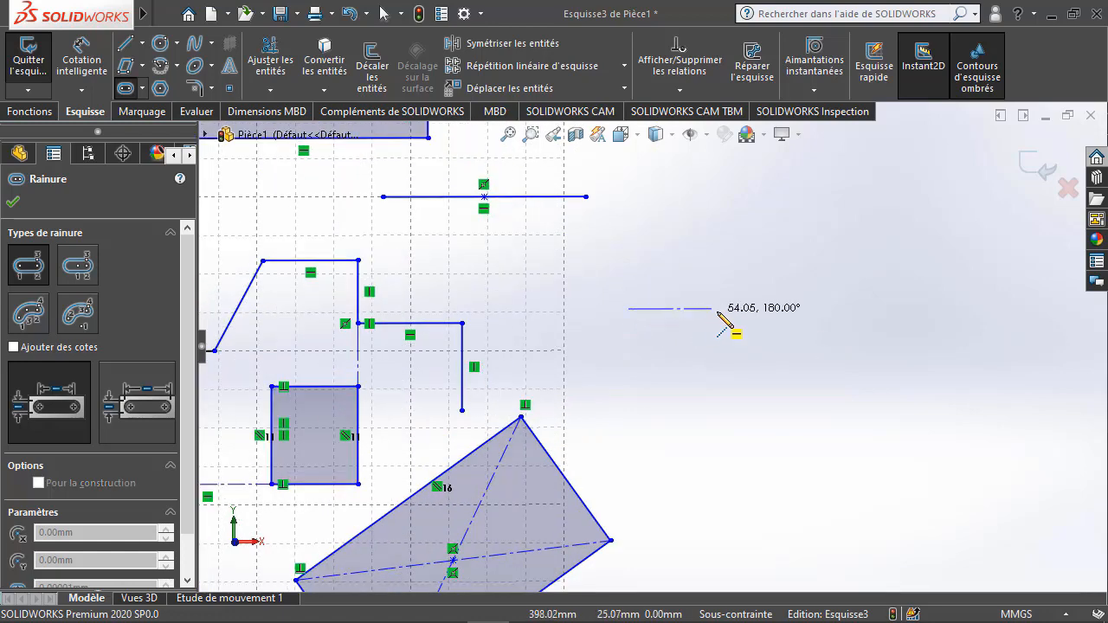
left_click(735, 309)
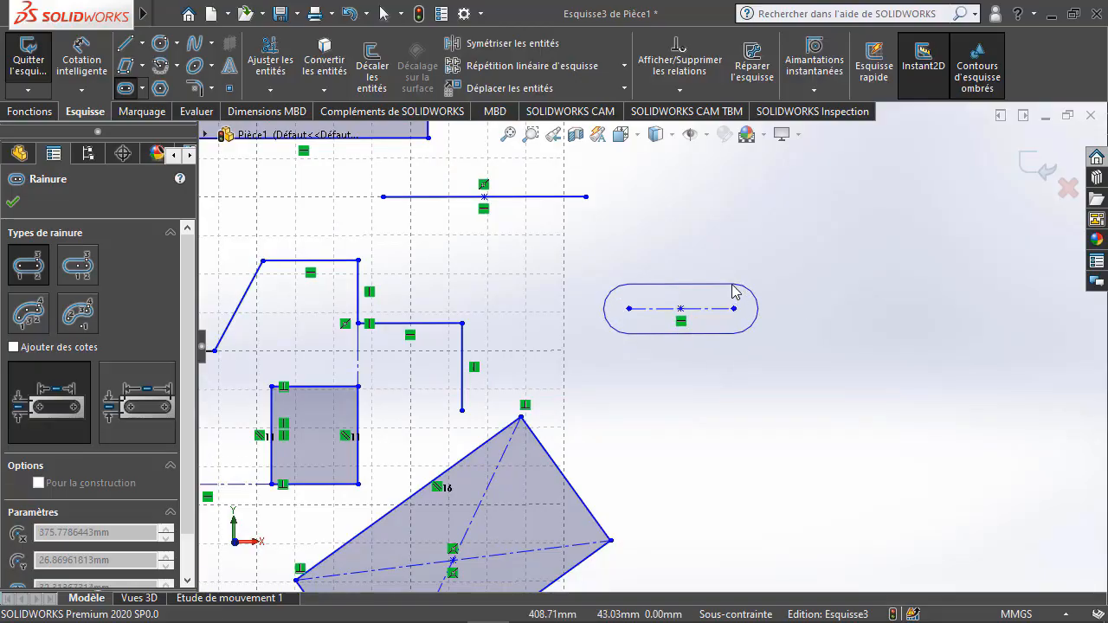
left_click(733, 289)
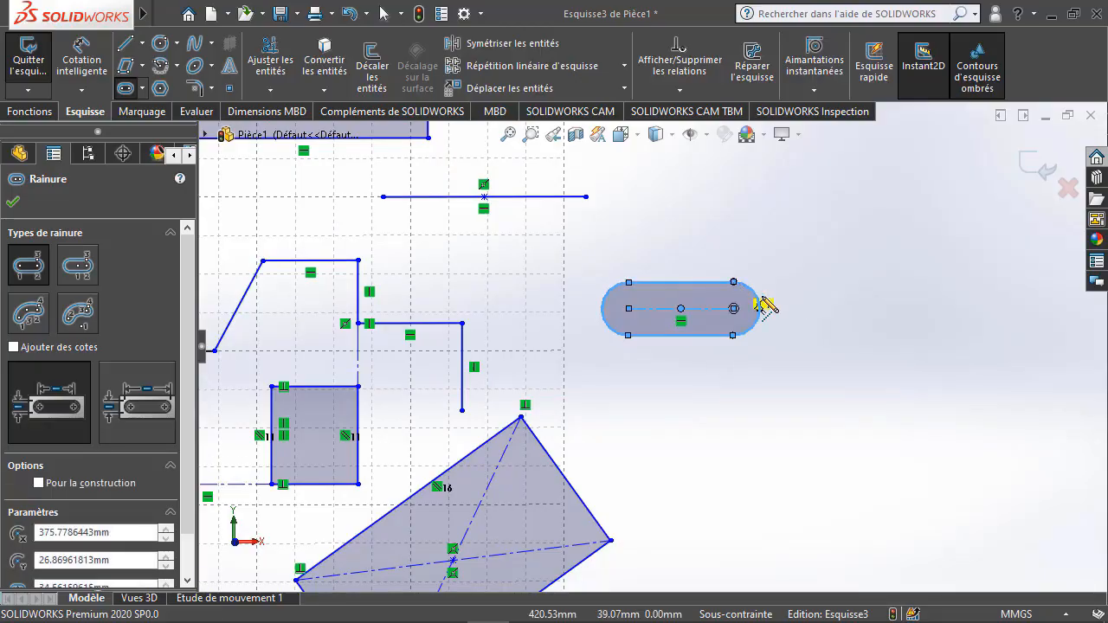
key("Escape")
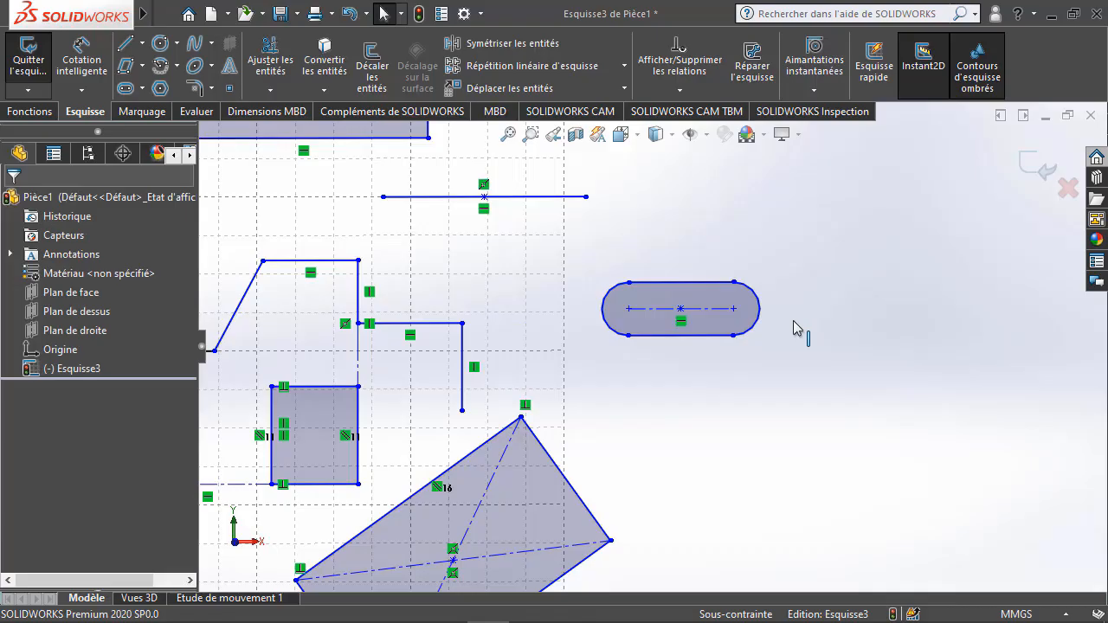
Sketch a horizontal centerpoint straight slot (Rainure droite par son centre) centred at about X 461.6, Y 72.1 mm, with a half-length of about 36 mm
left_click(143, 88)
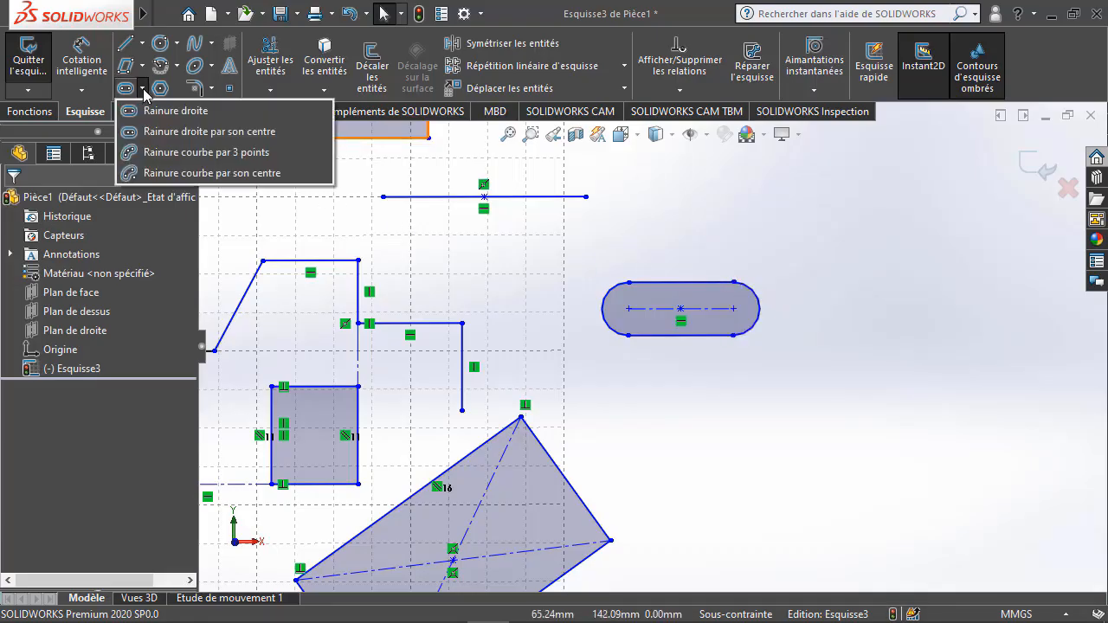
left_click(164, 134)
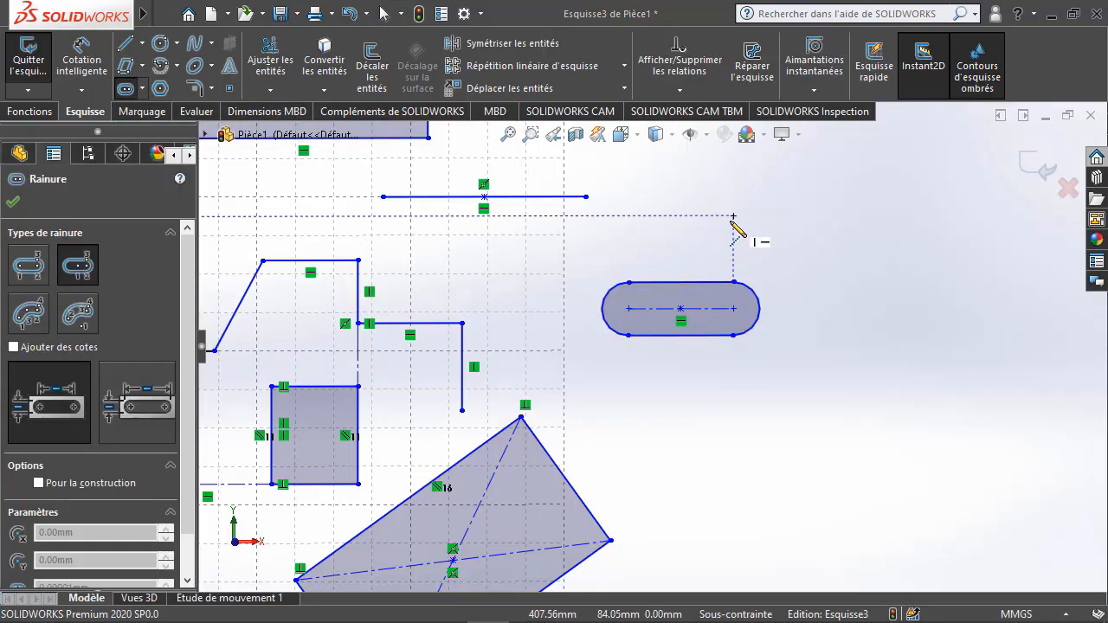
left_click(813, 238)
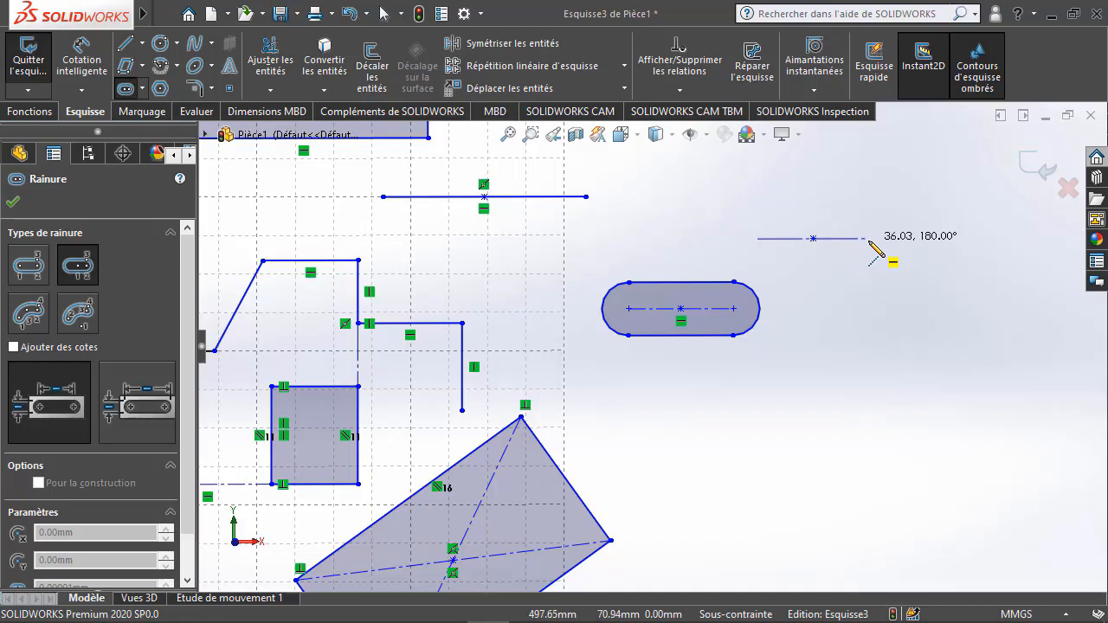
left_click(867, 240)
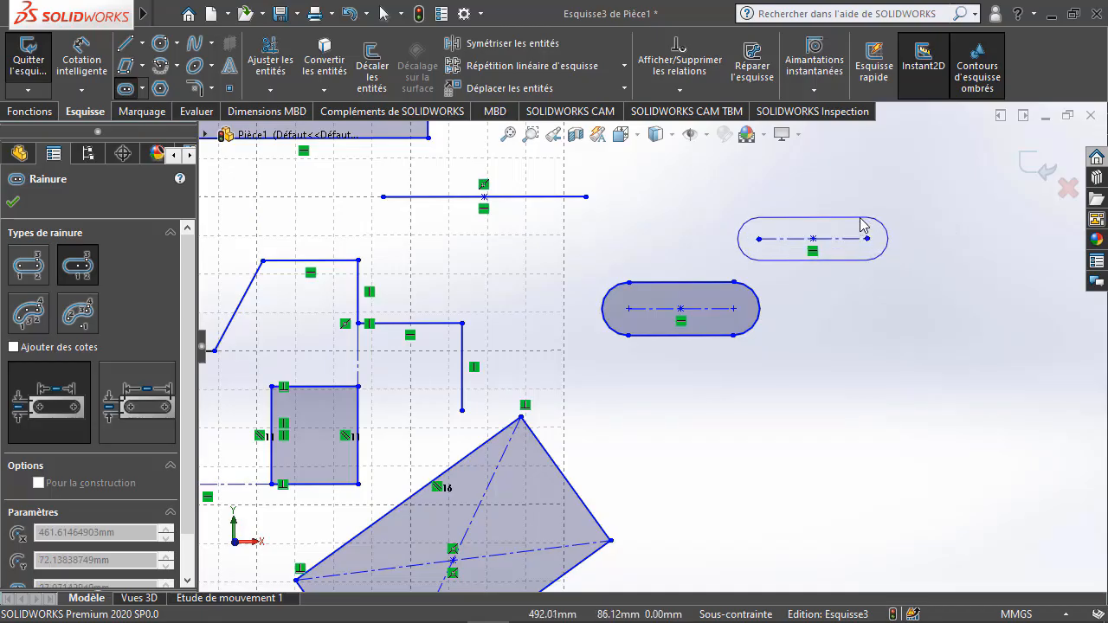
left_click(863, 228)
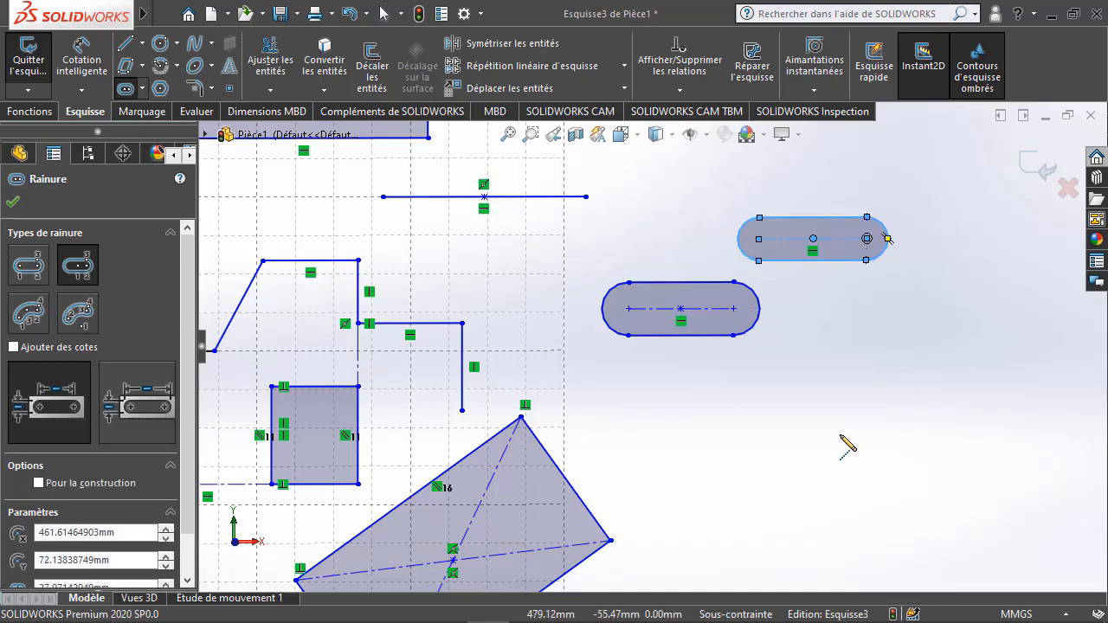
key("Escape")
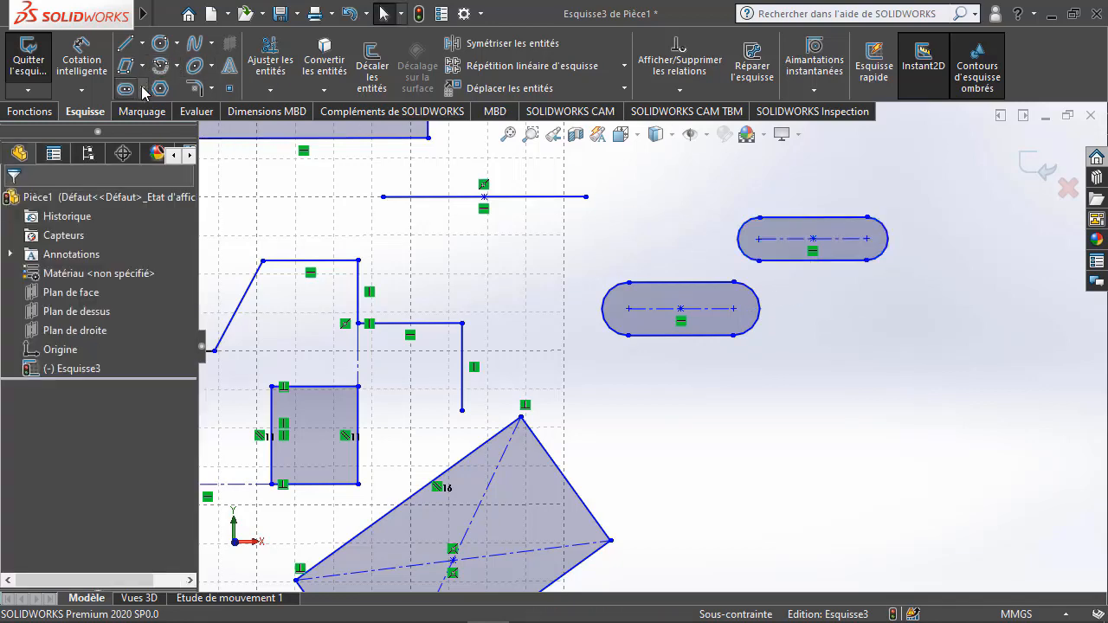
Sketch a smaller horizontal straight slot below the first one, level with the tilted rectangle's top corner and centred at about X 395, Y -43 mm
left_click(142, 88)
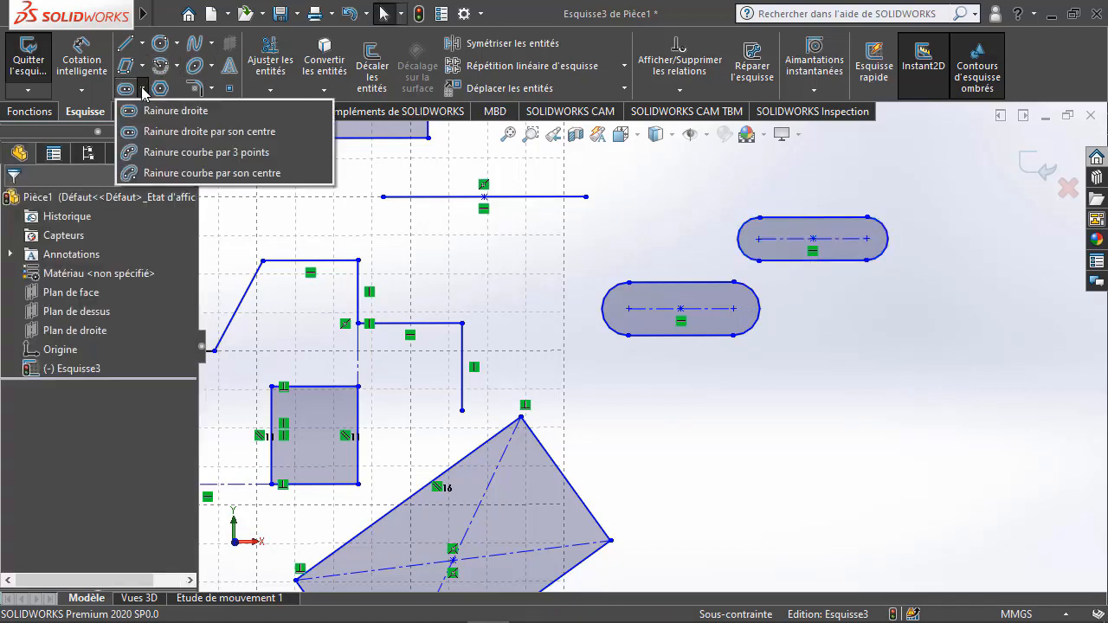
left_click(173, 162)
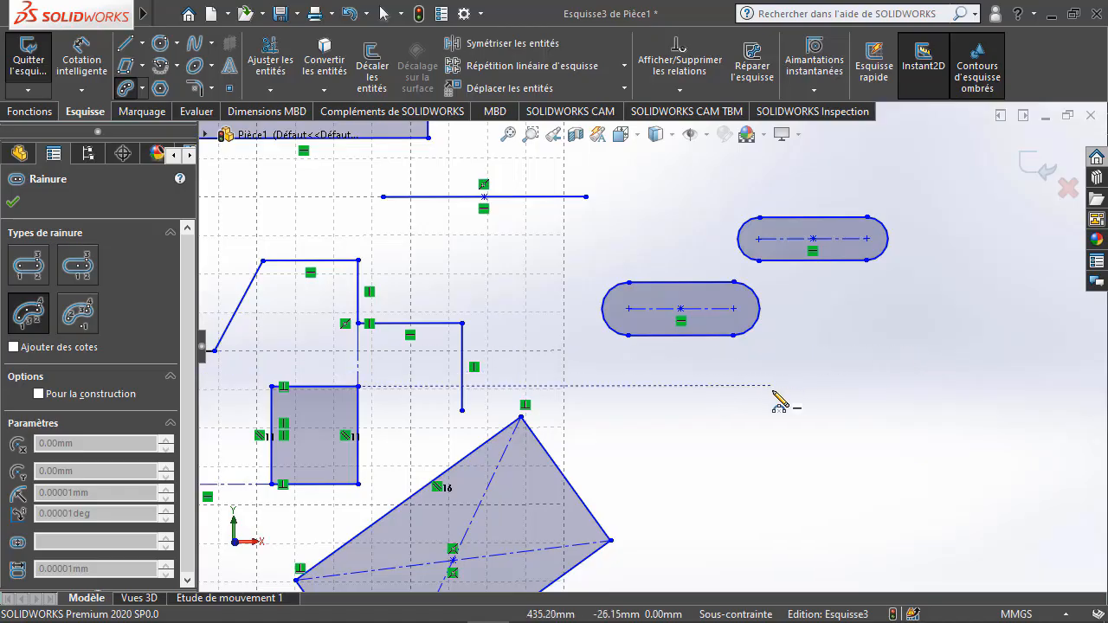
left_click(28, 267)
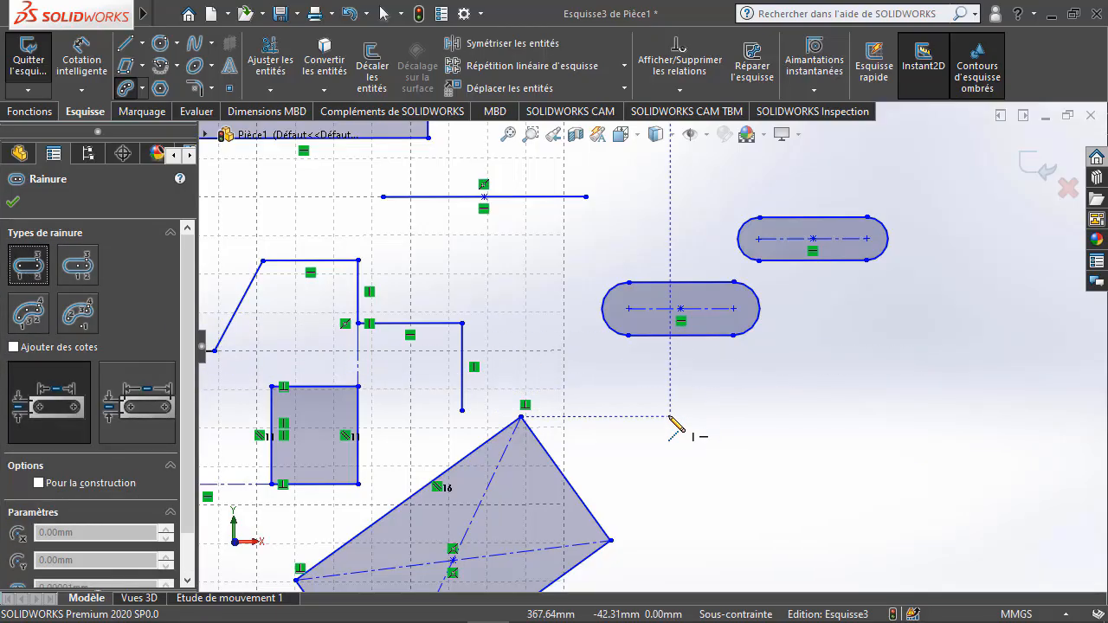
left_click(671, 417)
left_click(750, 416)
left_click(748, 397)
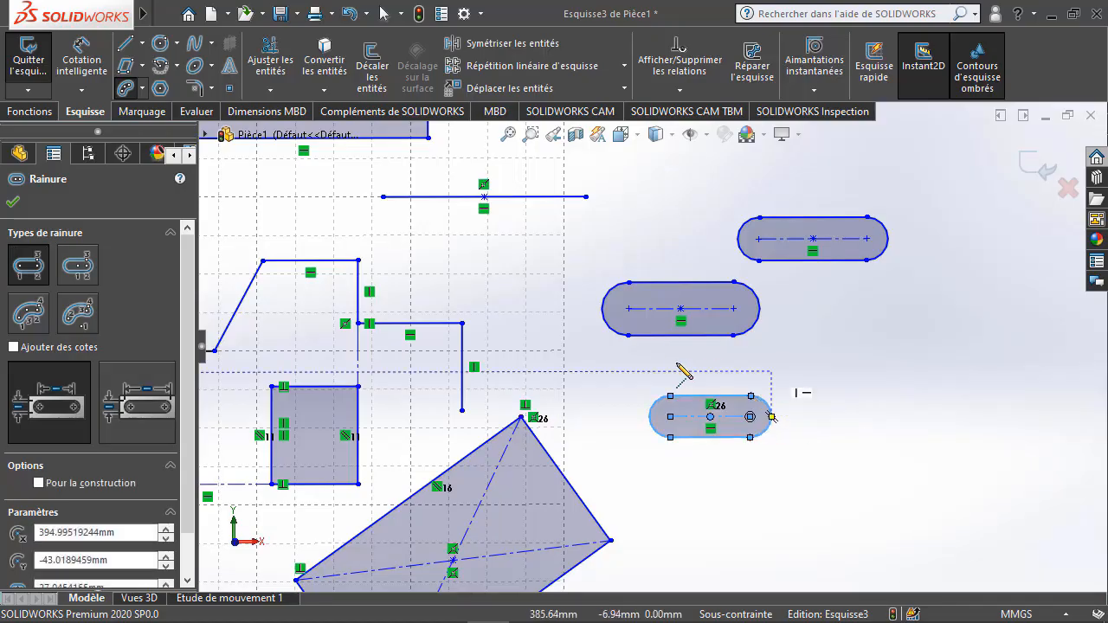
Sketch a three-point arc slot right of the straight slots, with a radius of about 76.5 mm, a 65.3° angle and a width of 28.5 mm
left_click(26, 318)
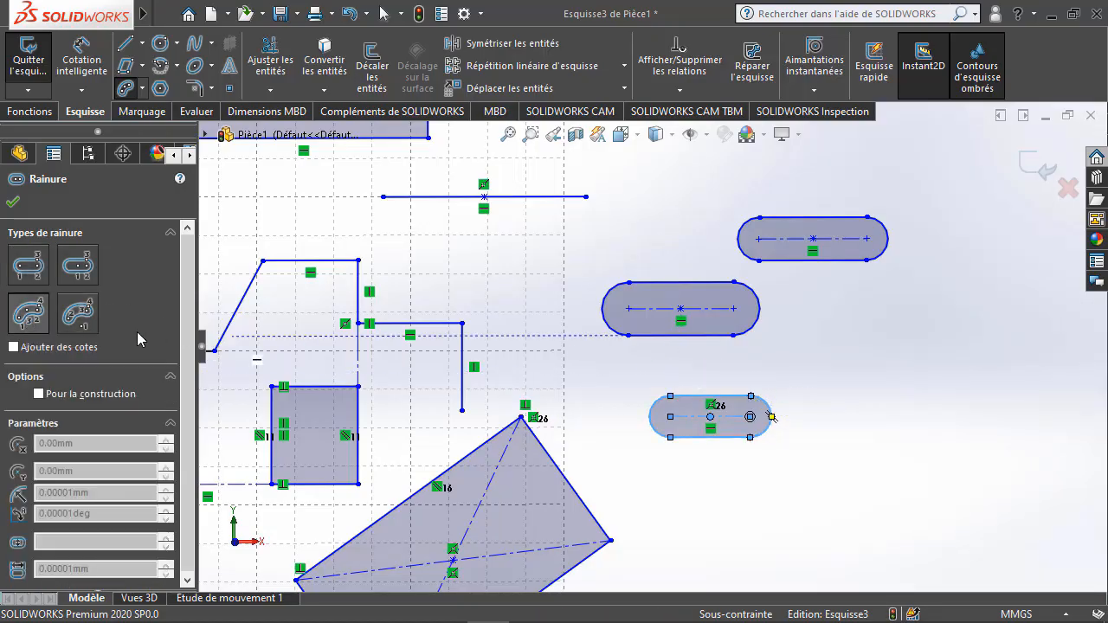
left_click(882, 397)
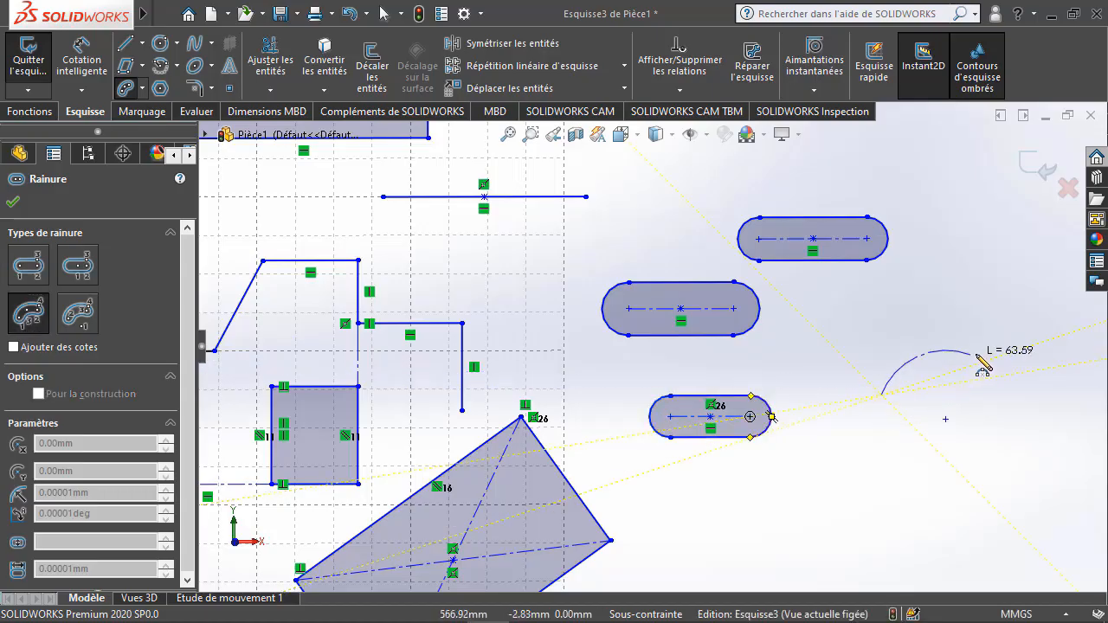
left_click(1002, 353)
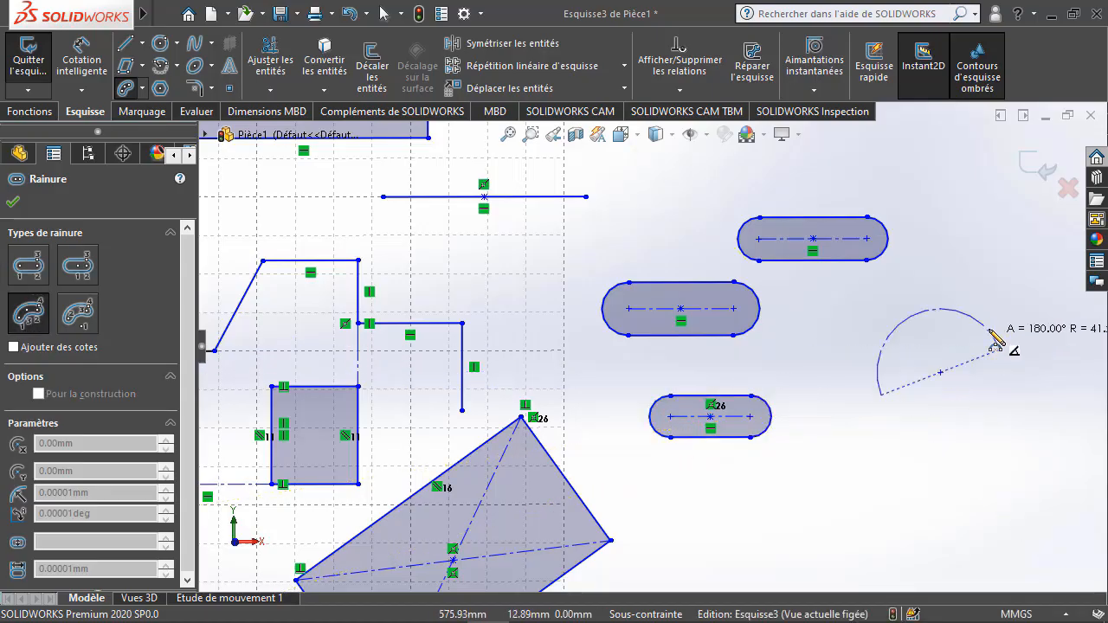
left_click(941, 355)
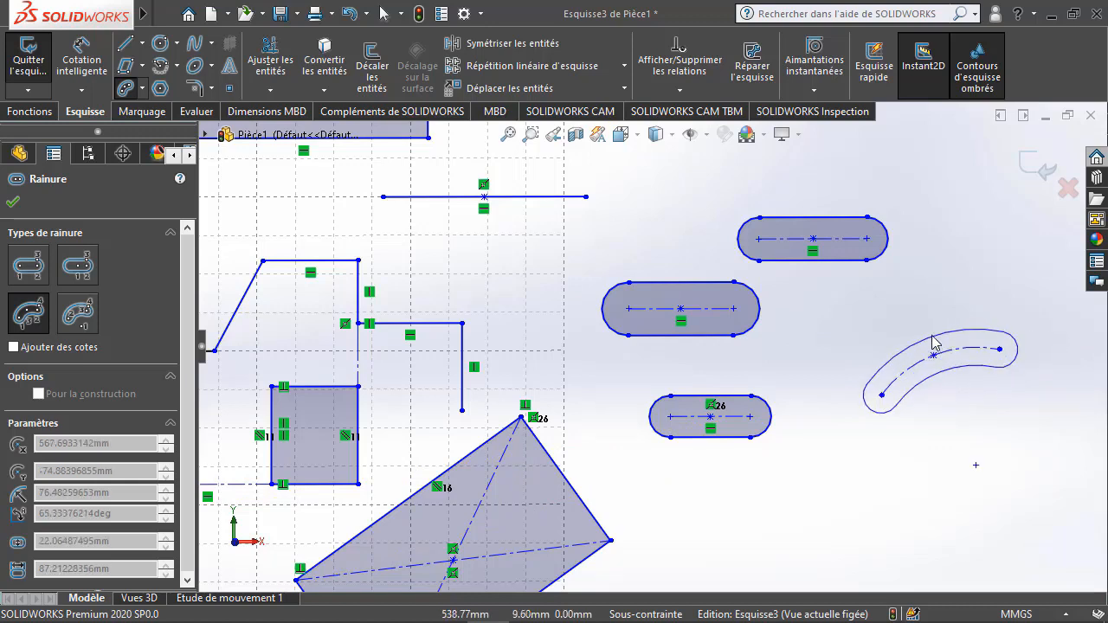
left_click(932, 341)
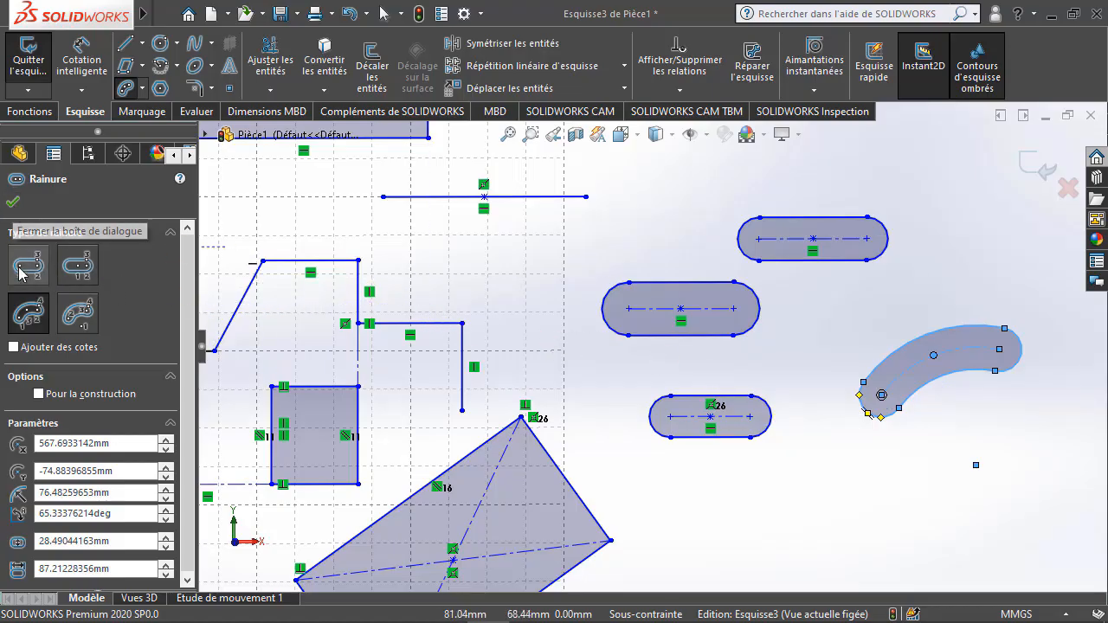
Sketch another horizontal straight slot below the arc slot, centred at about X 479.7, Y -95.9 mm, and close the slot tool
left_click(13, 203)
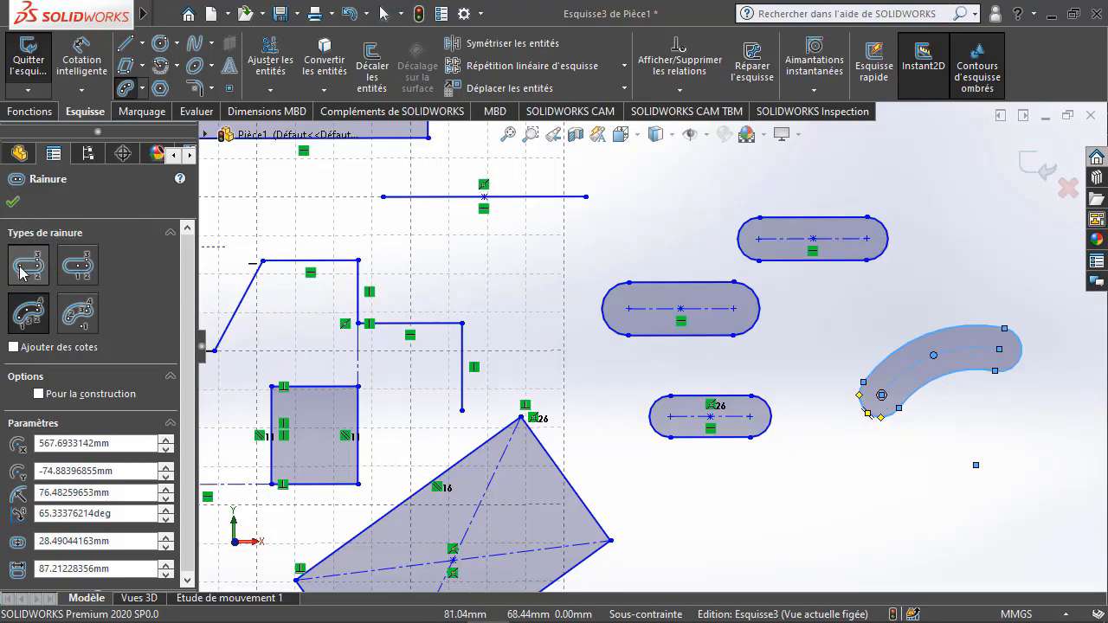
left_click(801, 497)
left_click(882, 497)
left_click(881, 480)
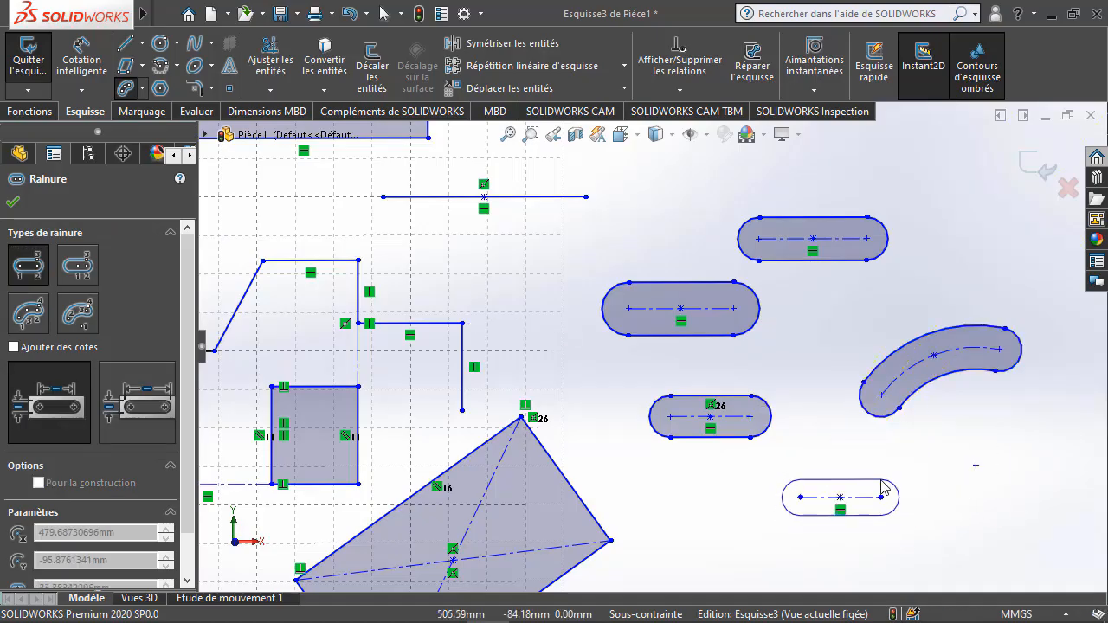
left_click(882, 477)
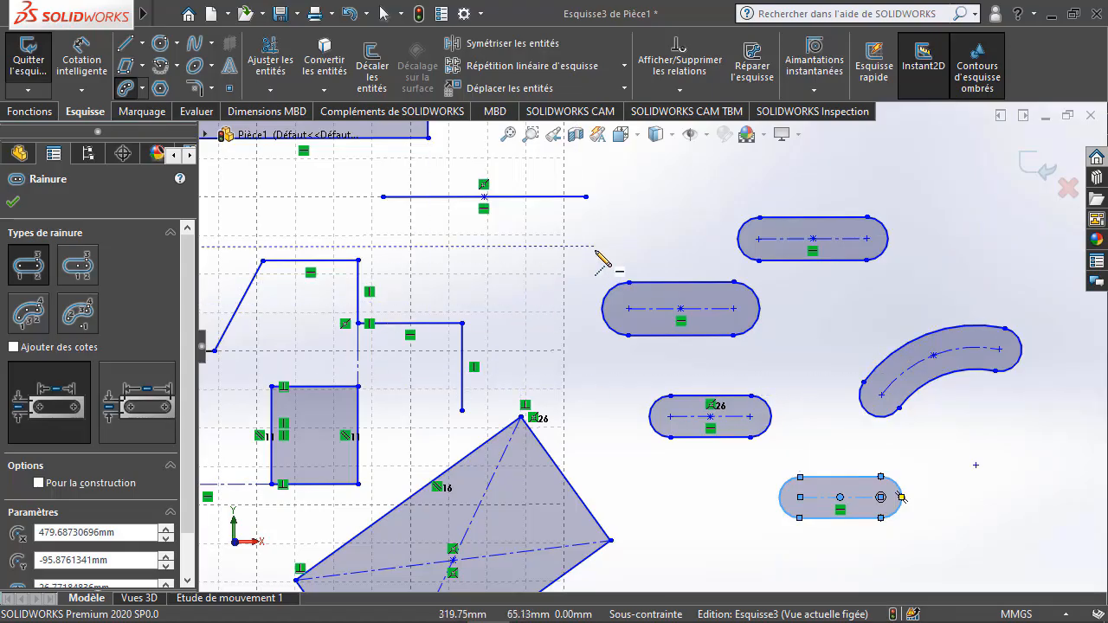
left_click(14, 204)
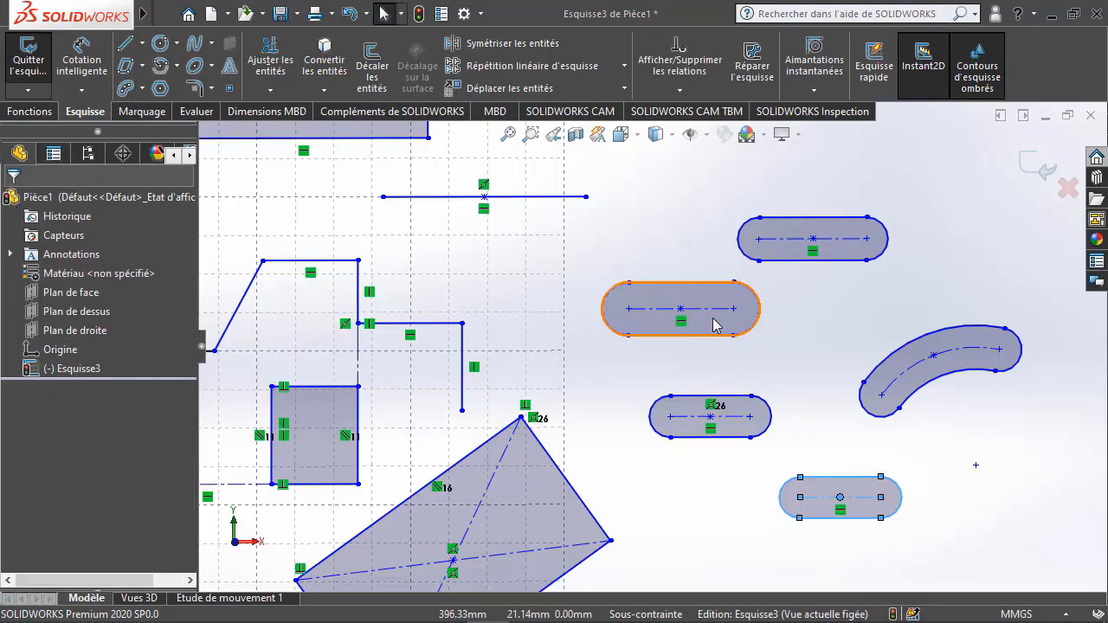
Sketch a centerpoint arc slot (Rainure courbe par son centre) above the other slots, centred at about X 549.2, Y 162.1 mm, radius 58.6 mm, angle 123.1°, width 32.3 mm
scroll(717, 321, "up", 4)
scroll(750, 296, "down", 3)
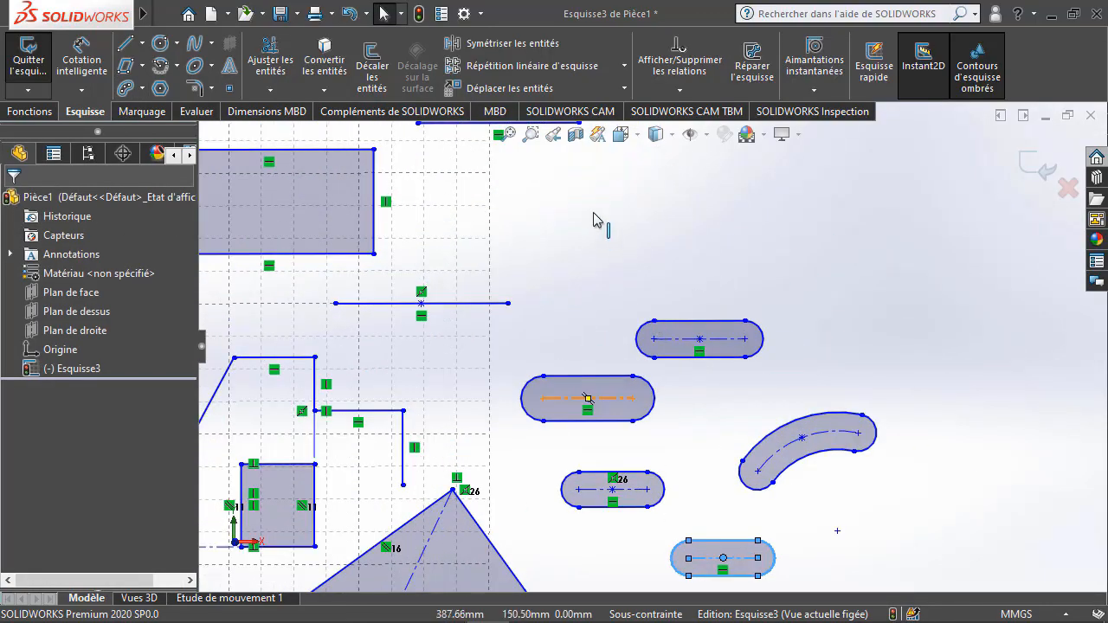
left_click(141, 88)
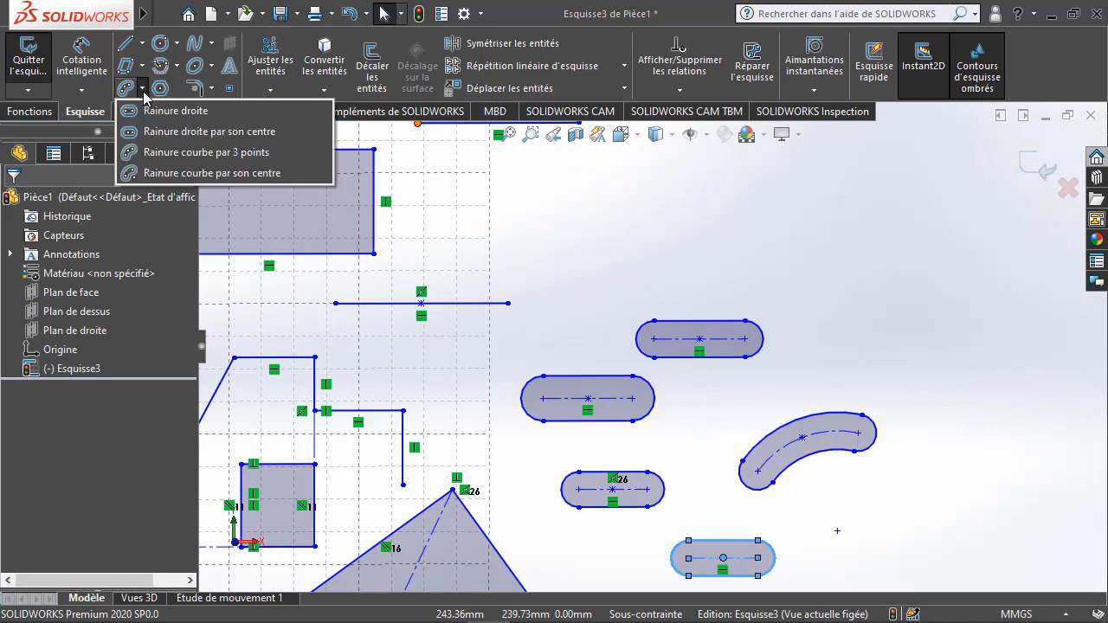
left_click(164, 178)
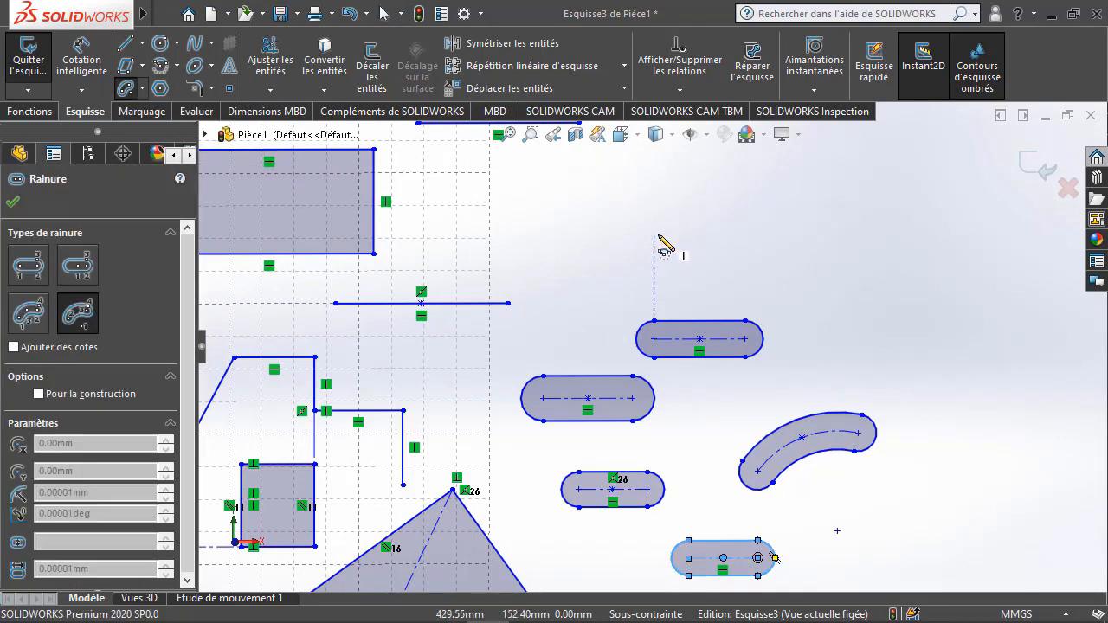
left_click(814, 223)
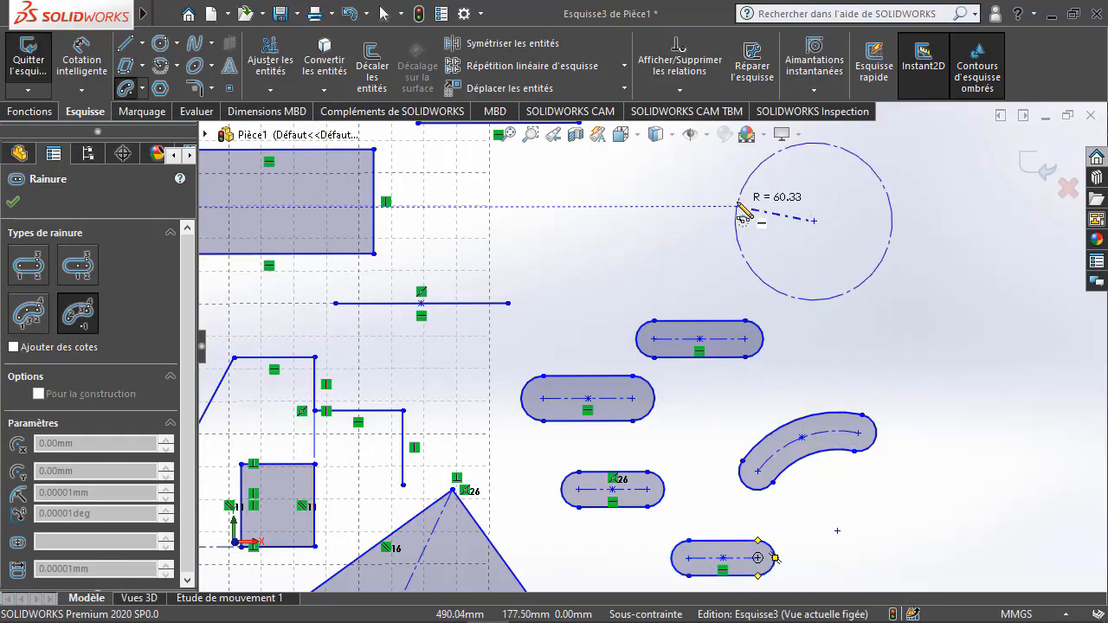
scroll(754, 232, "up", 2)
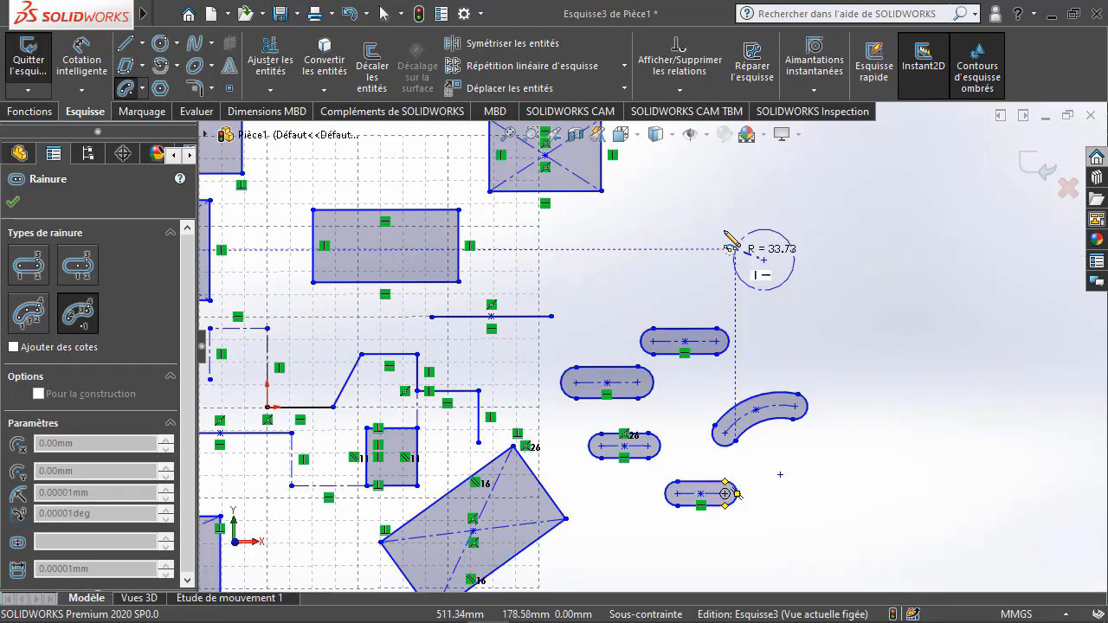
scroll(733, 240, "down", 3)
scroll(723, 256, "down", 2)
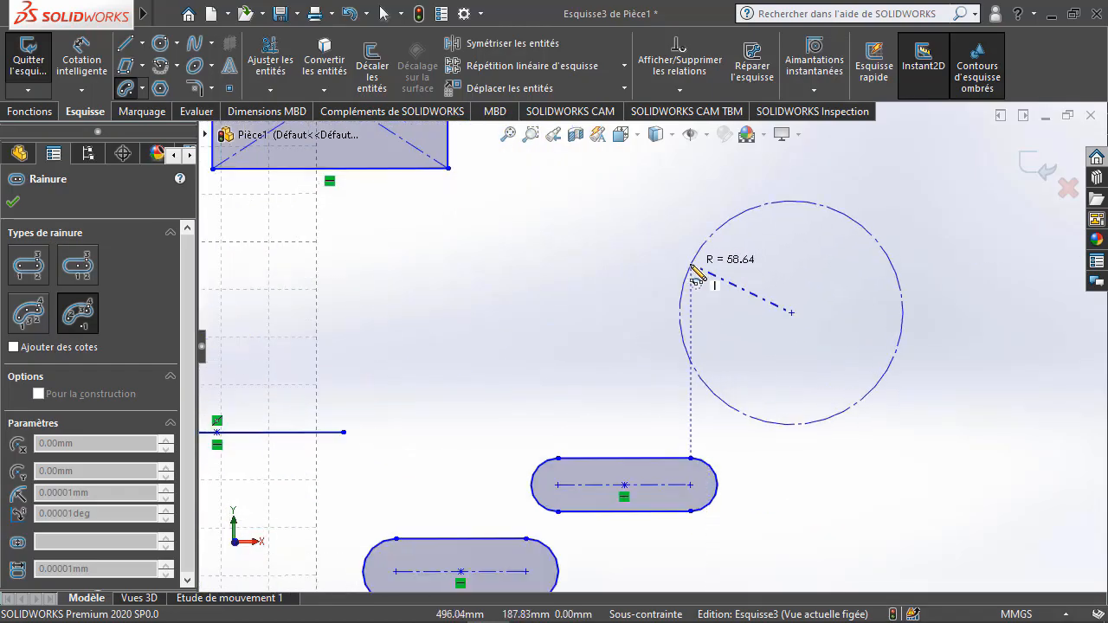
left_click(691, 265)
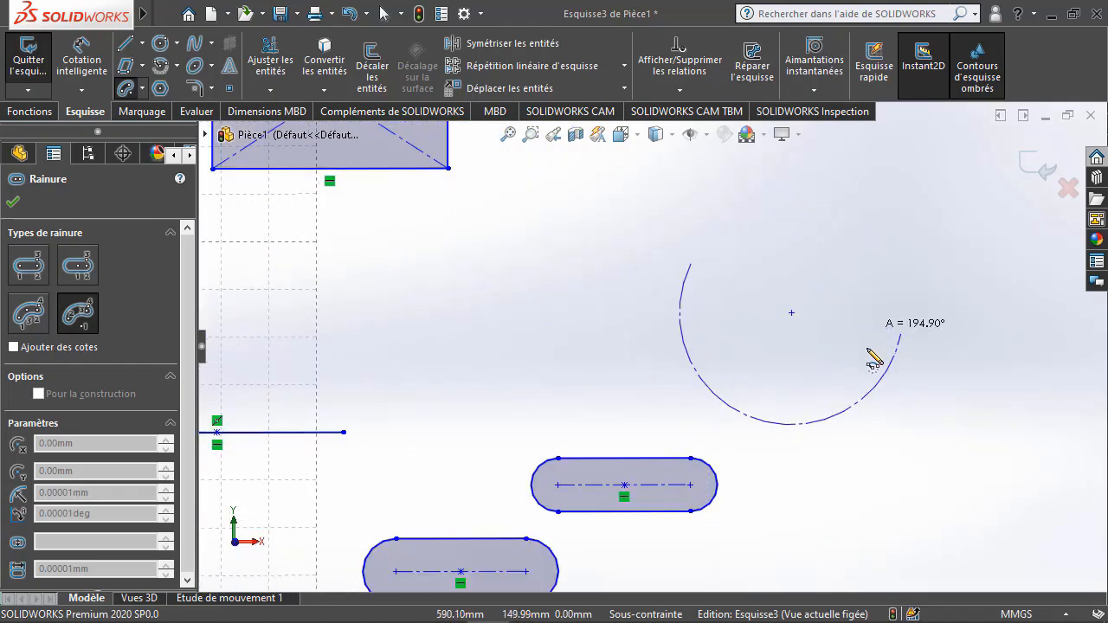
left_click(804, 423)
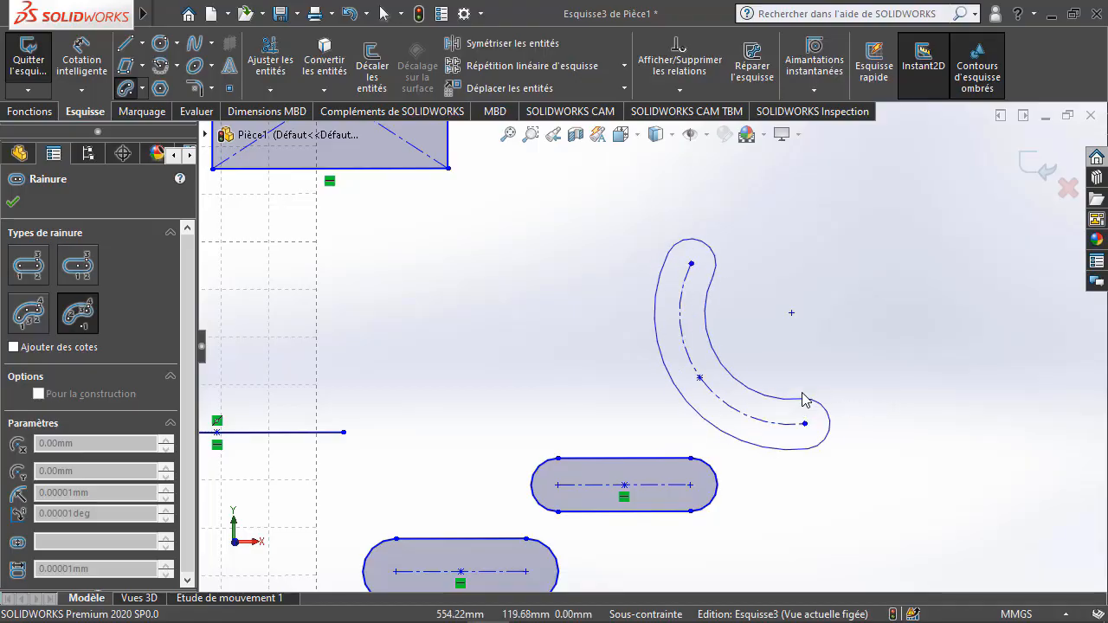
left_click(802, 401)
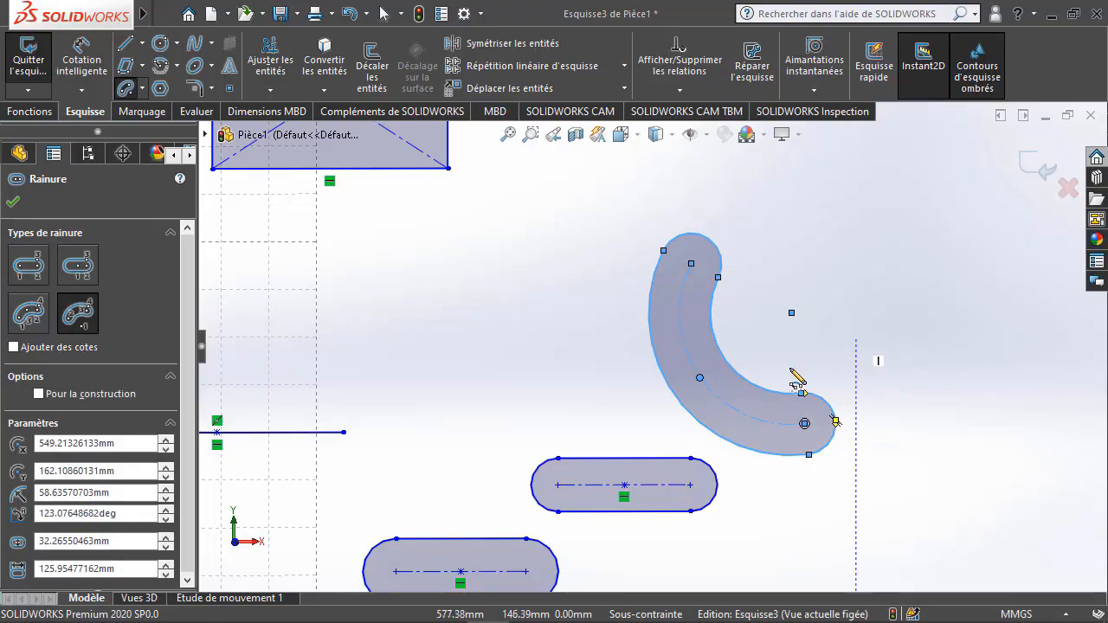
key("Escape")
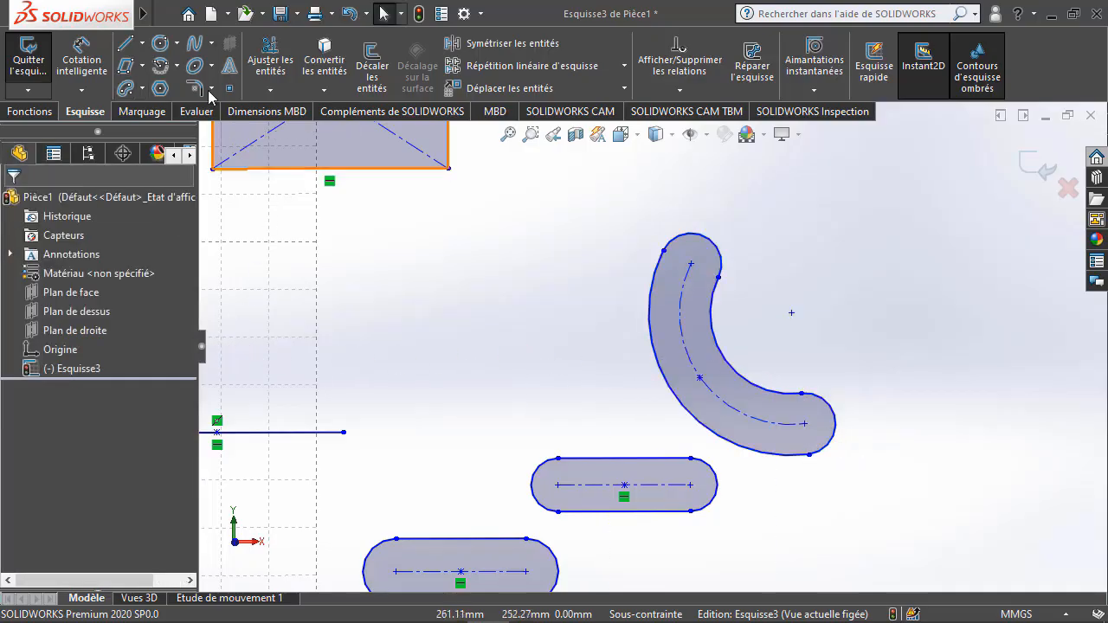
Sketch a horizontal straight slot (Rainure droite) level with the new arc slot's centre point, about 72.4 mm long and 29.7 mm wide
left_click(143, 89)
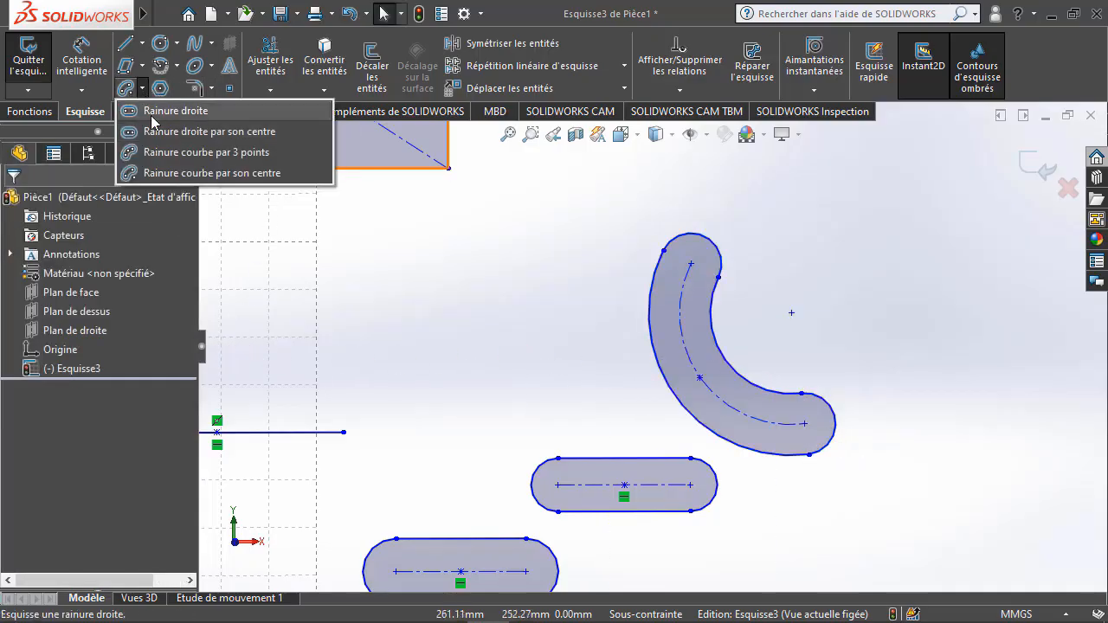
left_click(165, 109)
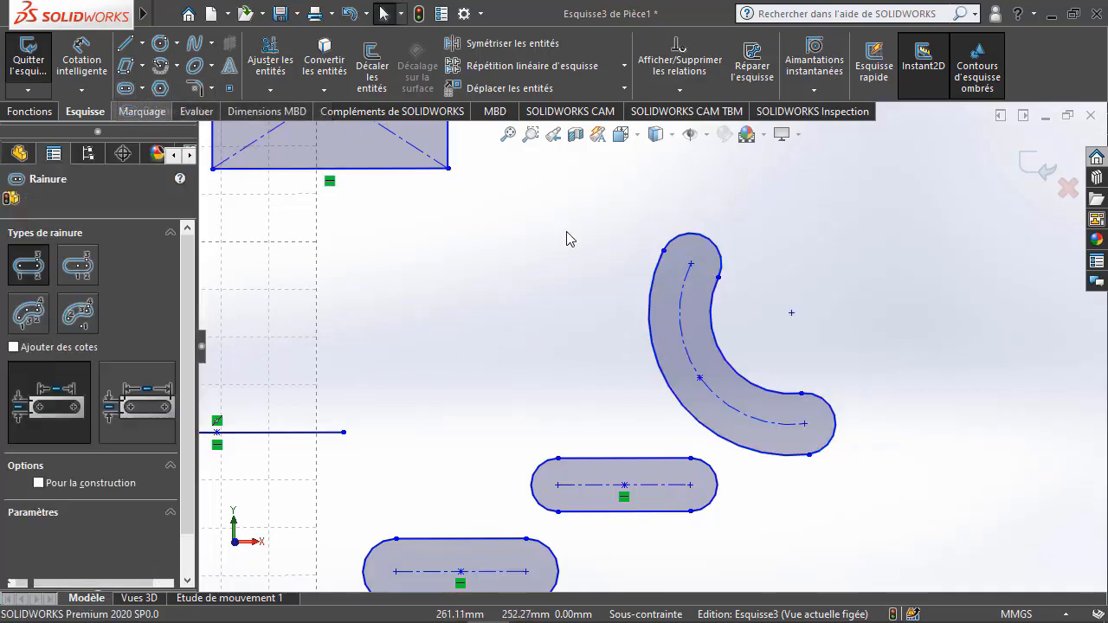
left_click(389, 314)
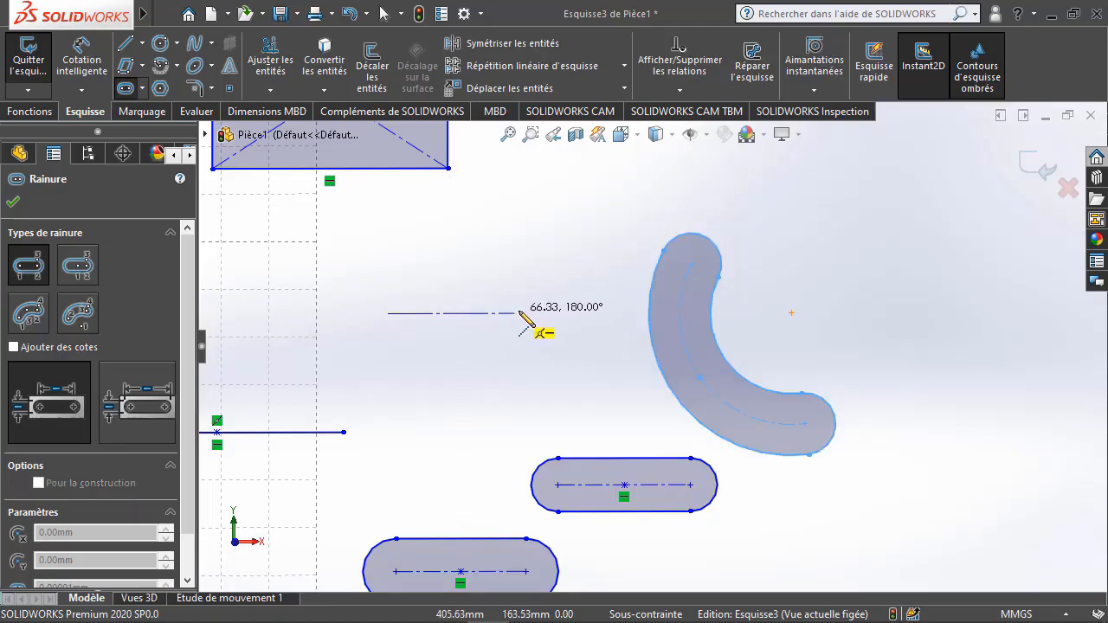
left_click(526, 314)
left_click(485, 375)
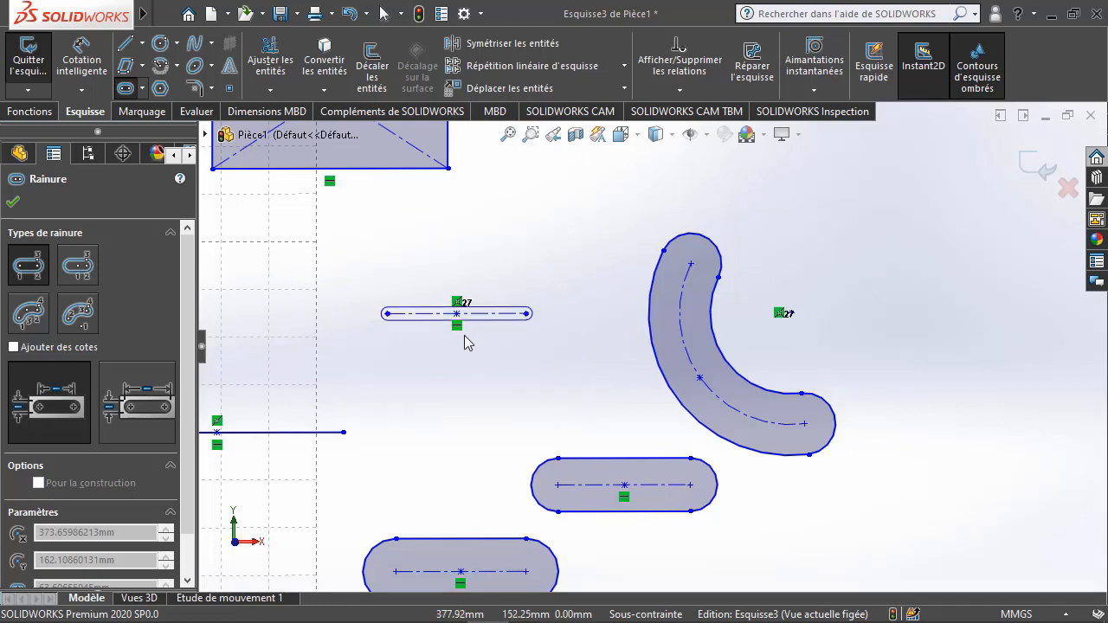
left_click(491, 343)
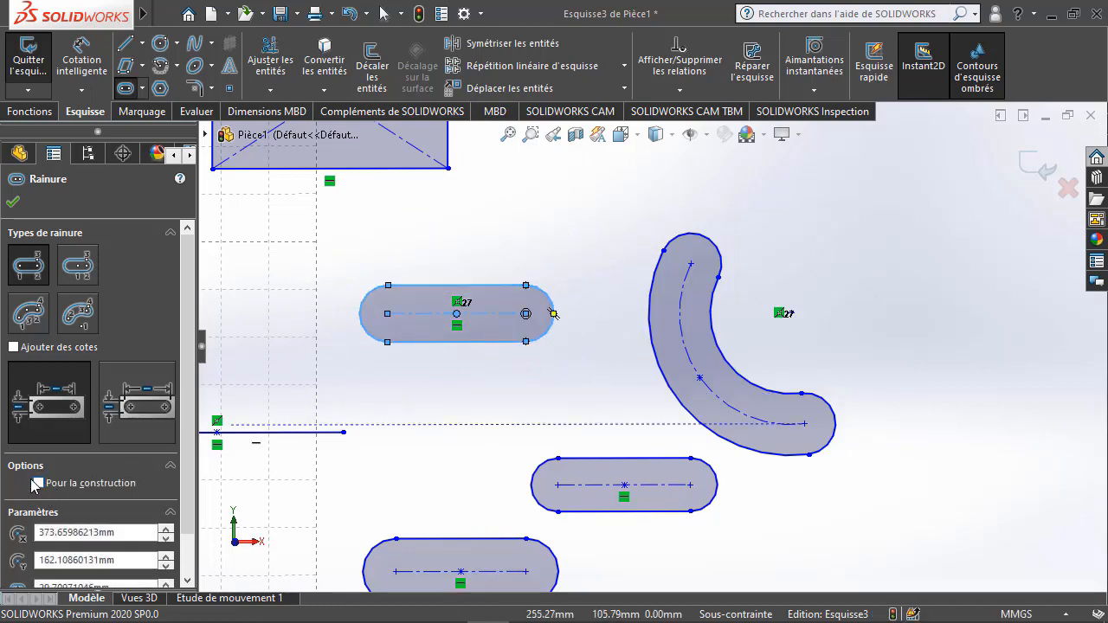
key("Escape")
Convert the new straight slot beside the arc slot to construction geometry (Pour la construction)
left_click(456, 340)
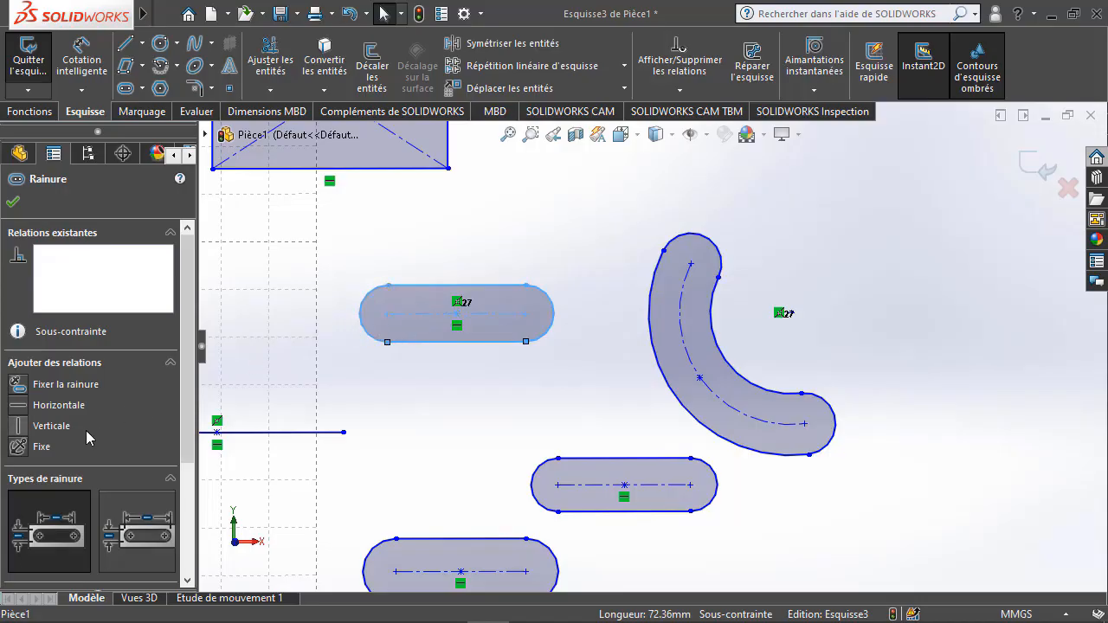
scroll(117, 439, "down", 3)
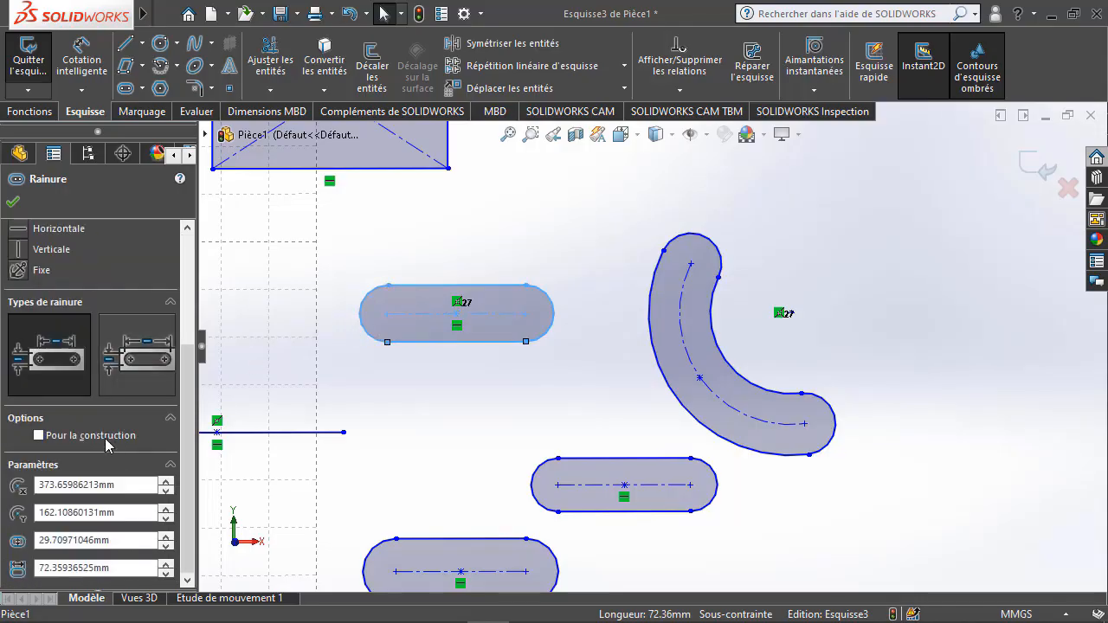
left_click(104, 438)
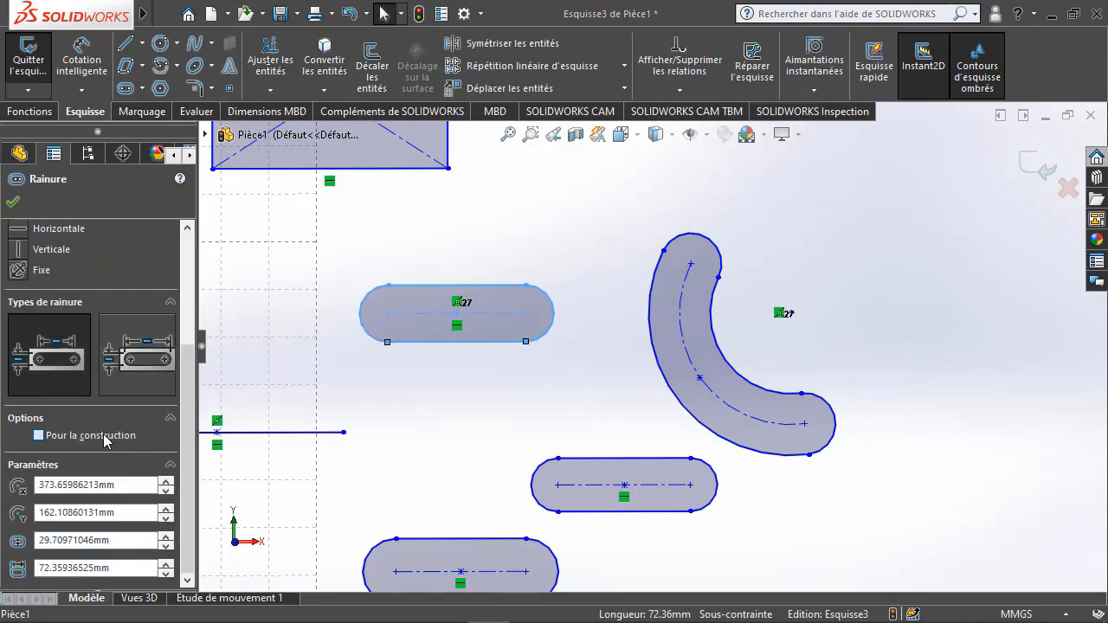
left_click(13, 203)
left_click(514, 371)
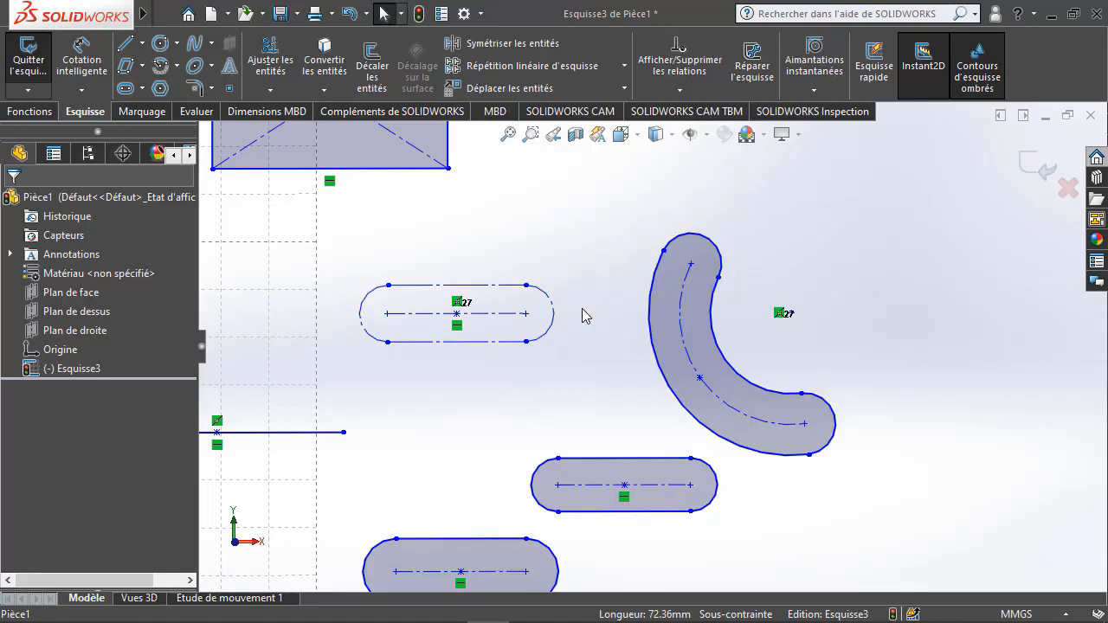
Sketch a center circle (Cercle) in the empty area above and right of the arc slot, centred at about X 623.9, Y 267.6 mm
scroll(586, 314, "up", 4)
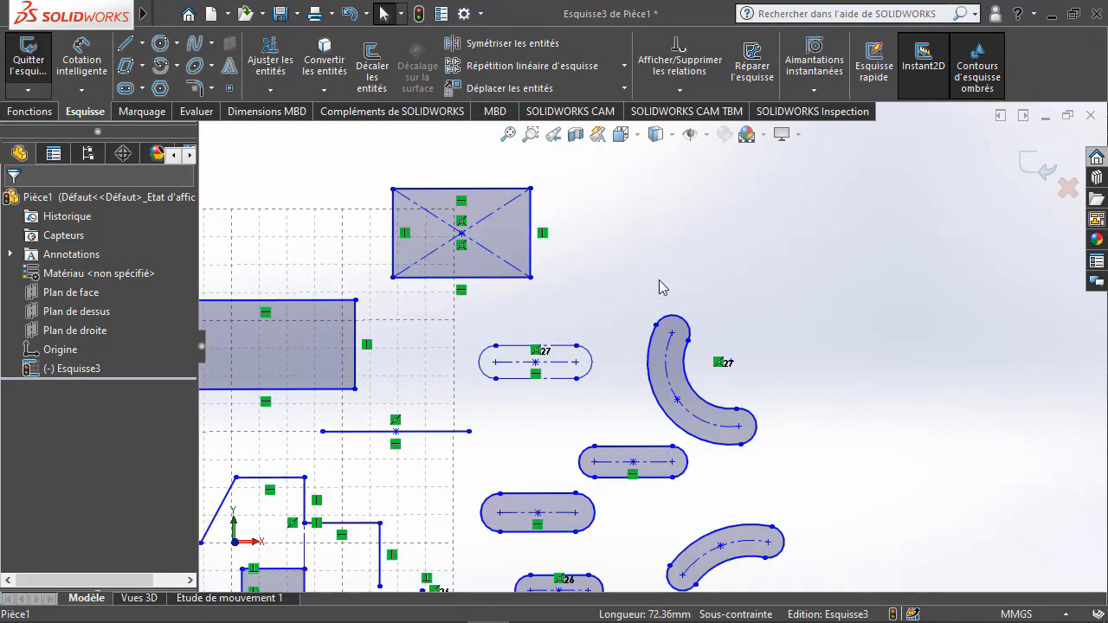
left_click(179, 45)
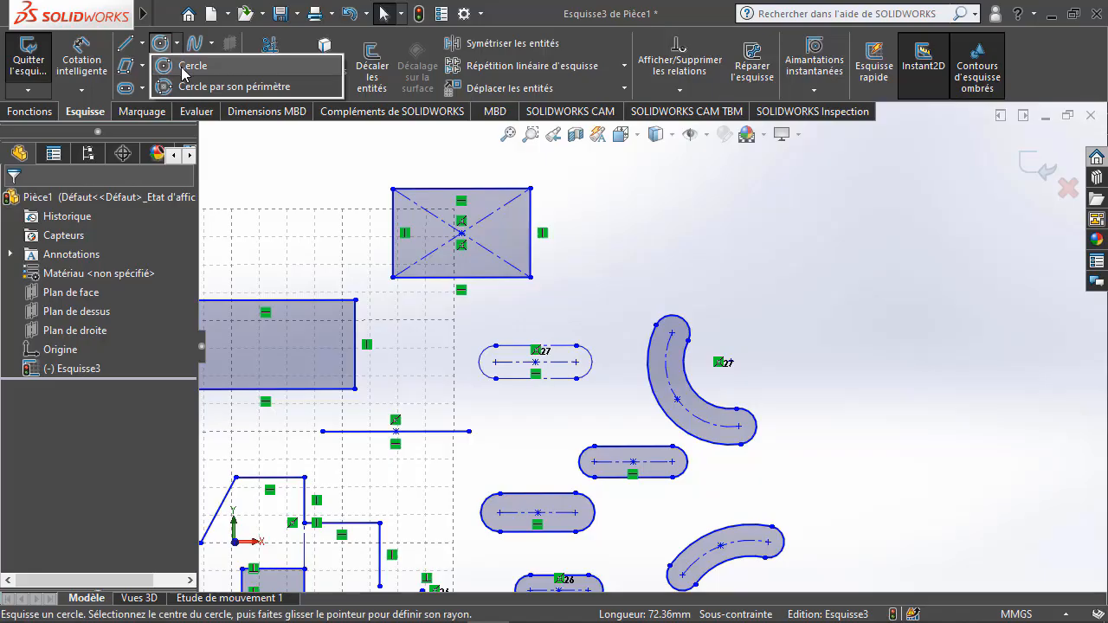
left_click(181, 66)
left_click(813, 243)
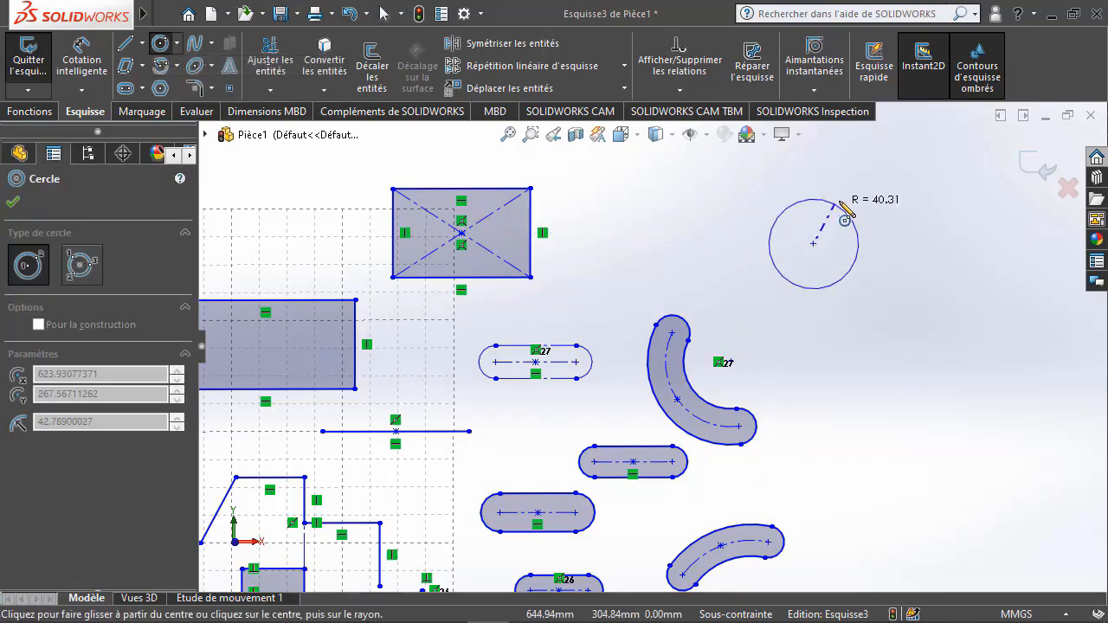
left_click(882, 289)
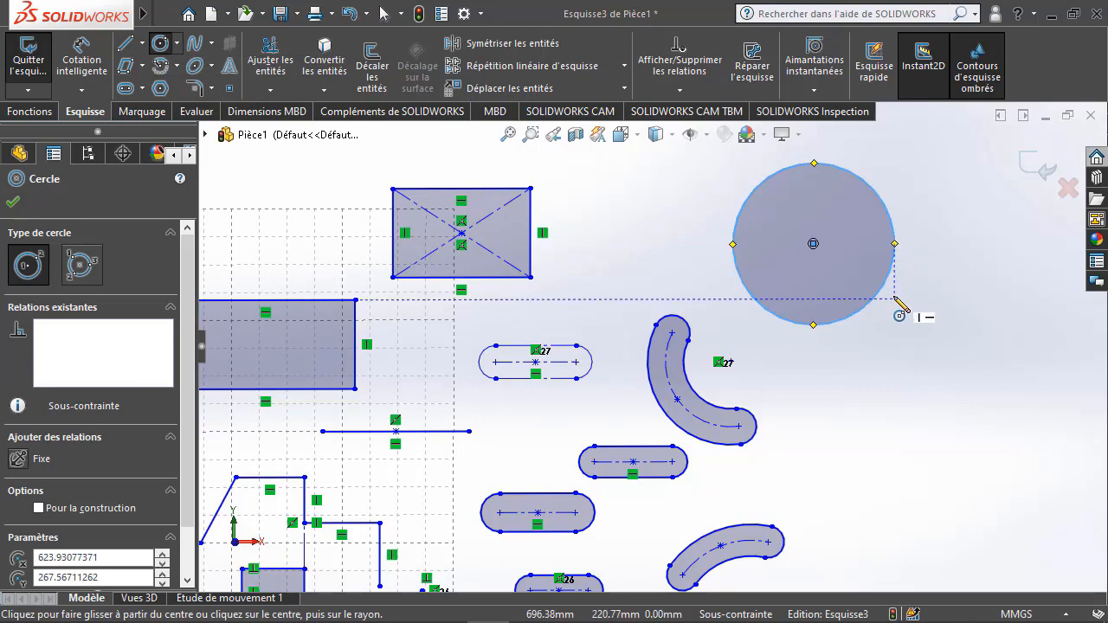
key("Escape")
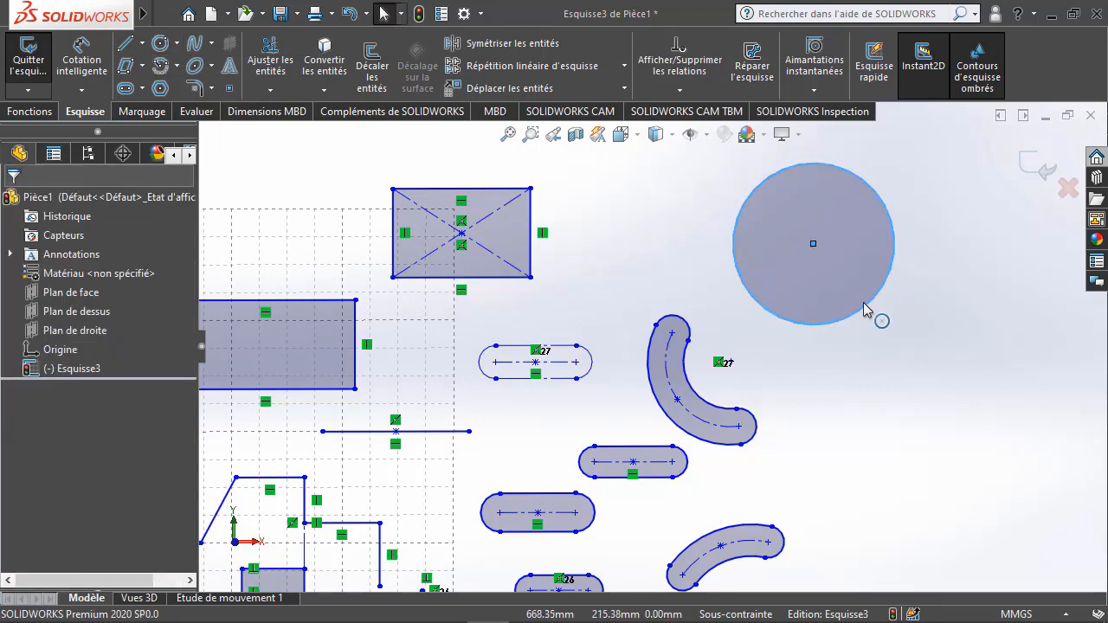
Sketch a smaller three-point perimeter circle (Cercle par son périmètre) just below the large circle, centred at about X 688.8, Y 165.7 mm
left_click(177, 43)
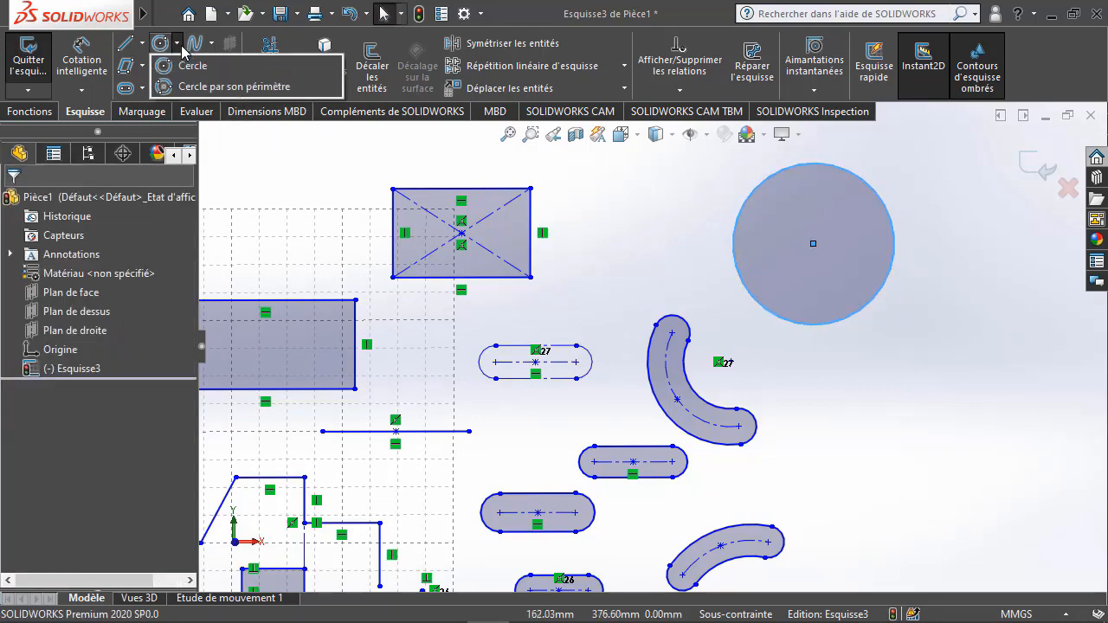
left_click(221, 87)
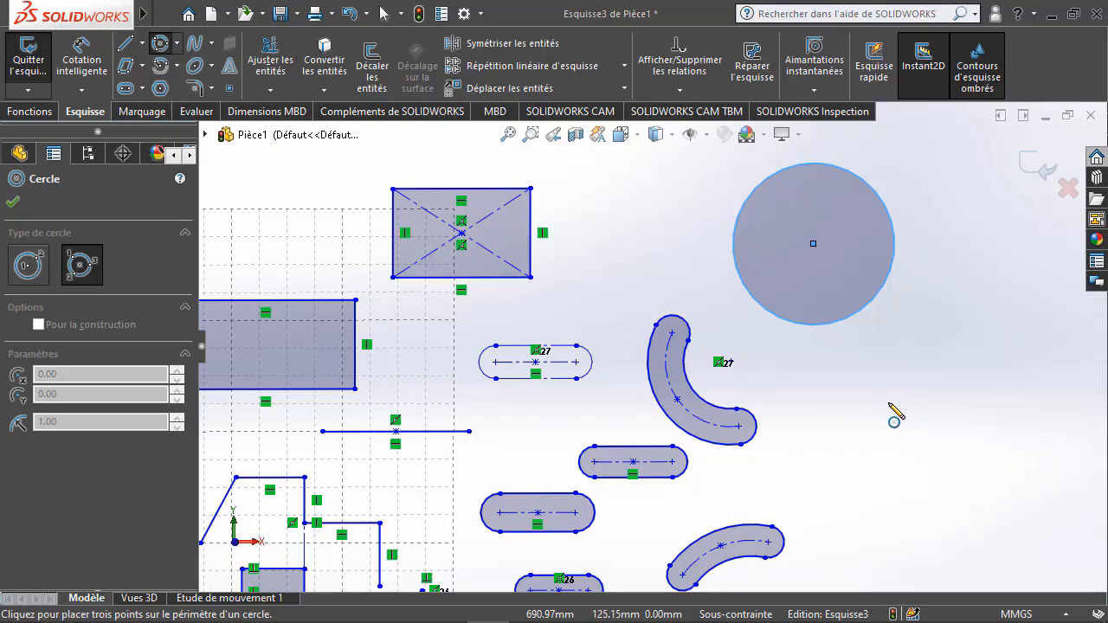
left_click(903, 410)
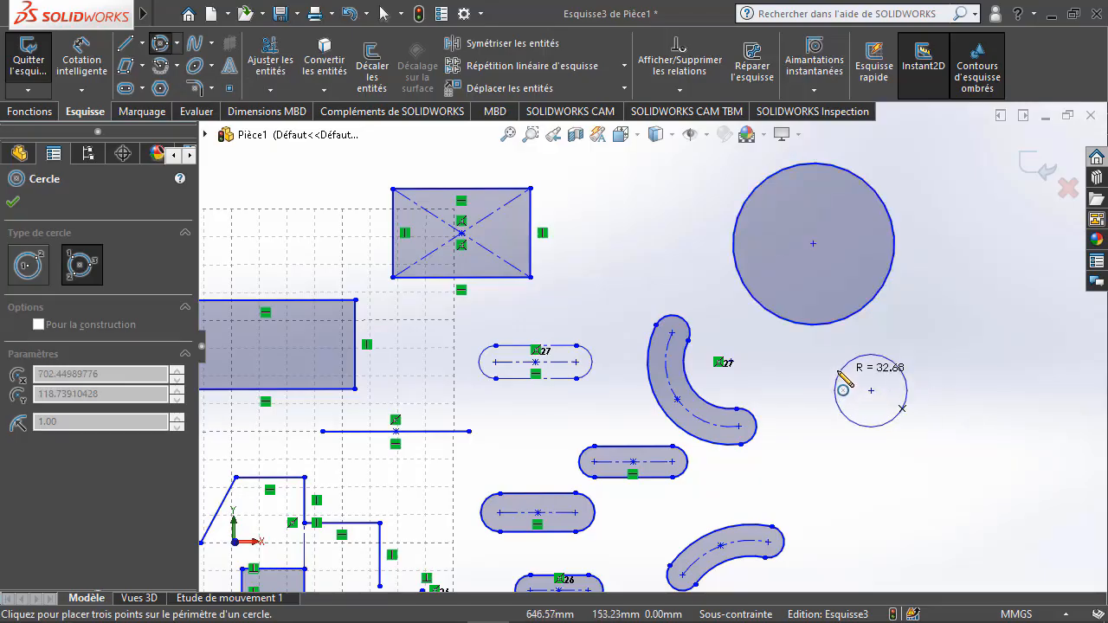
left_click(833, 367)
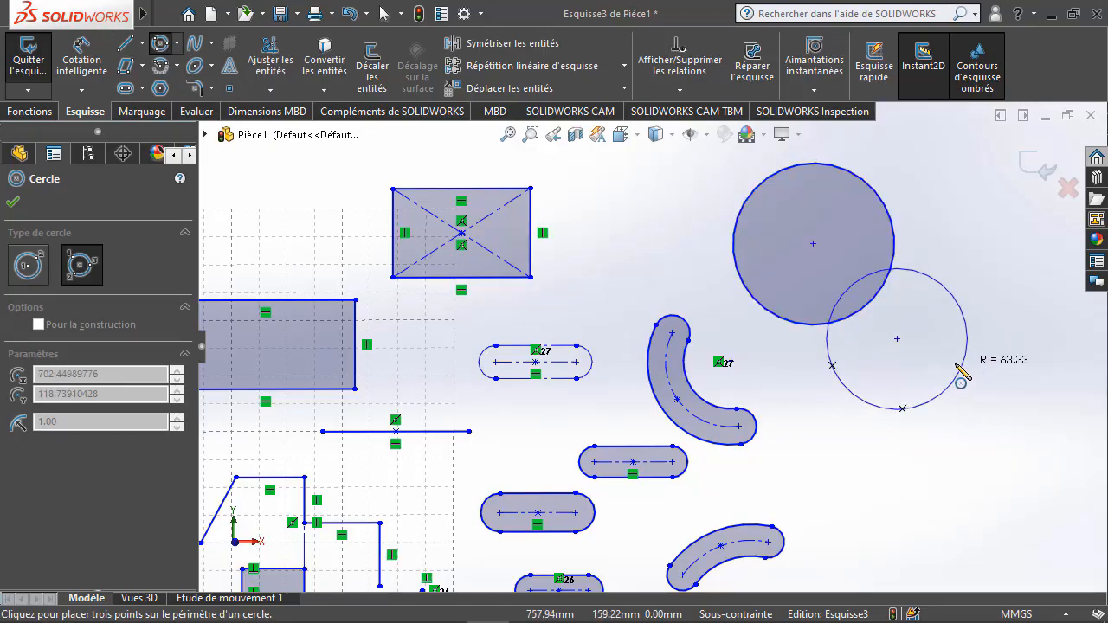
left_click(940, 367)
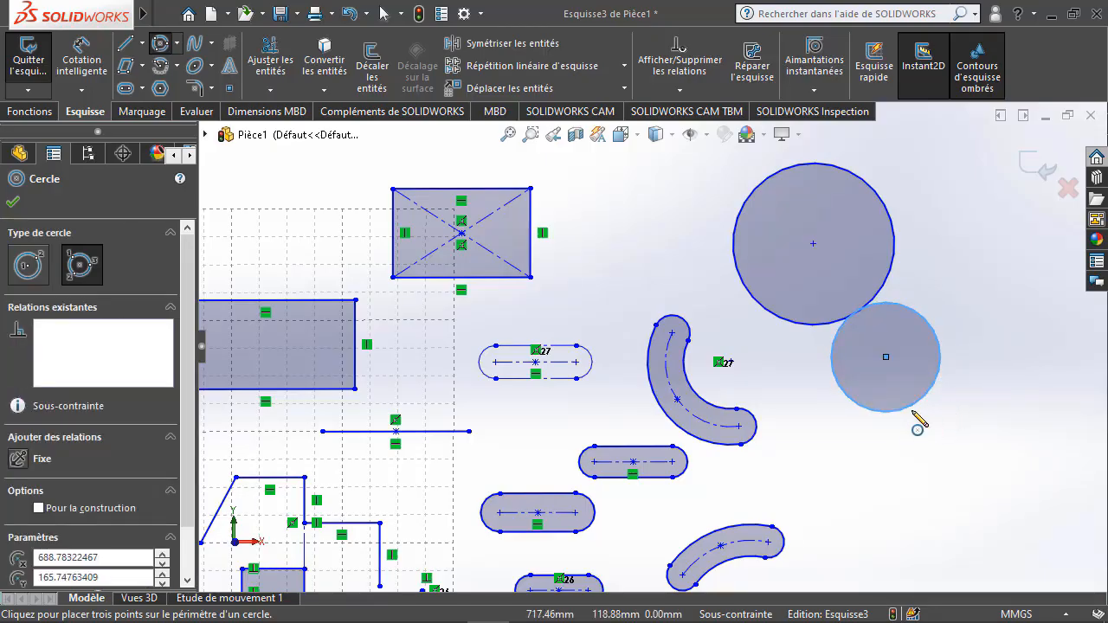
Sketch a perimeter circle on the stepped profile, through both ends of its lower horizontal line and tangent to the vertical line above the small rectangle
scroll(535, 456, "up", 4)
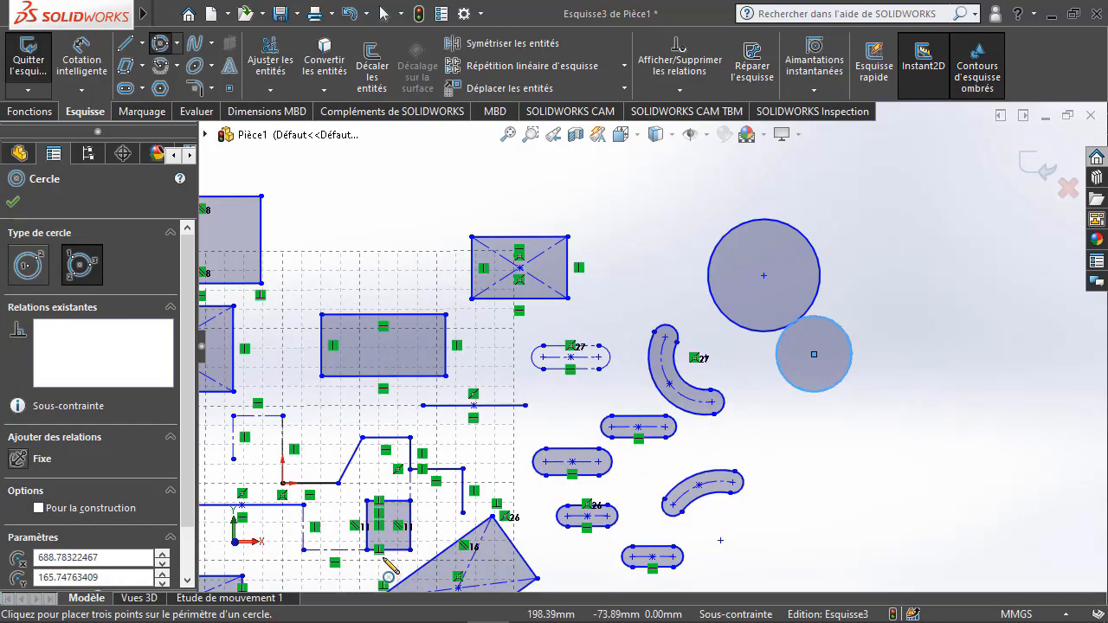
scroll(382, 506, "down", 5)
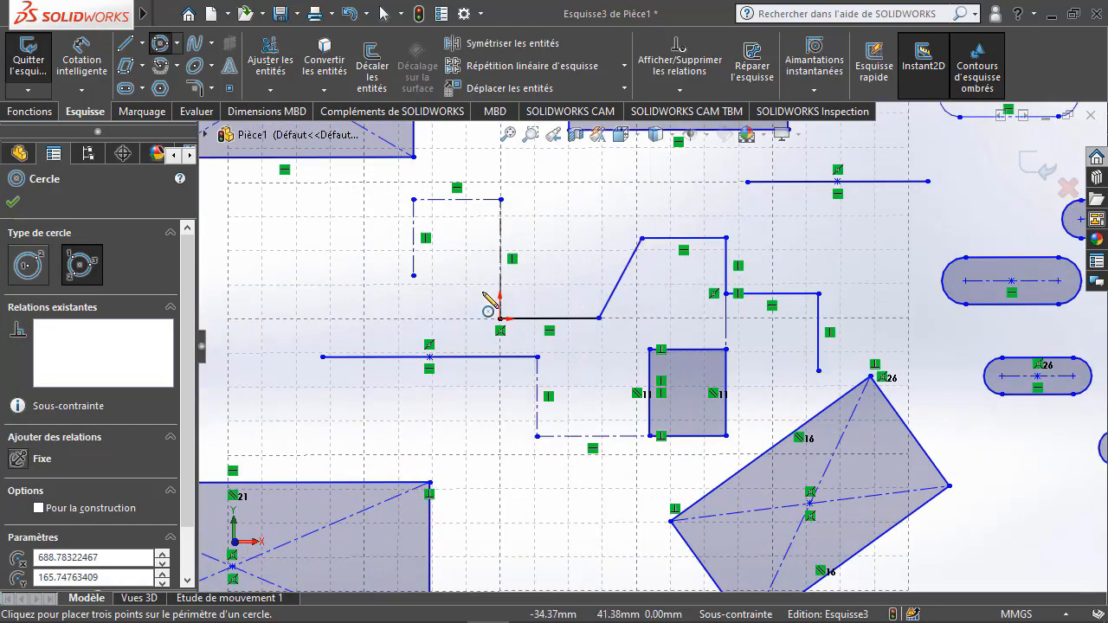
scroll(737, 285, "down", 1)
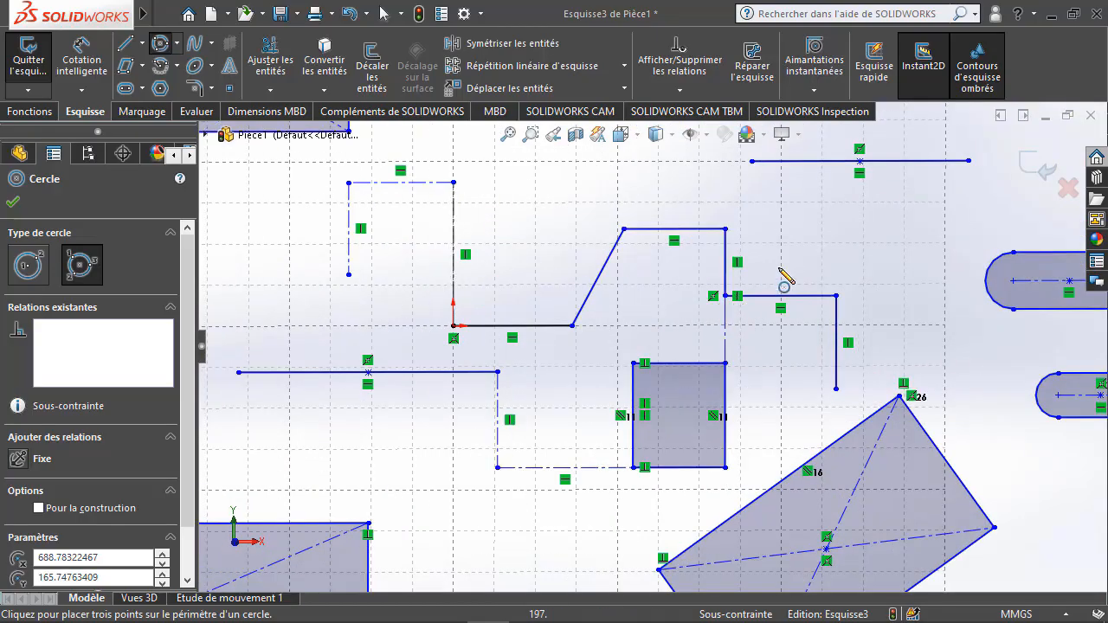
left_click(726, 296)
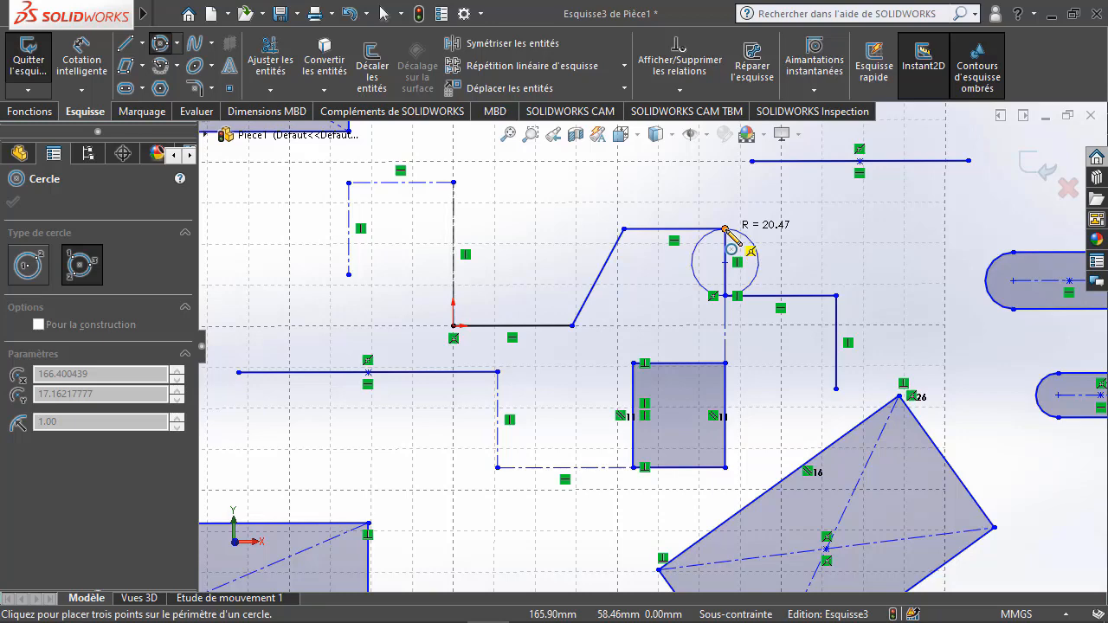
left_click(835, 299)
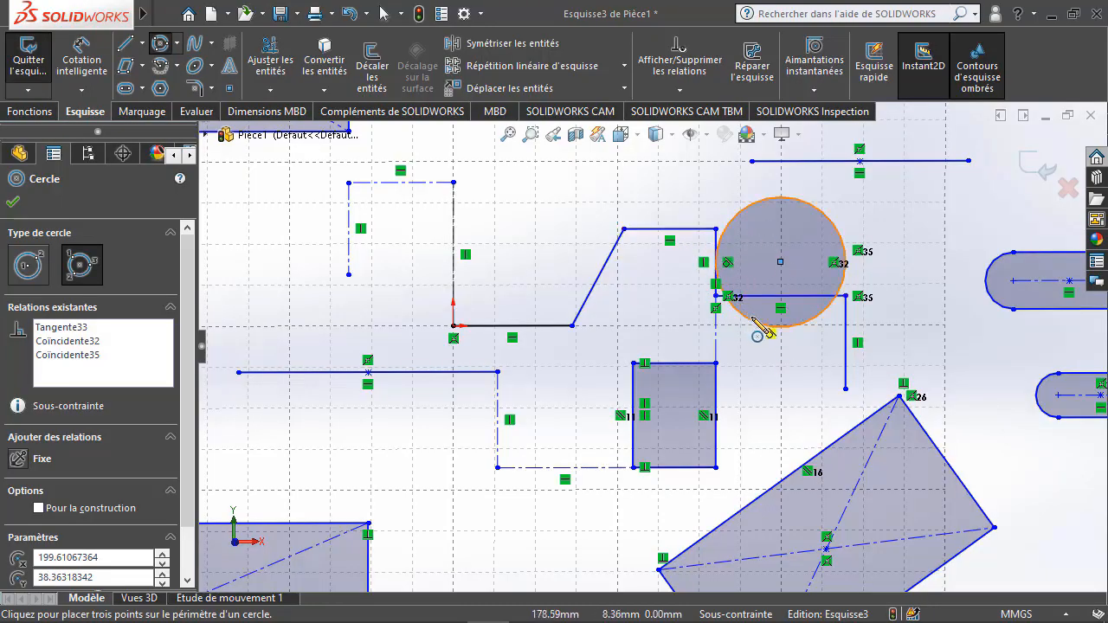
scroll(765, 337, "down", 3)
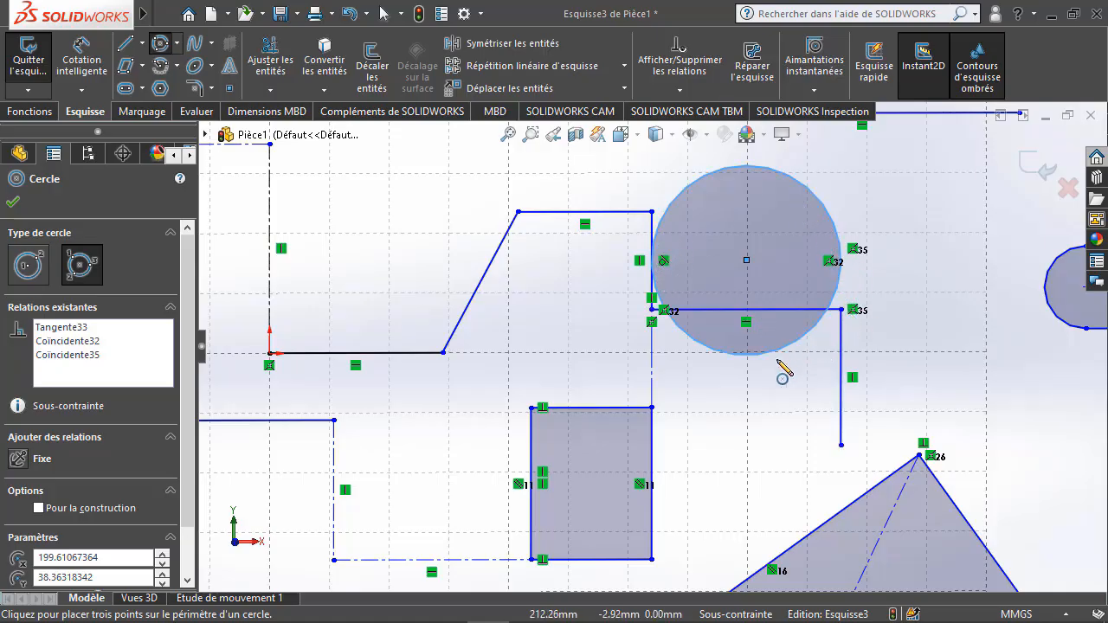
Sketch a 180° centre-point arc (Arc par son centre) below the slots, centred at about X 409.8, Y -257.3 mm with a radius of about 79.8 mm
key("Escape")
scroll(782, 370, "down", 2)
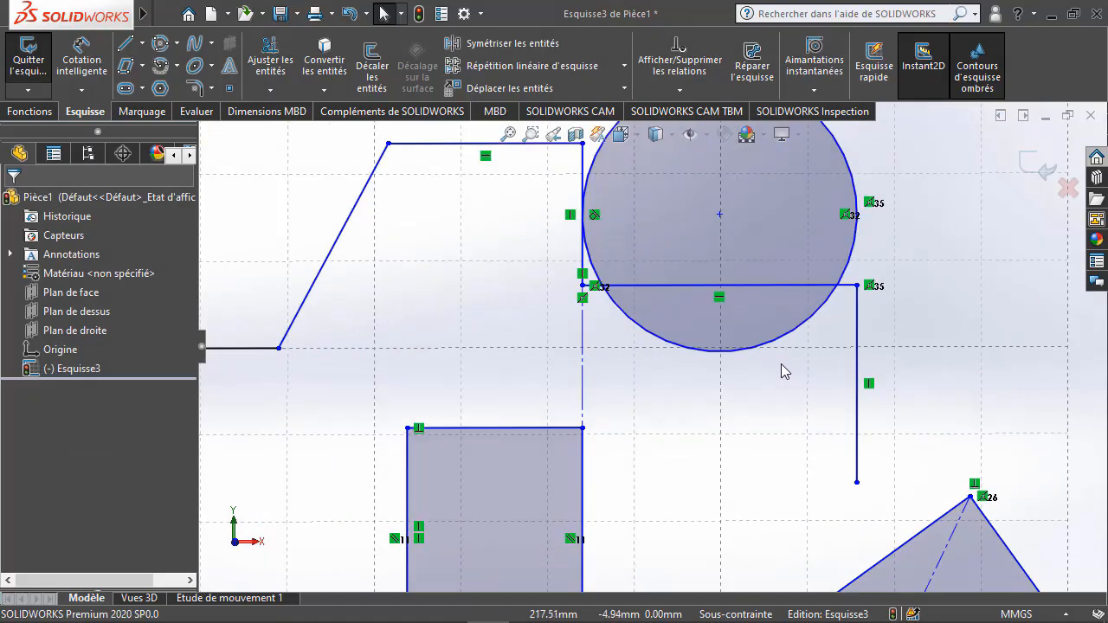
scroll(818, 372, "up", 5)
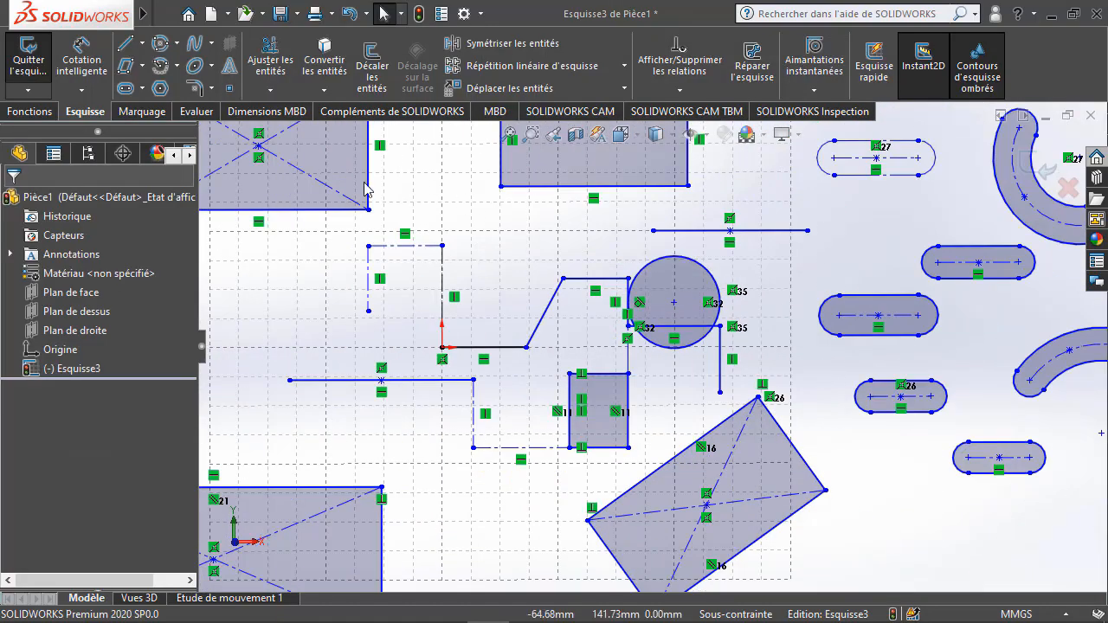
left_click(176, 66)
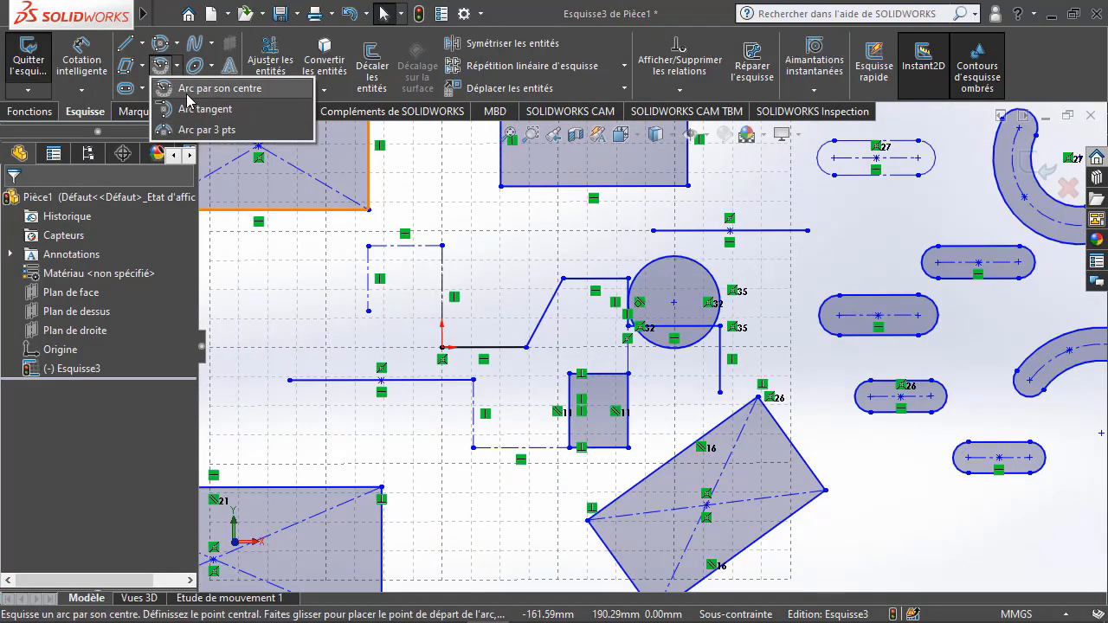
left_click(208, 89)
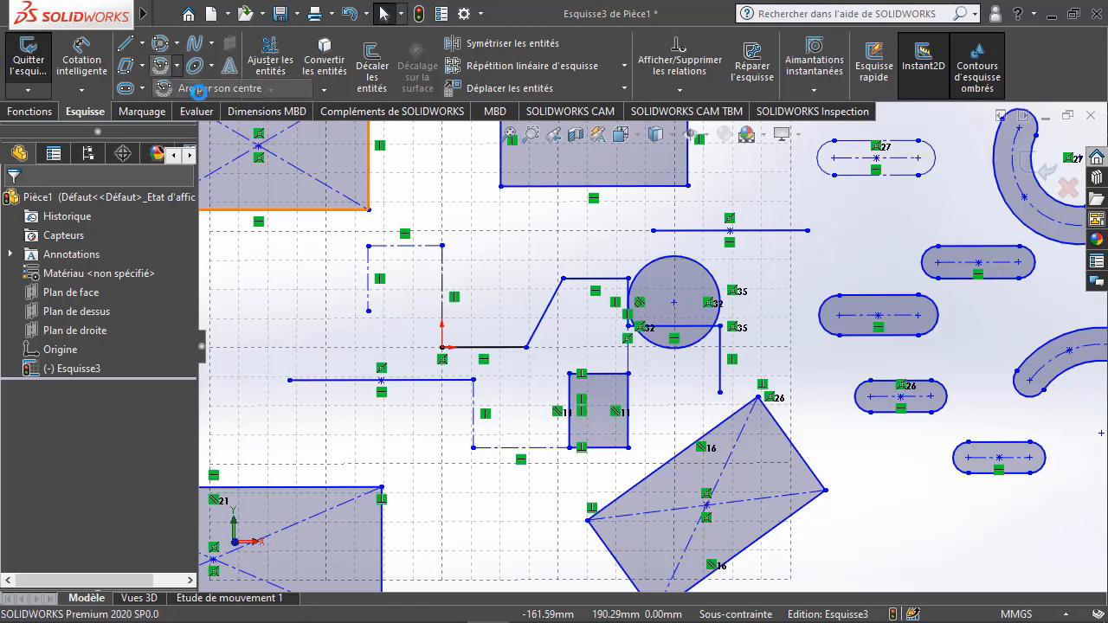
scroll(459, 254, "up", 5)
scroll(745, 400, "down", 4)
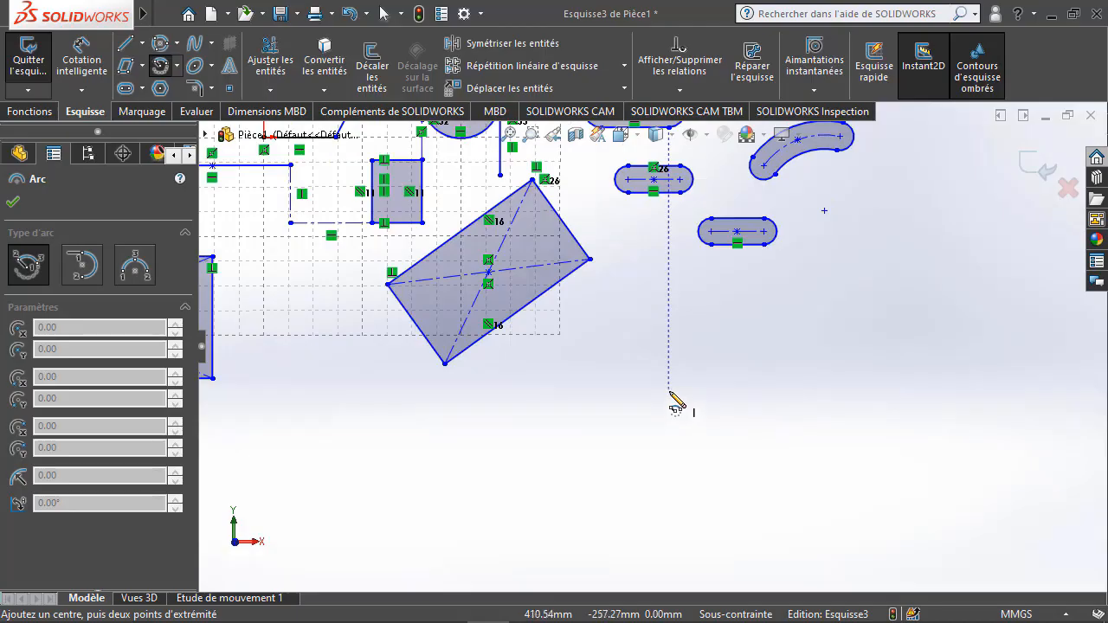
left_click(668, 391)
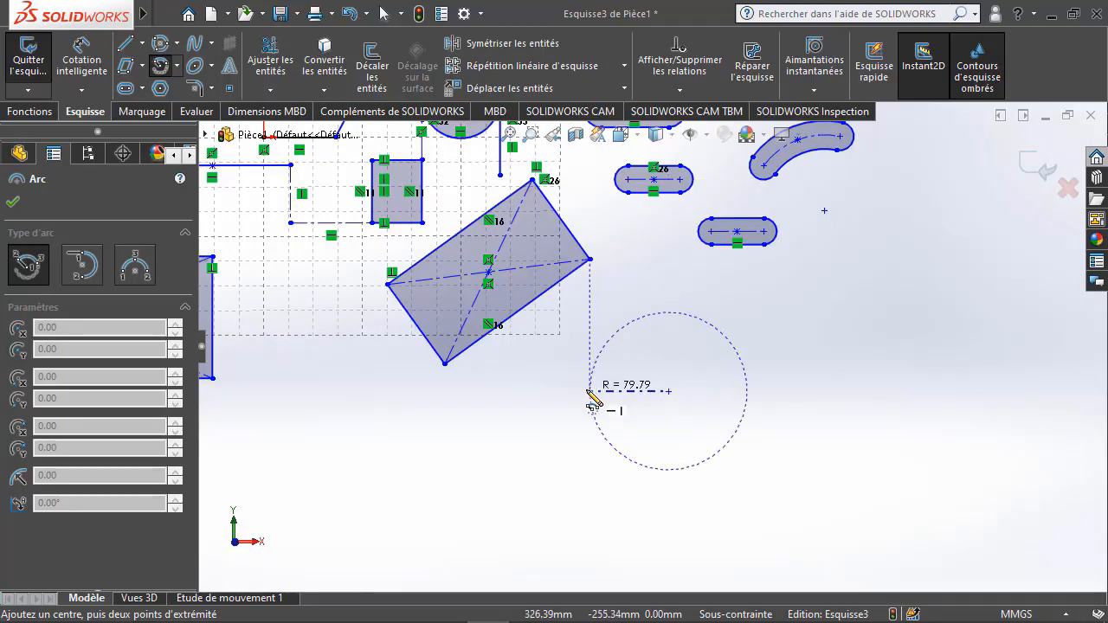
left_click(590, 391)
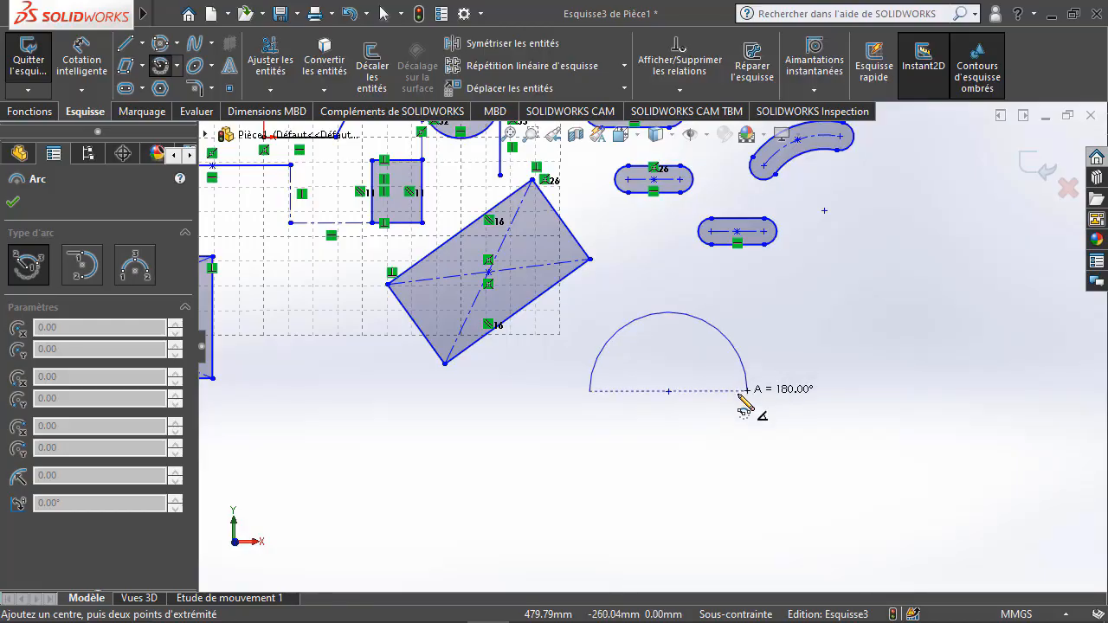
left_click(746, 394)
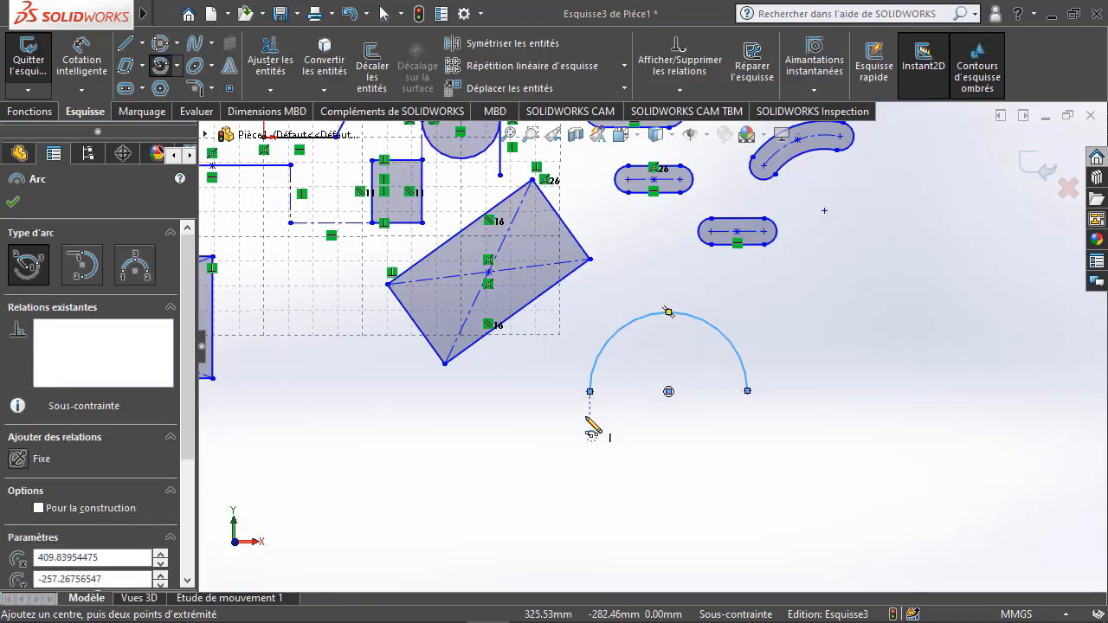
key("Escape")
Convert the new semicircular arc to construction geometry (Pour la construction)
left_click(610, 347)
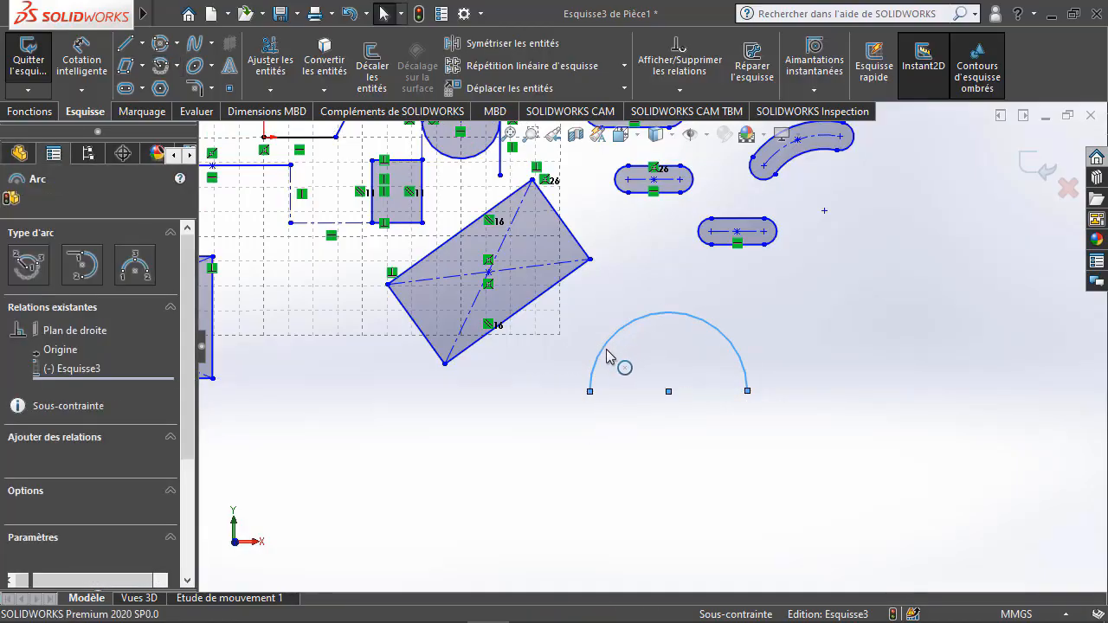
scroll(194, 294, "down", 3)
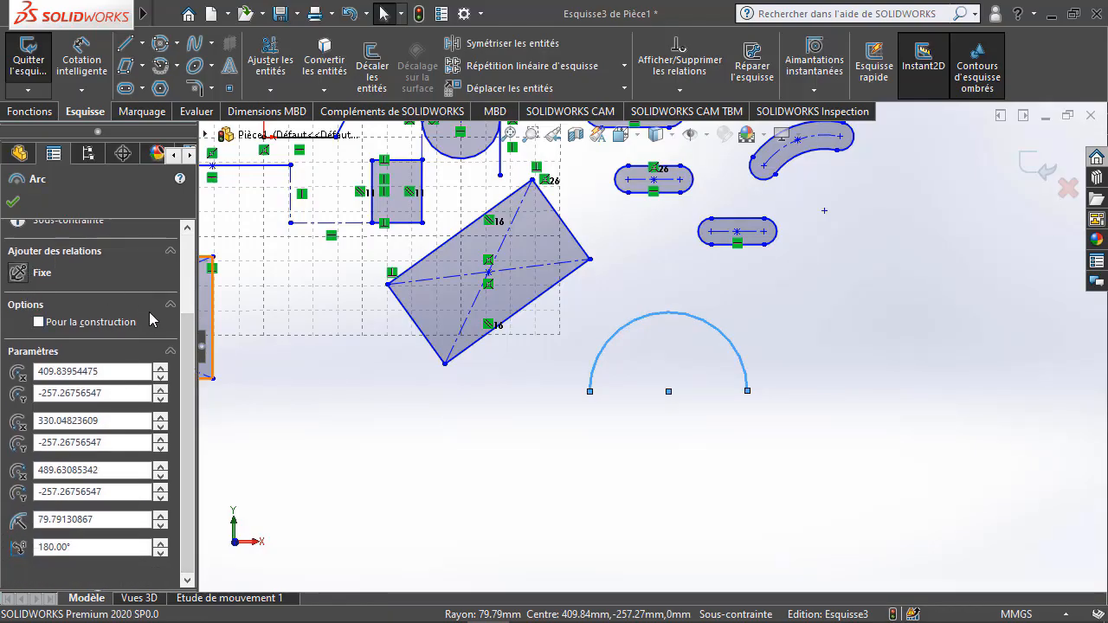
left_click(47, 326)
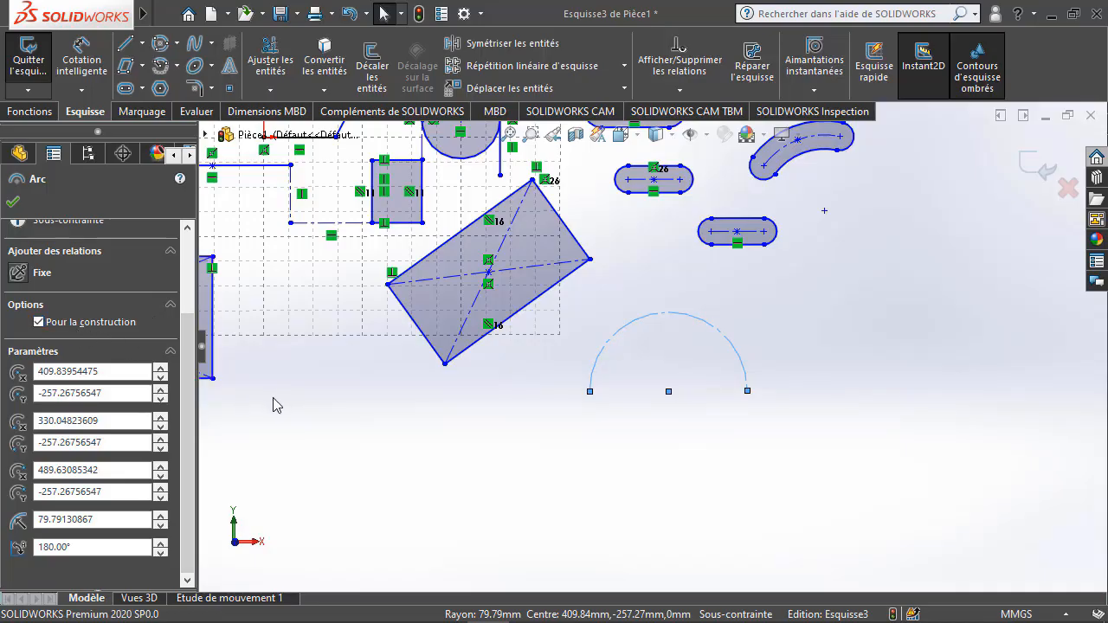
Shift the arc's centre X coordinate in 10 mm increments to about 459.84 mm, and return it to about 409.84 mm
left_click(160, 368)
left_click(160, 368)
left_click(160, 368)
left_click(160, 368)
left_click(160, 369)
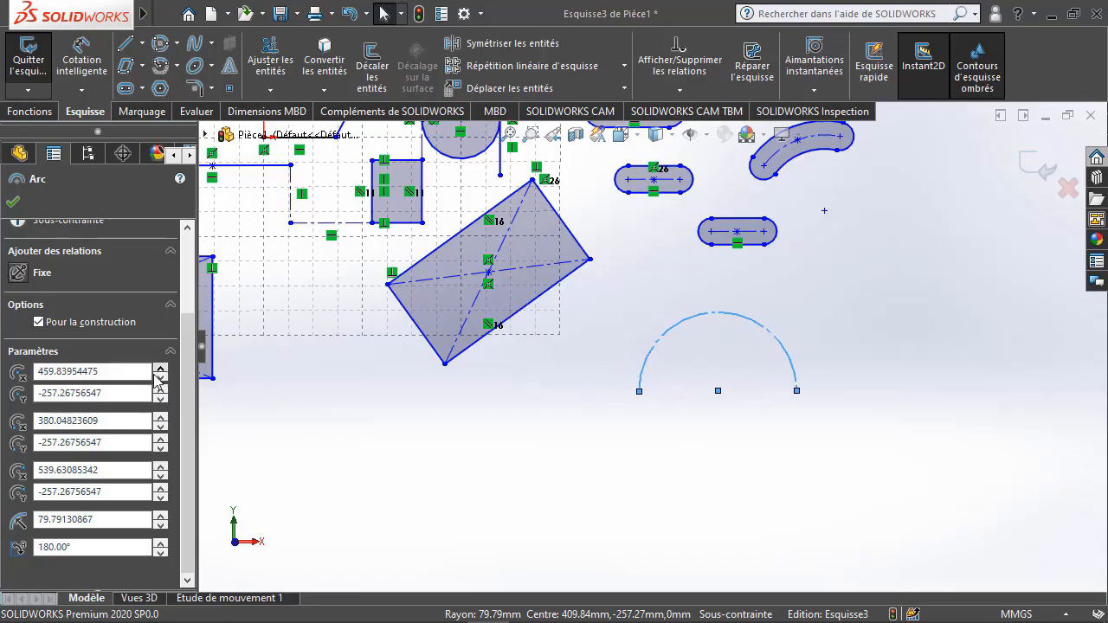
left_click(161, 384)
left_click(161, 384)
left_click(161, 383)
left_click(160, 383)
left_click(160, 383)
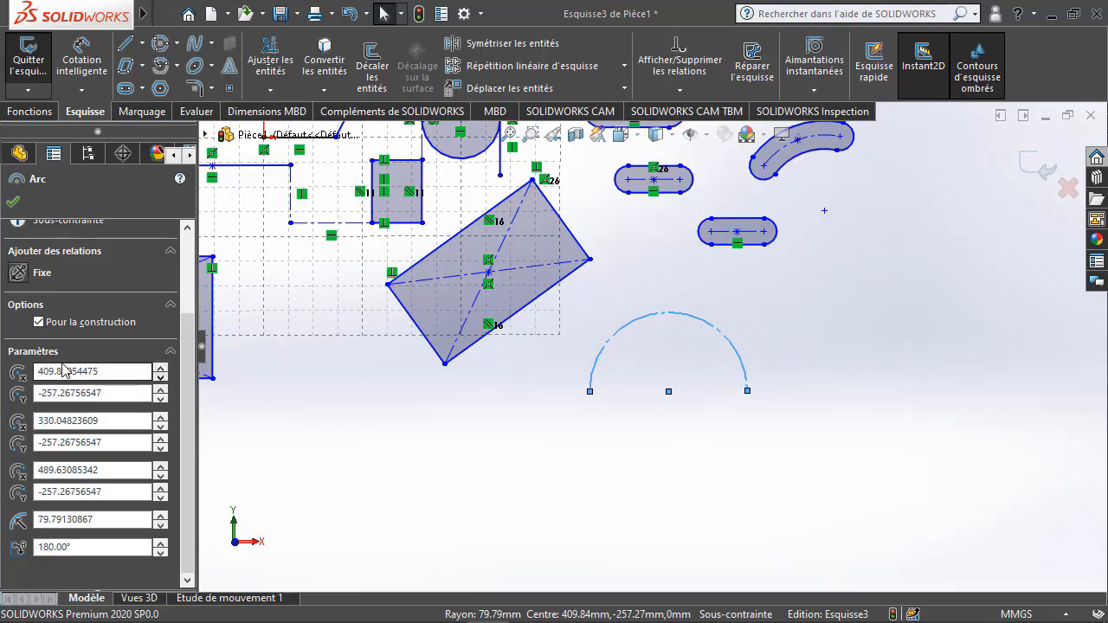
Raise the arc's start-point X coordinate in 10 mm increments past 370.05 mm, and return it to about 330.05 mm
left_click(161, 417)
left_click(161, 417)
left_click(161, 417)
left_click(161, 417)
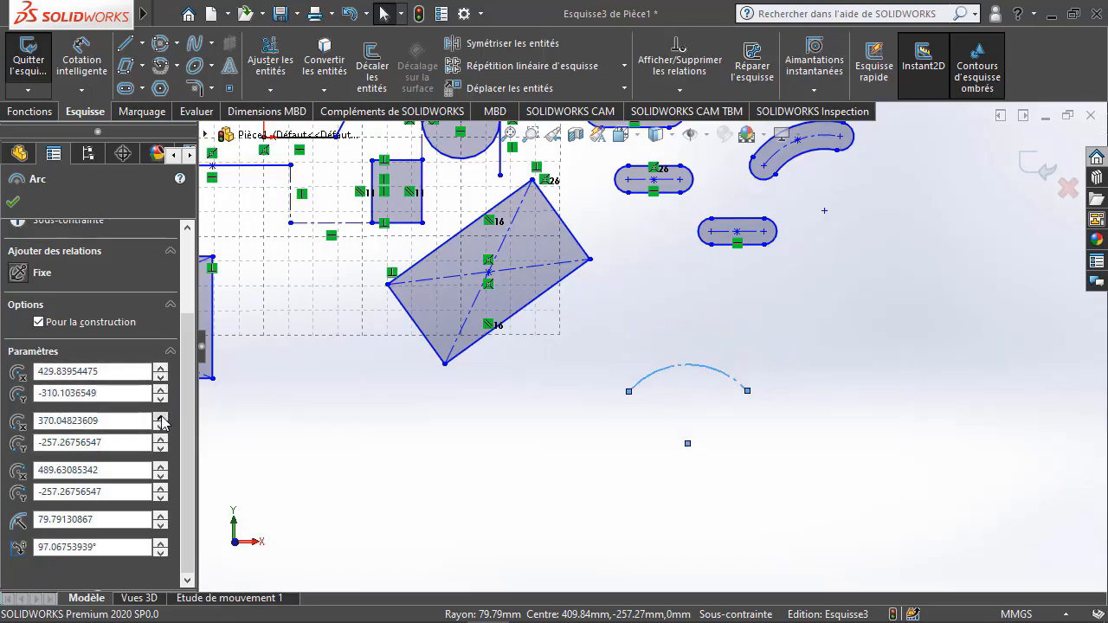
left_click(161, 418)
left_click(161, 417)
left_click(160, 427)
left_click(160, 427)
left_click(160, 427)
left_click(160, 427)
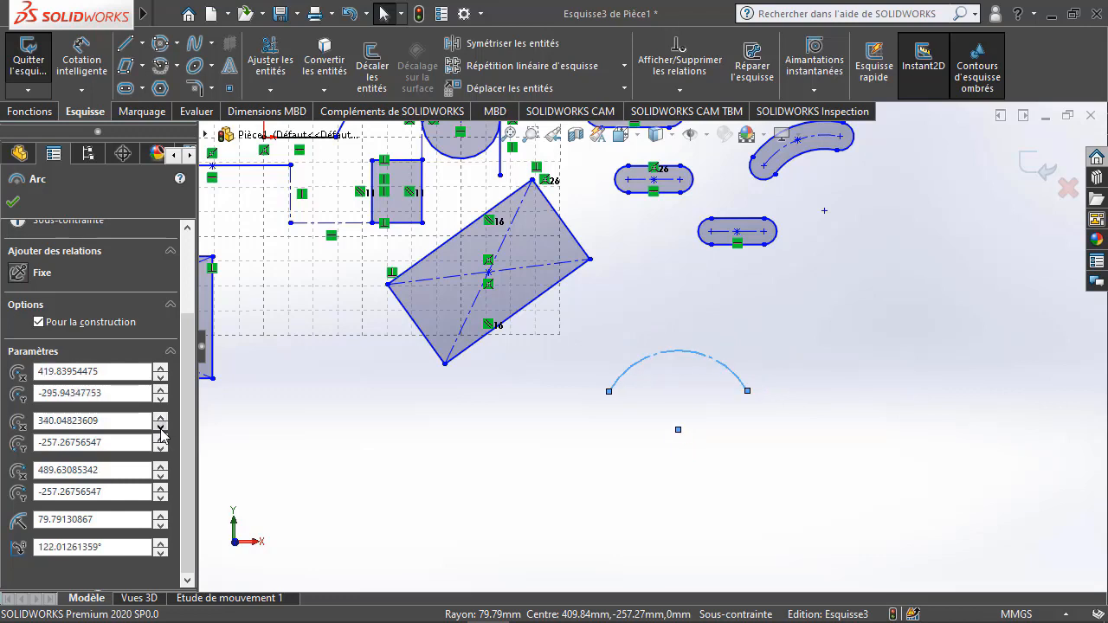
left_click(160, 427)
left_click(160, 427)
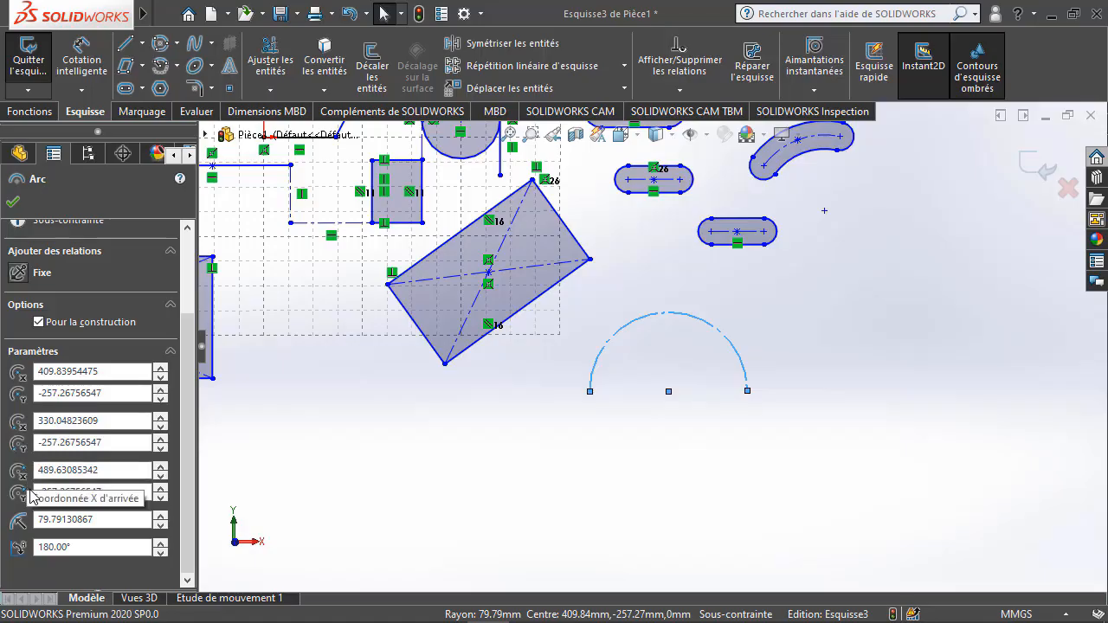
Set the construction arc's radius to 80 mm
left_click(35, 518)
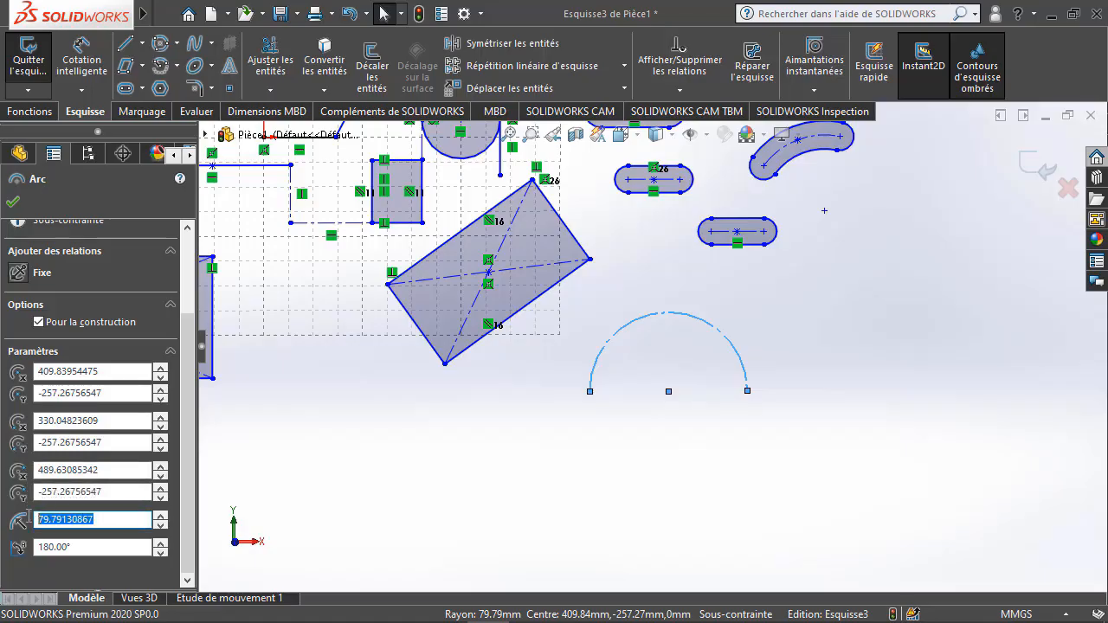
type("8")
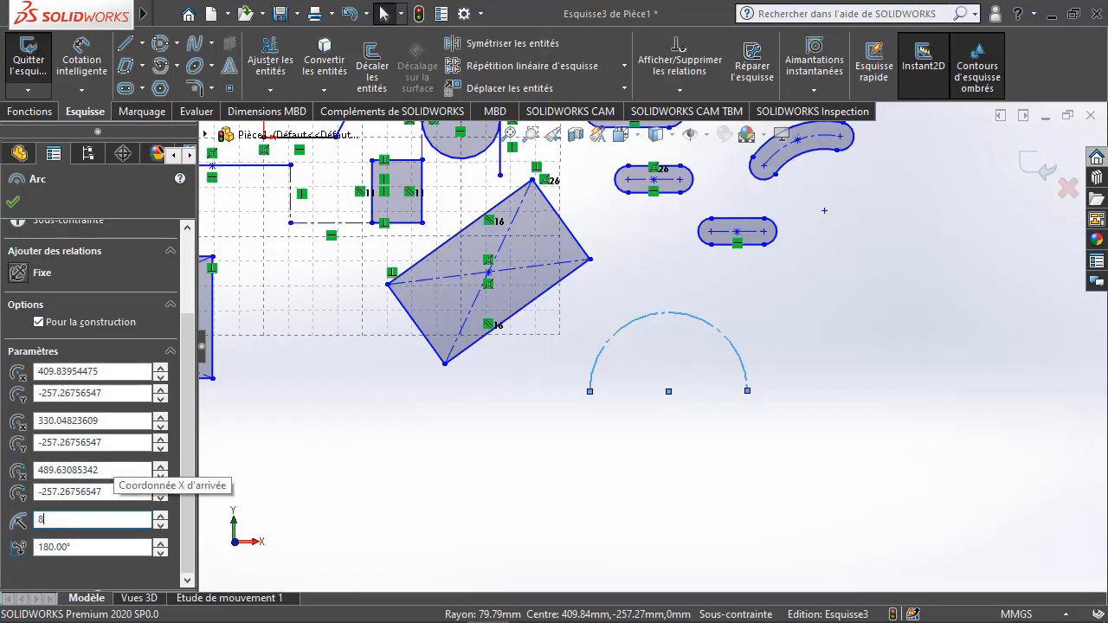
type("0")
key("Return")
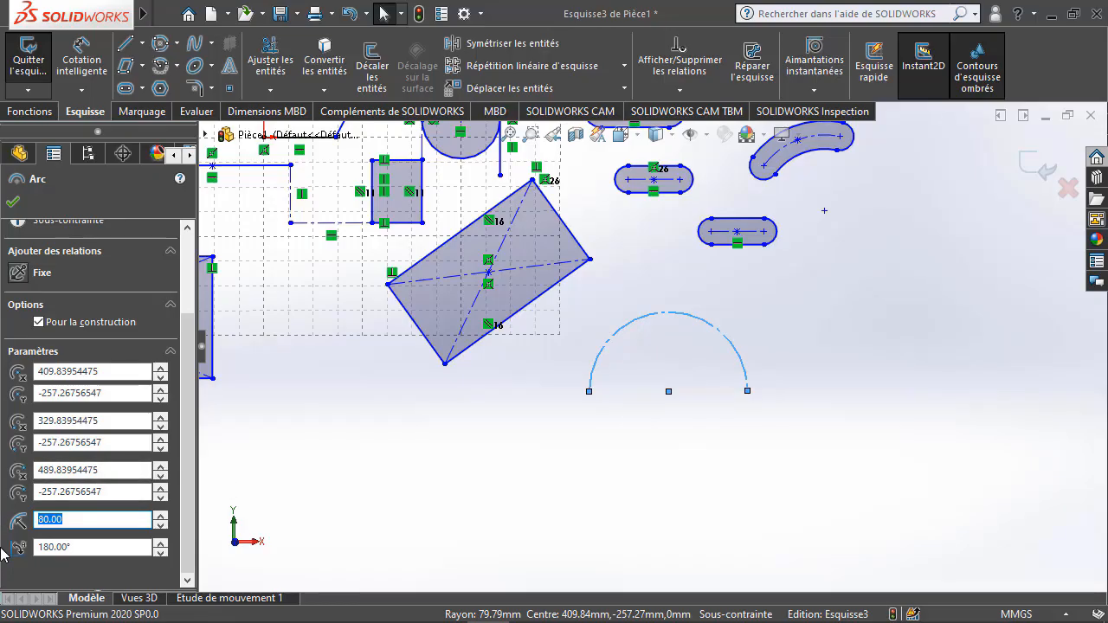
Set the radius of the selected semicircular construction arc to 70 mm and deselect it
type("70")
key("Return")
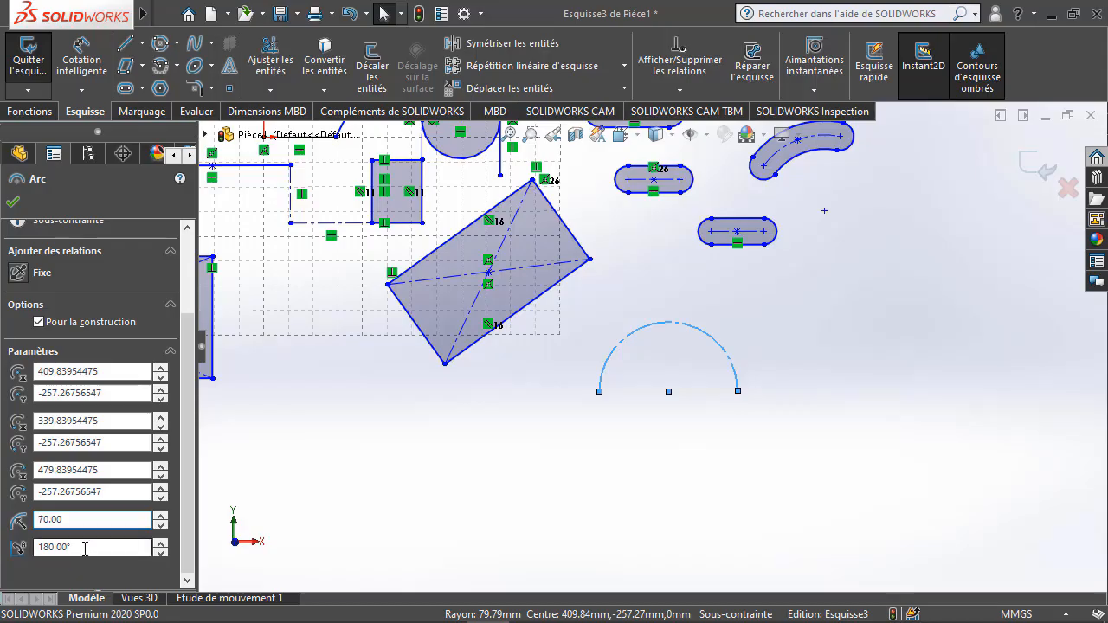
key("Tab")
type("9")
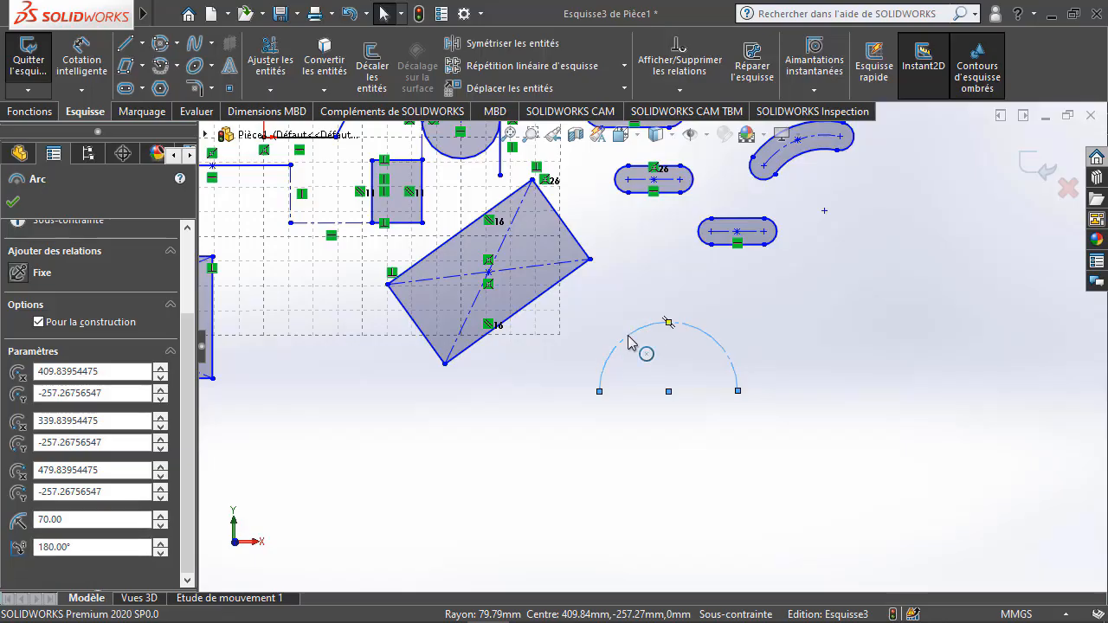
left_click(738, 392)
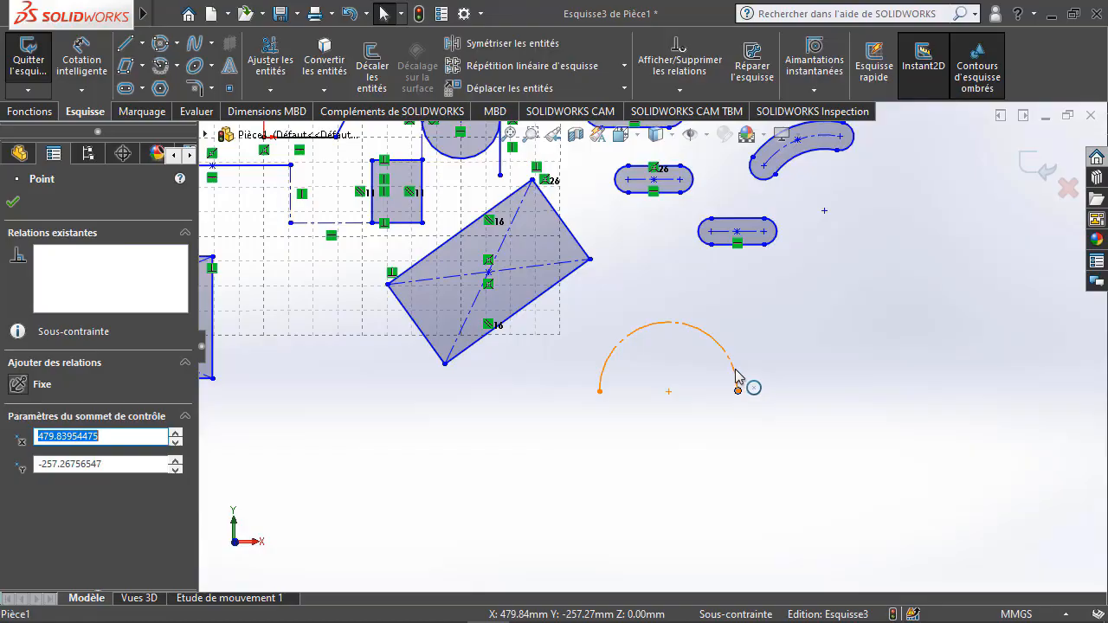
left_click(738, 383)
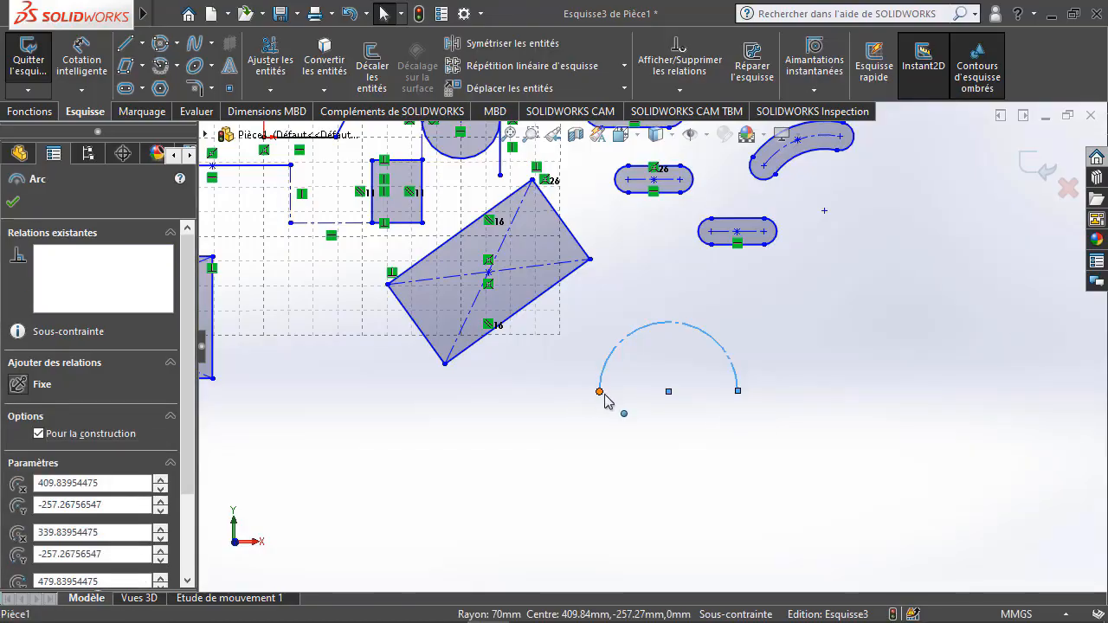
left_click(724, 407)
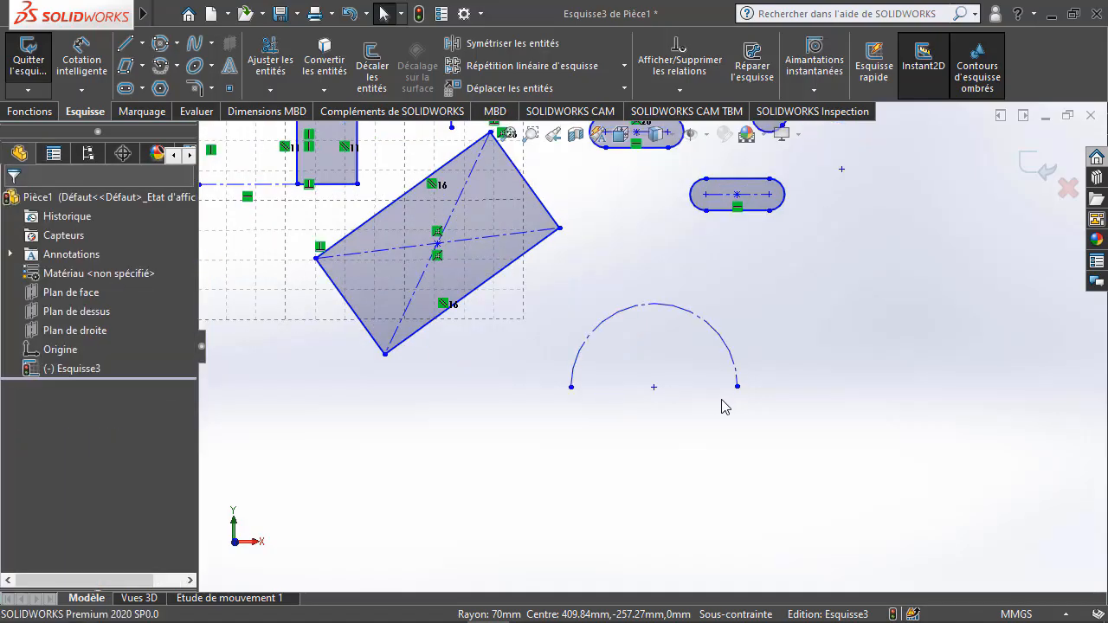
Draw a tangent arc from the free left end of the horizontal line below the origin, curving downward and ending to its left
left_click(176, 66)
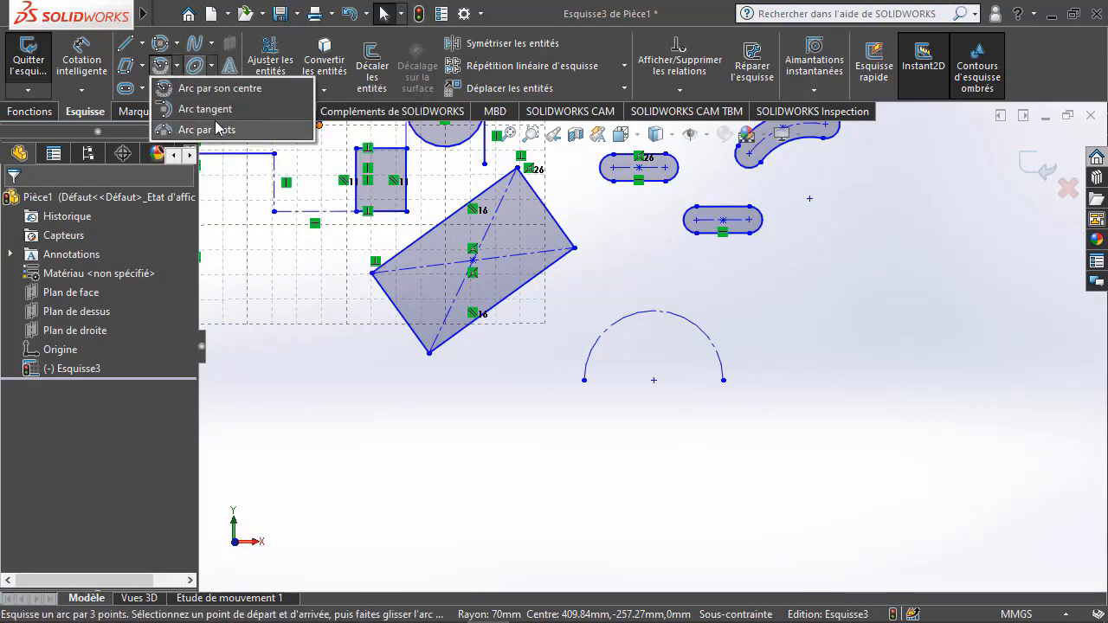
left_click(213, 112)
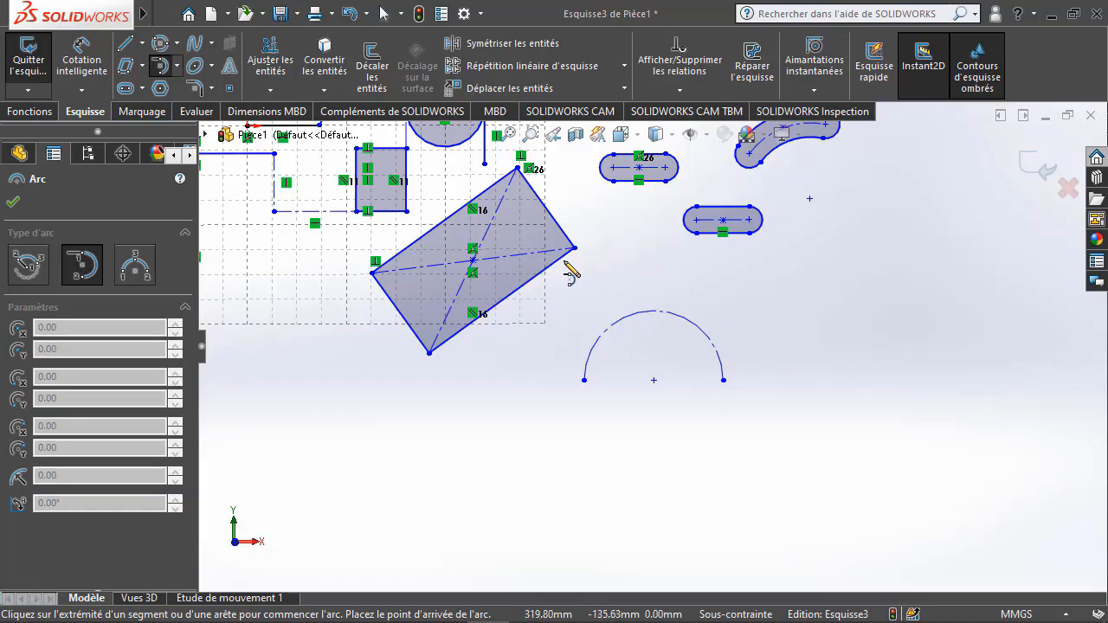
scroll(464, 233, "up", 2)
scroll(426, 240, "down", 3)
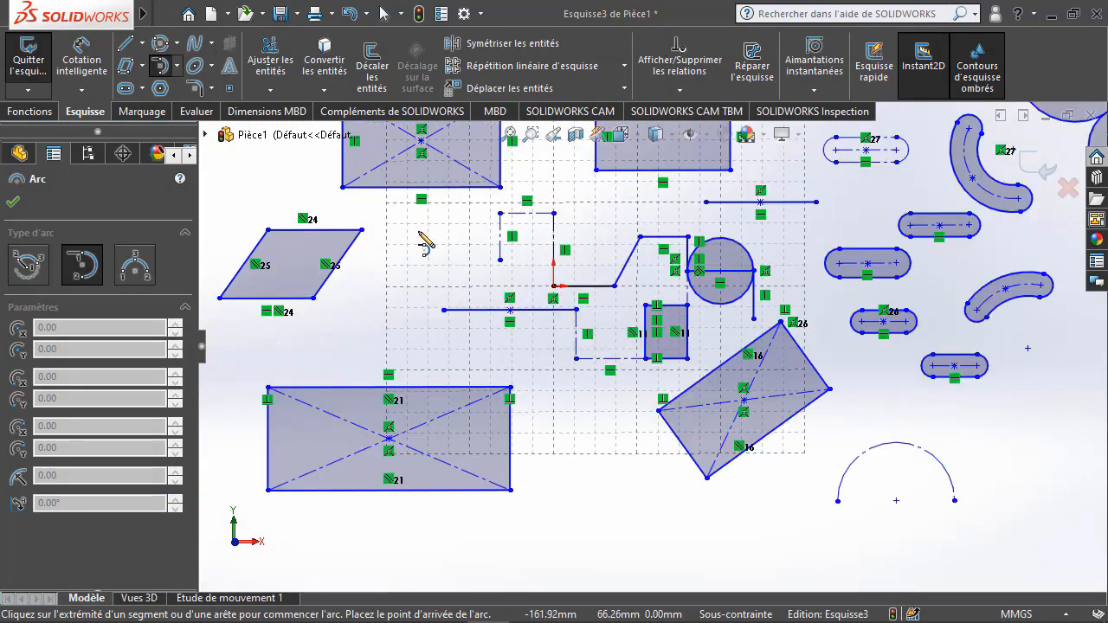
scroll(508, 372, "down", 3)
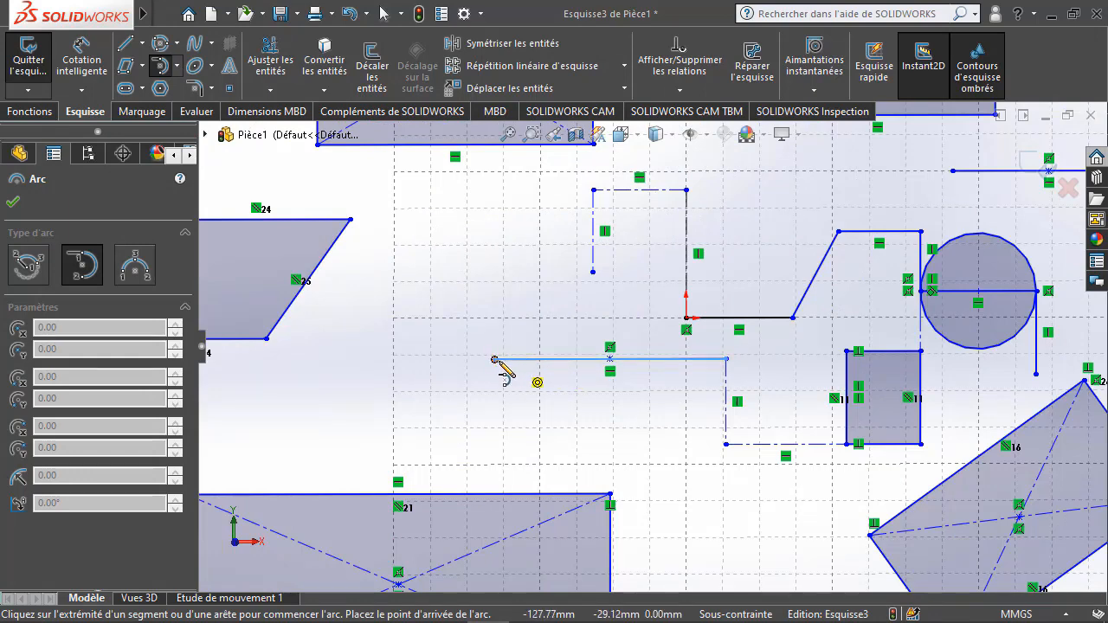
left_click(495, 359)
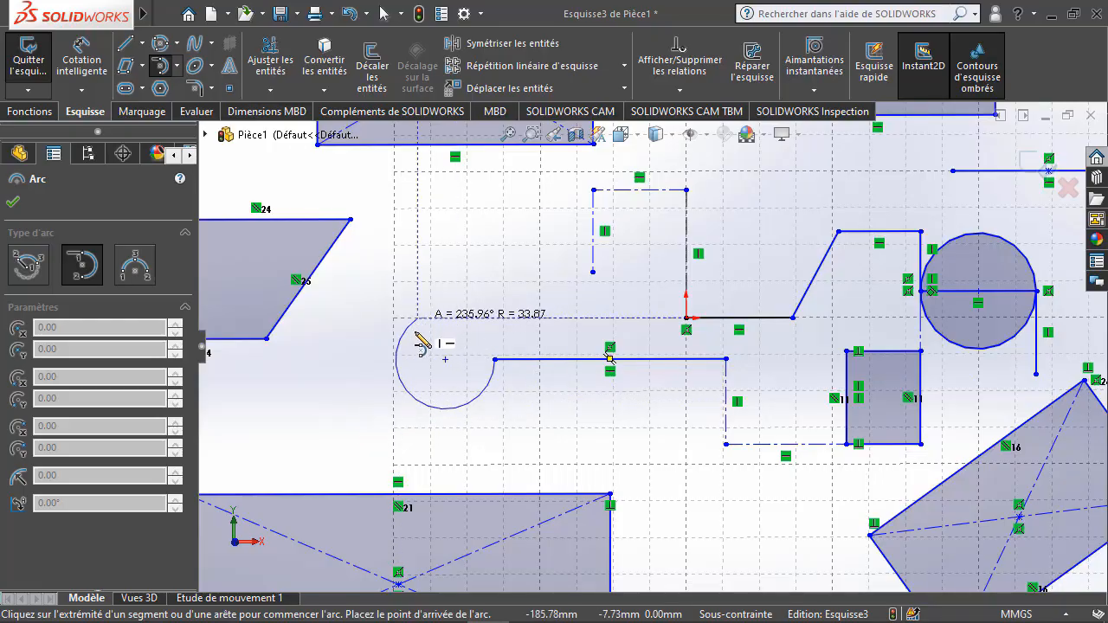
left_click(364, 374)
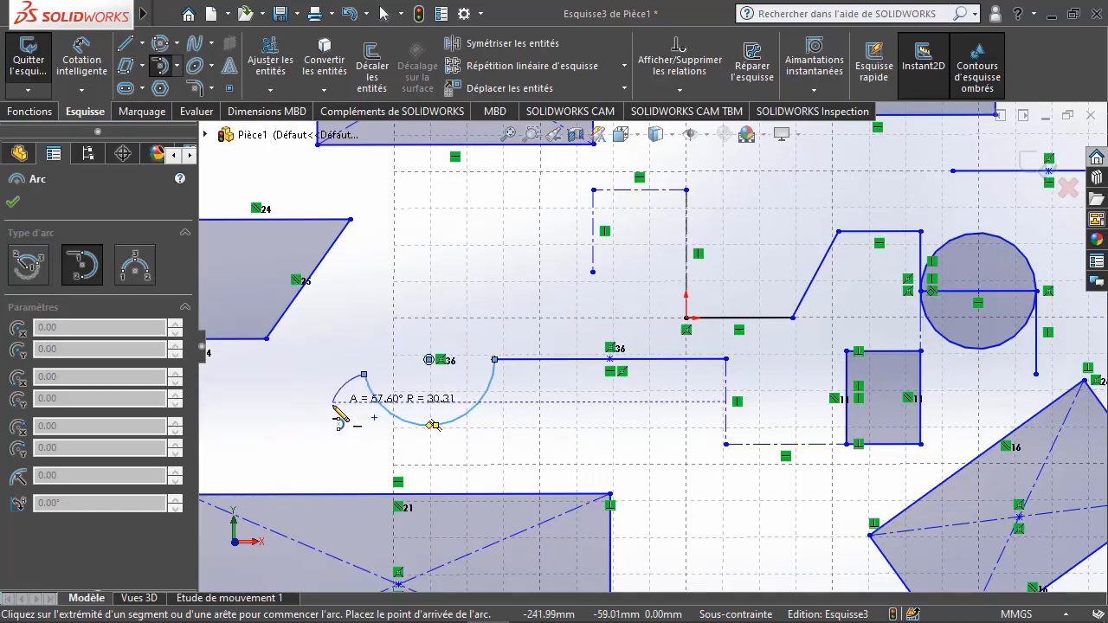
key("Escape")
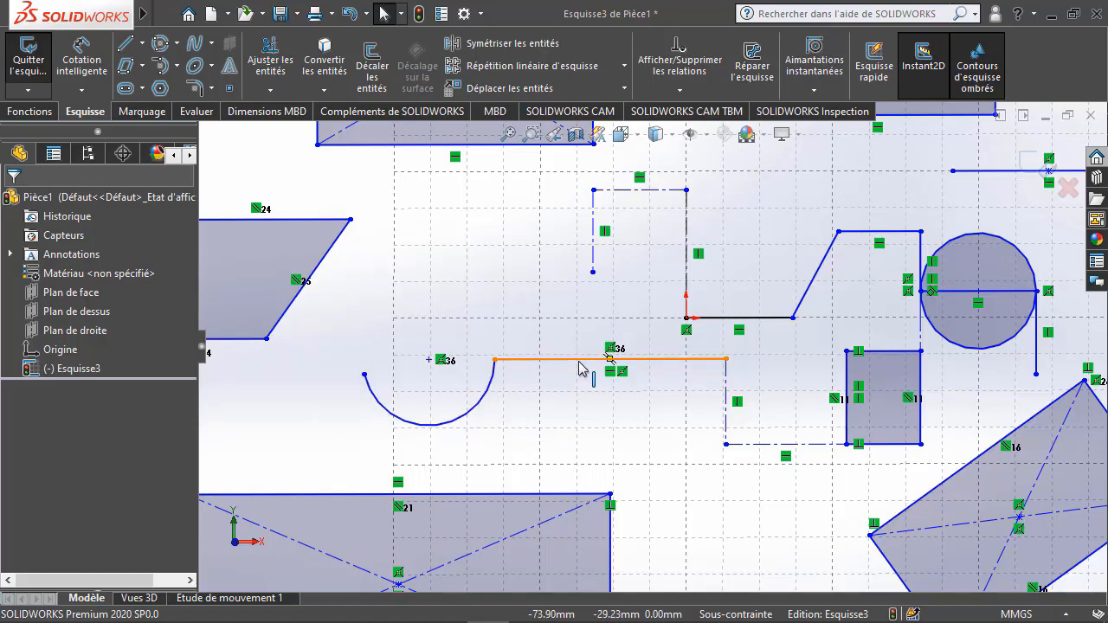
Draw a three-point arc in the empty area below the tilted rectangle, bulging toward the lower right
left_click(174, 66)
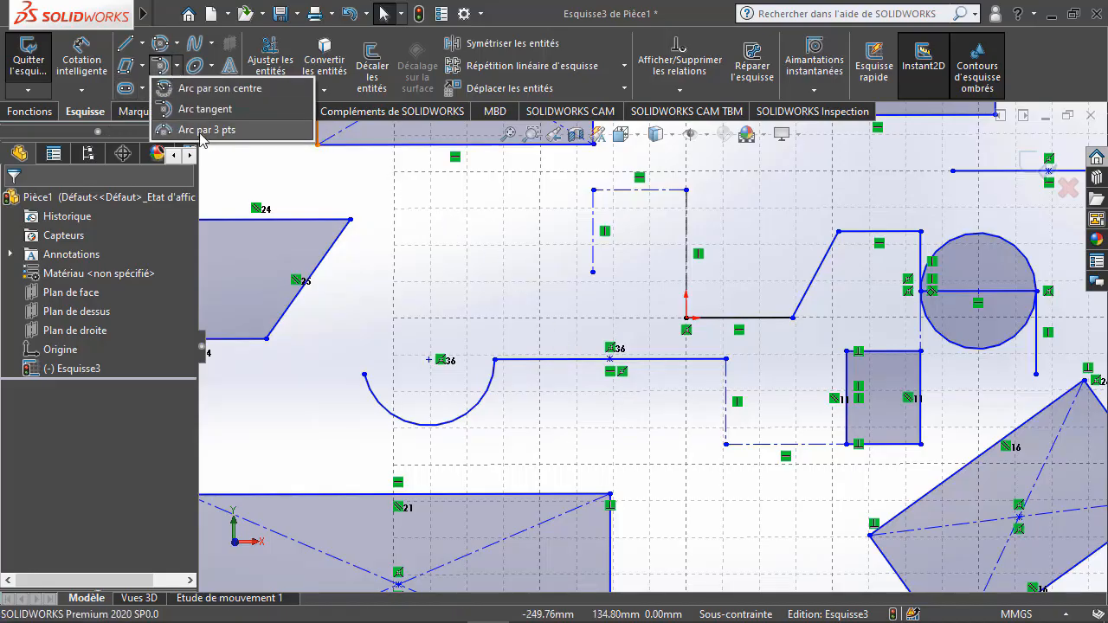
left_click(202, 130)
scroll(668, 400, "up", 1)
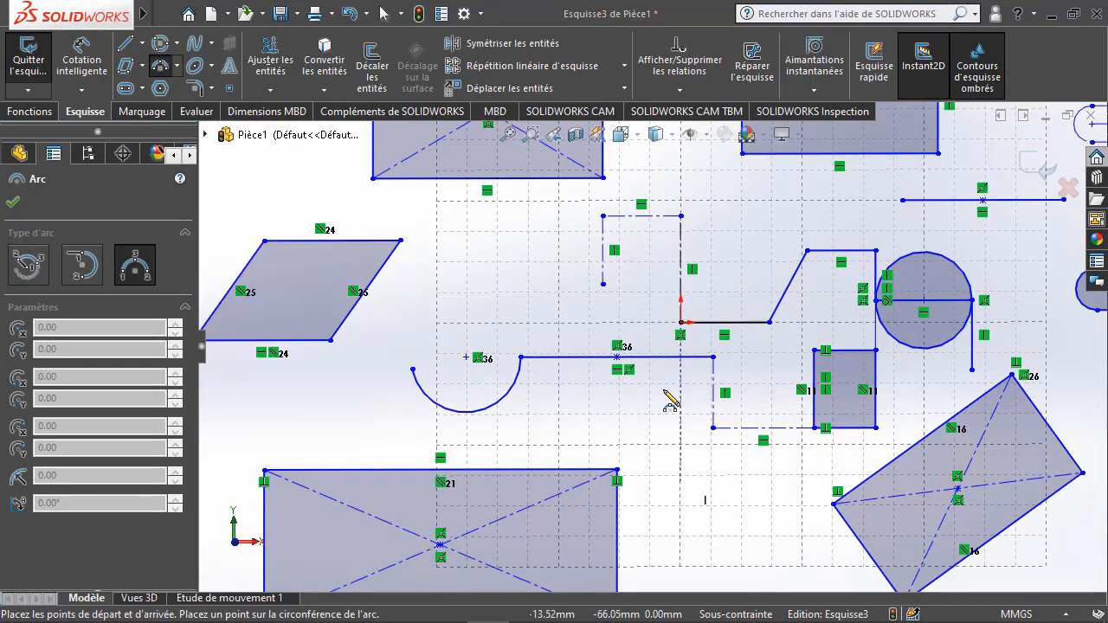
scroll(665, 392, "up", 5)
scroll(854, 450, "down", 2)
scroll(728, 458, "down", 2)
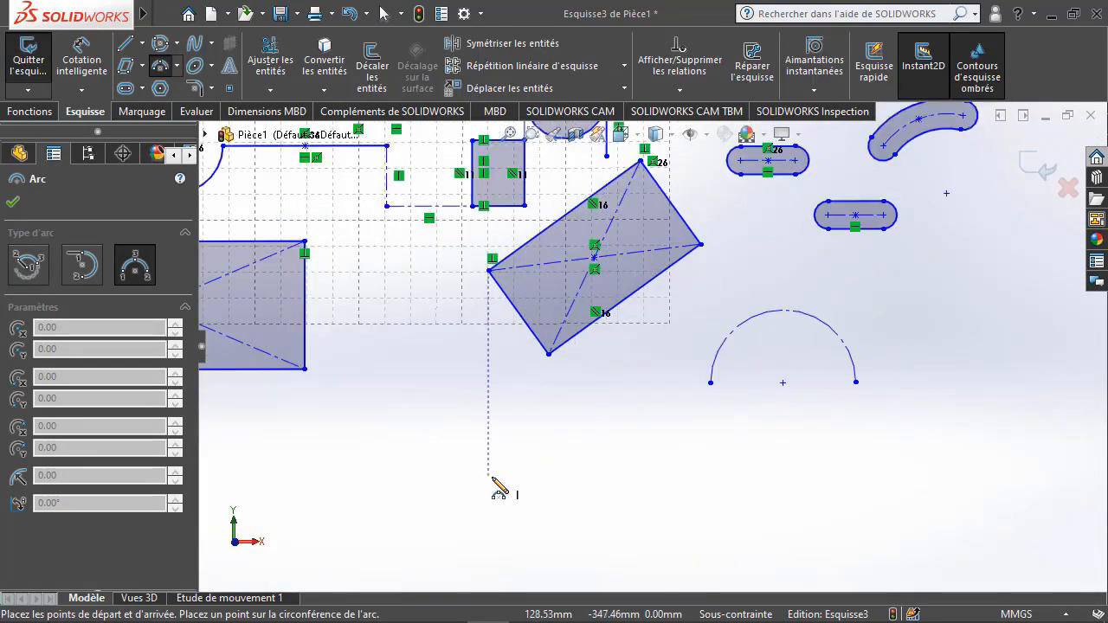
left_click(448, 486)
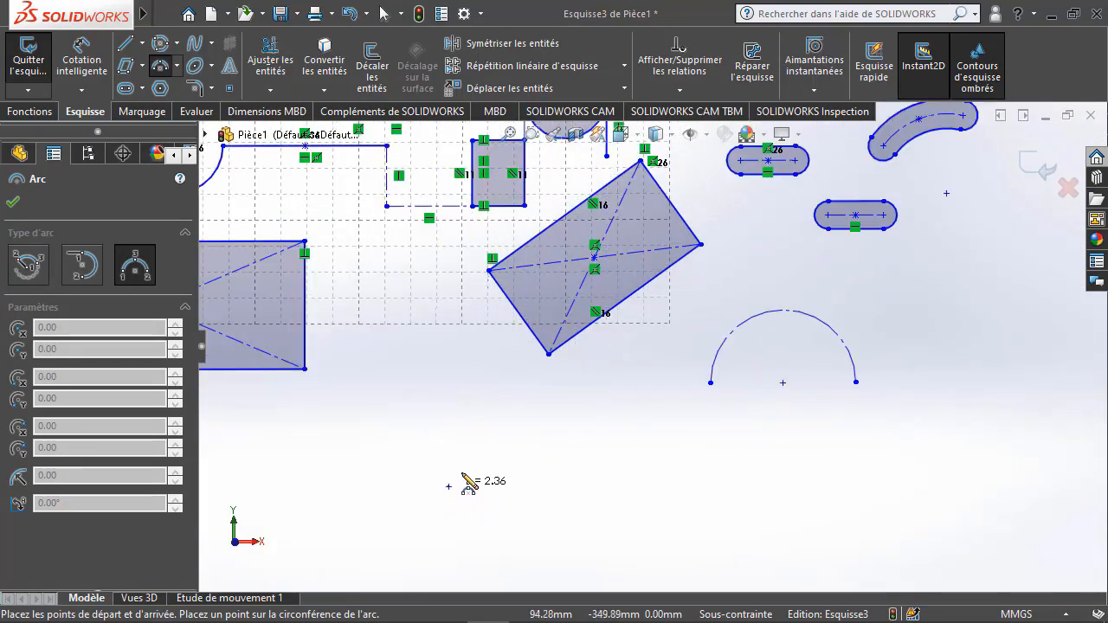
left_click(532, 426)
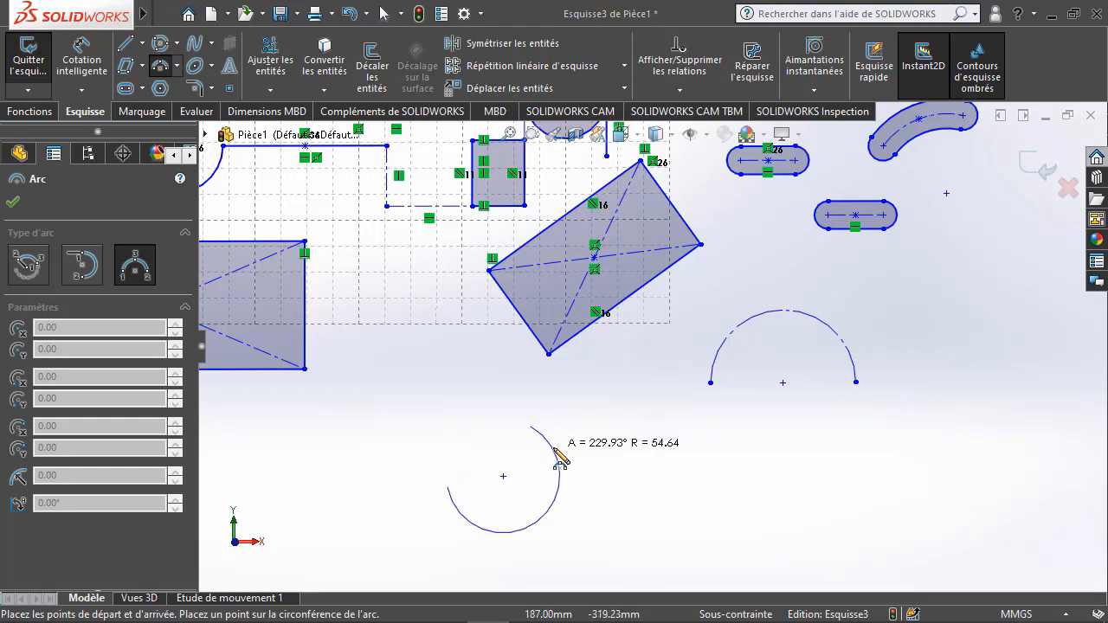
left_click(531, 485)
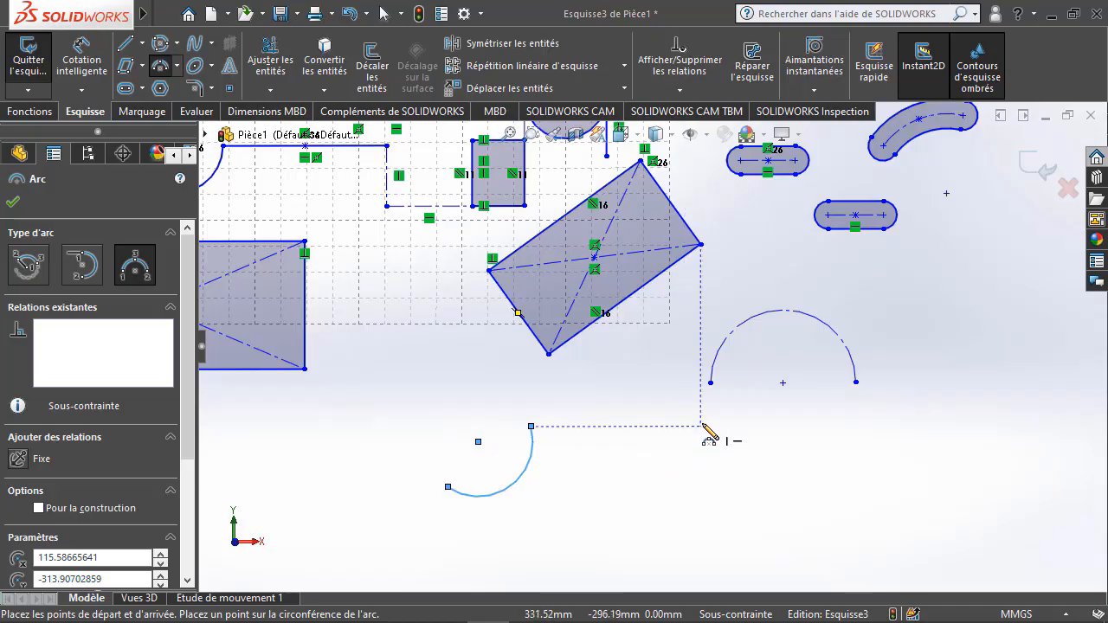
Draw a second three-point arc below the semicircular construction arc, bulging toward the upper right, and end the arc command
left_click(703, 426)
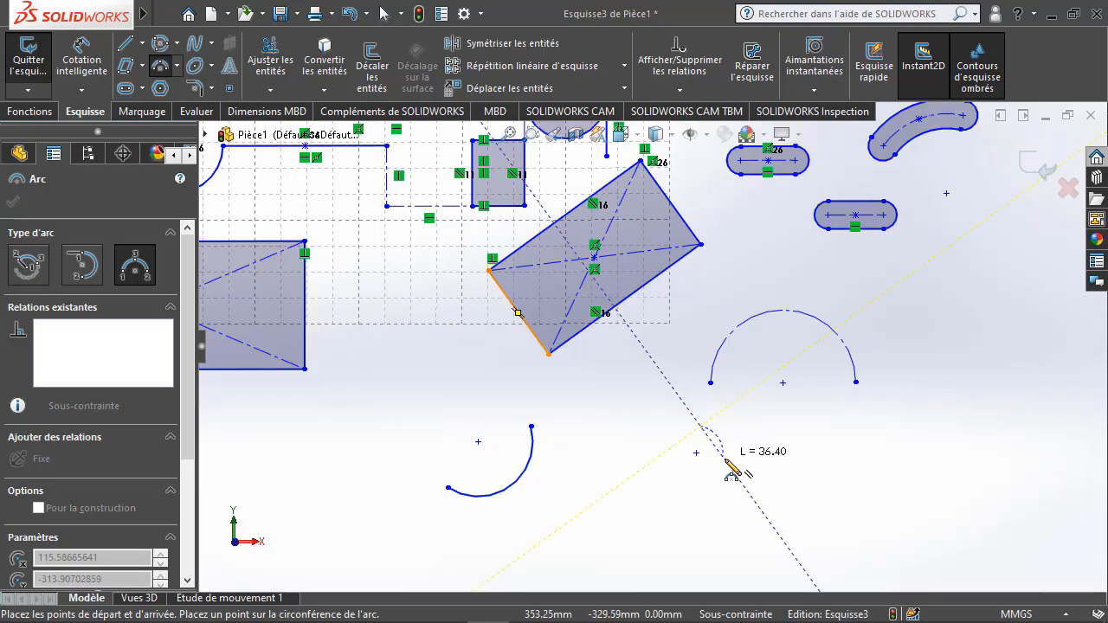
left_click(798, 476)
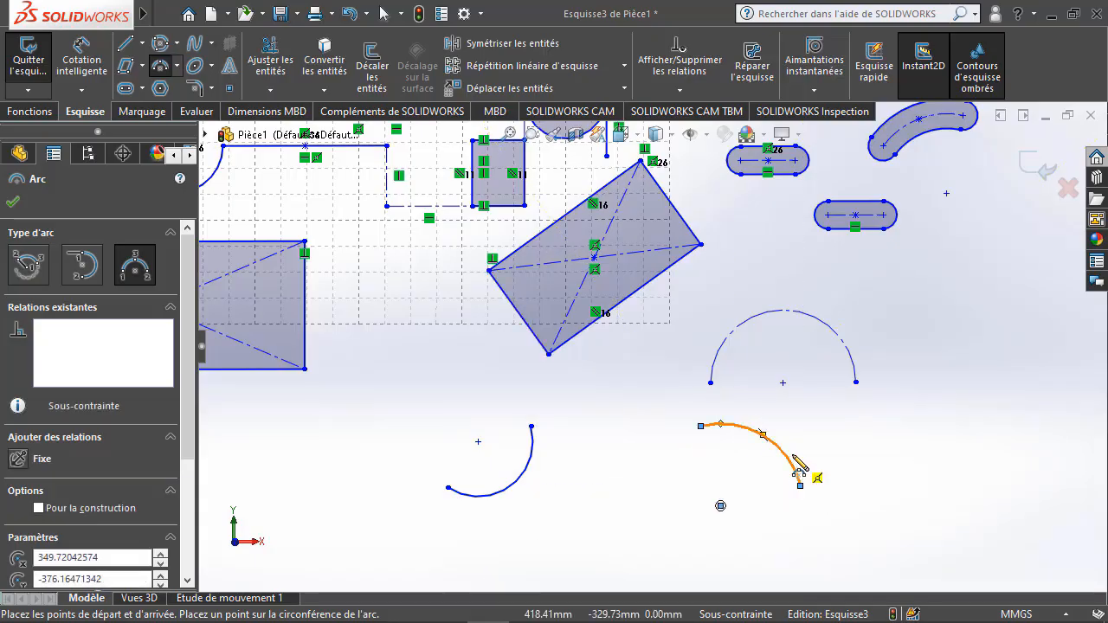
key("Escape")
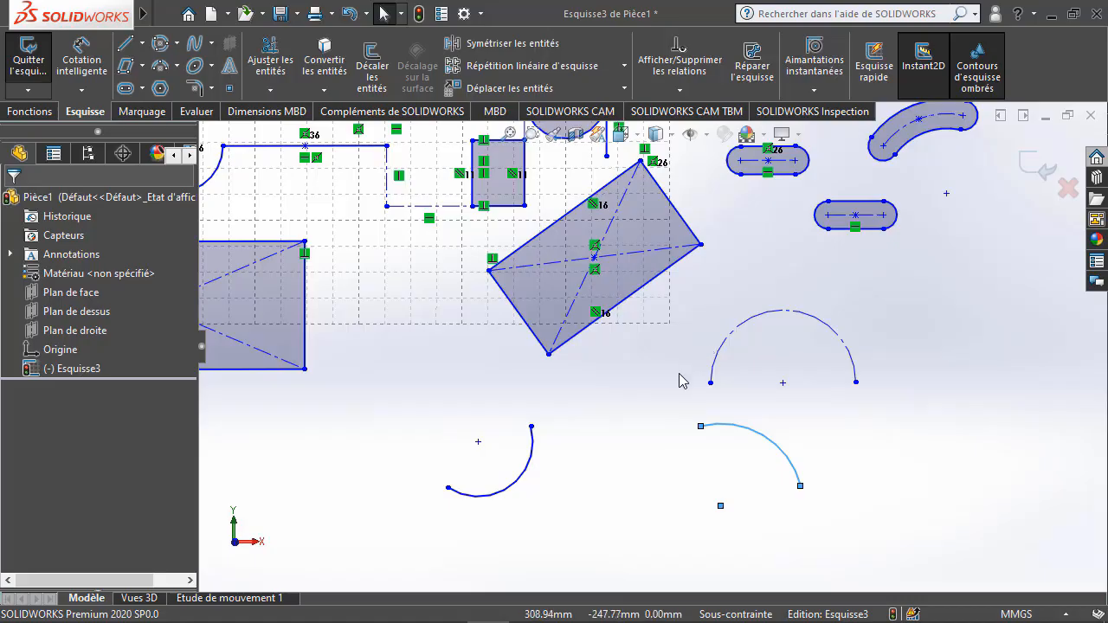
left_click(680, 277)
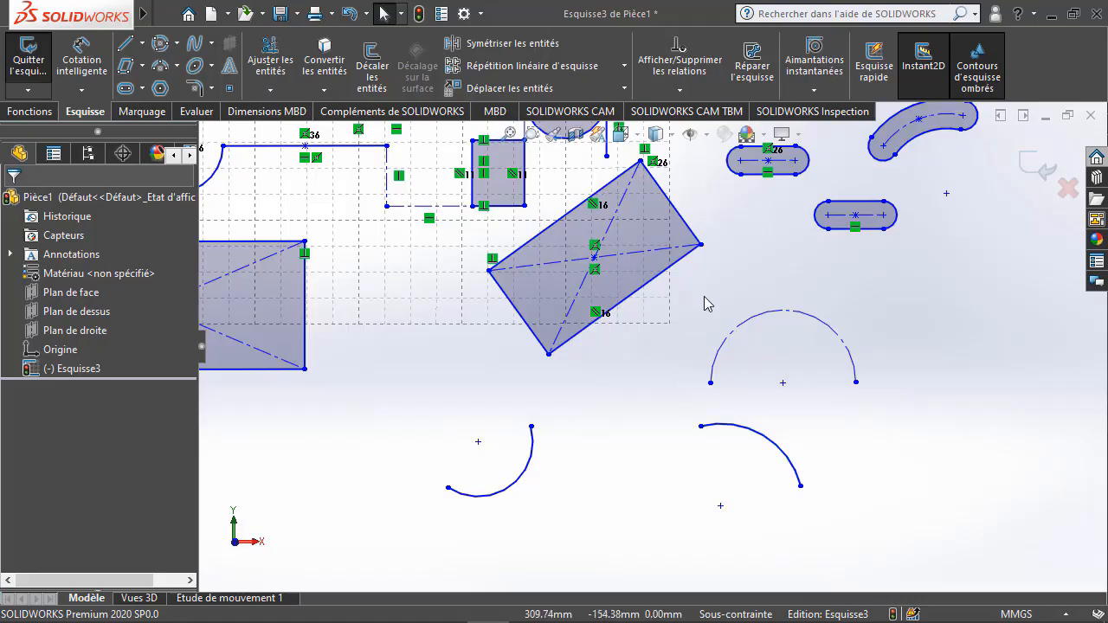
Draw an 8-sided polygon with an inscribed circle about 134 mm in diameter below the large rectangle, rotated 90° with a vertex pointing up
left_click(161, 88)
key("f")
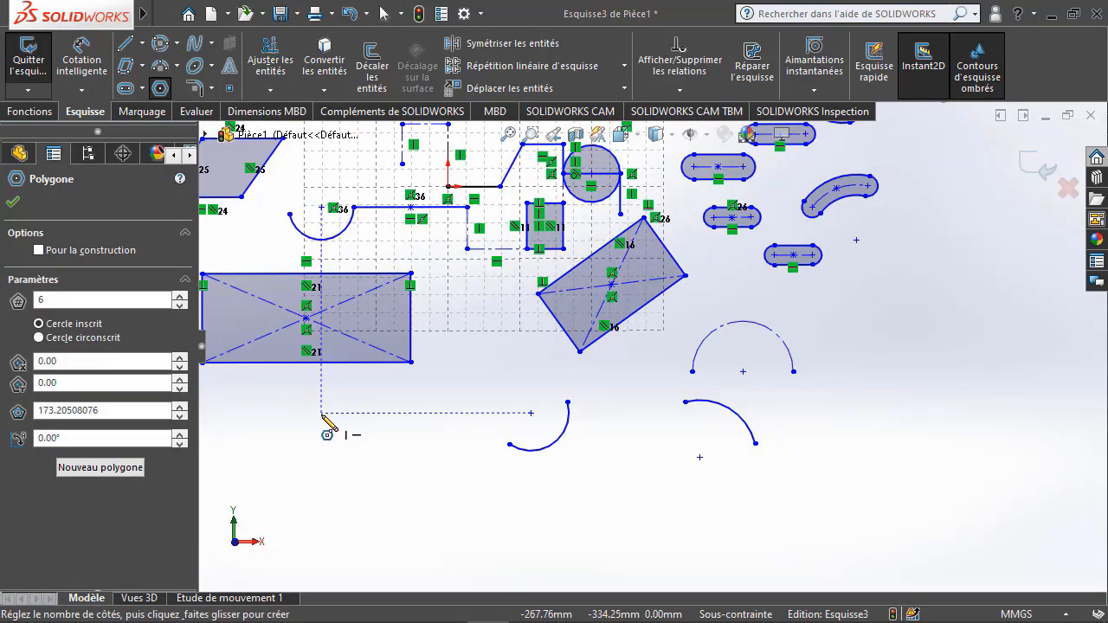
scroll(322, 416, "down", 2)
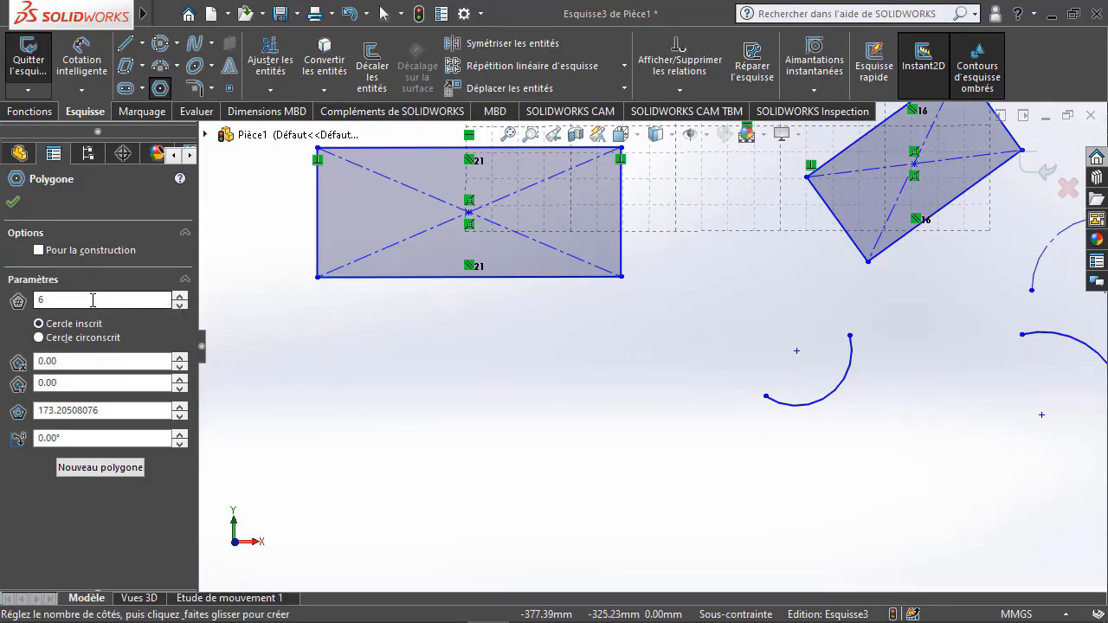
left_click_drag(92, 300, 4, 300)
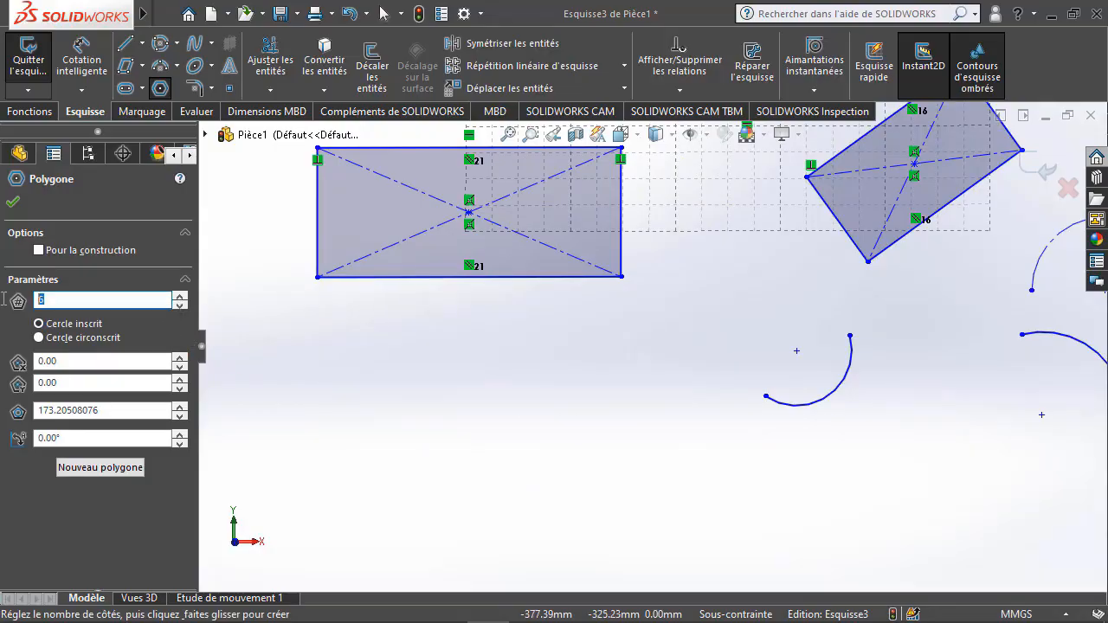
left_click(181, 297)
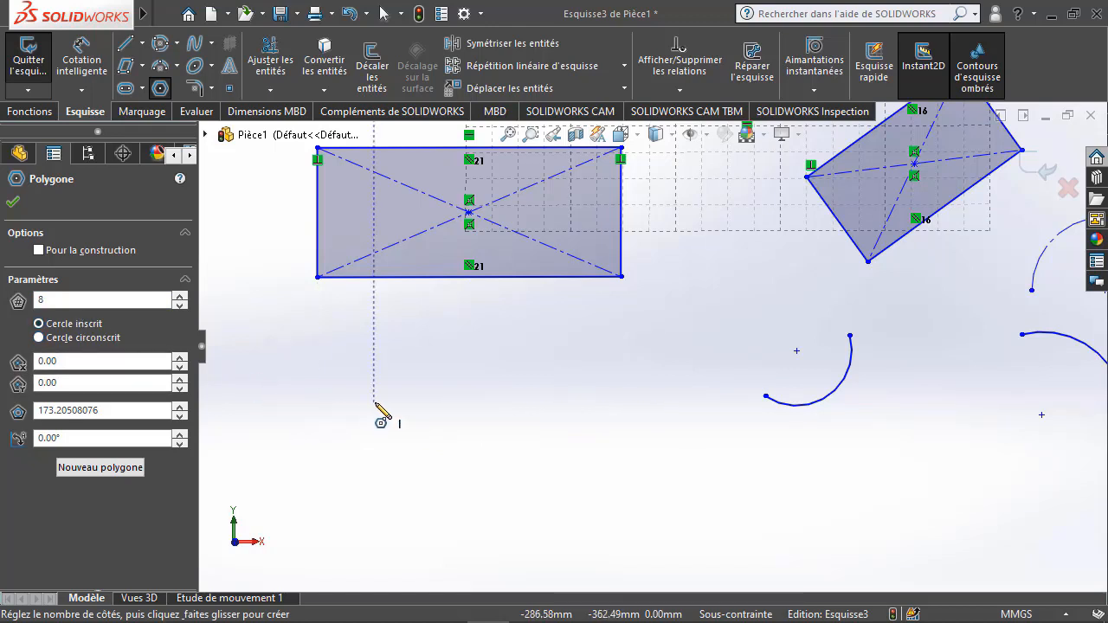
left_click(388, 430)
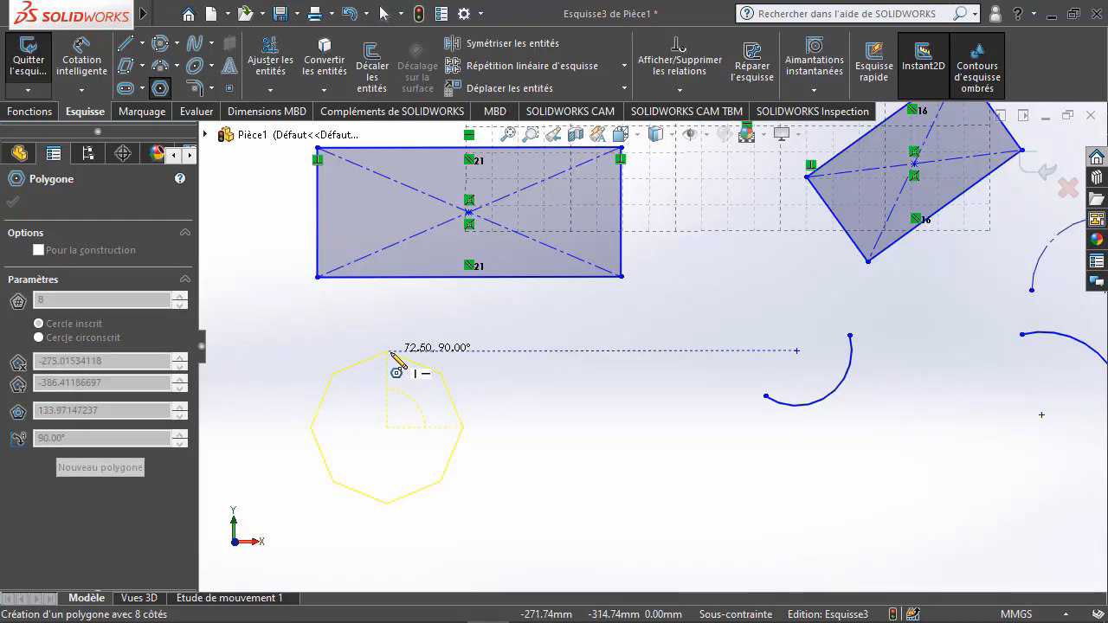
left_click(392, 353)
key("Escape")
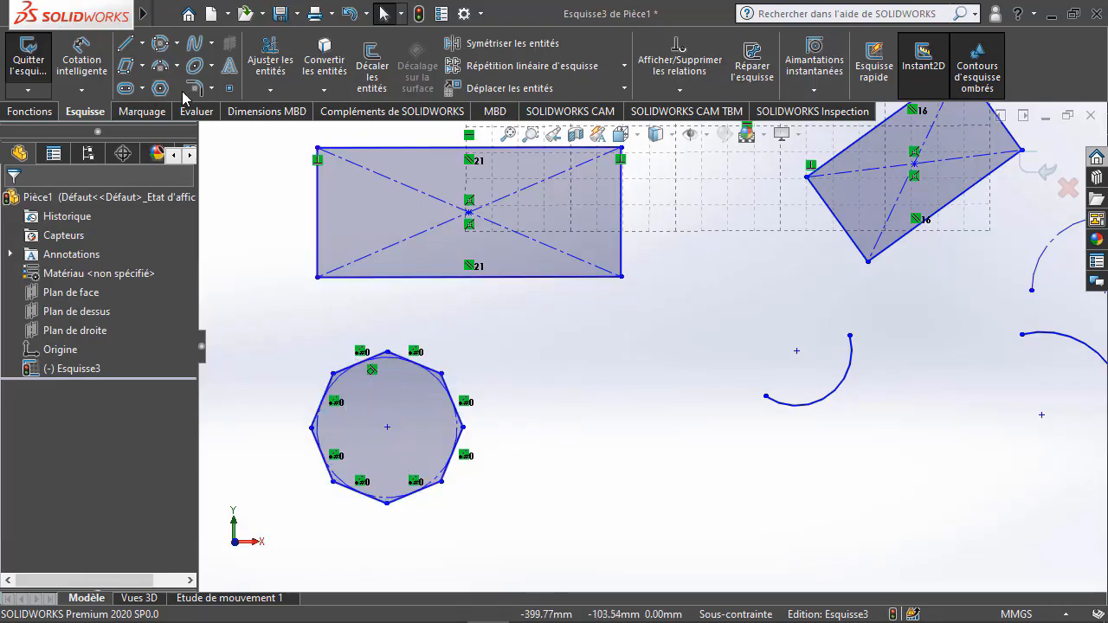
Draw a 6-sided polygon with a circumscribed circle about 135 mm in diameter to the right of the octagon, rotated 90°
left_click(160, 87)
double_click(138, 301)
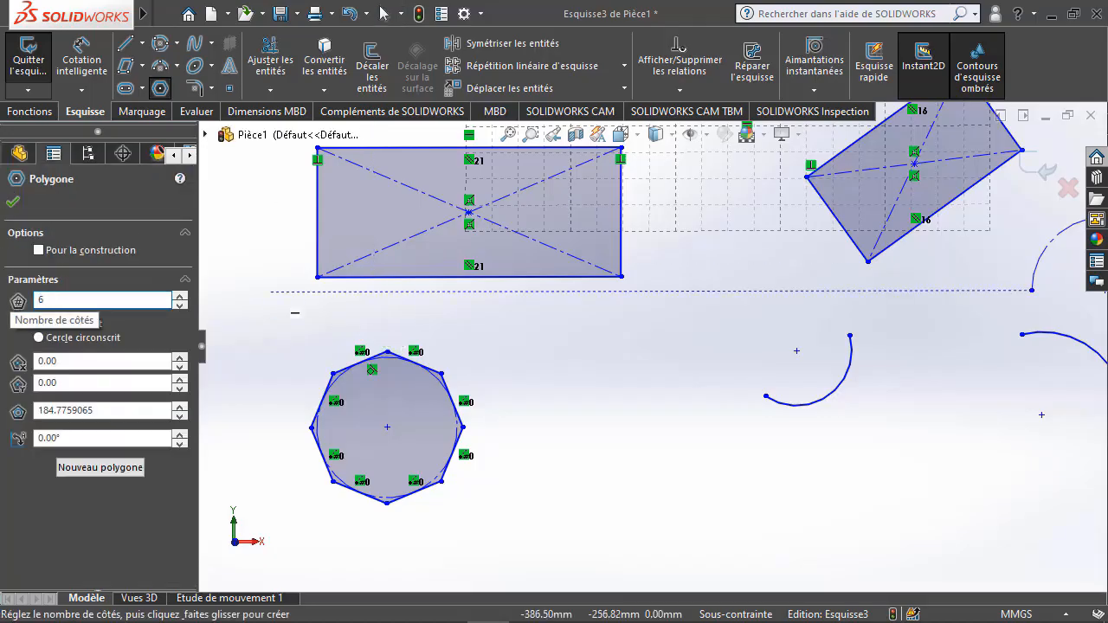
left_click(44, 340)
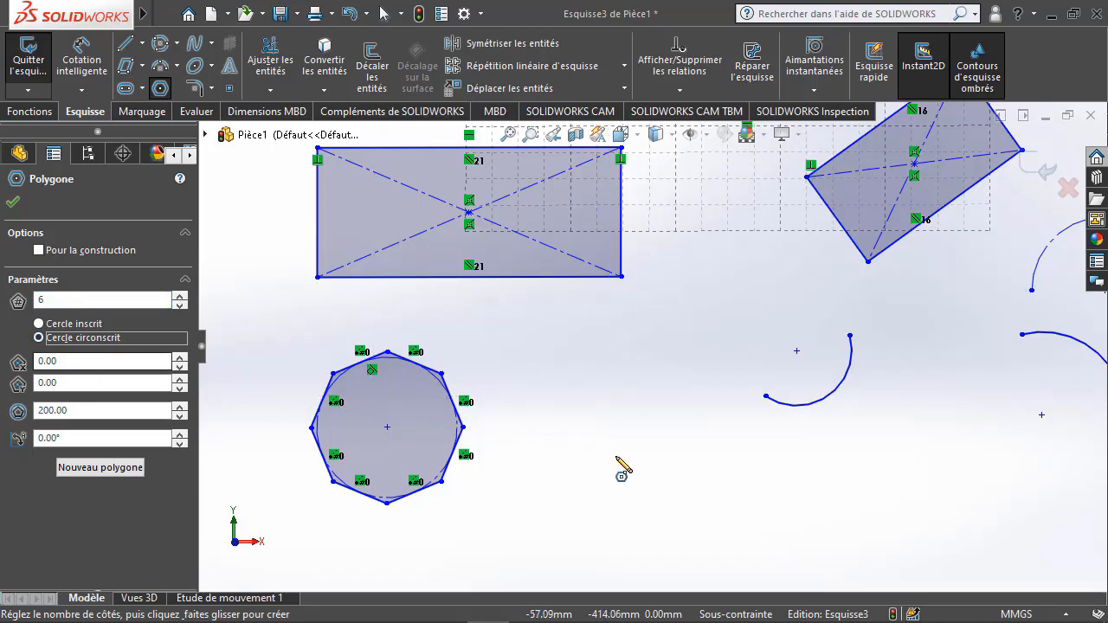
left_click_drag(616, 457, 615, 387)
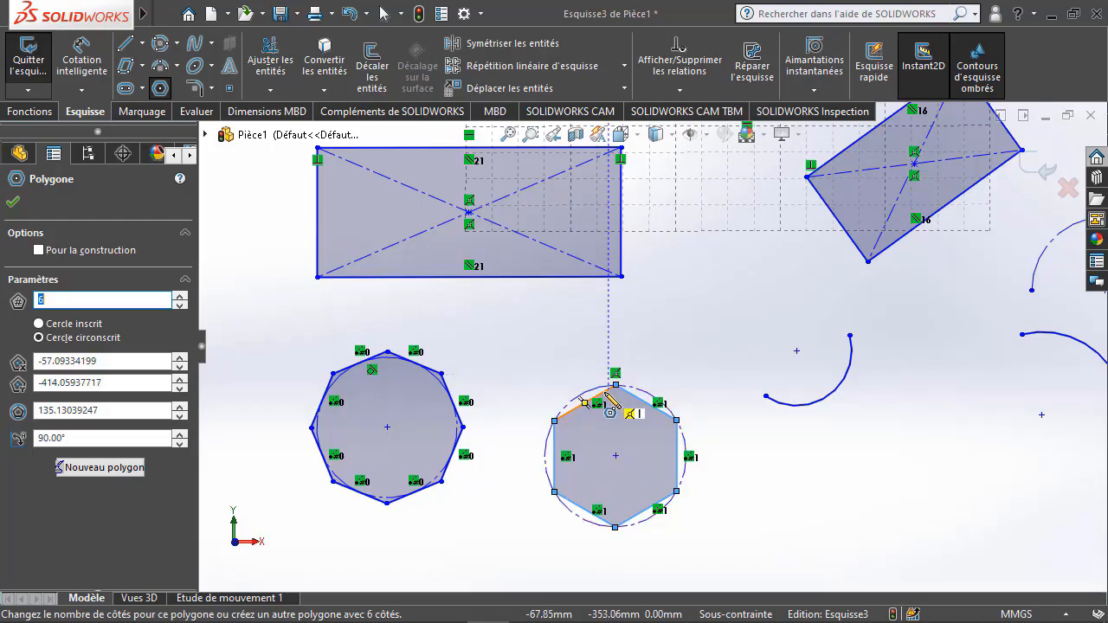
key("Escape")
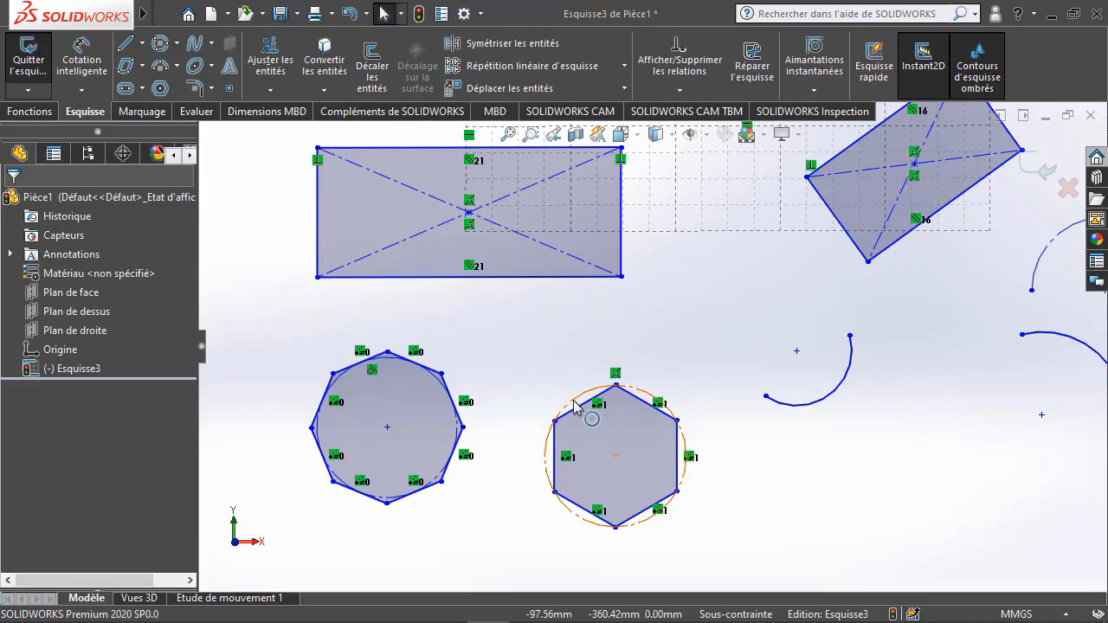
Inspect the properties of the hexagon's upper-left side and highlight the pattern relation on the octagon's sides
left_click(586, 408)
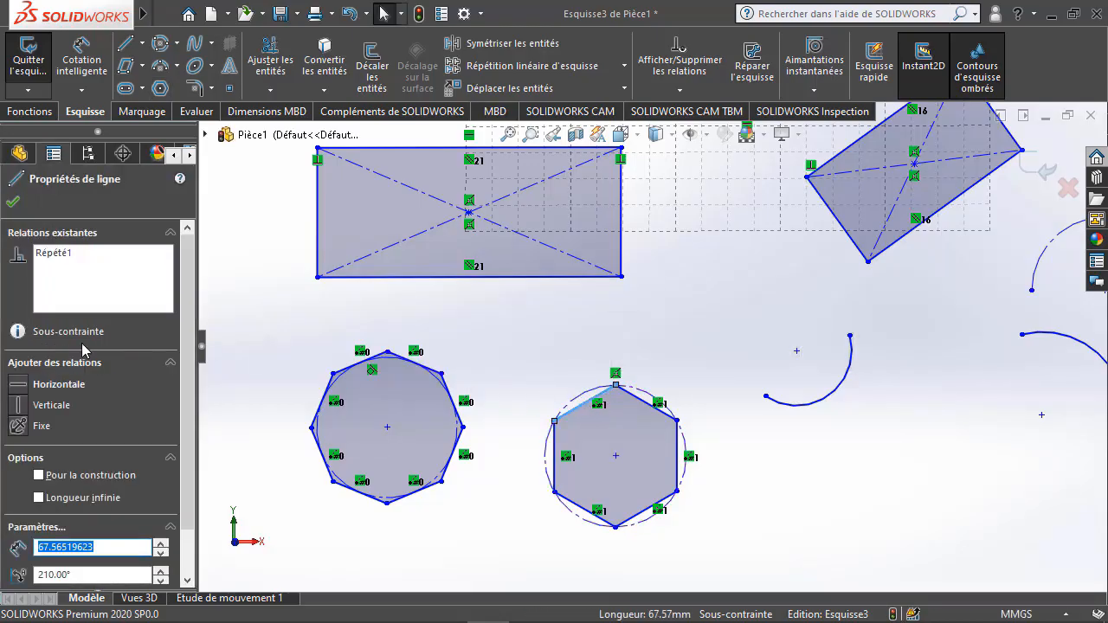
left_click(439, 342)
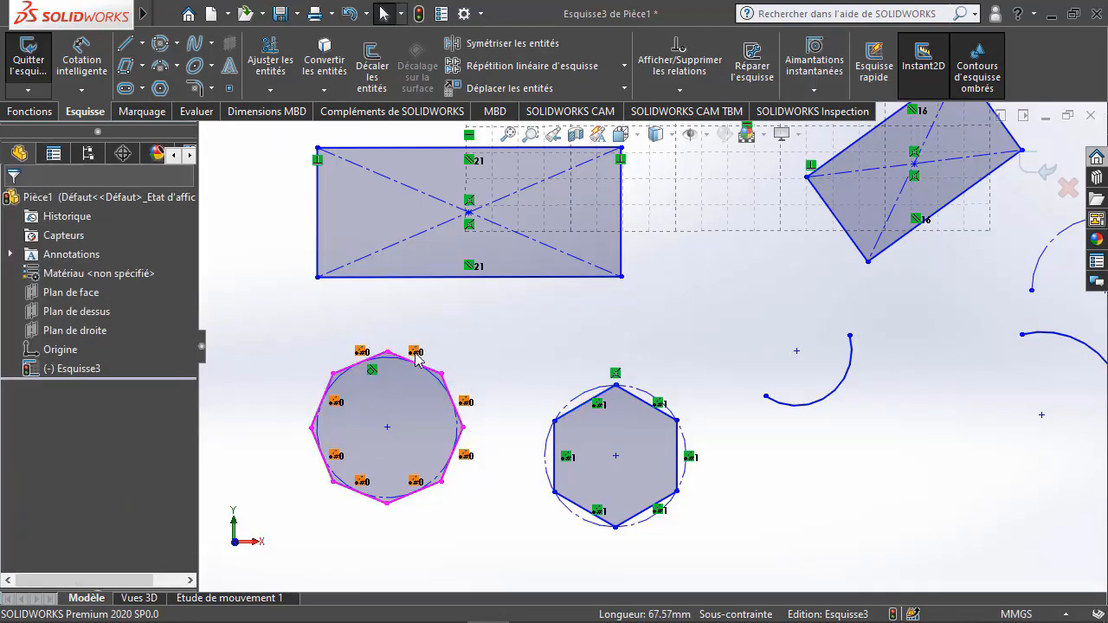
left_click(416, 354)
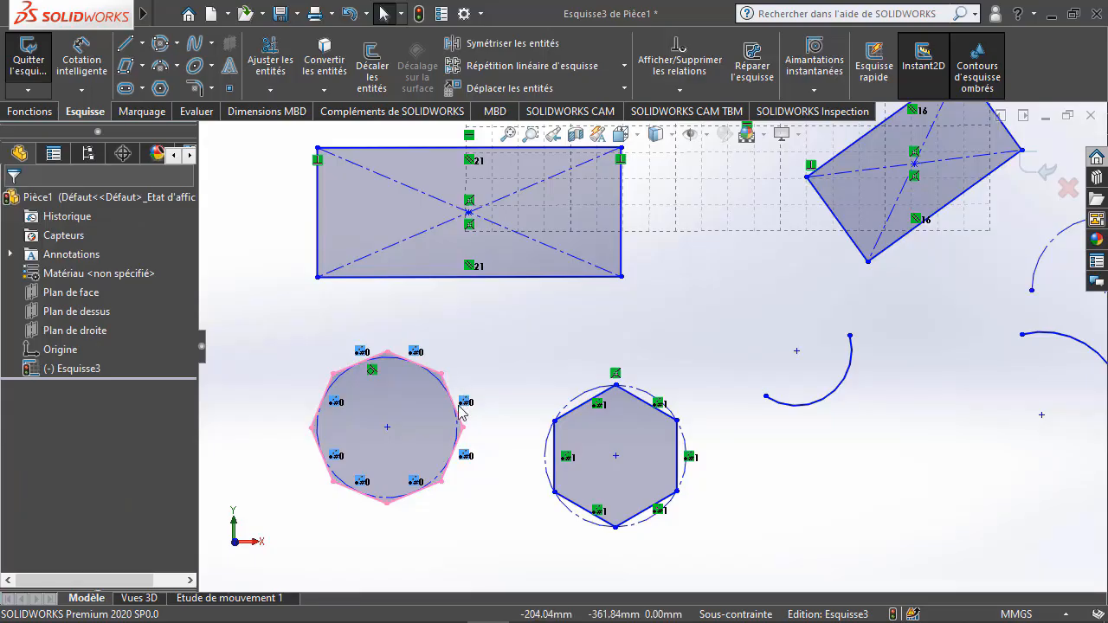
Try to draw a 6-sided construction polygon with an inscribed circle about 107 mm in diameter right of the existing hexagon, rotated 90°
left_click(385, 305)
left_click(160, 87)
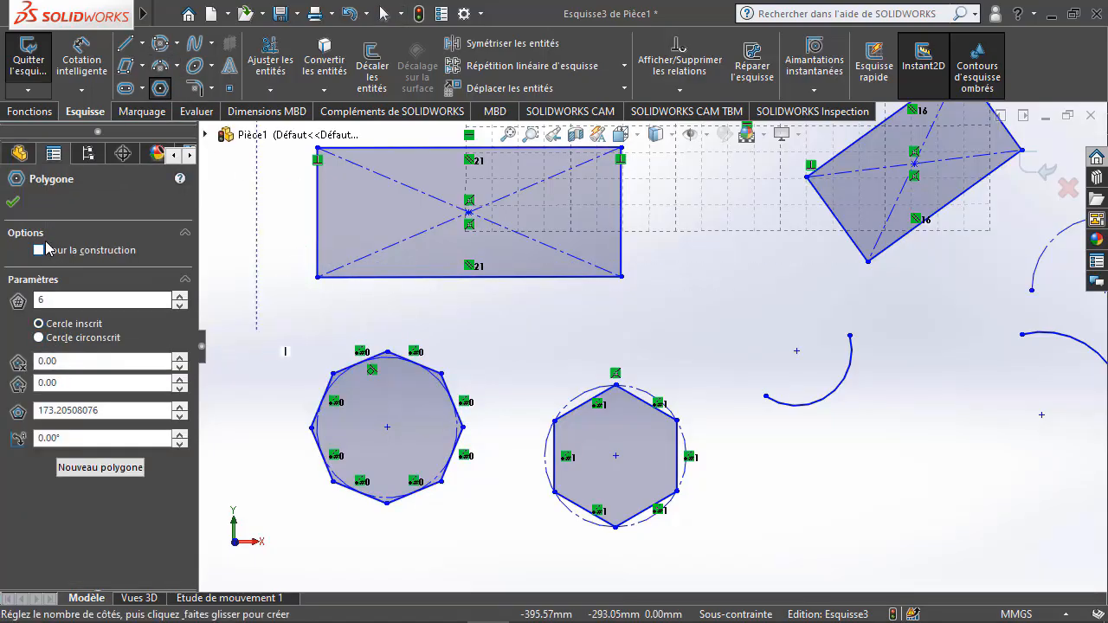
left_click(39, 251)
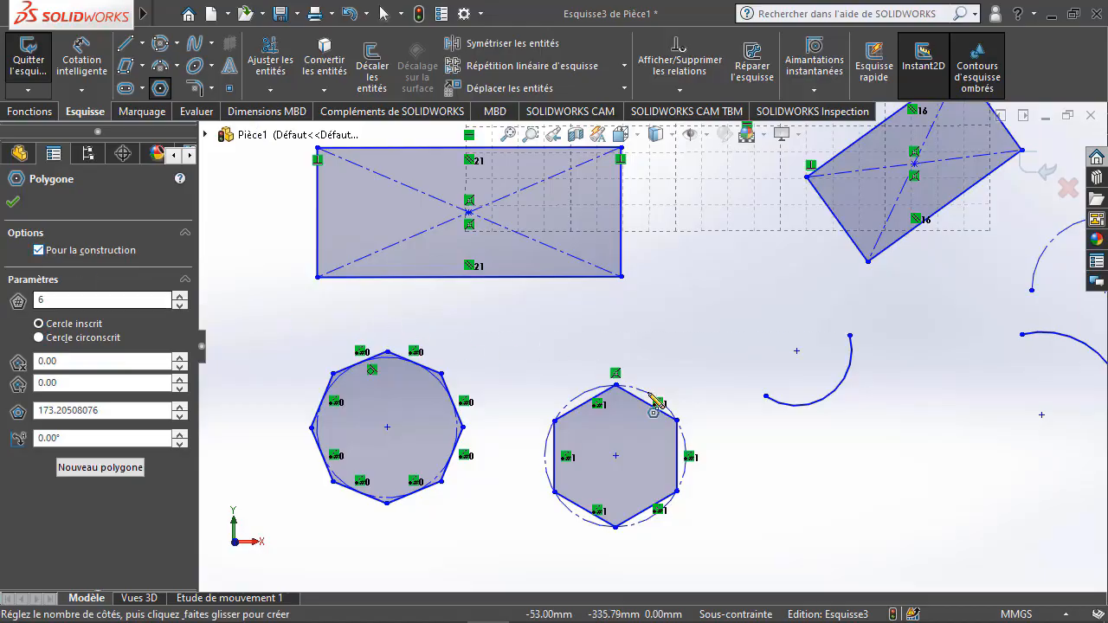
left_click(915, 481)
left_click(926, 426)
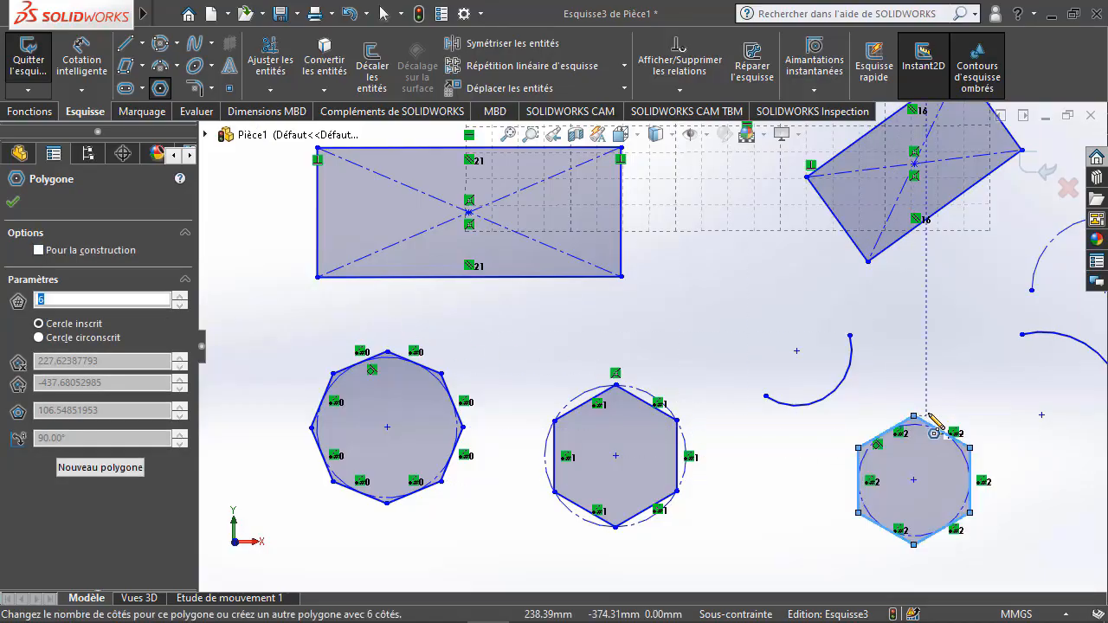
key("Escape")
scroll(879, 455, "down", 2)
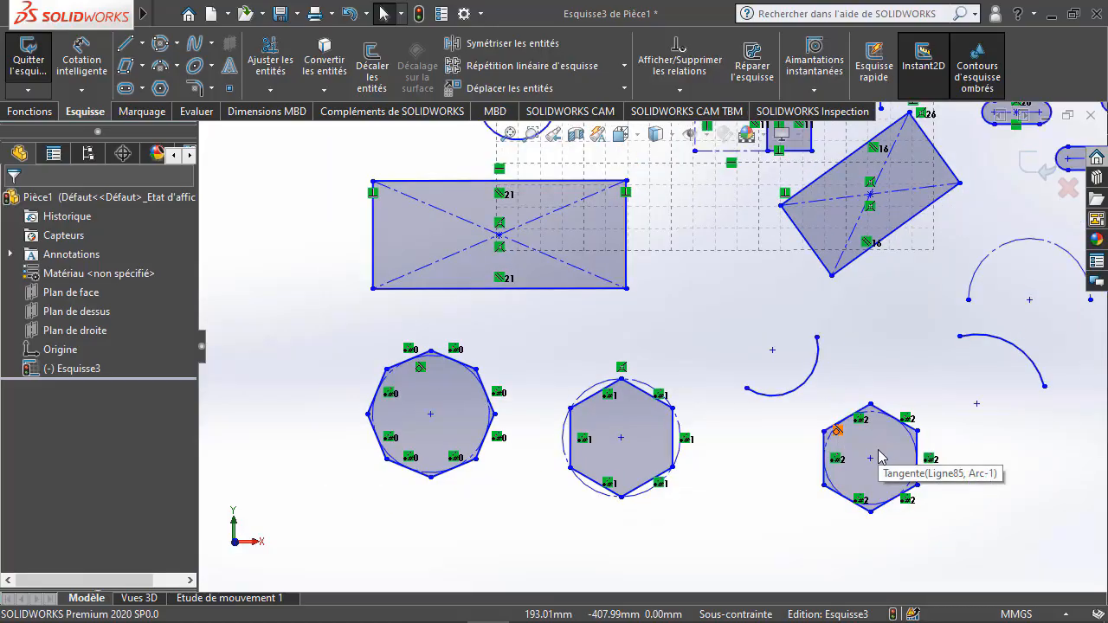
Delete the small solid-line hexagon below the three-point arcs together with its inscribed circle
scroll(839, 404, "up", 2)
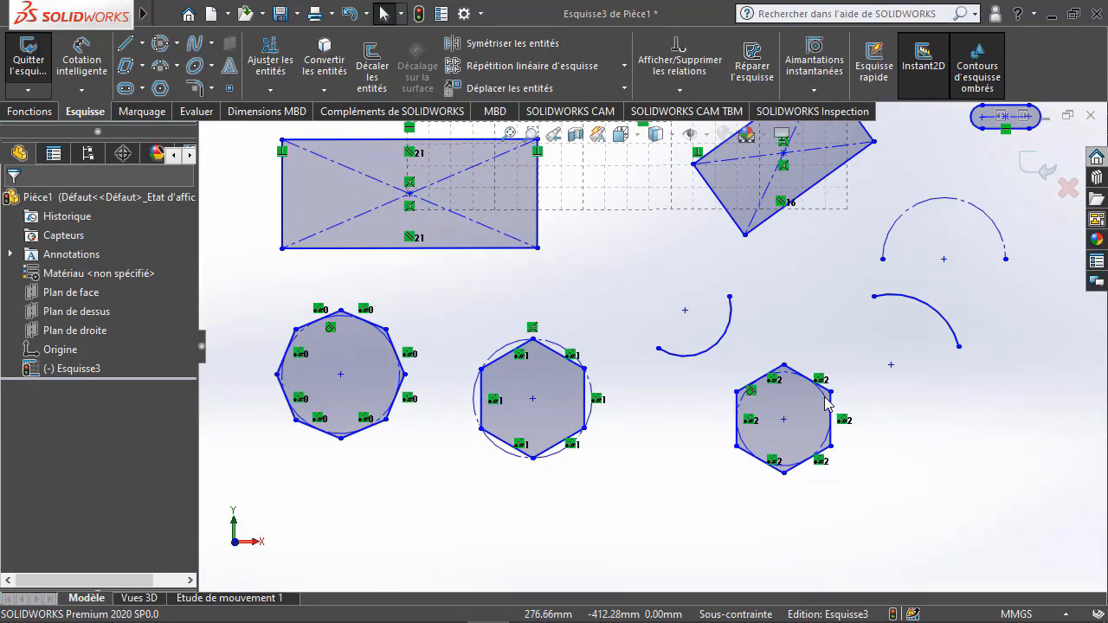
left_click_drag(710, 358, 870, 504)
key("Delete")
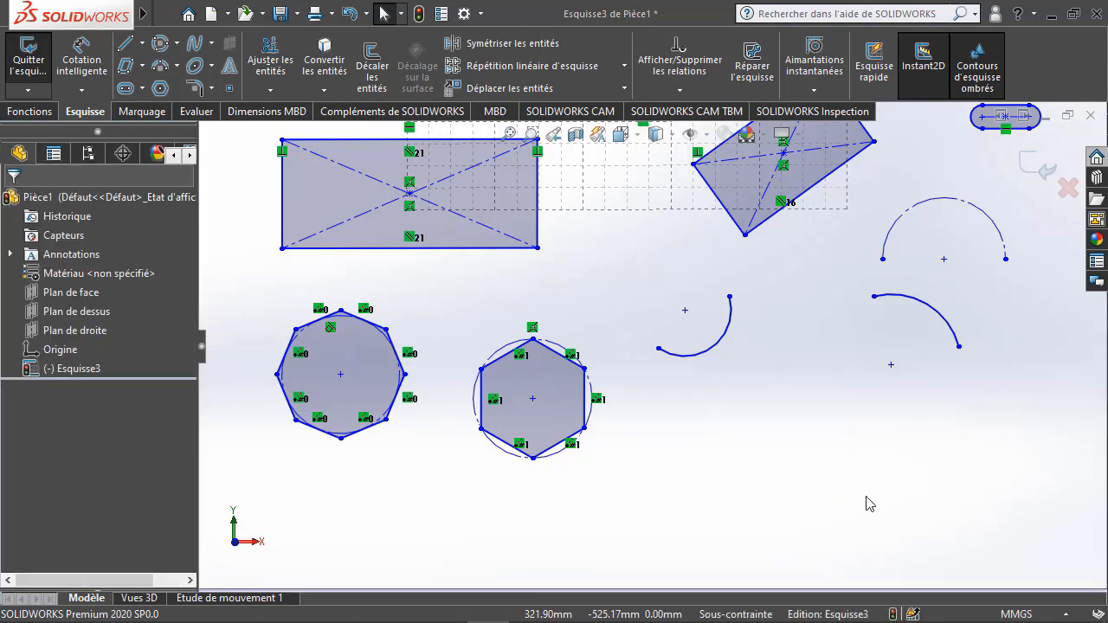
Draw a 6-sided polygon with an inscribed circle about 156 mm in diameter below the arcs, rotated 90°, and make it construction geometry
left_click(160, 87)
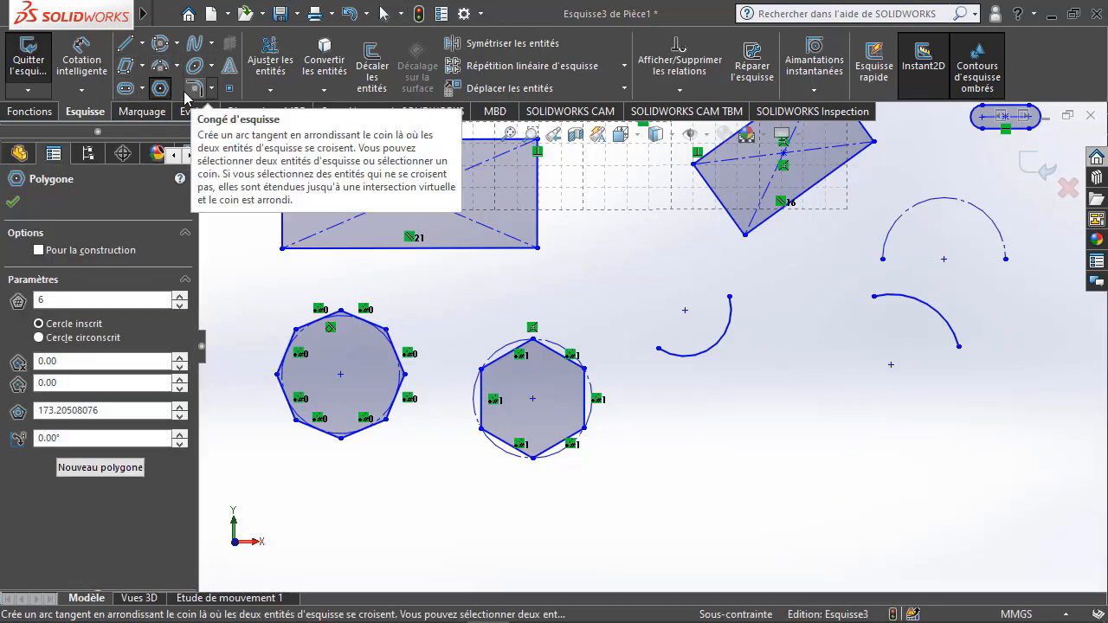
left_click(40, 252)
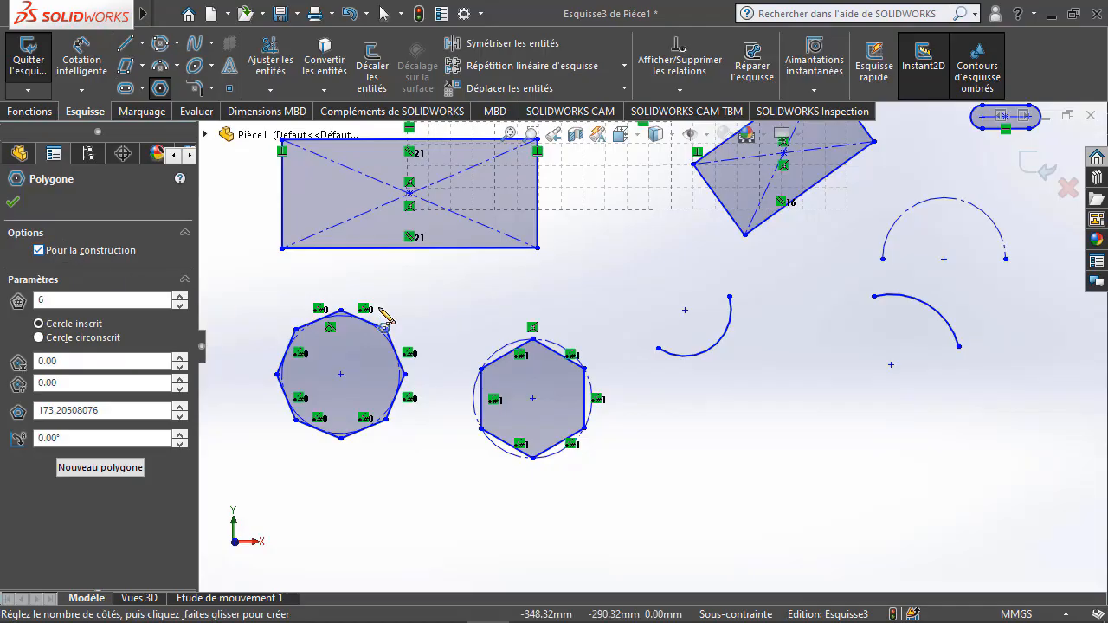
left_click(784, 444)
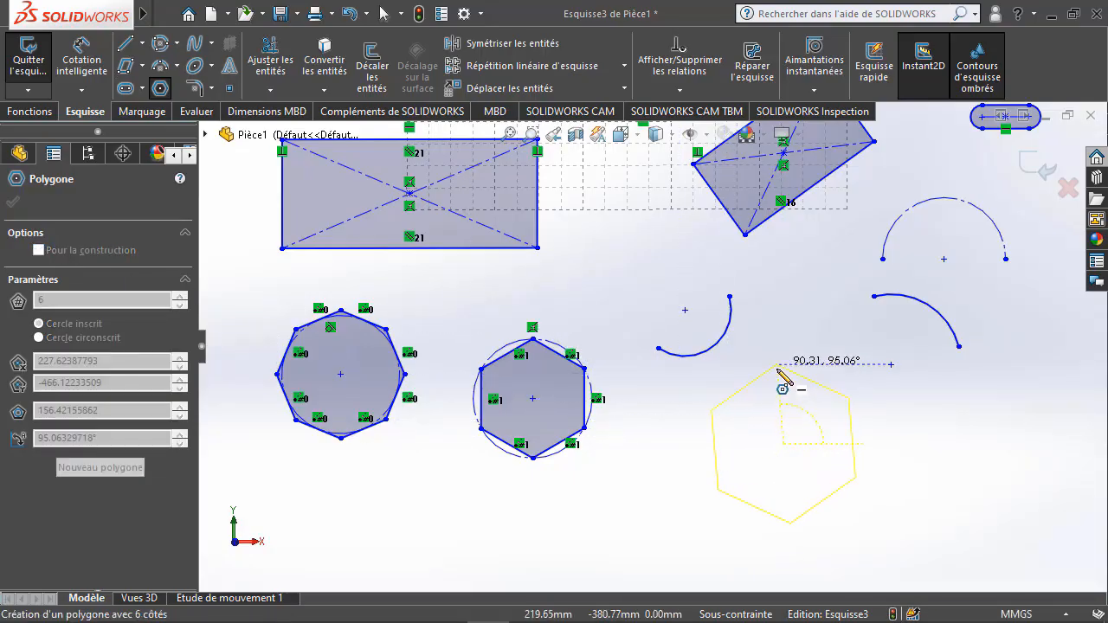
left_click(783, 367)
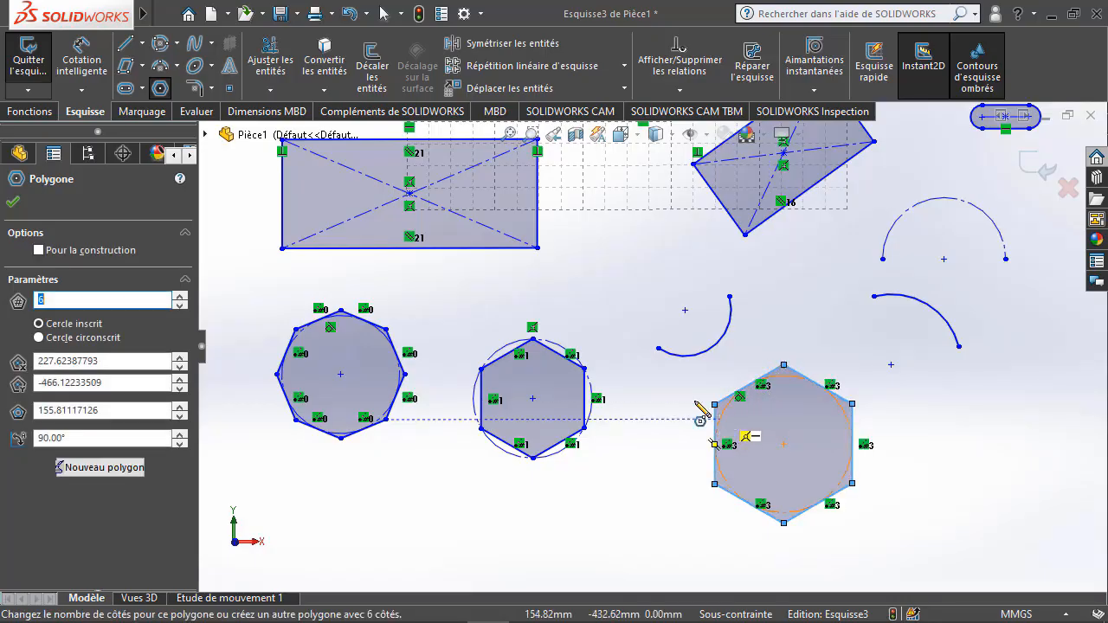
left_click(49, 250)
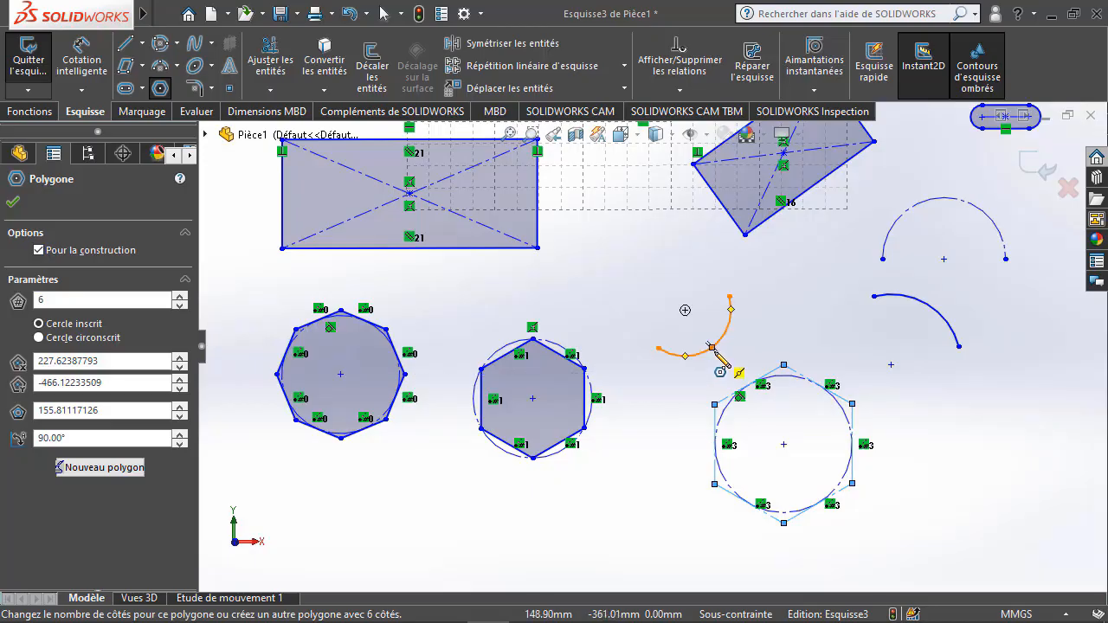
key("Escape")
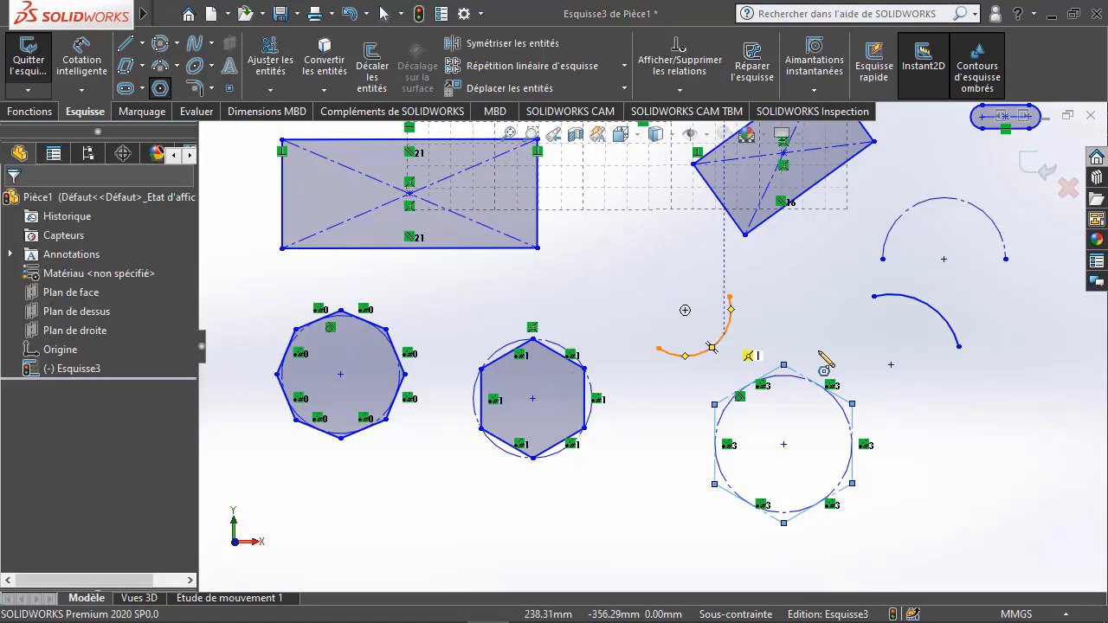
key("Escape")
Draw a wavy five-point spline about 571 mm long to the right of the construction hexagon
scroll(906, 382, "up", 2)
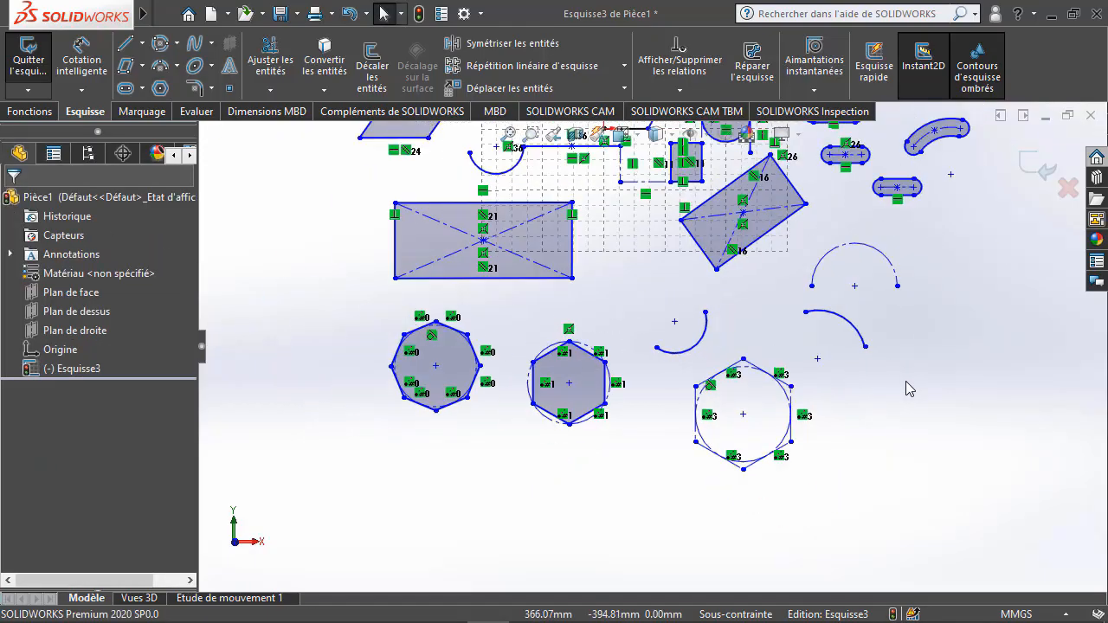
scroll(907, 382, "down", 1)
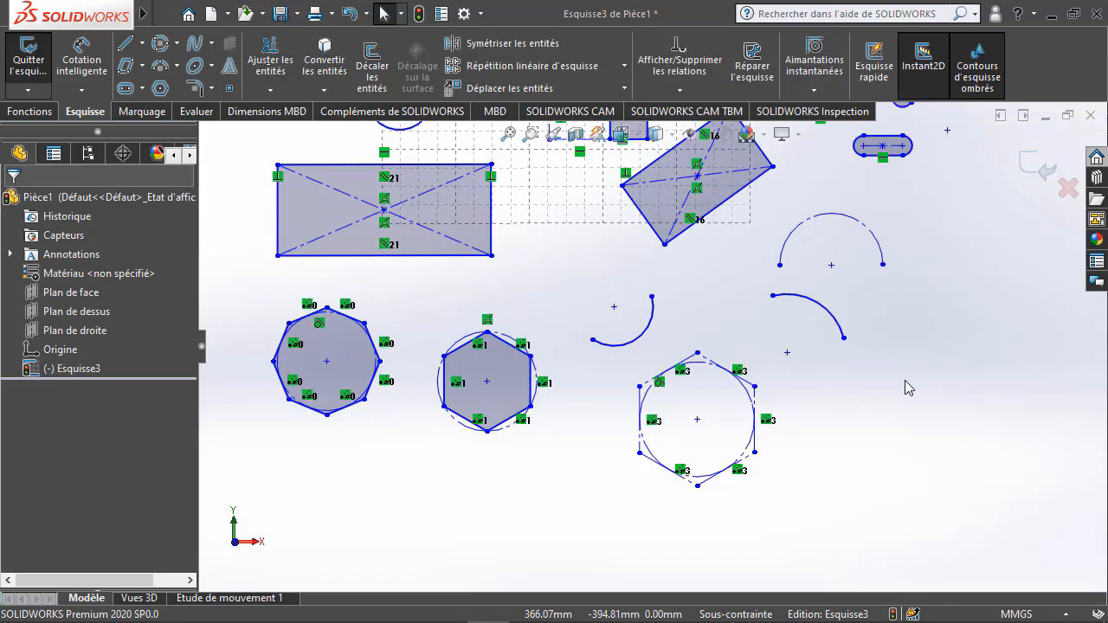
left_click(211, 43)
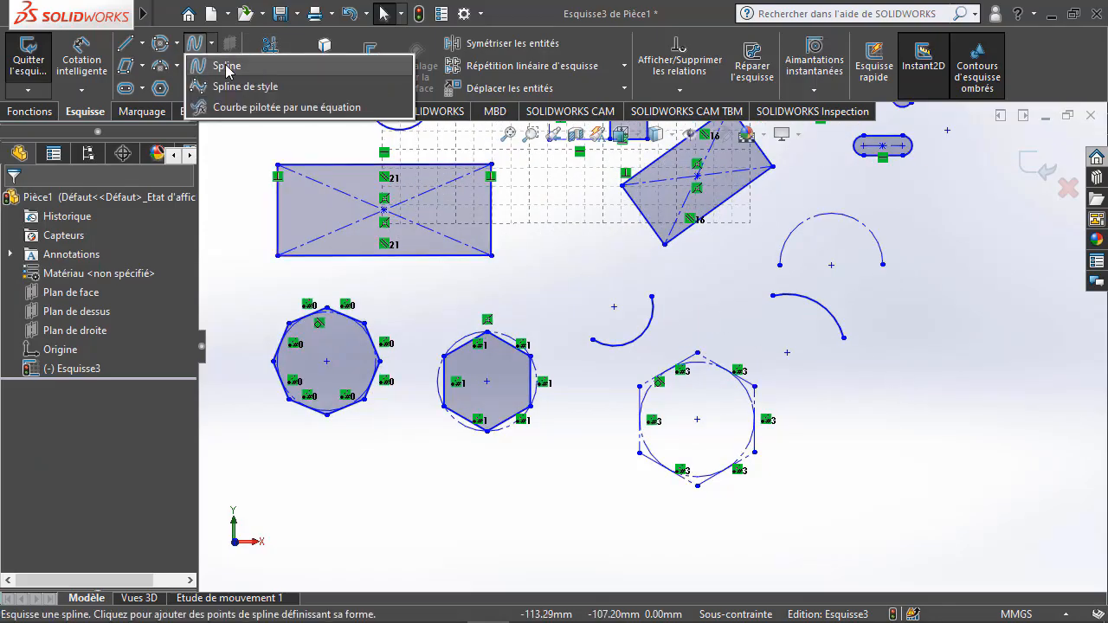
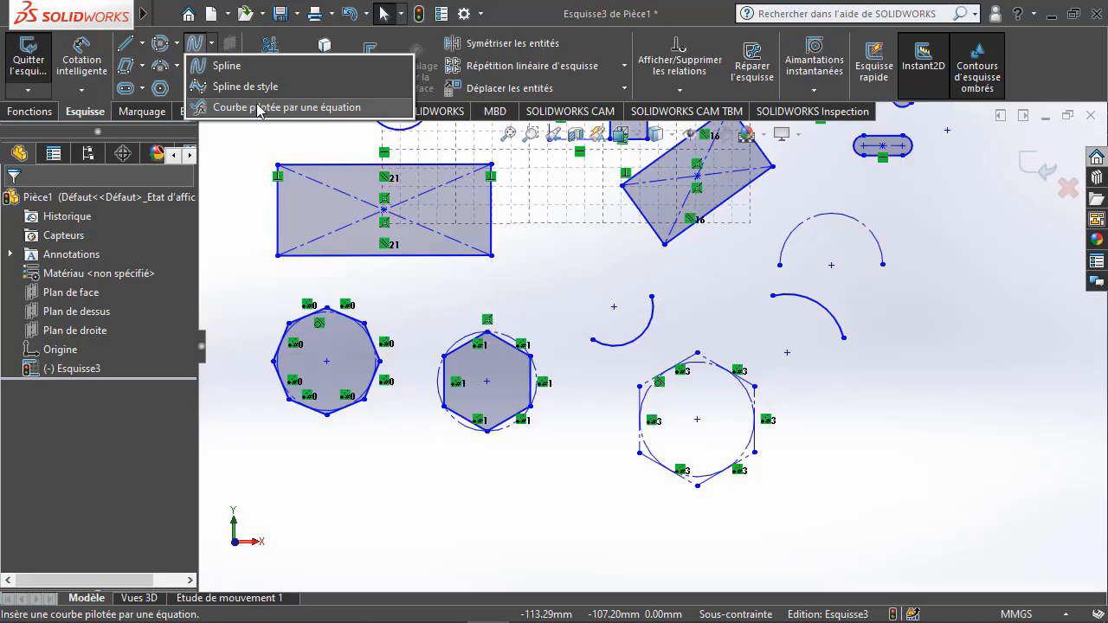
left_click(228, 66)
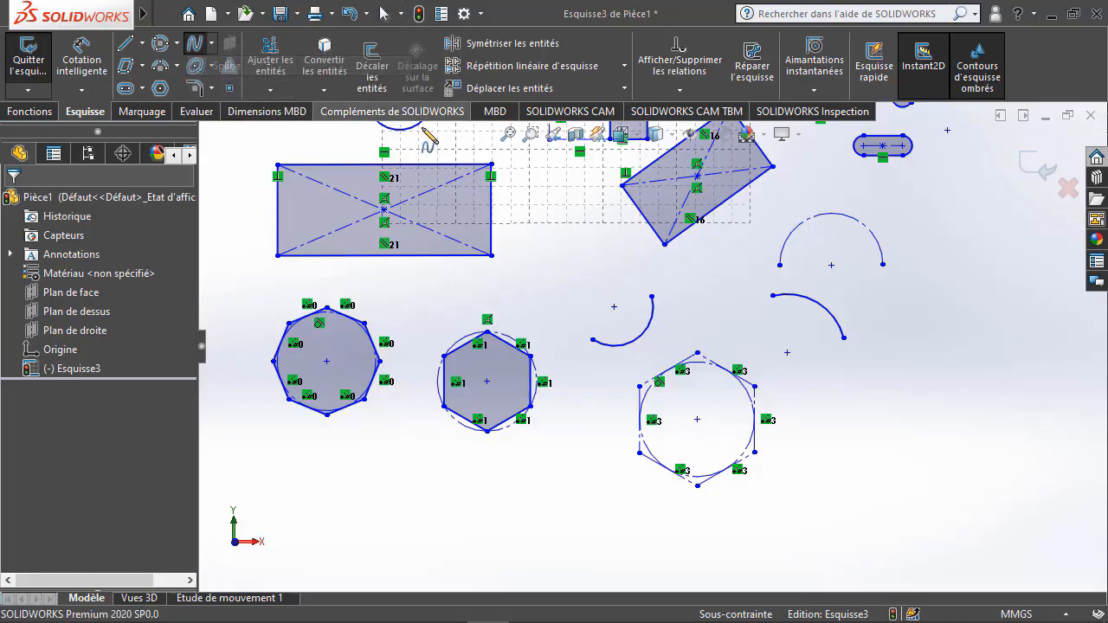
scroll(808, 421, "up", 2)
scroll(736, 400, "down", 2)
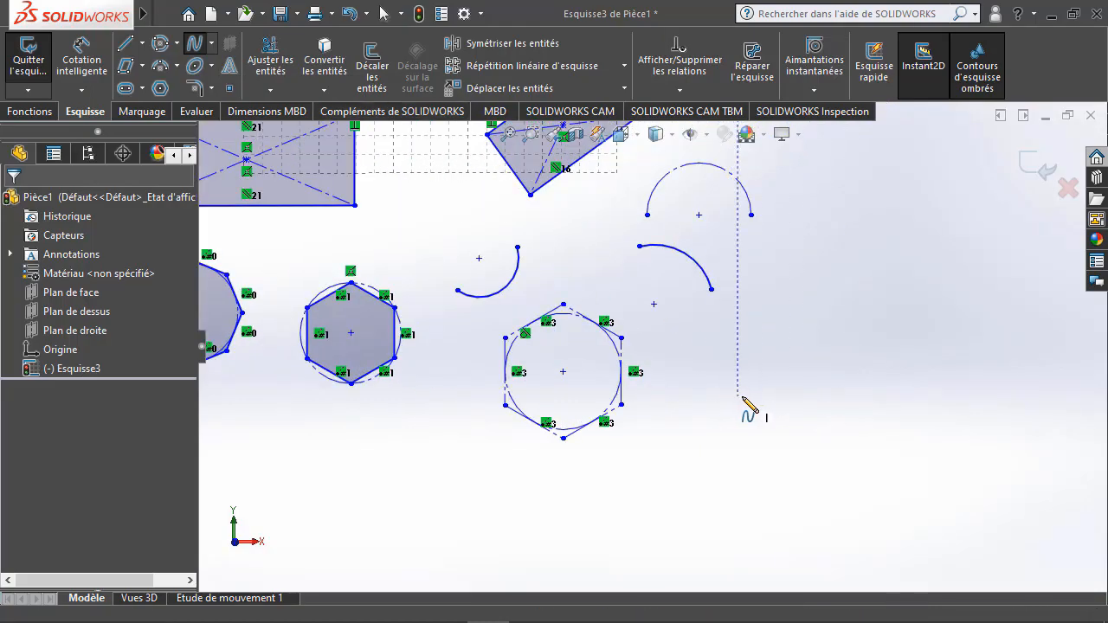
left_click(738, 397)
left_click(770, 304)
left_click(846, 382)
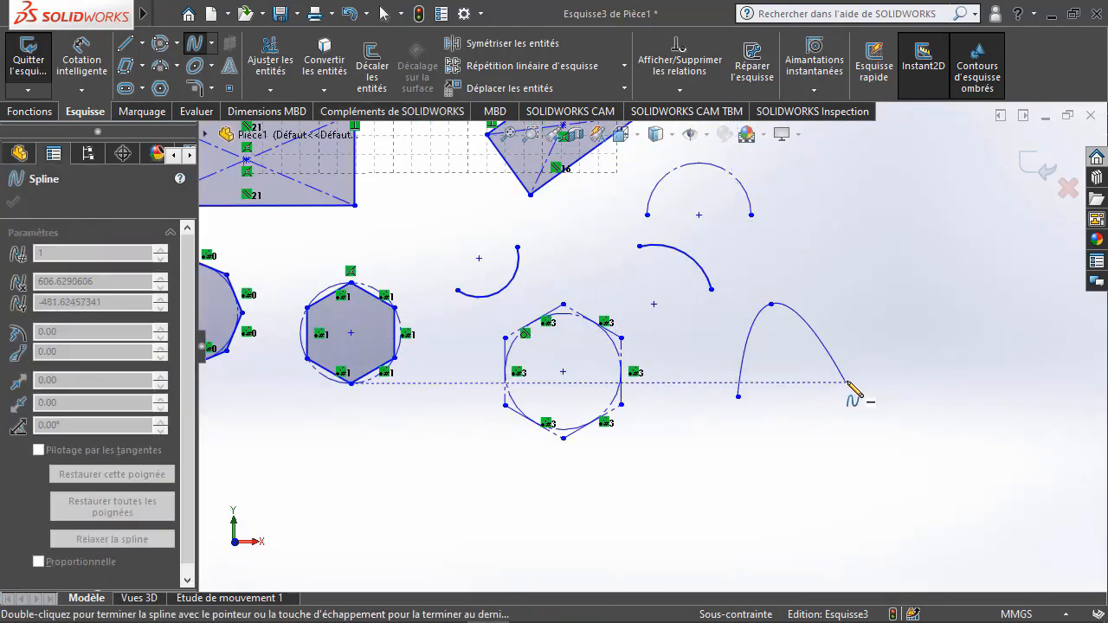
left_click(885, 281)
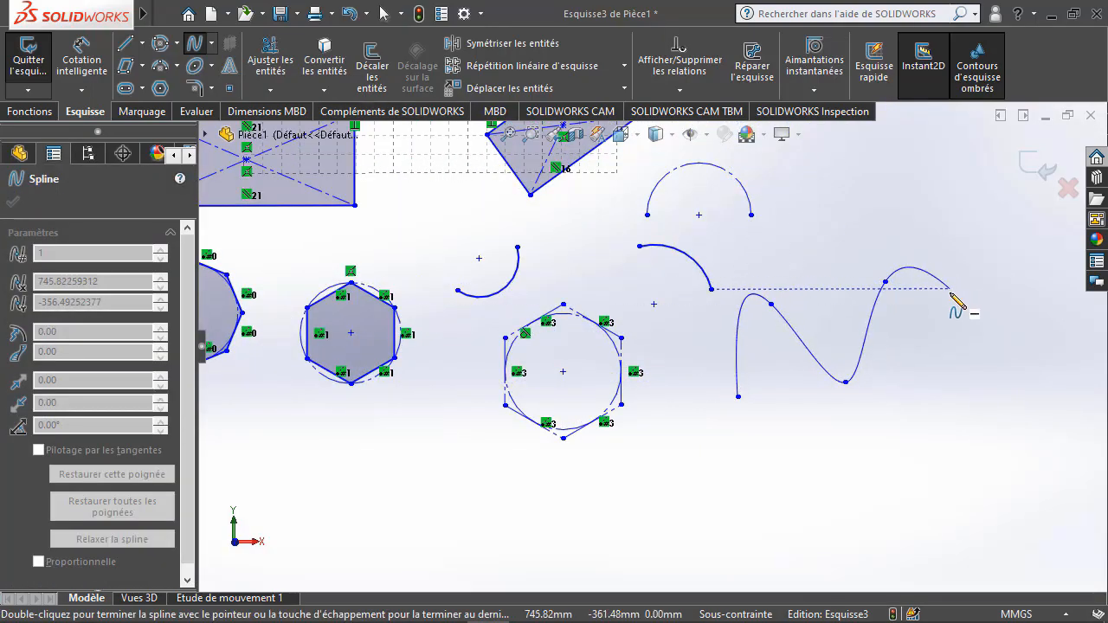
double_click(950, 289)
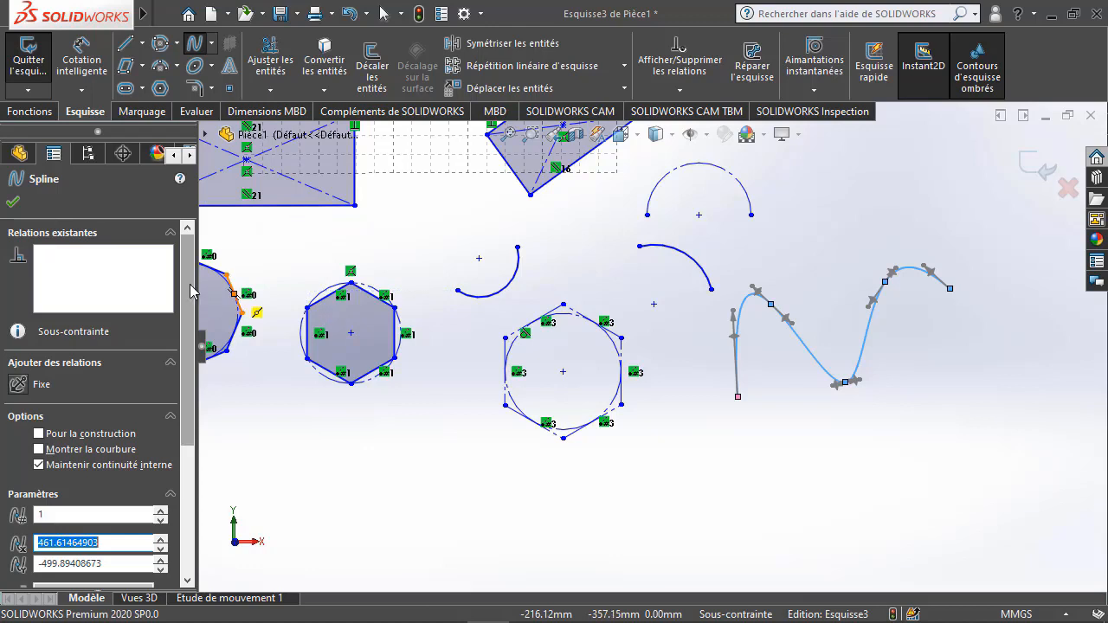
Show the curvature combs of the five-point spline and accept a scale of 25 and density of 96
scroll(191, 291, "down", 3)
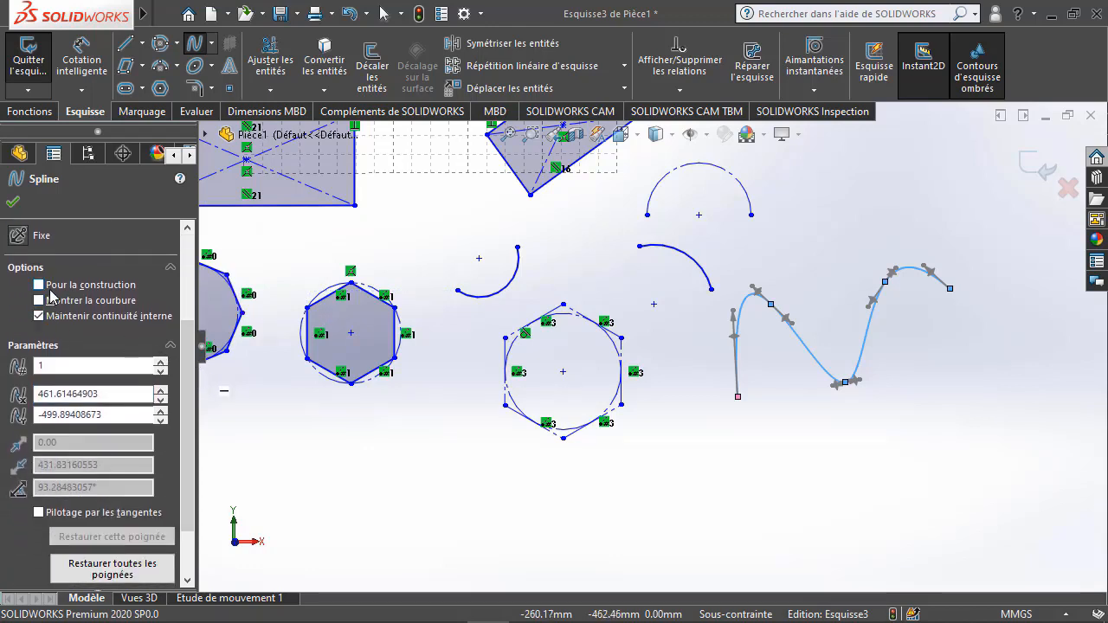
left_click(44, 302)
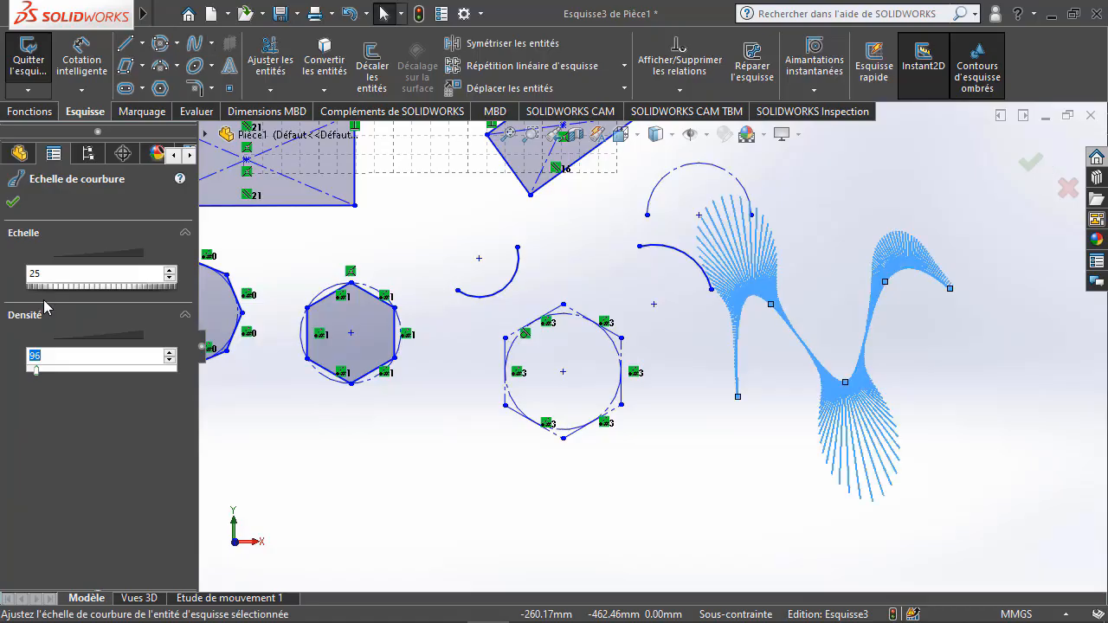
left_click(12, 203)
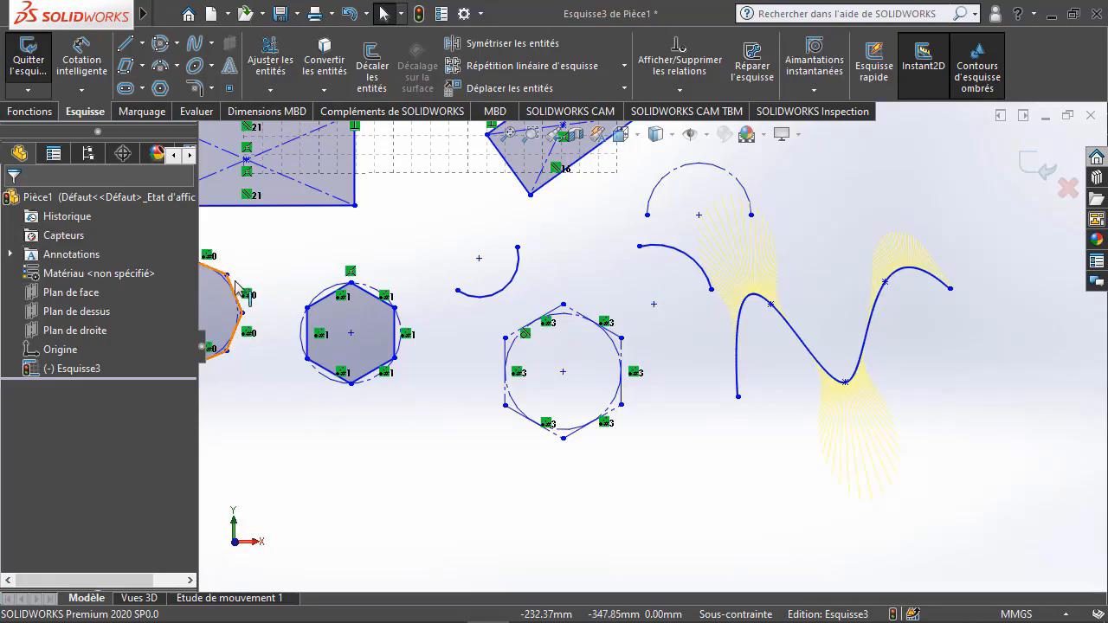
Hide the curvature combs of the five-point spline and close its properties
left_click(788, 336)
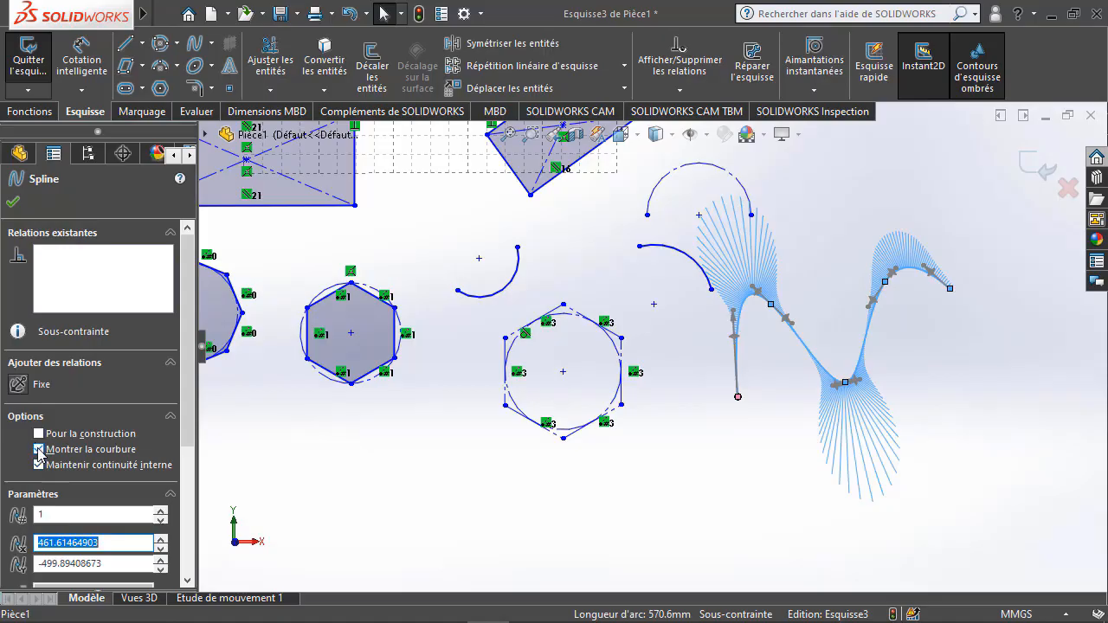
left_click(39, 449)
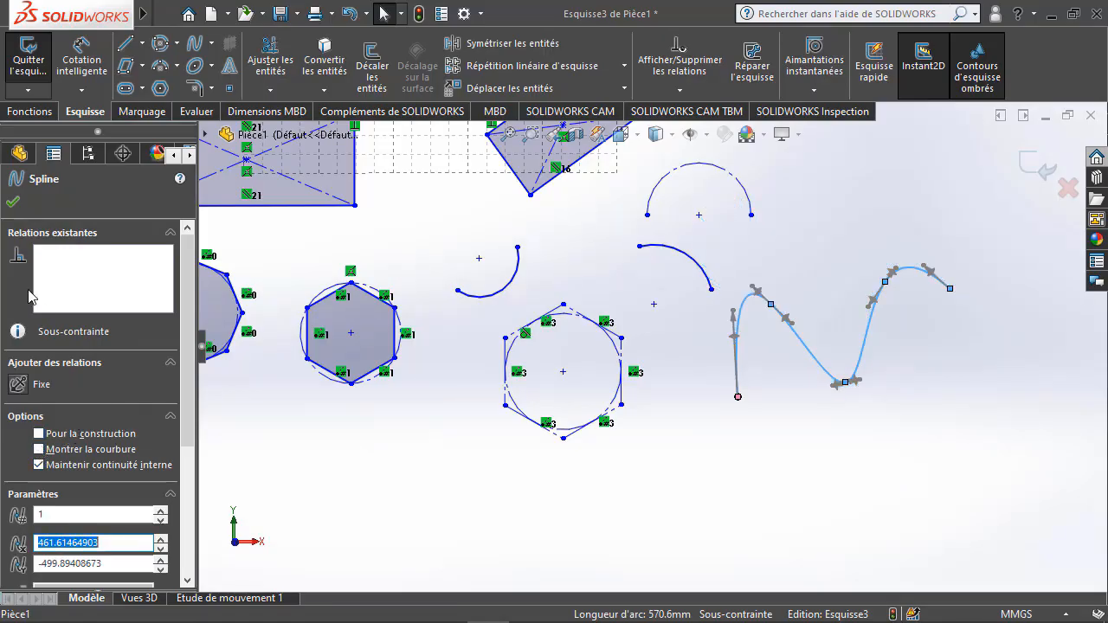
left_click(12, 201)
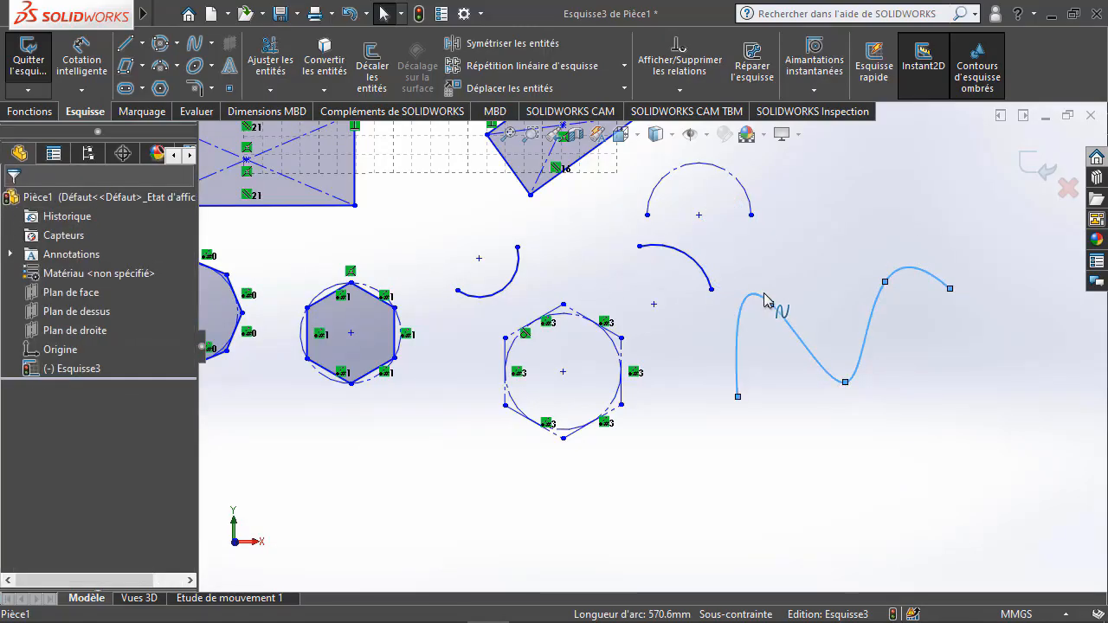
Draw a Bézier style spline with seven zigzag control points below the hexagons, running from lower left to right, and accept it
scroll(390, 369, "up", 3)
scroll(390, 395, "down", 2)
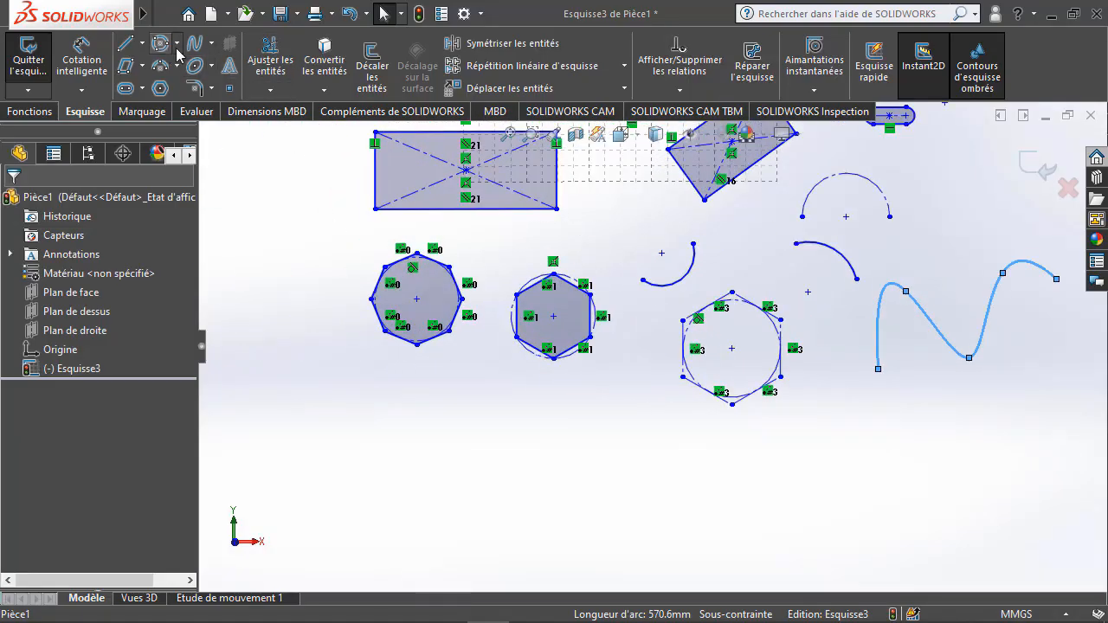
left_click(211, 42)
left_click(235, 89)
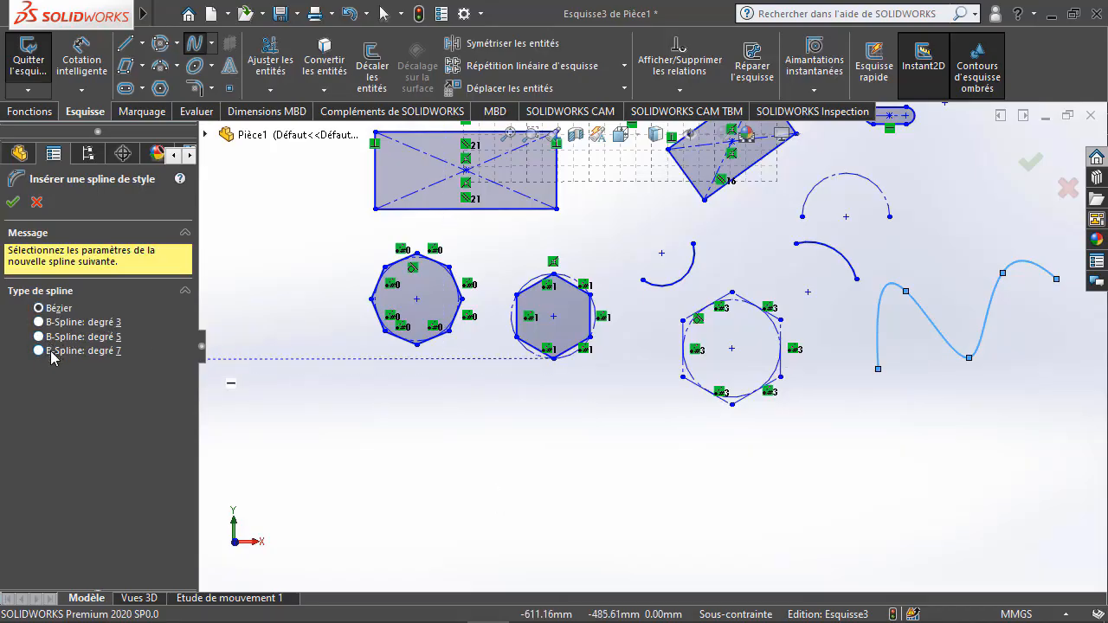
left_click(507, 492)
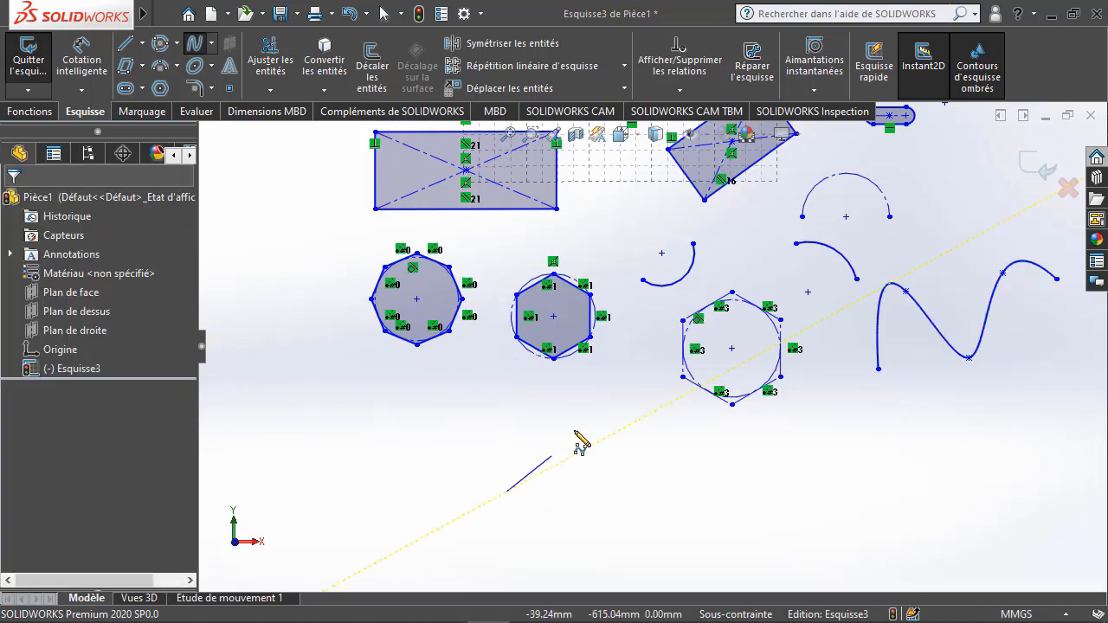
left_click(585, 417)
left_click(666, 473)
left_click(729, 435)
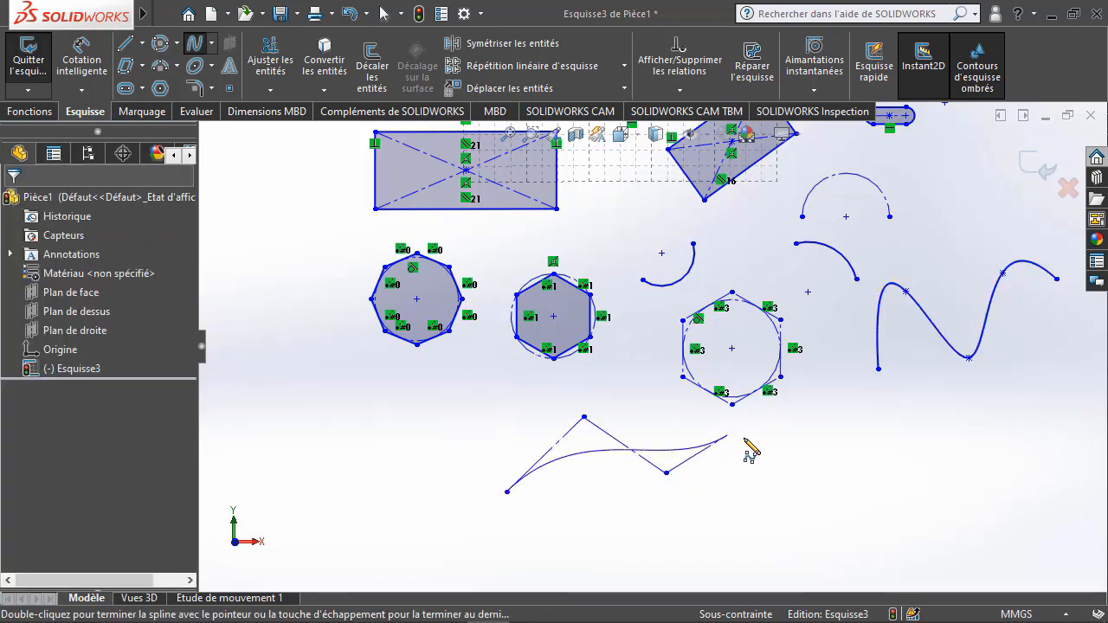
left_click(849, 485)
left_click(890, 417)
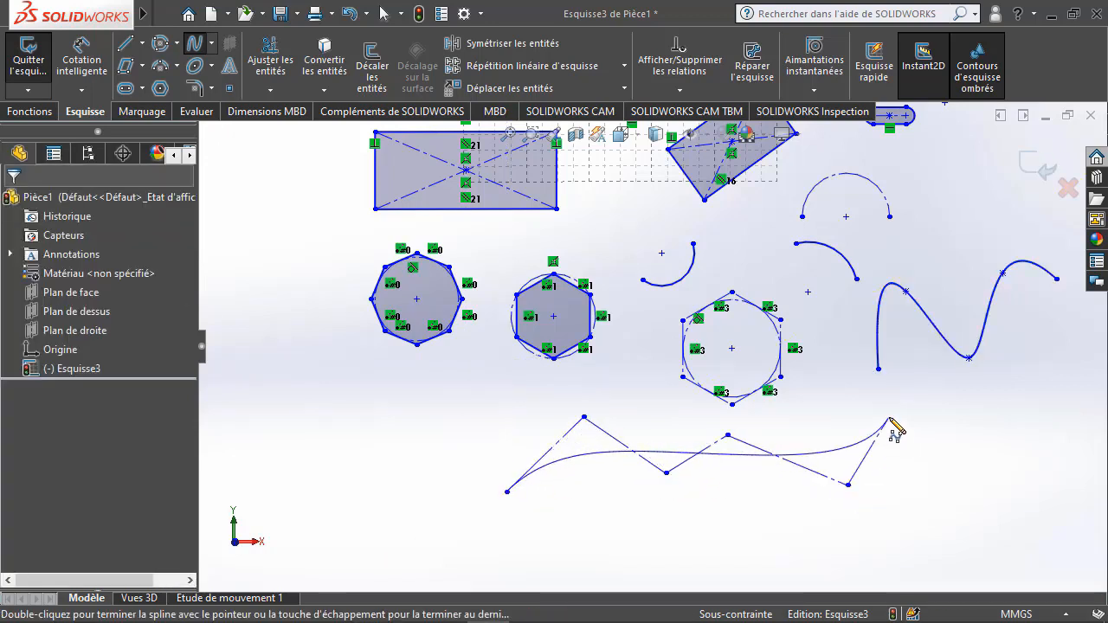
double_click(951, 449)
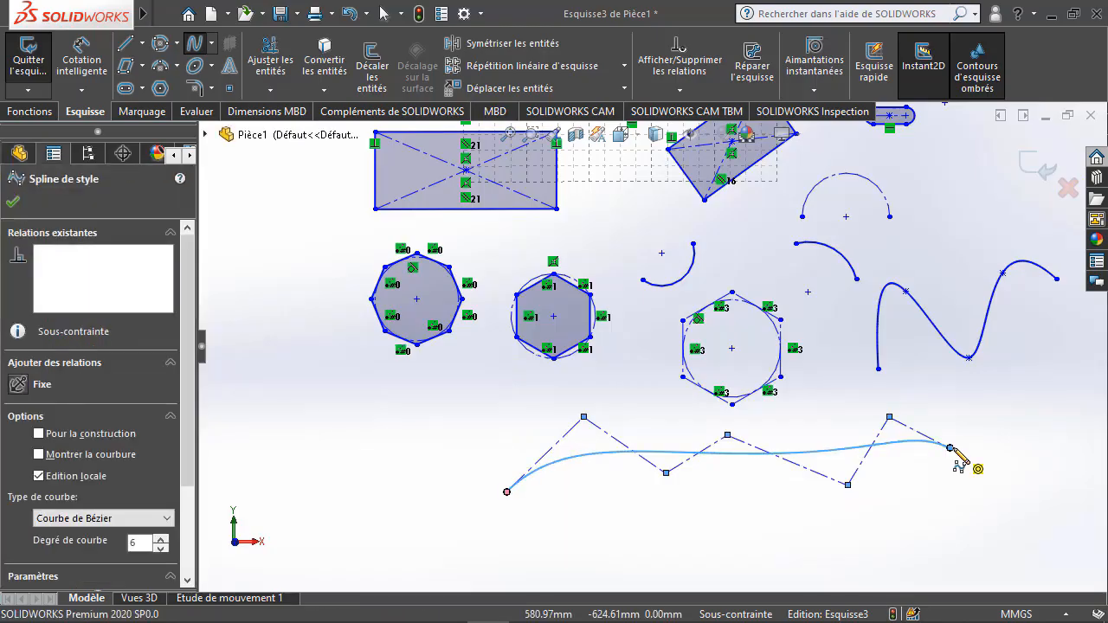
left_click(12, 201)
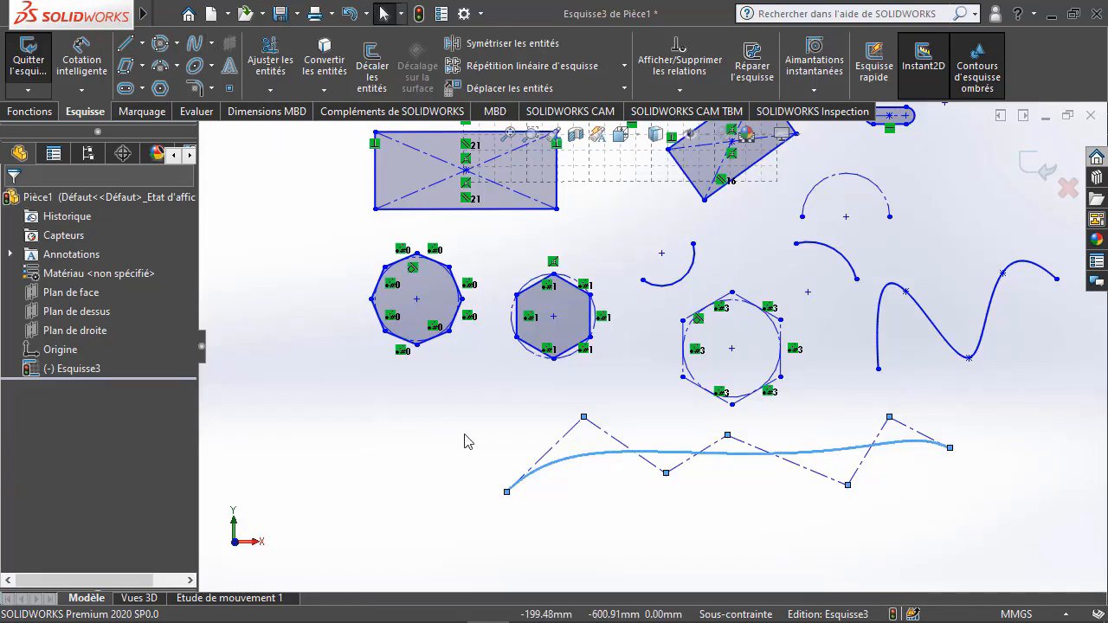
Draw a degree 5 B-Spline style spline with five zigzag control points below and to the left of the octagon
left_click(212, 44)
left_click(229, 80)
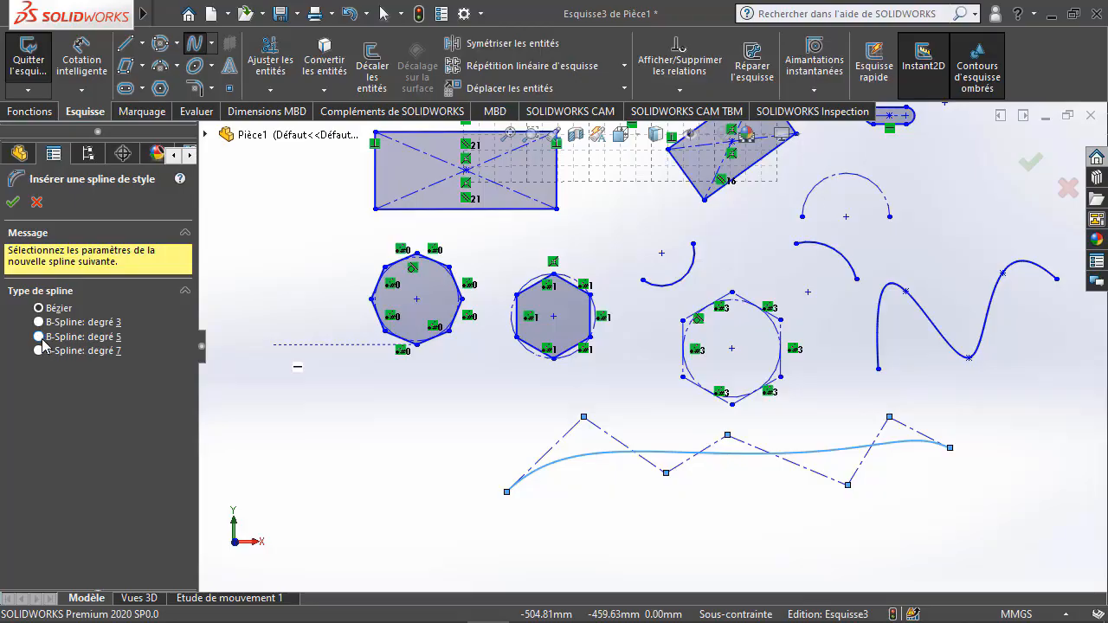
left_click(39, 337)
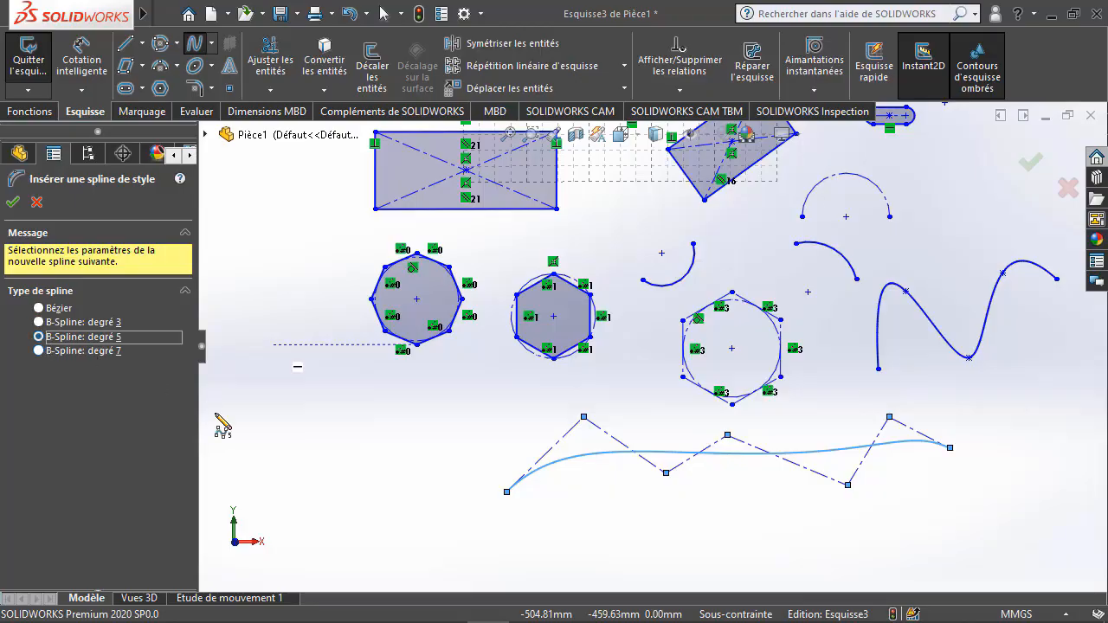
left_click(235, 456)
left_click(248, 381)
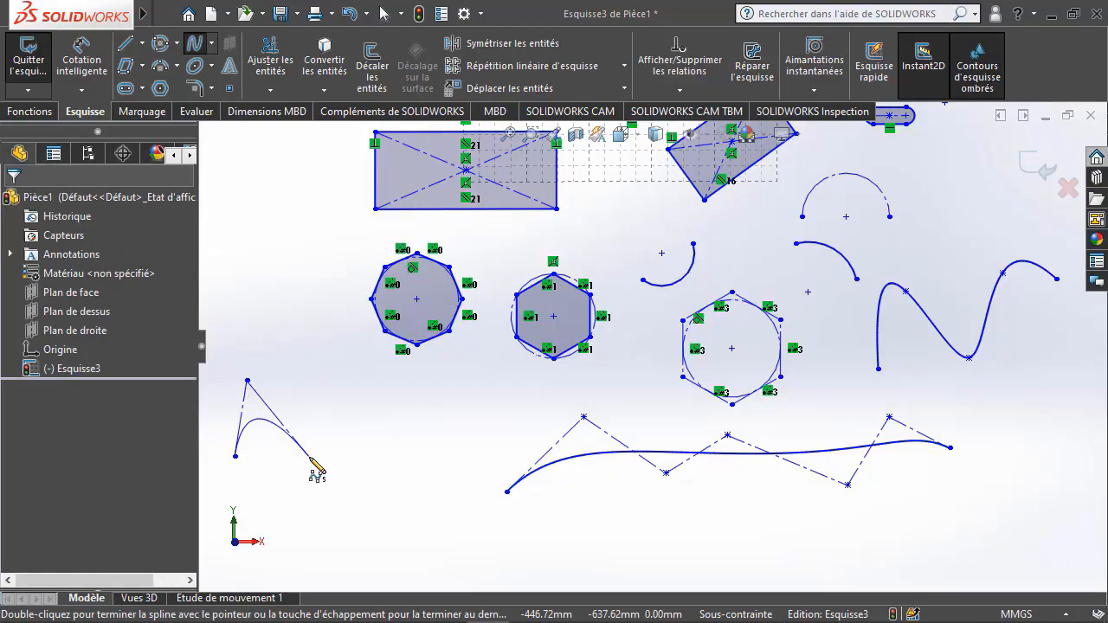
left_click(310, 456)
left_click(310, 352)
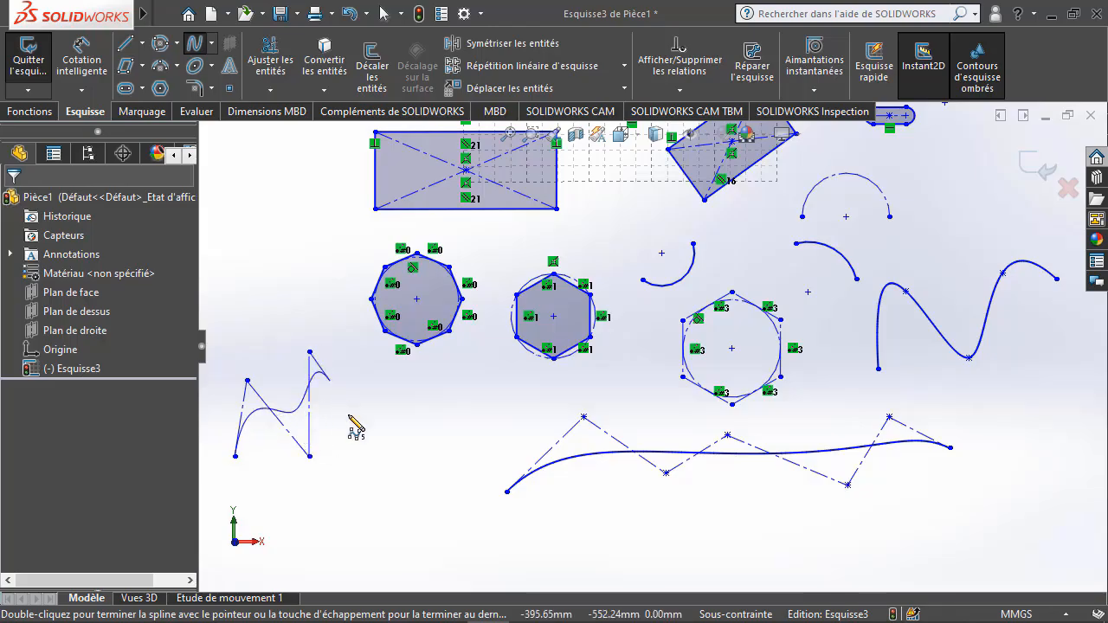
double_click(387, 473)
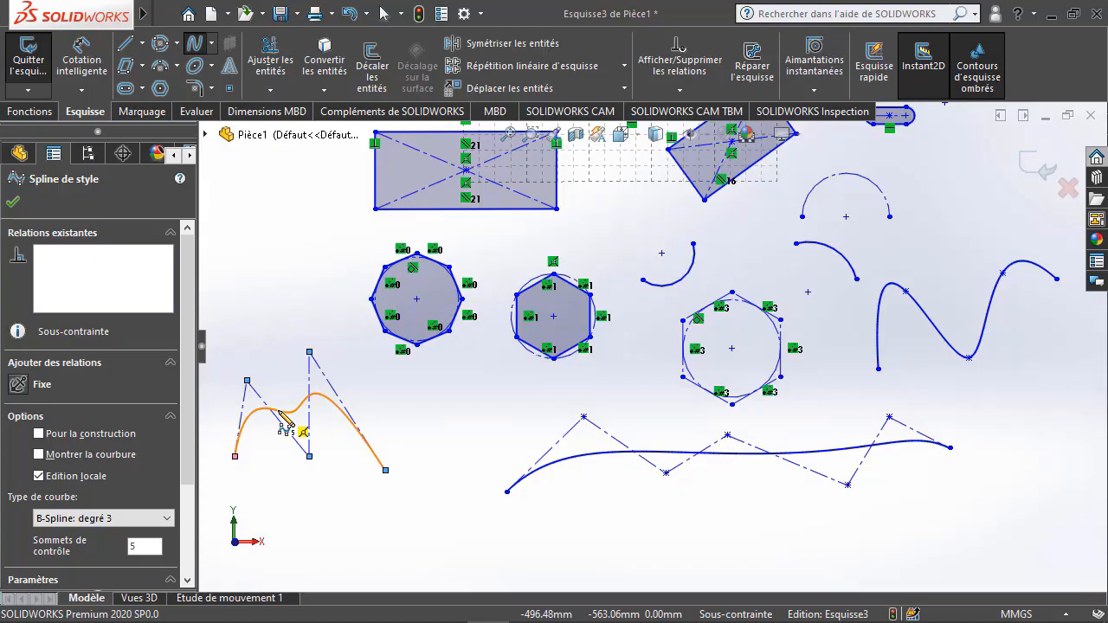
Change the curve type of the new five-point style spline to Bézier
left_click_drag(190, 463, 190, 507)
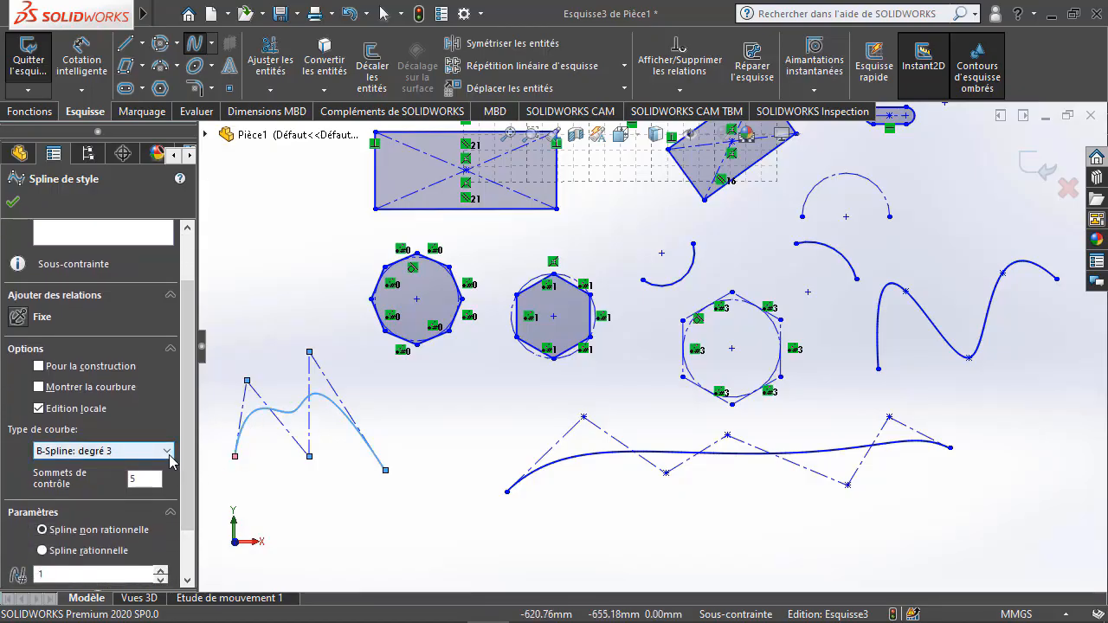
left_click(169, 452)
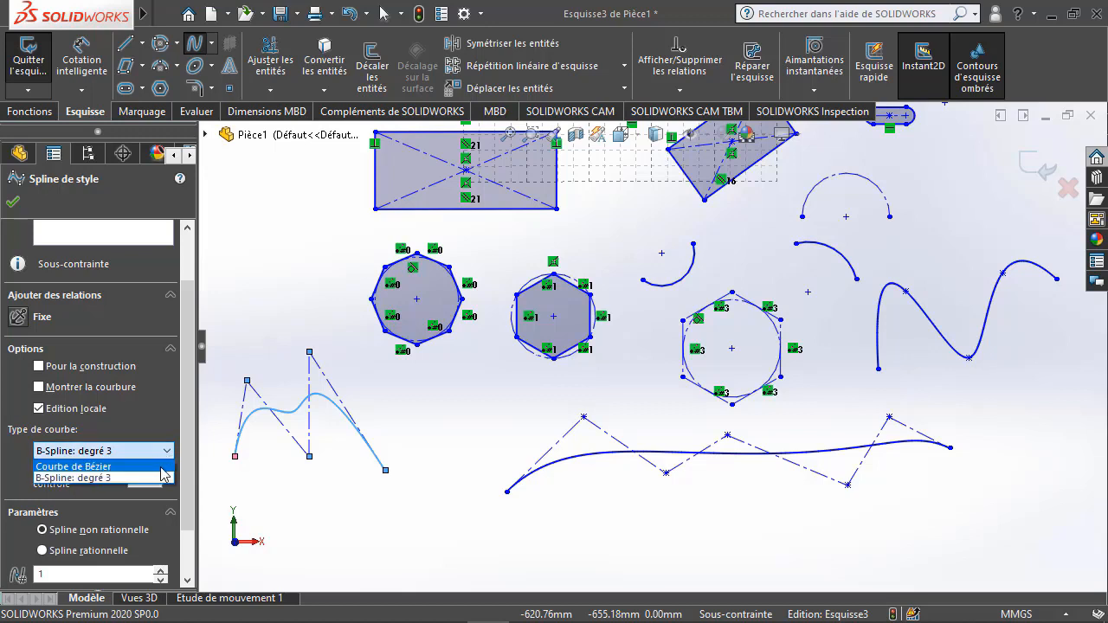
left_click(161, 467)
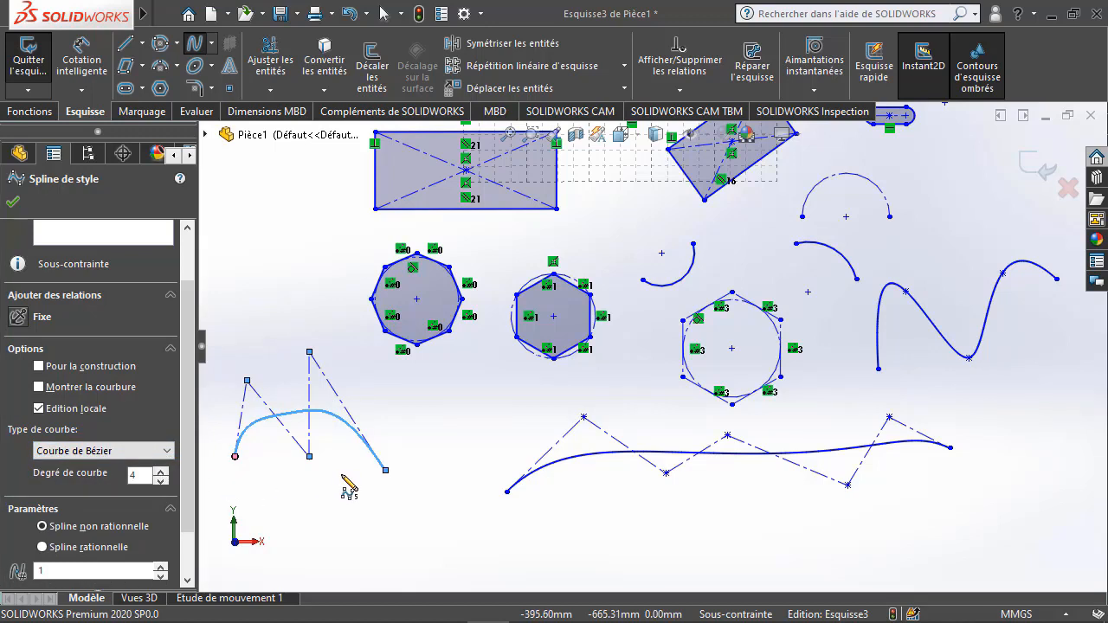
Try lower and higher curve degrees on the Bézier spline, settle on degree 4, and accept it
left_click(161, 481)
left_click(161, 481)
left_click(161, 473)
left_click(161, 473)
left_click(161, 473)
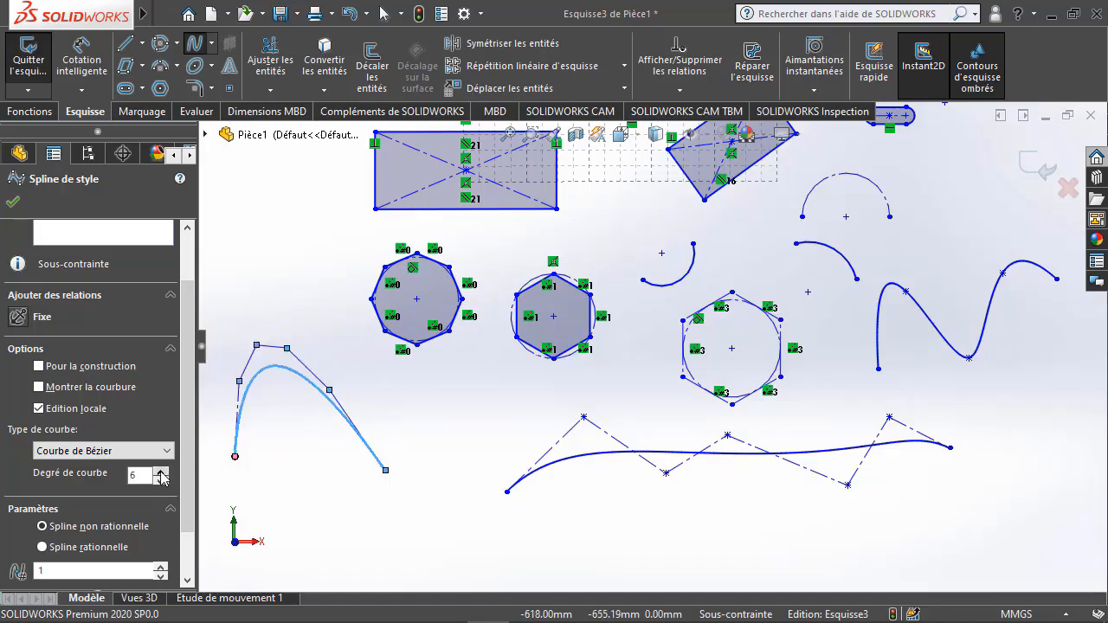
left_click(161, 473)
left_click(161, 472)
left_click(161, 473)
left_click(161, 482)
left_click(161, 482)
left_click(161, 482)
left_click(161, 482)
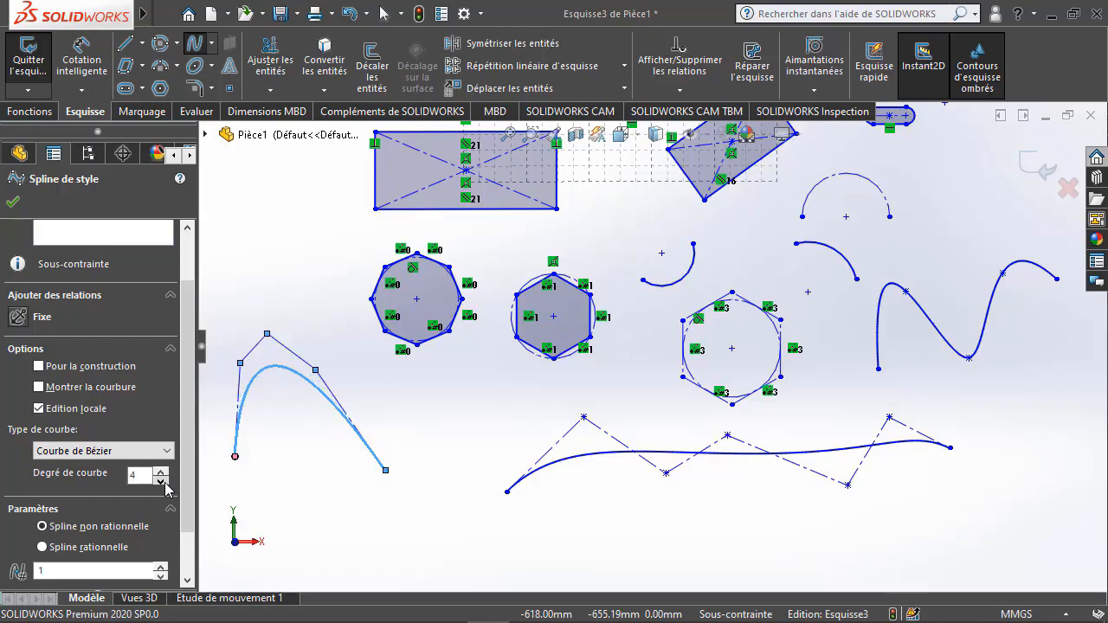
left_click(12, 202)
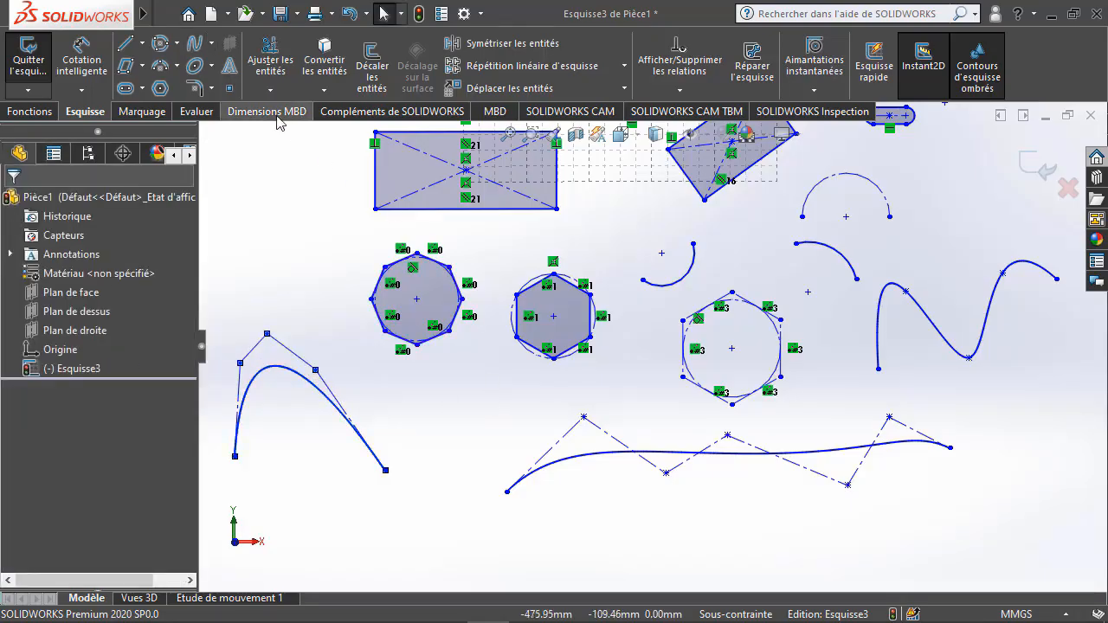
Draw a slanted ellipse with radii of about 120 mm and 41 mm to the left of the large rectangle, and accept it as regular geometry
left_click(212, 68)
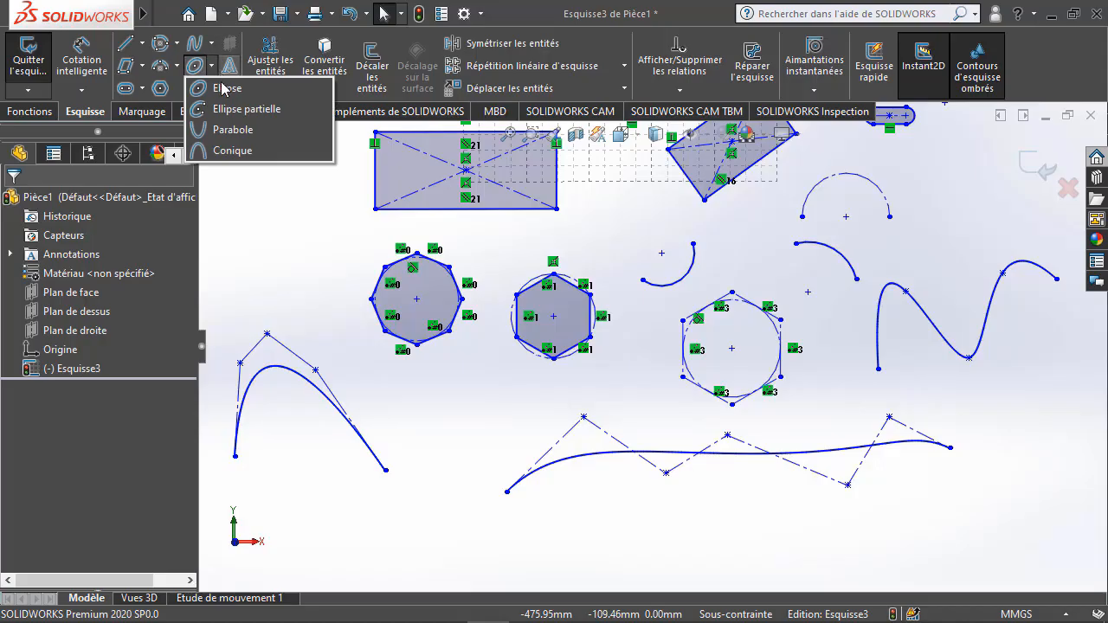
left_click(224, 88)
scroll(663, 342, "up", 3)
scroll(420, 277, "down", 2)
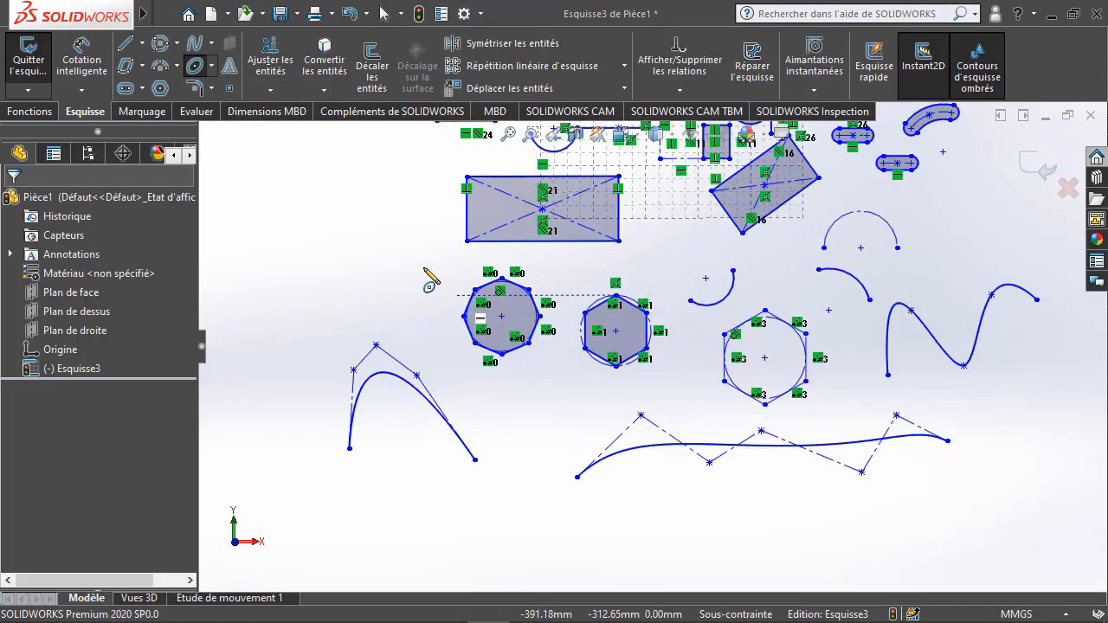
left_click(273, 275)
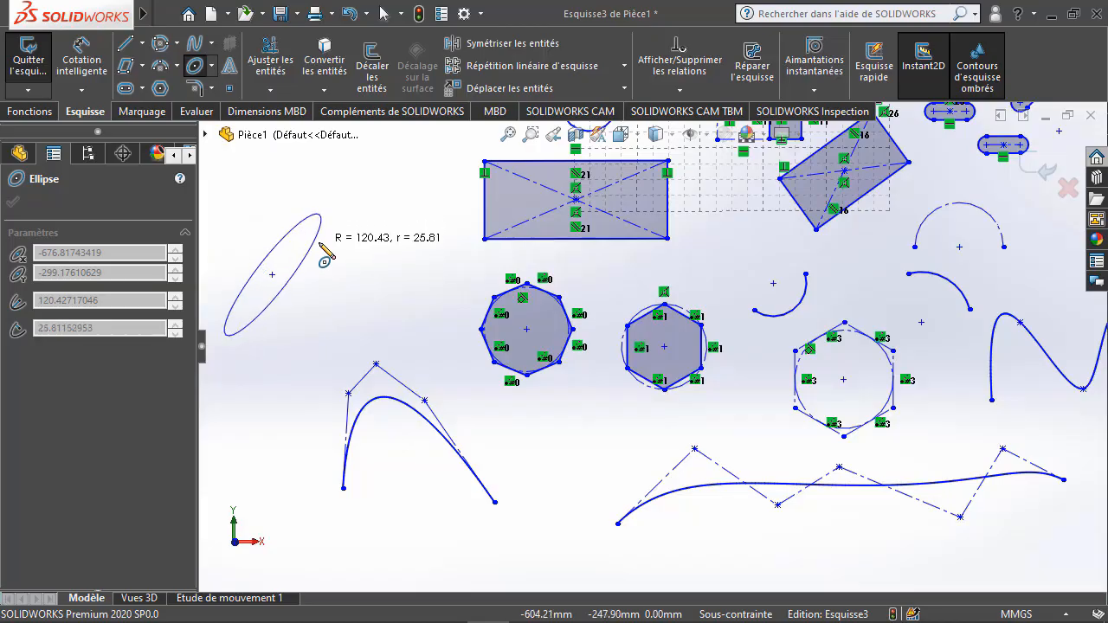
left_click(326, 253)
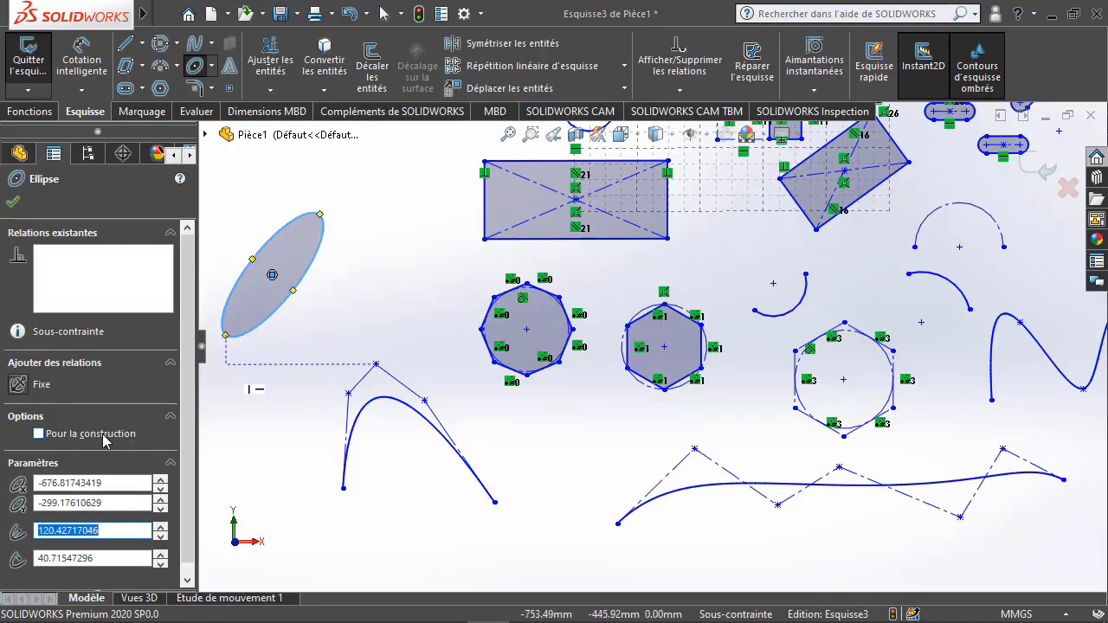
left_click(104, 439)
left_click(104, 439)
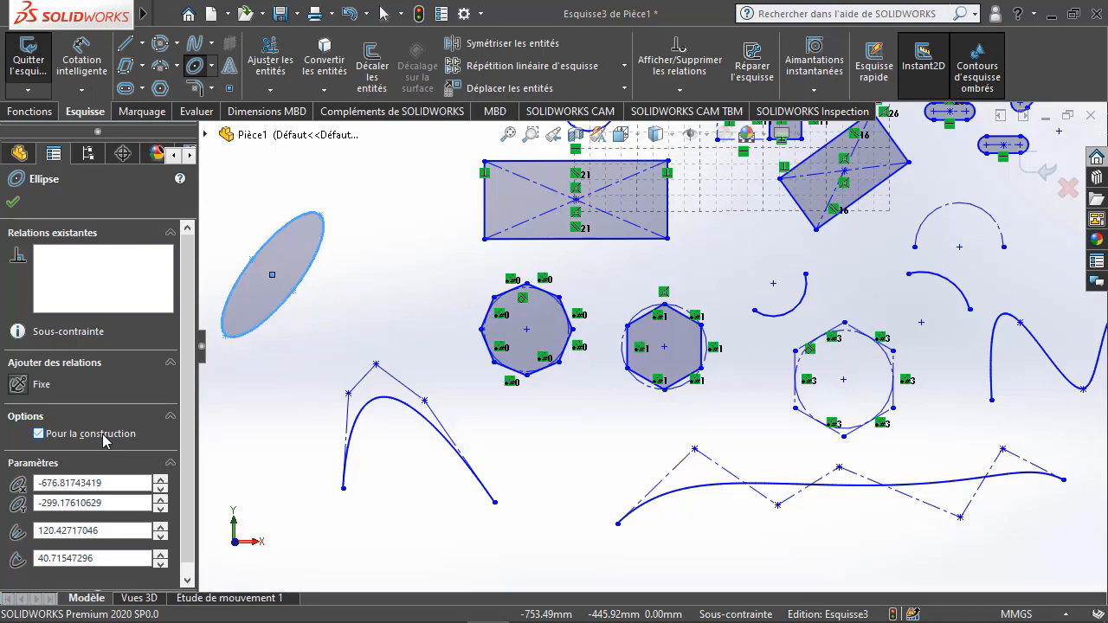
left_click(18, 207)
Draw a partial ellipse with radii of about 121 mm and 49 mm above and left of the full ellipse, keeping its lower arc
scroll(322, 223, "up", 2)
scroll(322, 224, "down", 2)
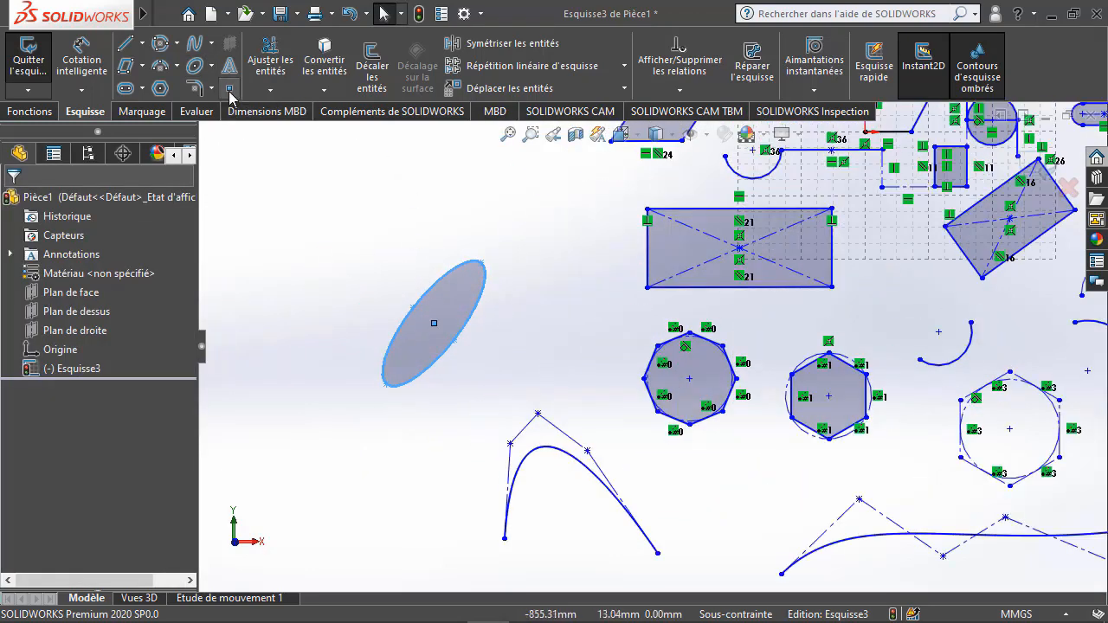
left_click(211, 66)
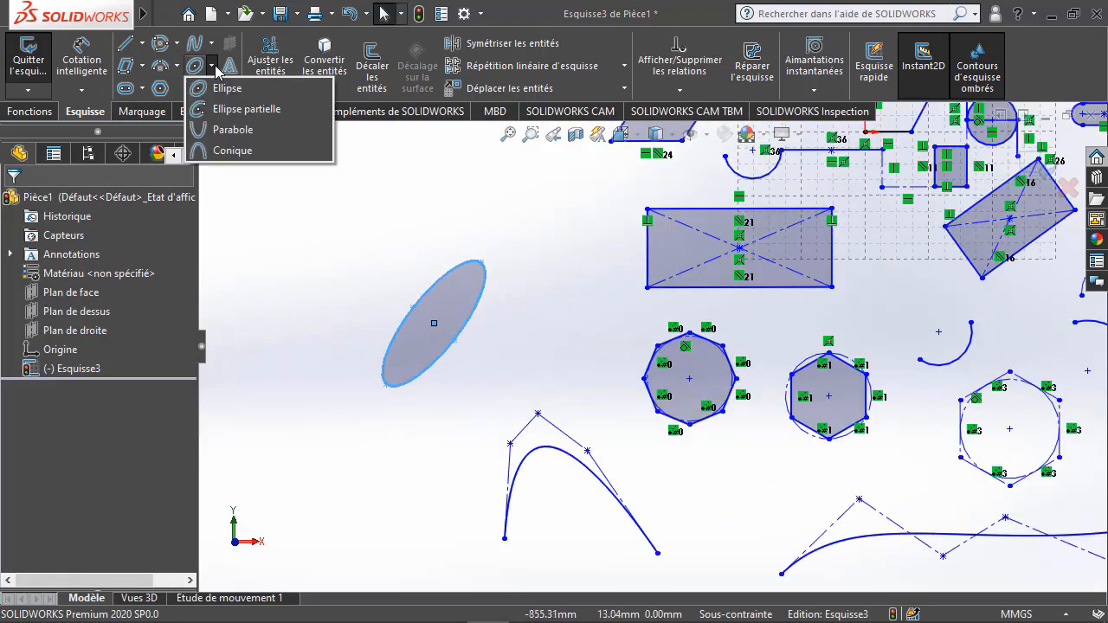
left_click(242, 118)
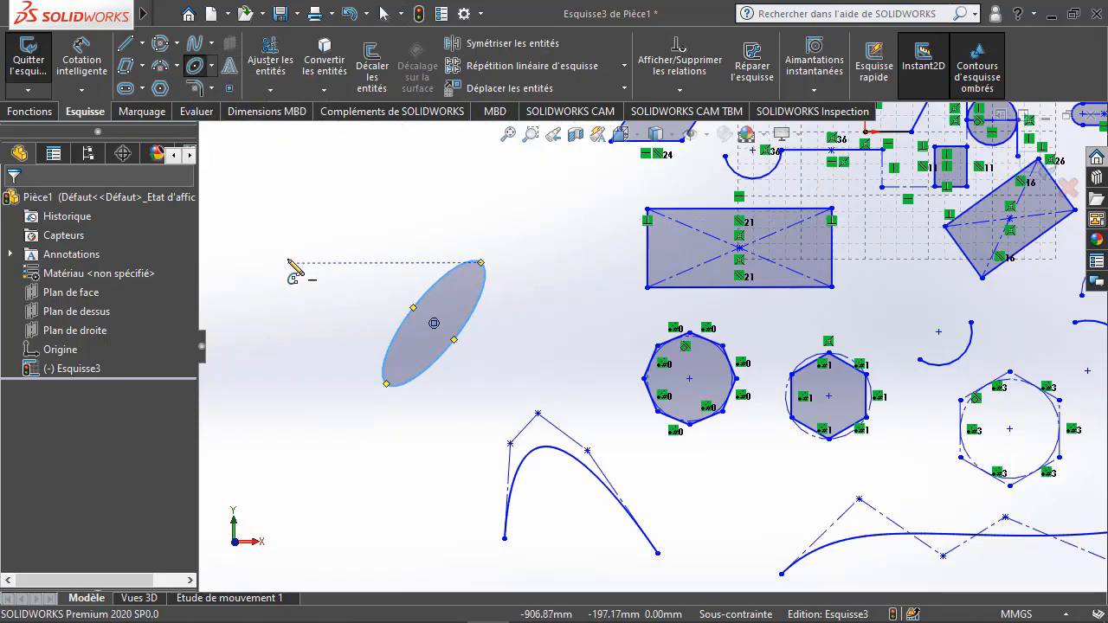
left_click(323, 220)
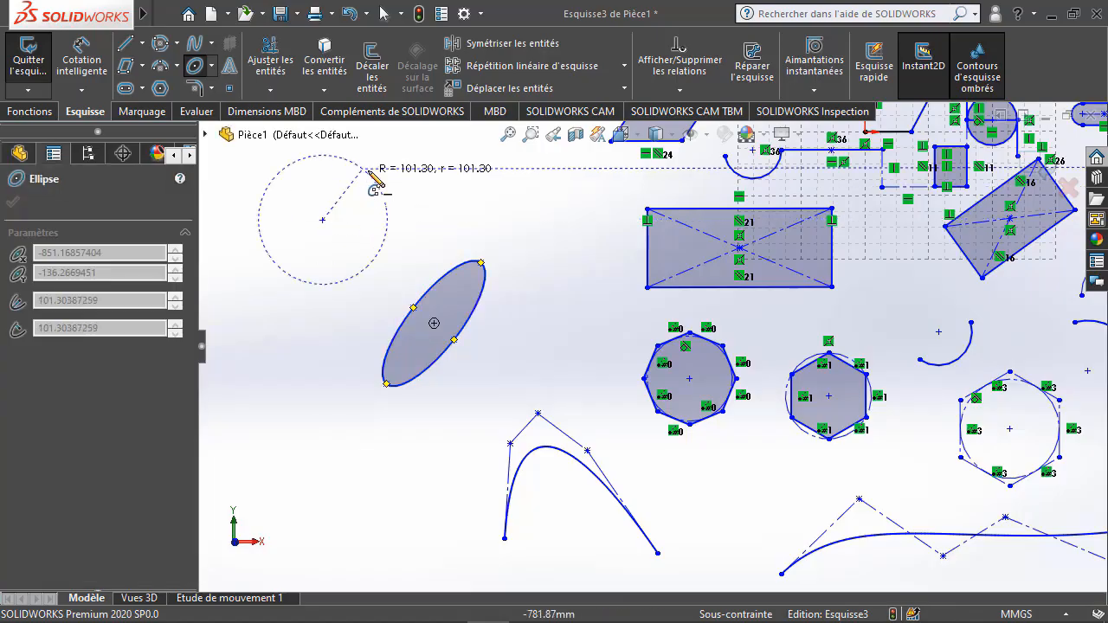
left_click(382, 171)
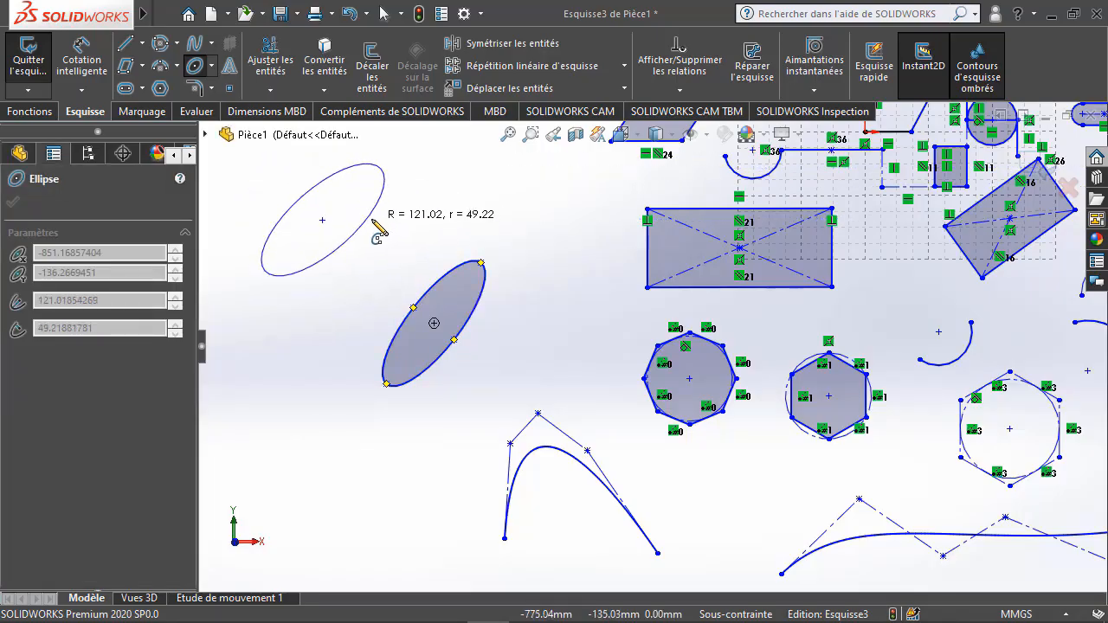
left_click(373, 222)
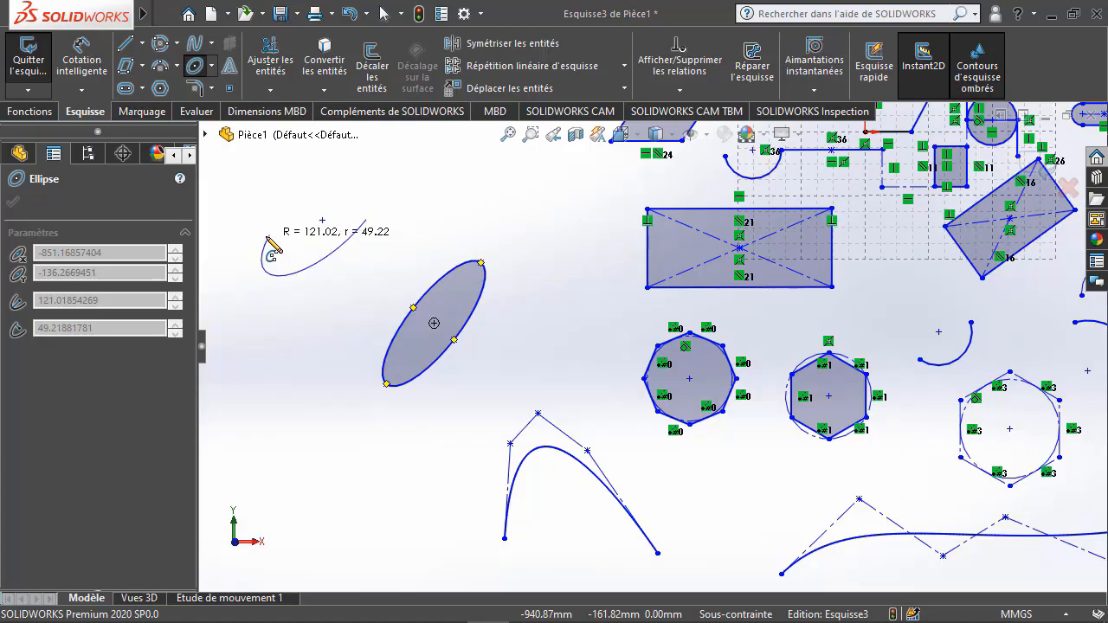
left_click(270, 235)
key("Escape")
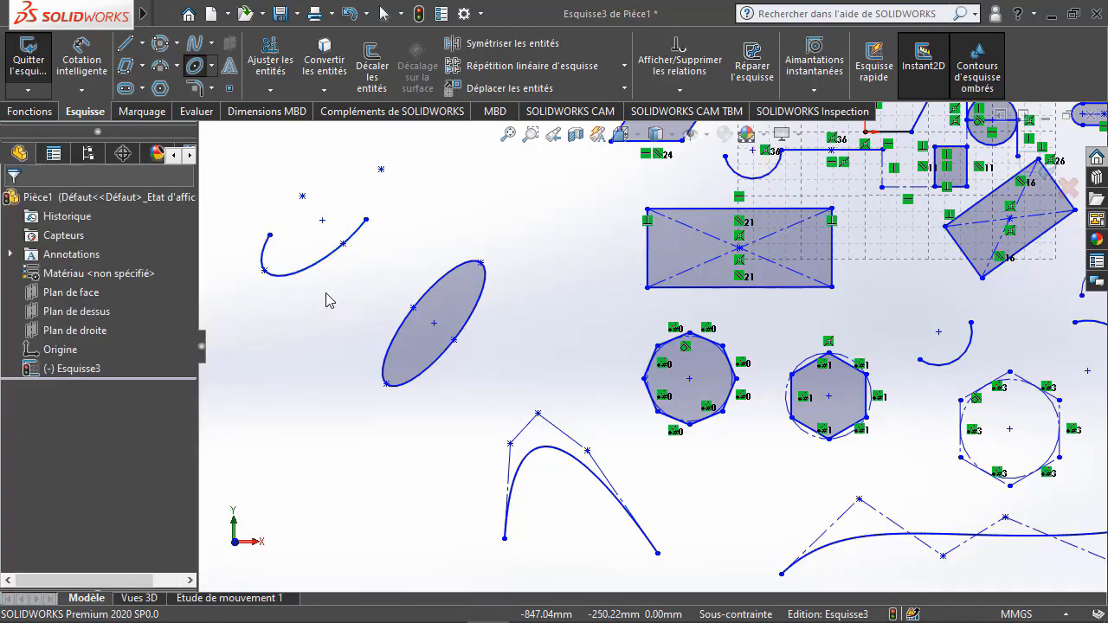
Draw a second, larger partial ellipse with radii of about 157 mm and 98 mm to the left of the full ellipse, open toward the lower right
left_click(211, 66)
left_click(235, 109)
middle_click_drag(312, 412, 506, 358, "ctrl")
scroll(414, 343, "up", 1)
scroll(410, 371, "down", 2)
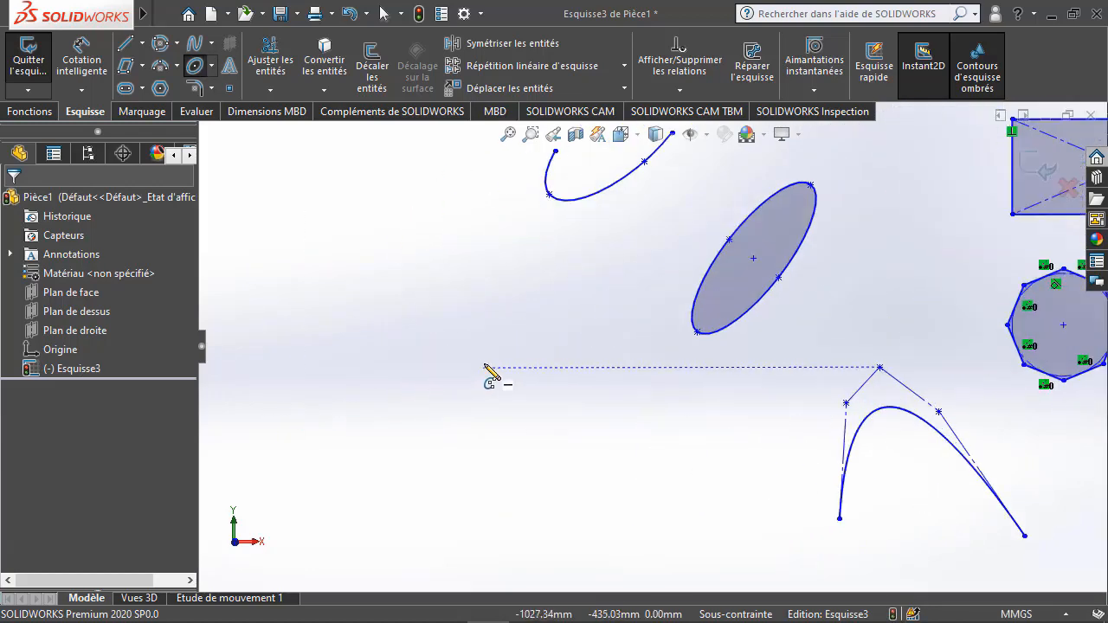
left_click(430, 368)
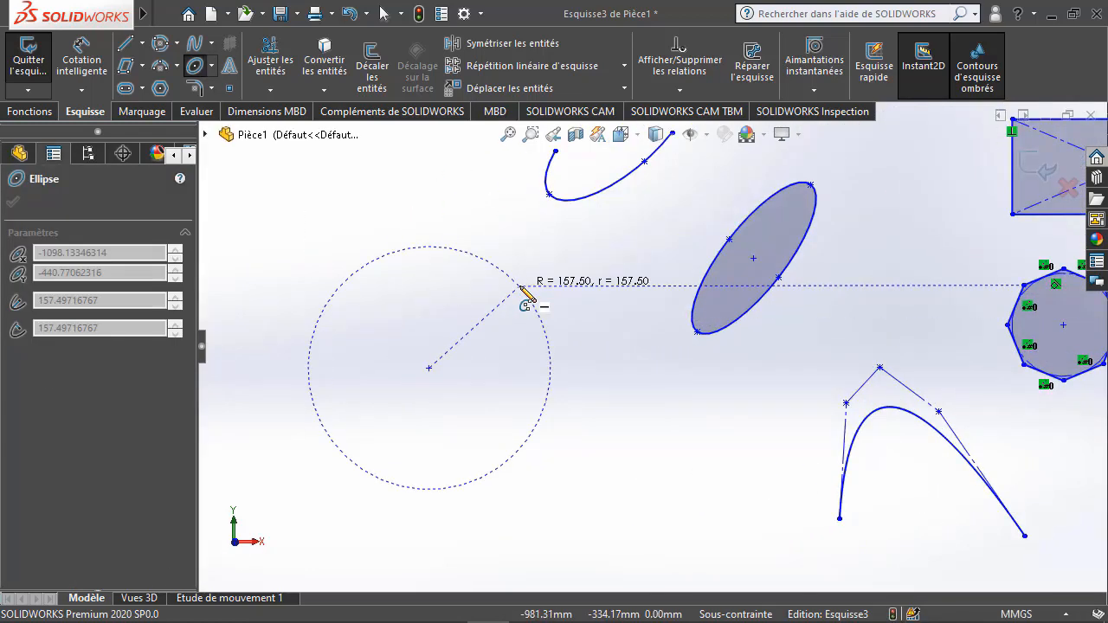
left_click(520, 287)
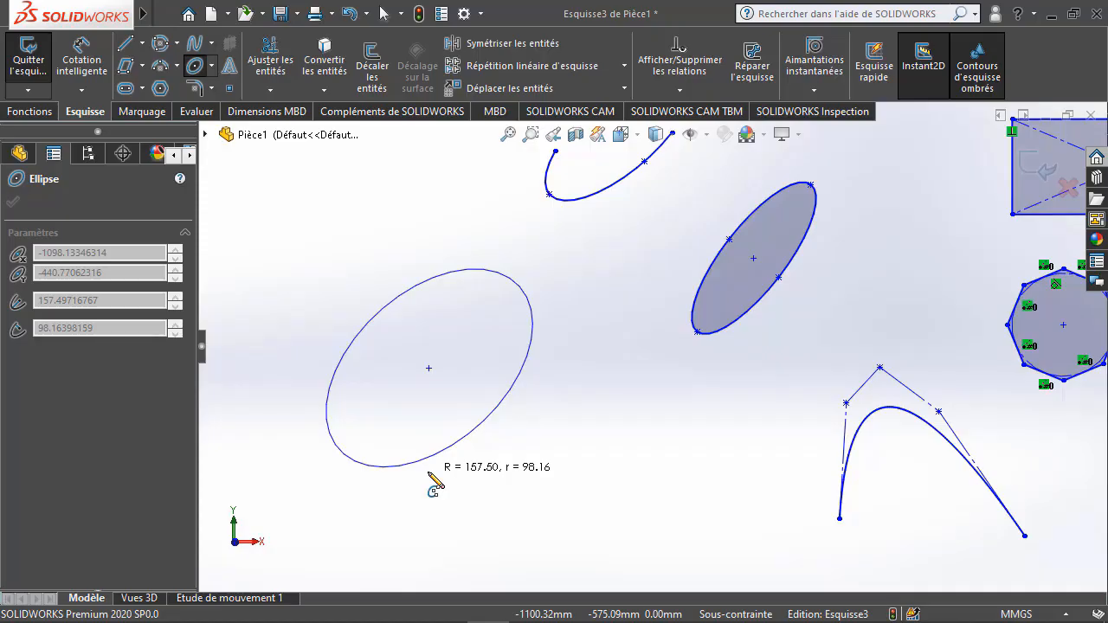
left_click(433, 485)
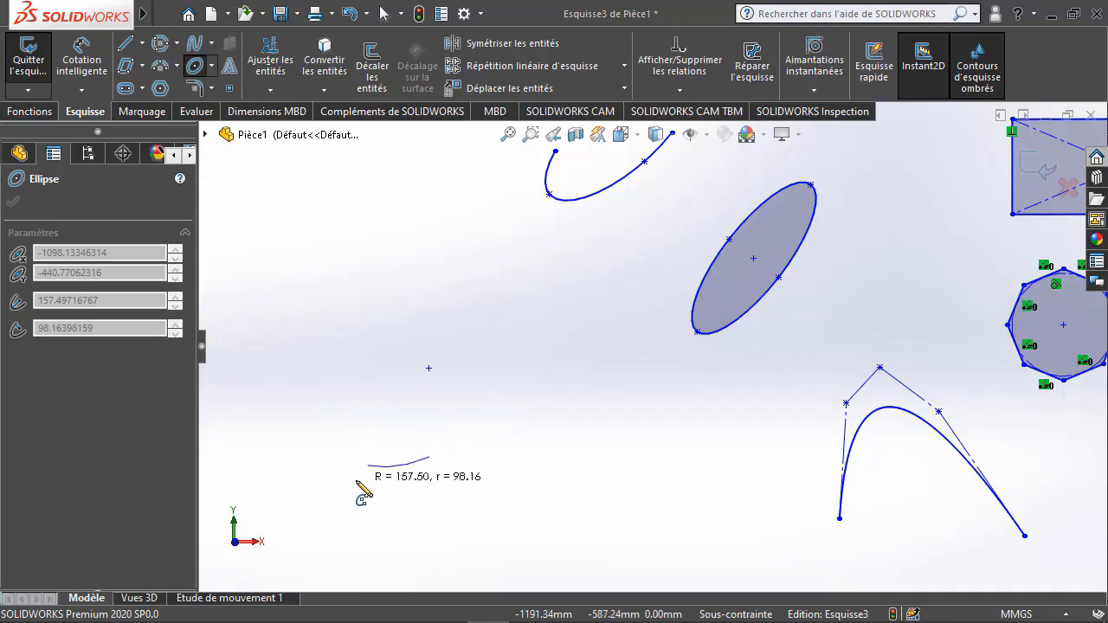
left_click(504, 318)
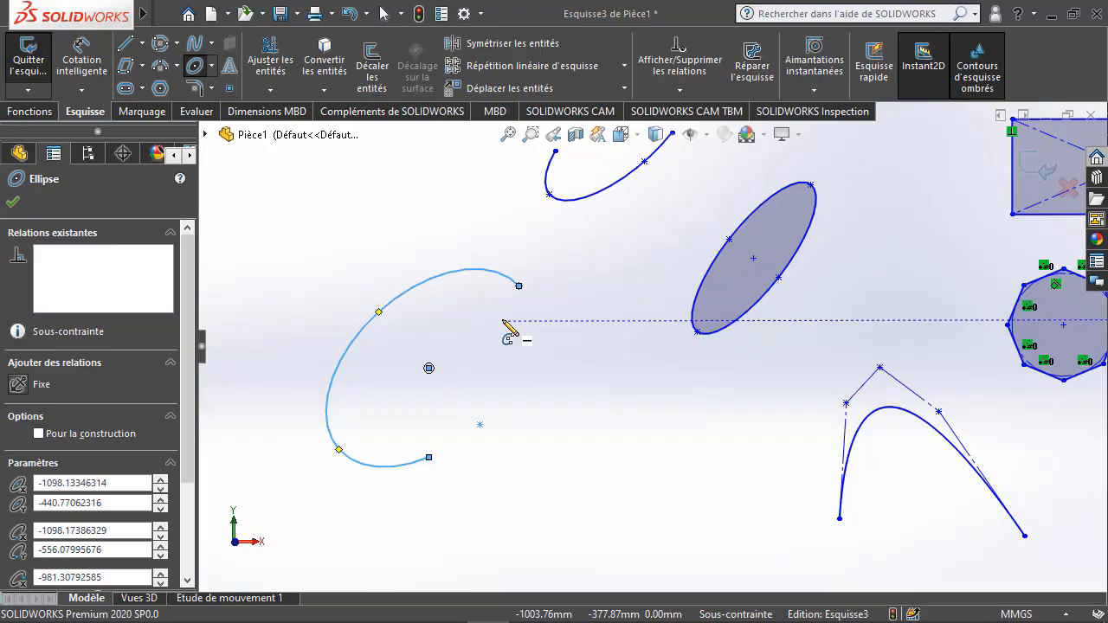
key("Escape")
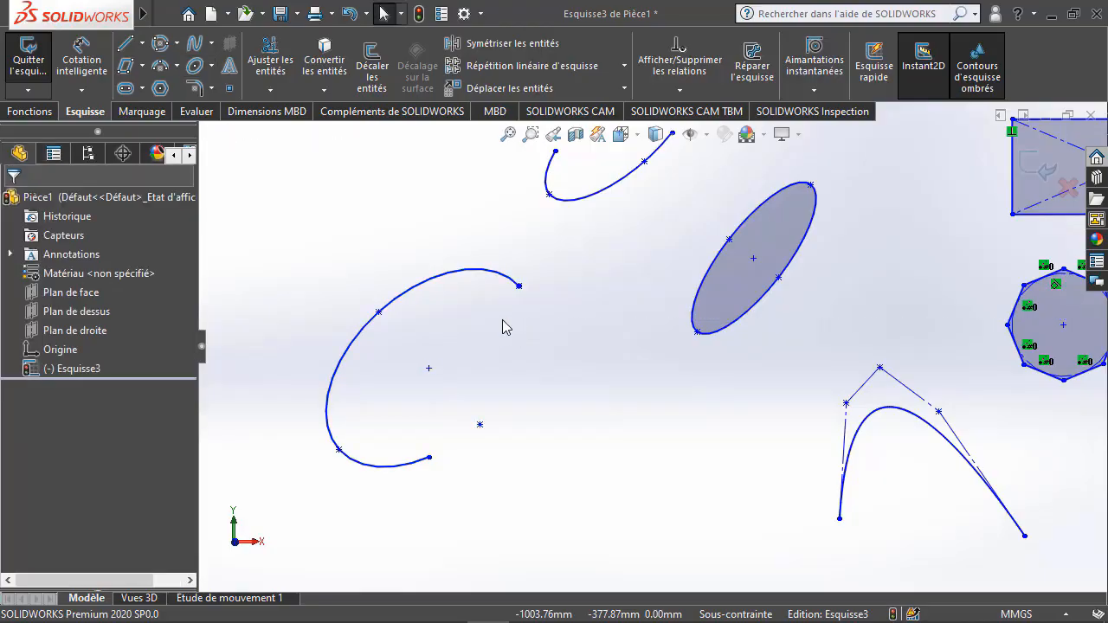
Draw a parabola opening downward with a focal distance of about 47 mm, between the larger partial ellipse and the Bézier curve
left_click(212, 69)
left_click(235, 127)
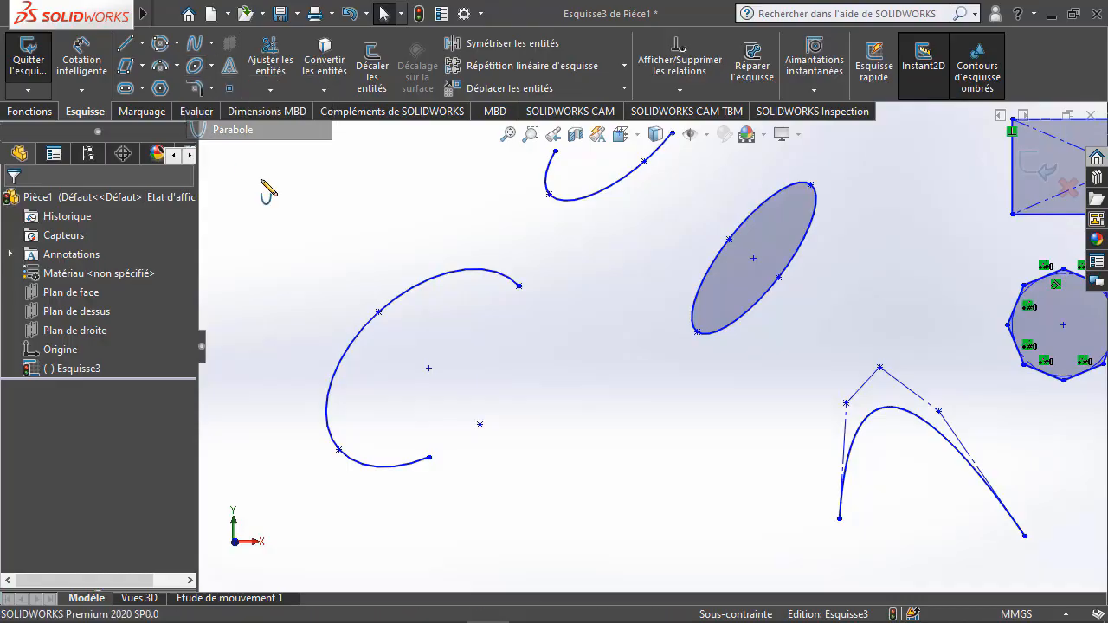
left_click(594, 438)
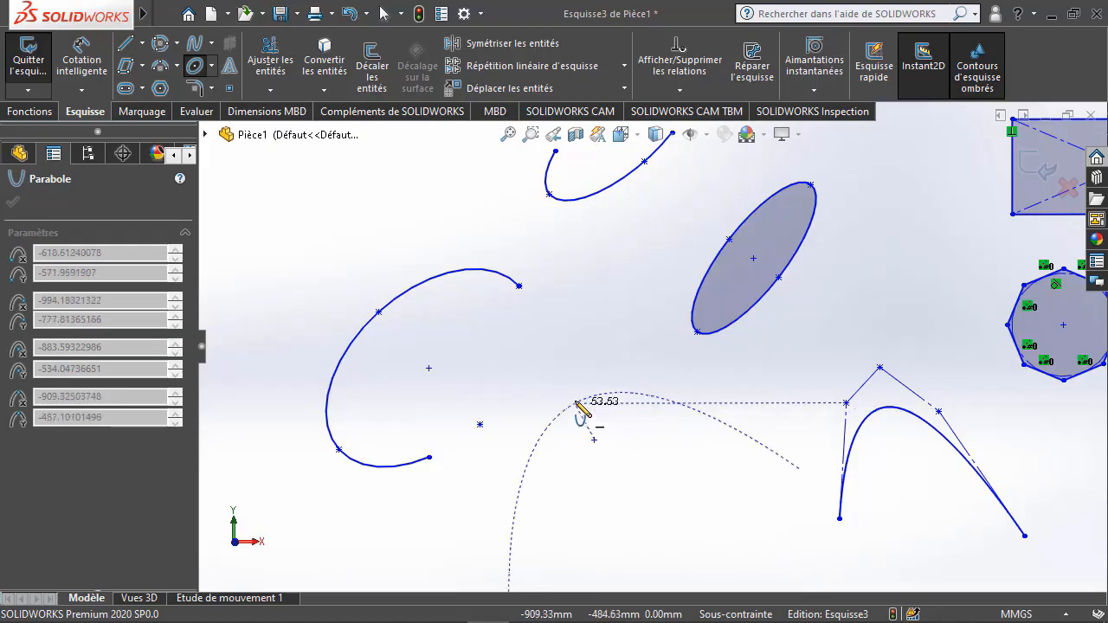
left_click(595, 405)
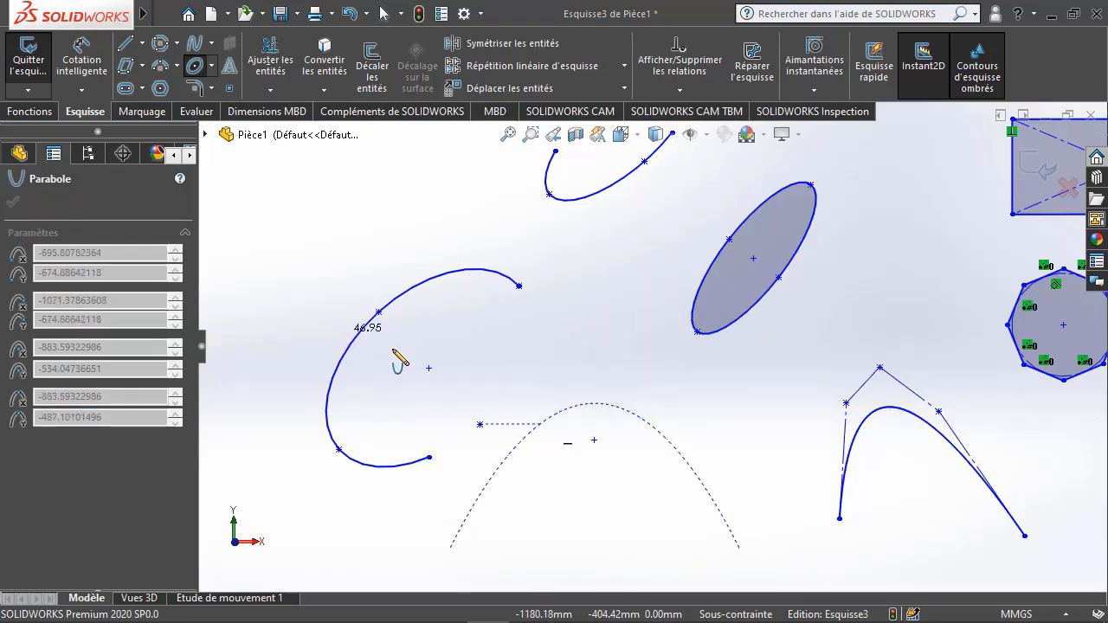
left_click(549, 416)
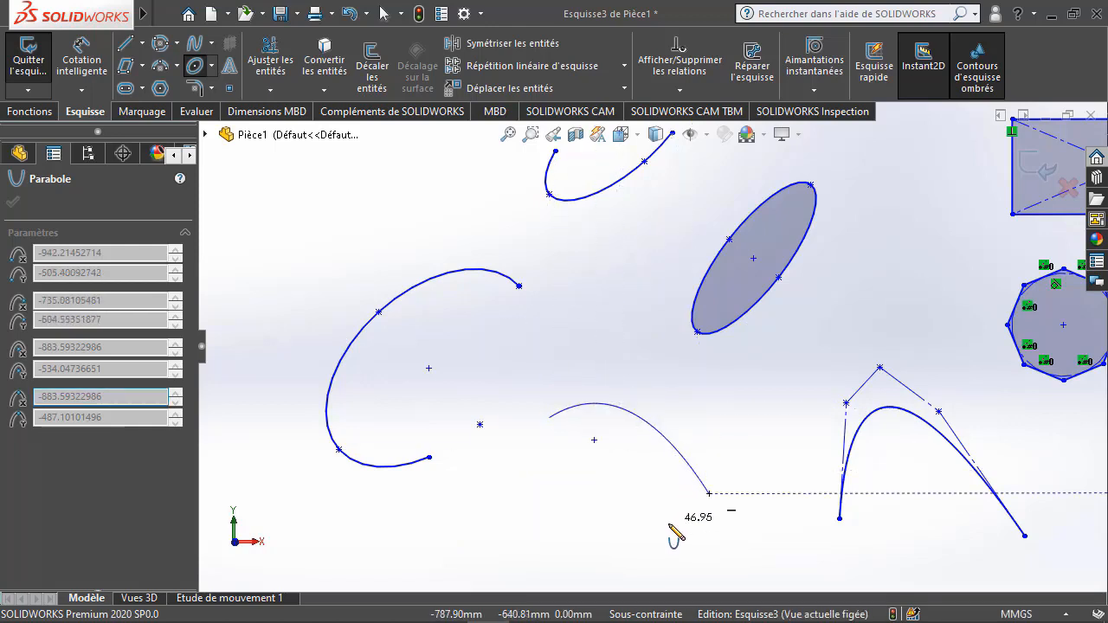
left_click(735, 541)
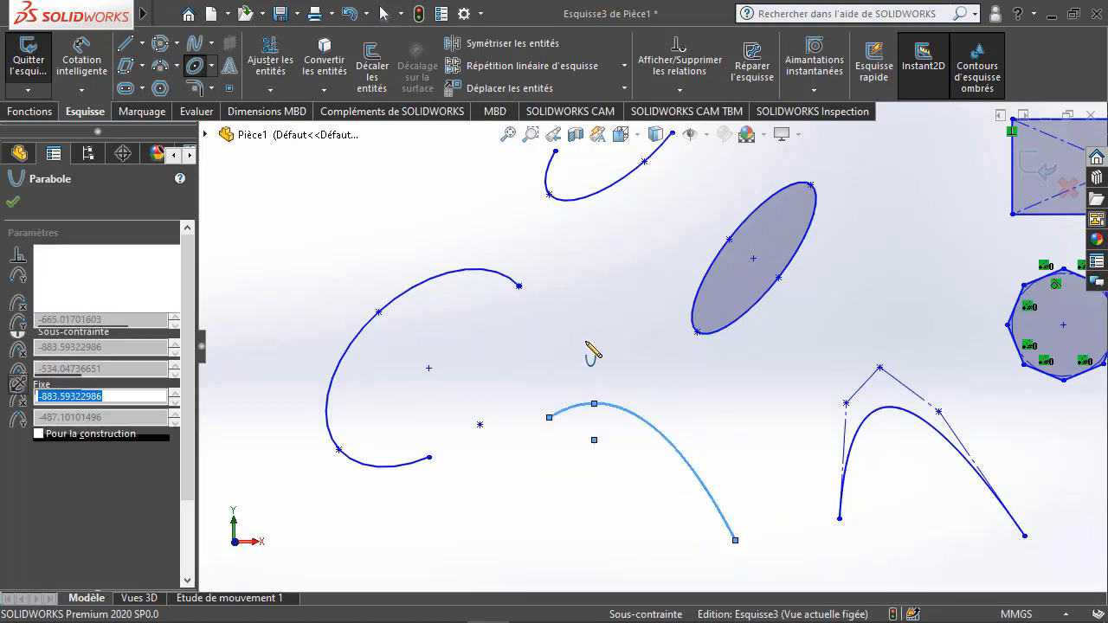
Draw a second parabola opening downward with a focal distance of about 77 mm, above and left of the larger partial ellipse
left_click(262, 214)
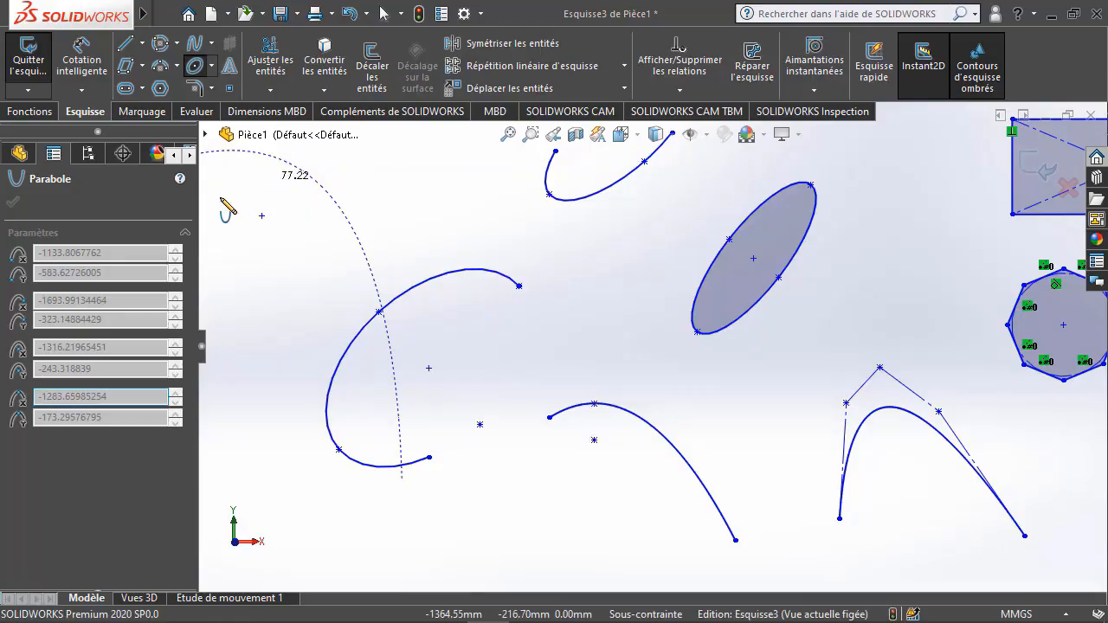
left_click(263, 185)
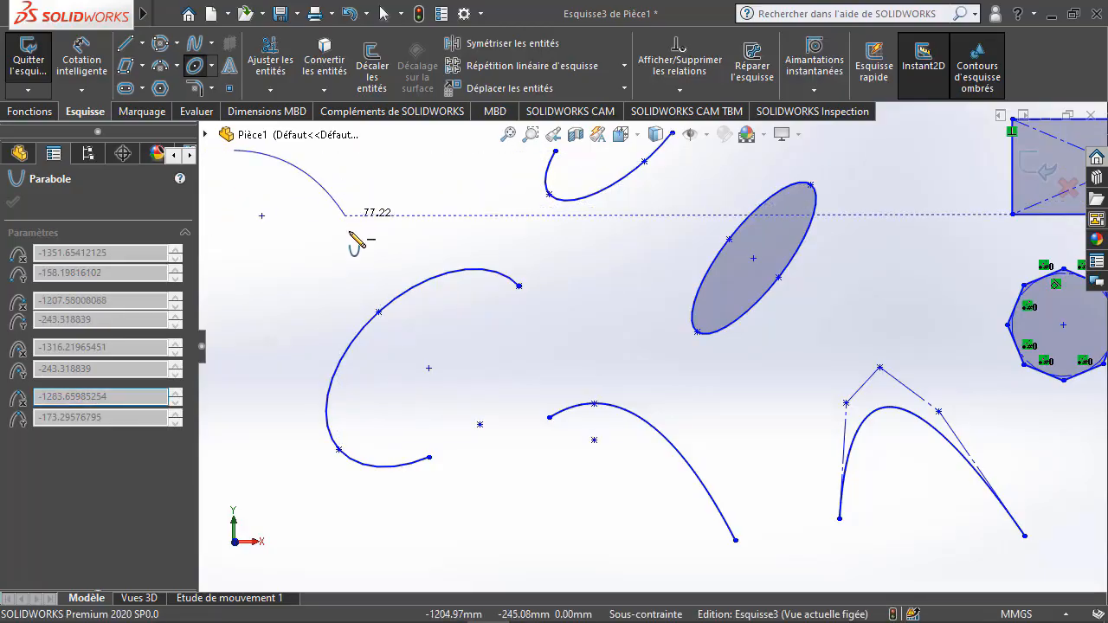
left_click(334, 284)
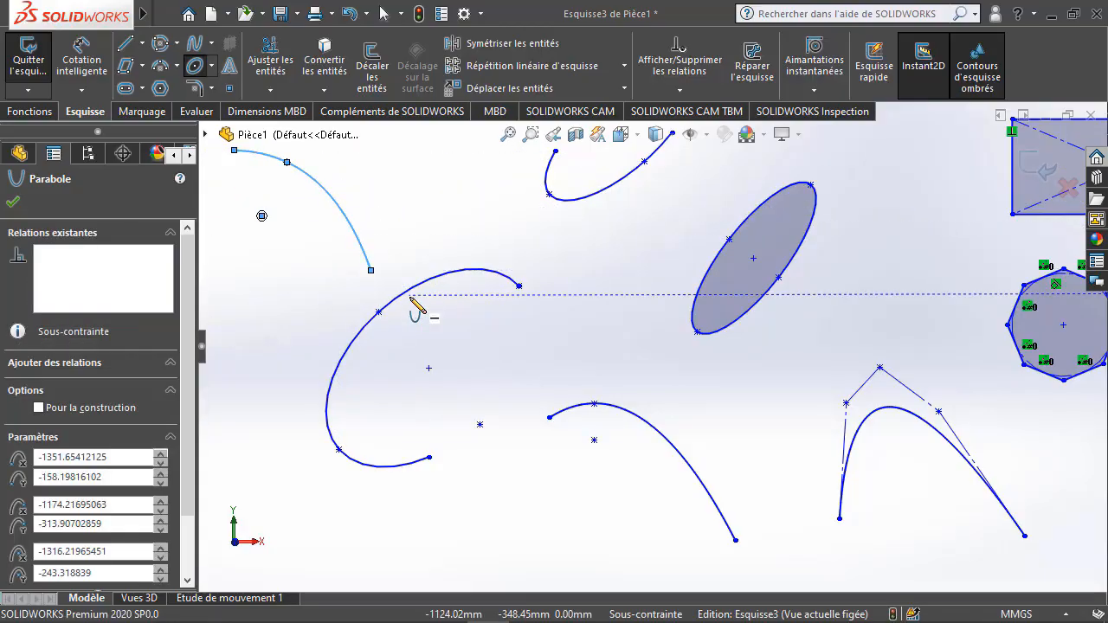
key("Escape")
Draw a conic curve to the left of the larger partial ellipse, with its apex toward the upper left and its ends toward the right
left_click(213, 68)
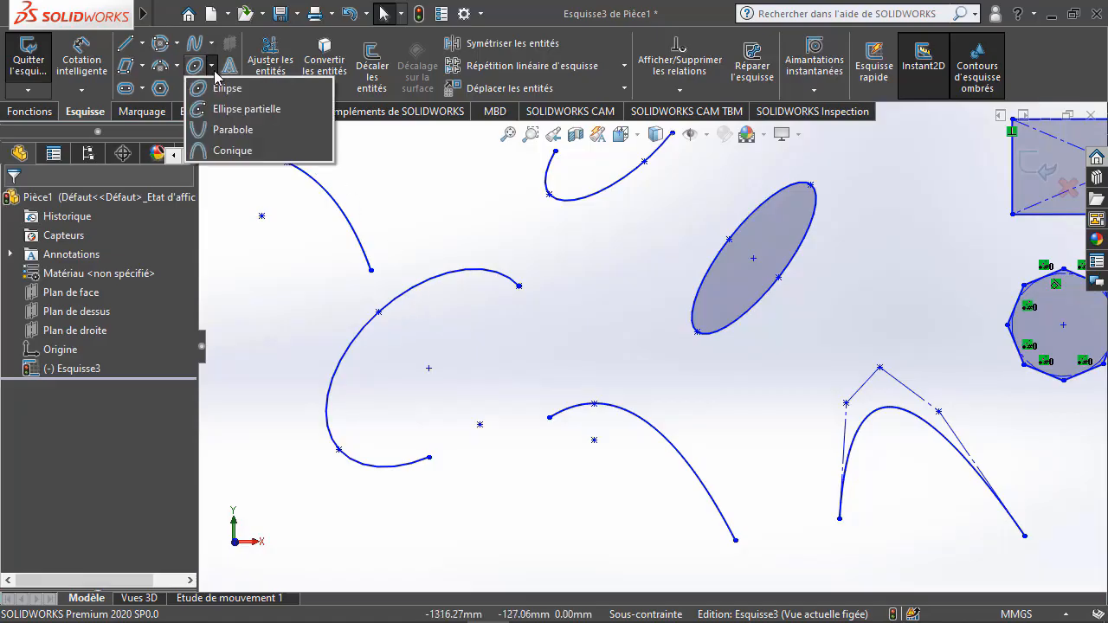
left_click(232, 149)
scroll(429, 312, "up", 3)
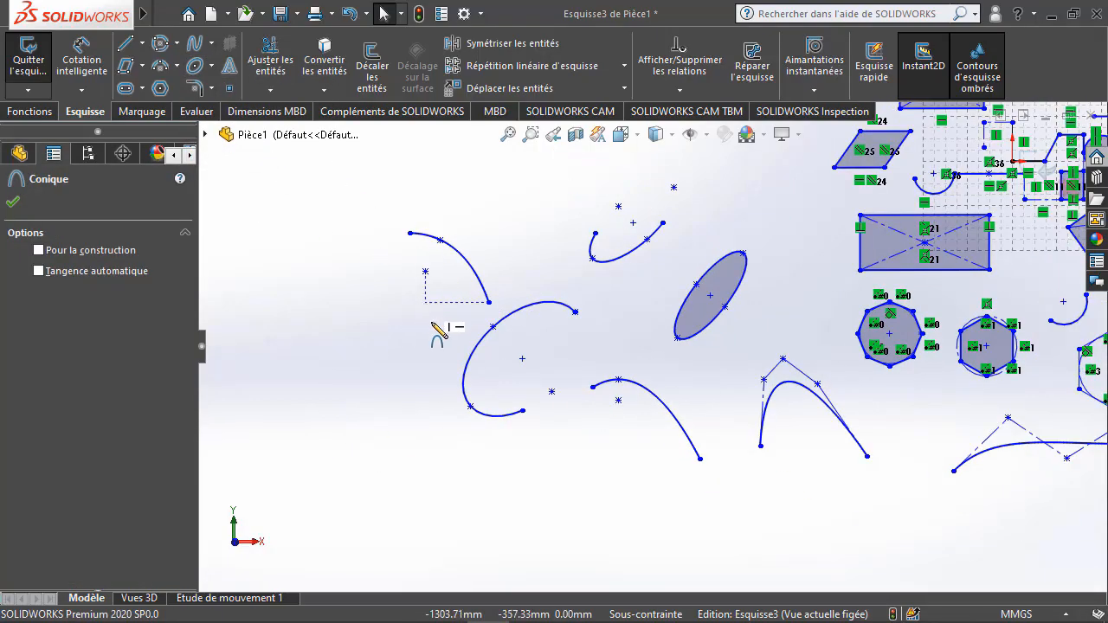
scroll(559, 406, "down", 3)
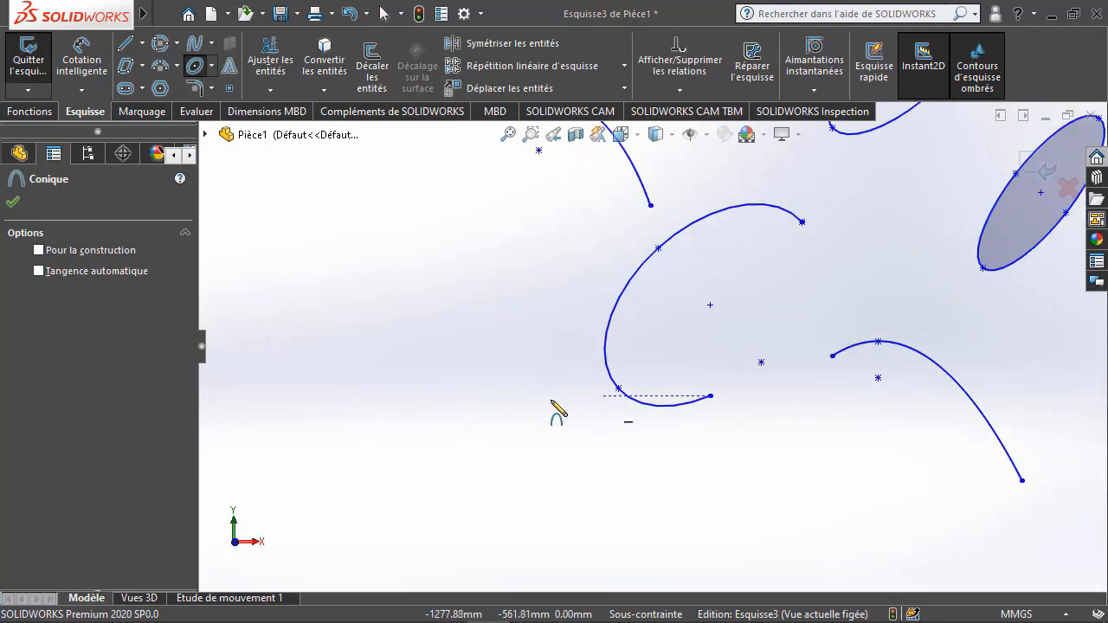
left_click(371, 343)
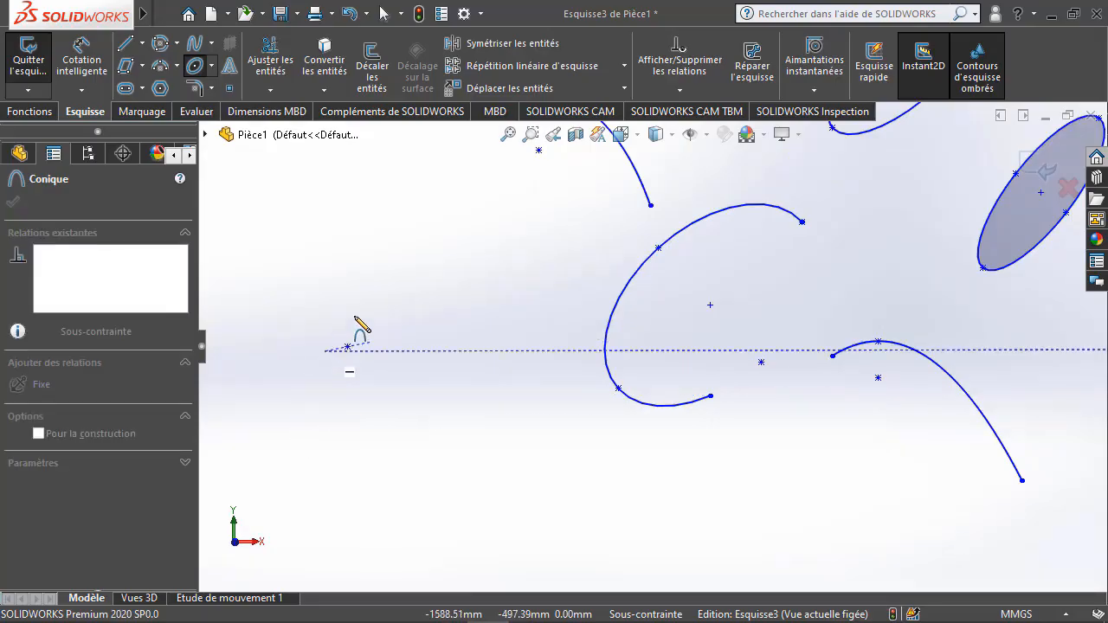
left_click(463, 241)
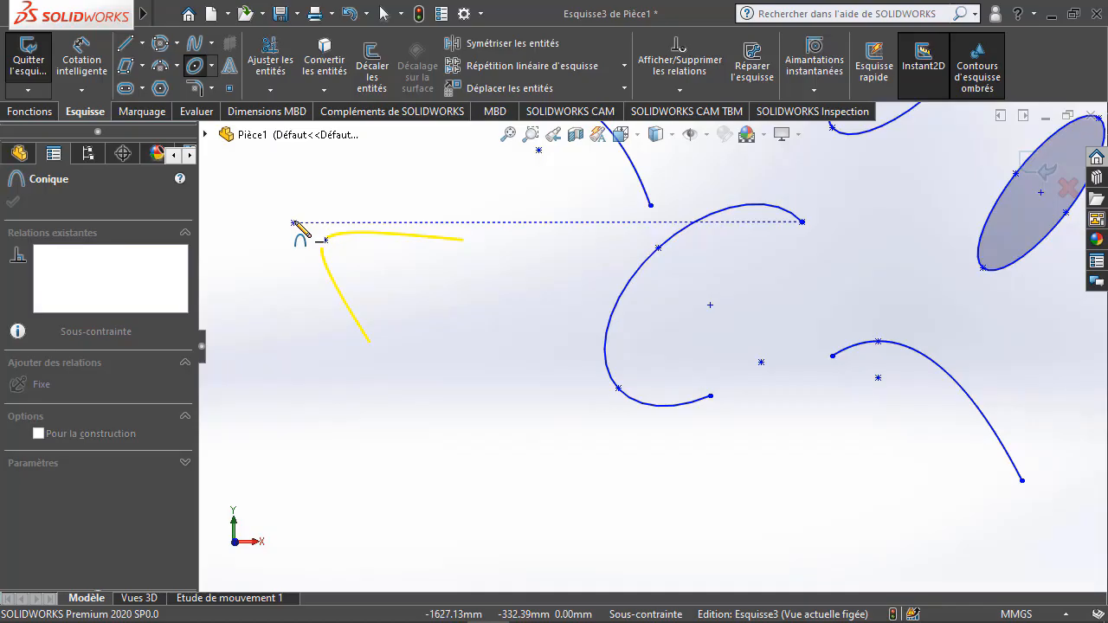
left_click(295, 223)
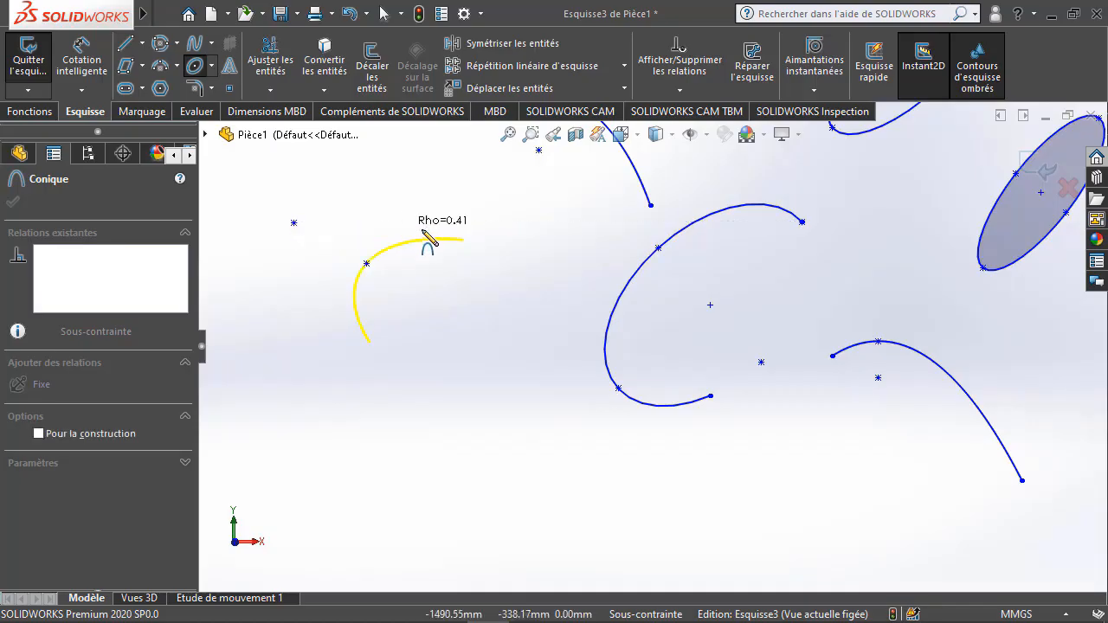
left_click(367, 207)
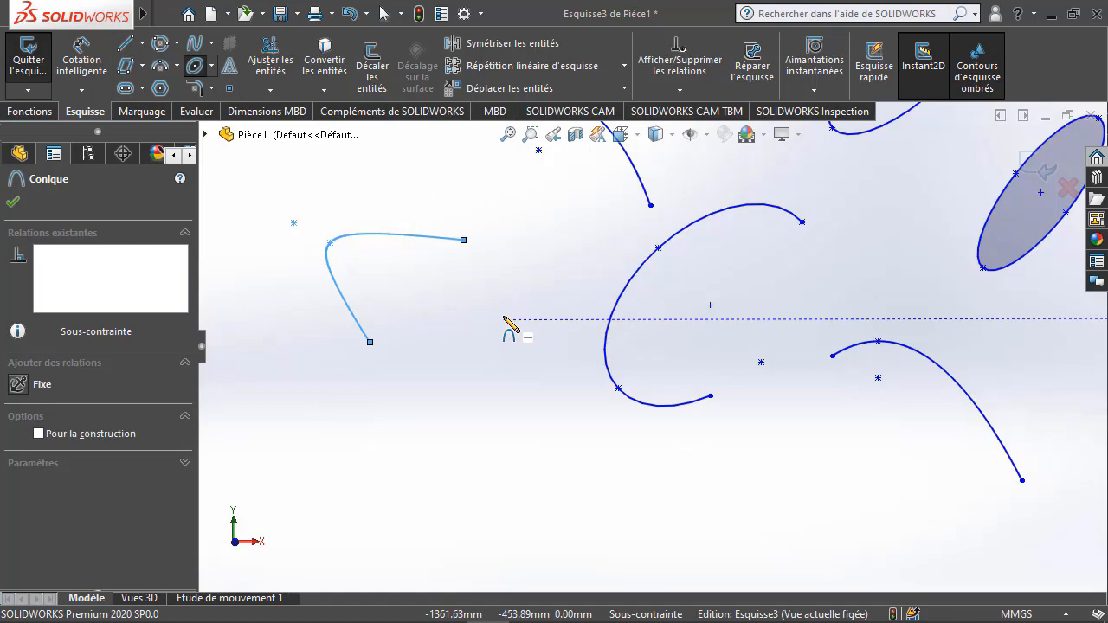
key("Escape")
Start a sketch fillet between the short horizontal line near the origin and the vertical line touching the circle
scroll(503, 317, "up", 2)
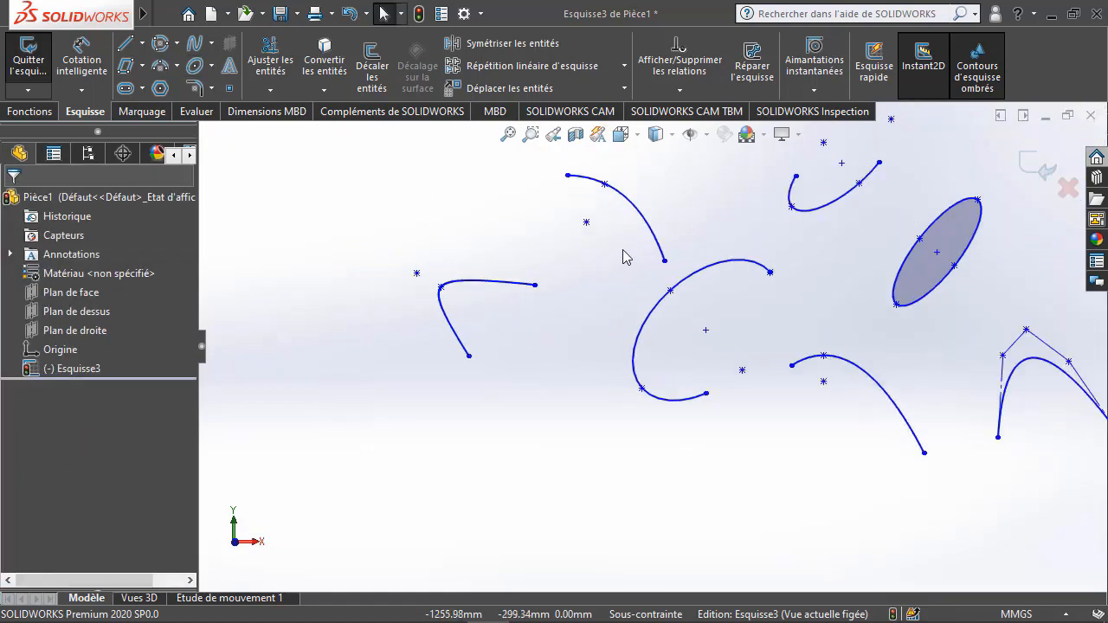
scroll(675, 258, "up", 7)
scroll(996, 272, "down", 7)
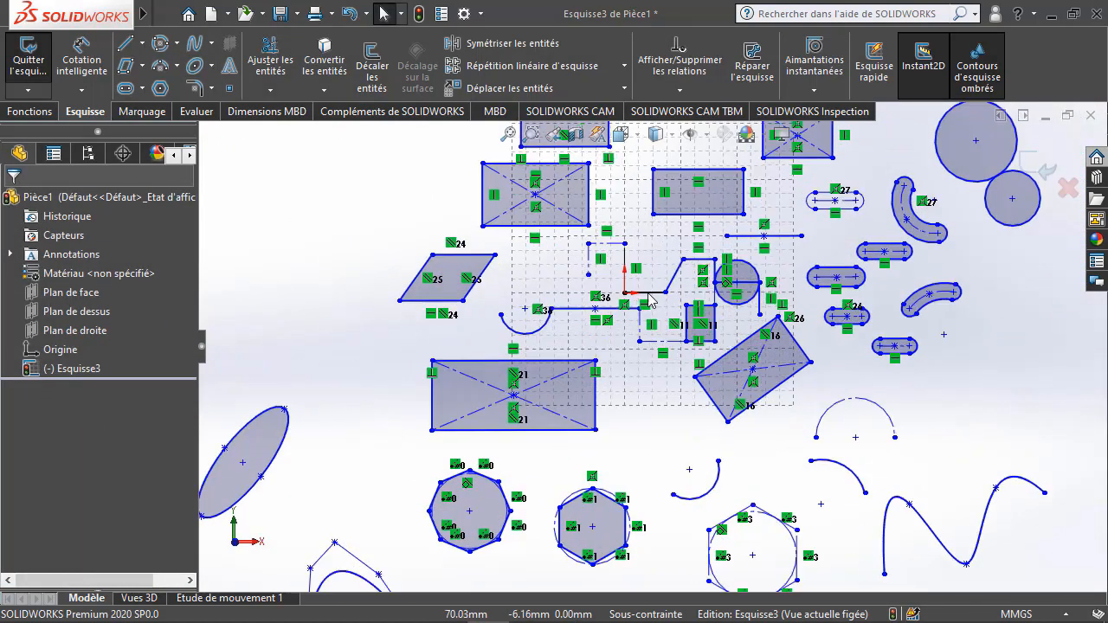
scroll(650, 299, "down", 5)
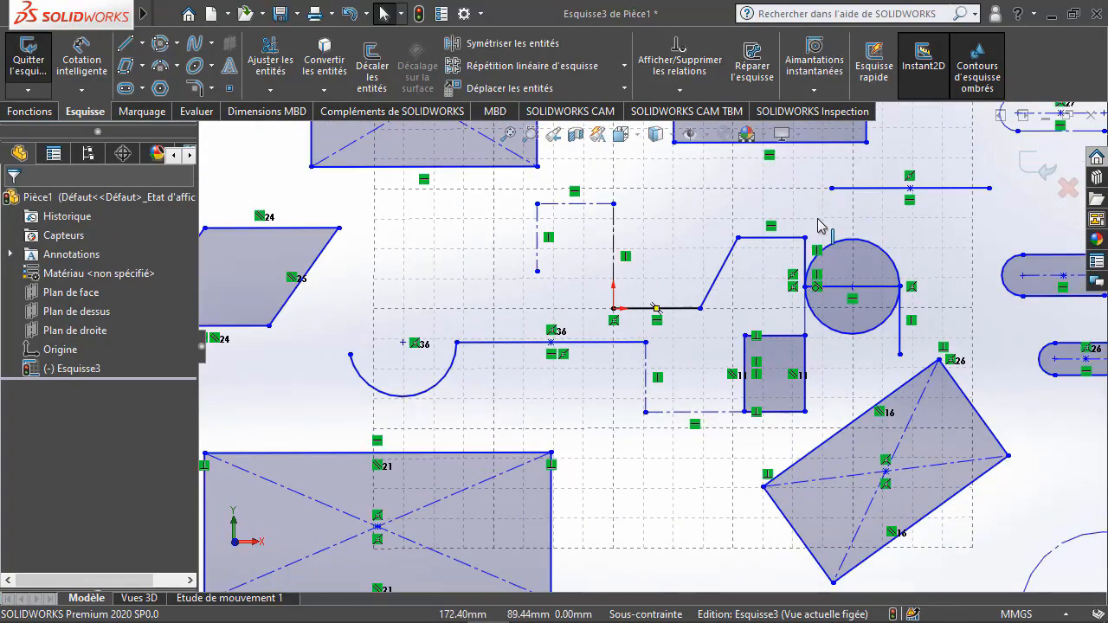
scroll(821, 227, "down", 2)
scroll(733, 245, "down", 1)
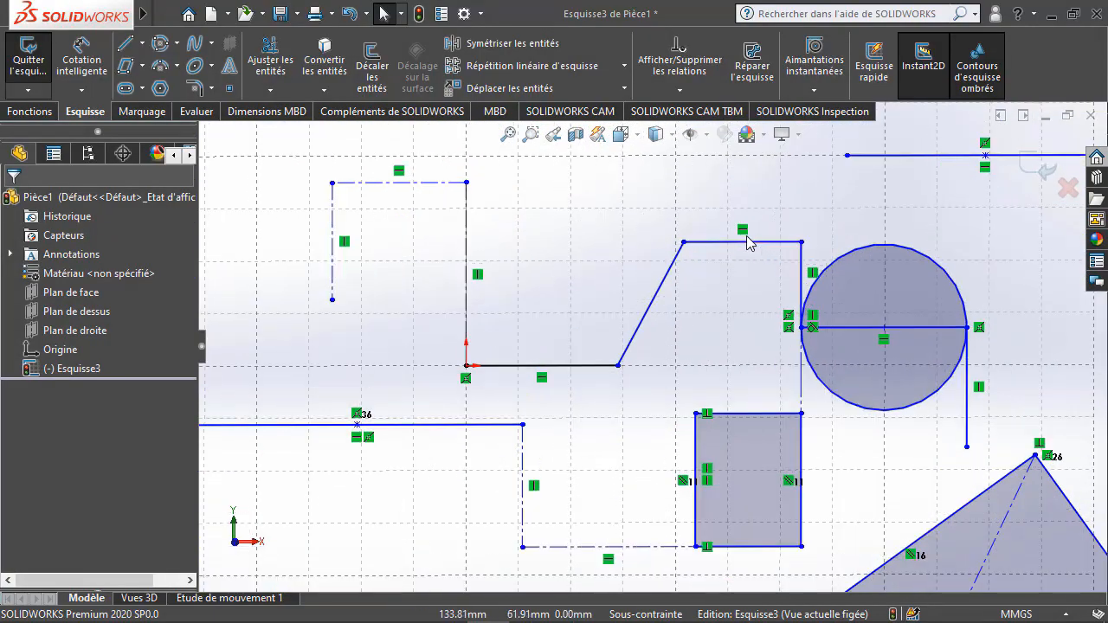
left_click(214, 91)
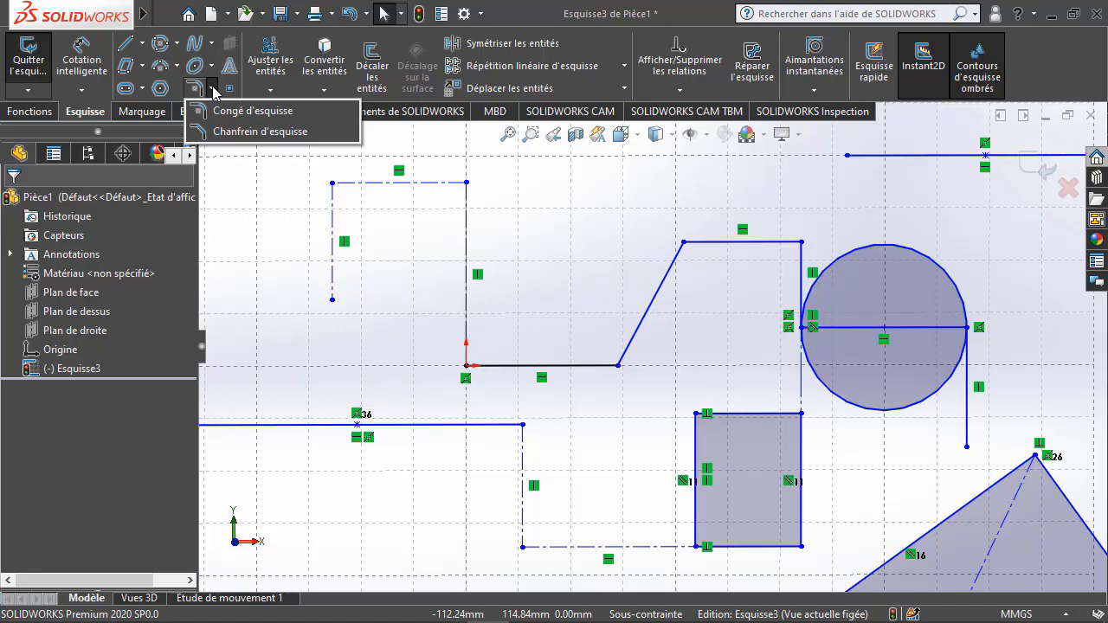
left_click(227, 111)
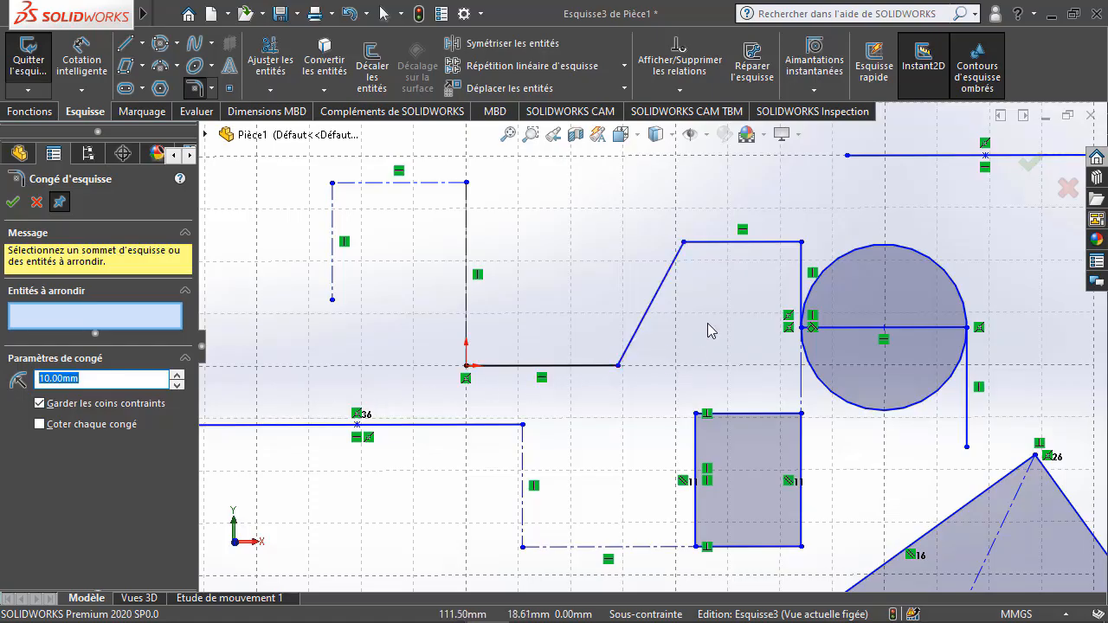
left_click(777, 243)
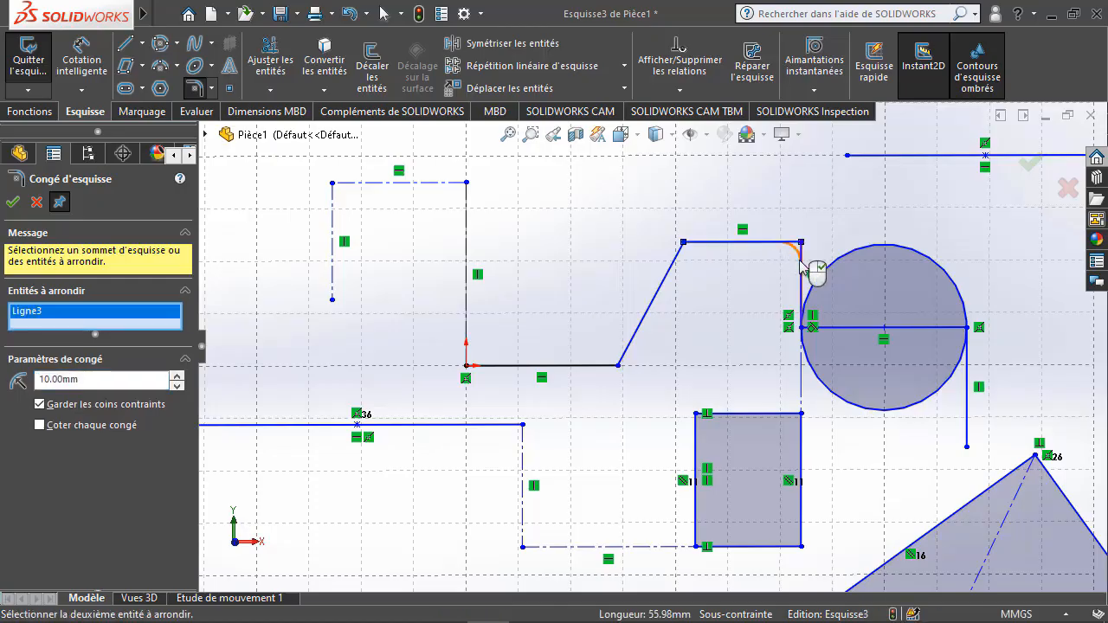
left_click(801, 264)
scroll(782, 303, "up", 2)
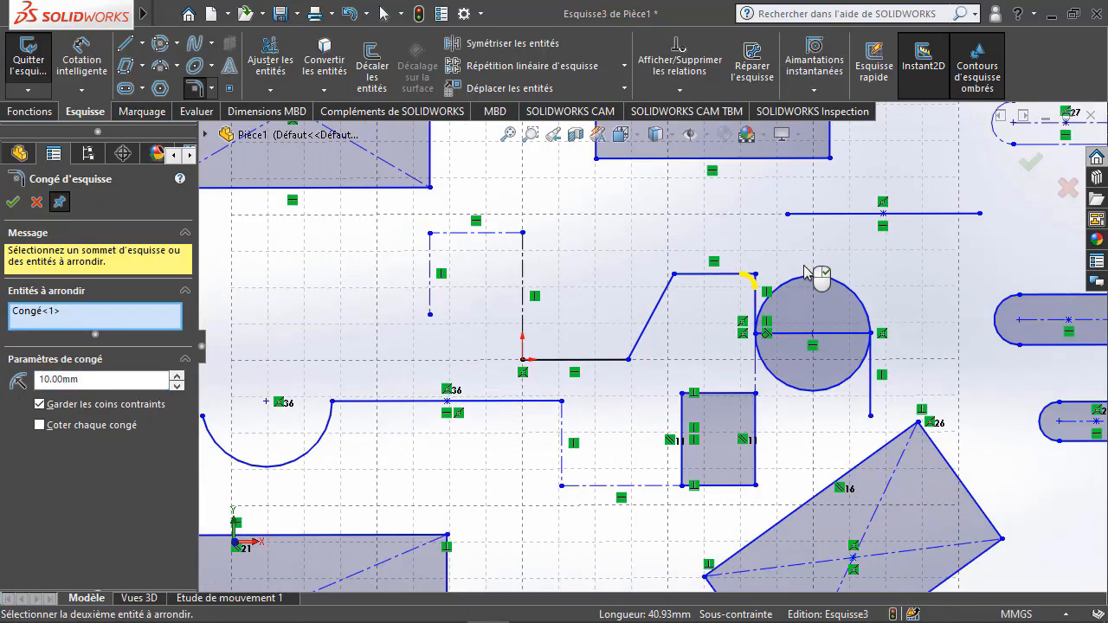
scroll(762, 280, "down", 6)
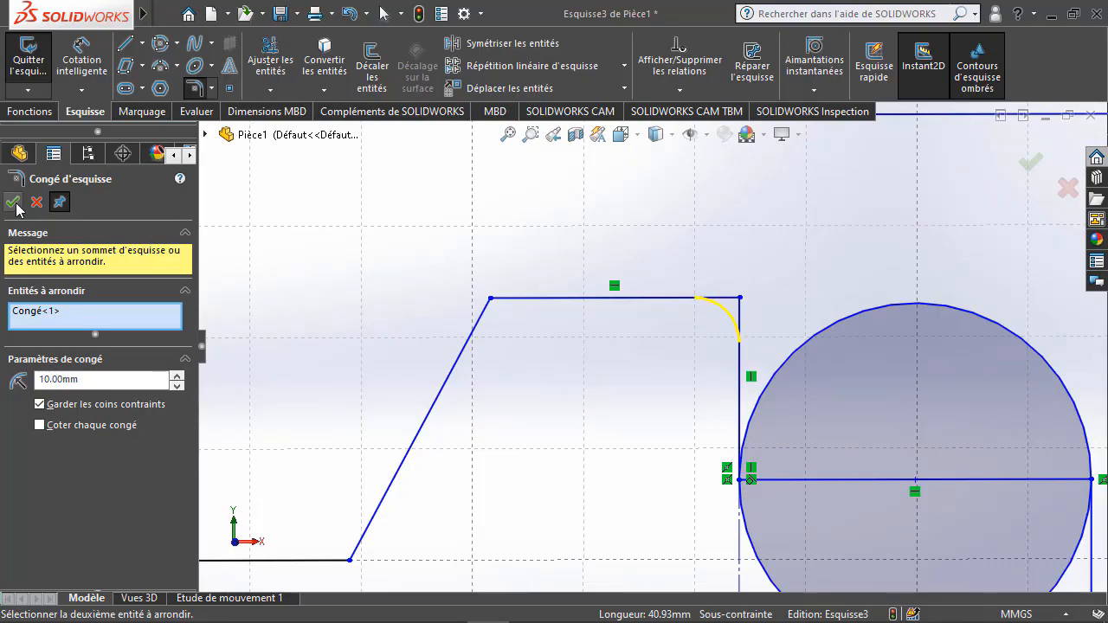
Set the fillet radius to 15 mm with dimensioning of each fillet turned off, and apply it
left_click(175, 376)
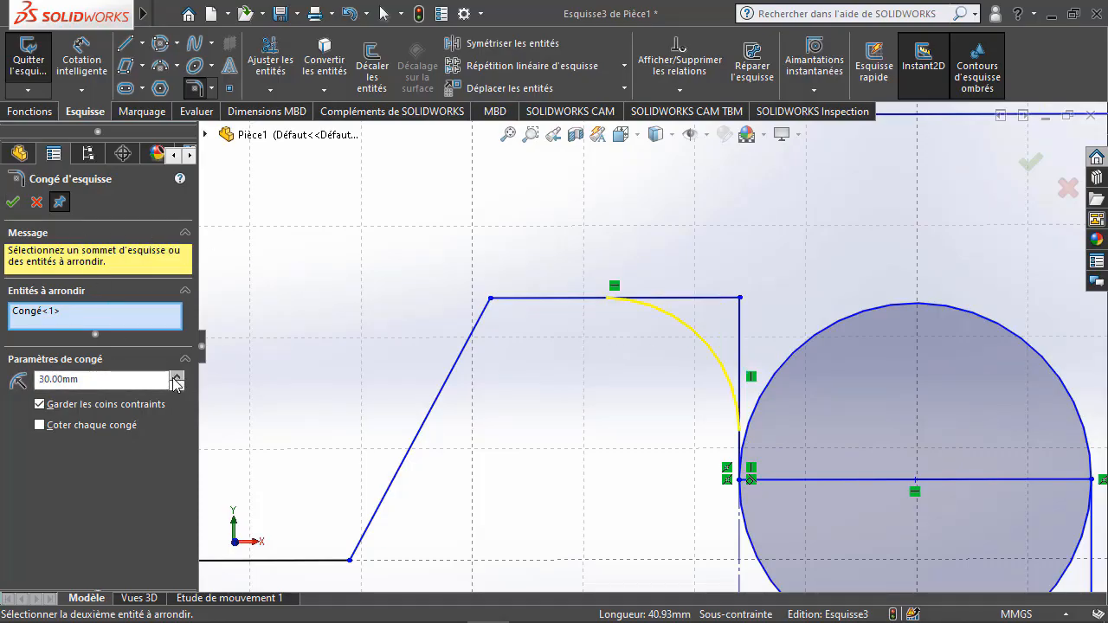
left_click(174, 377)
left_click(176, 386)
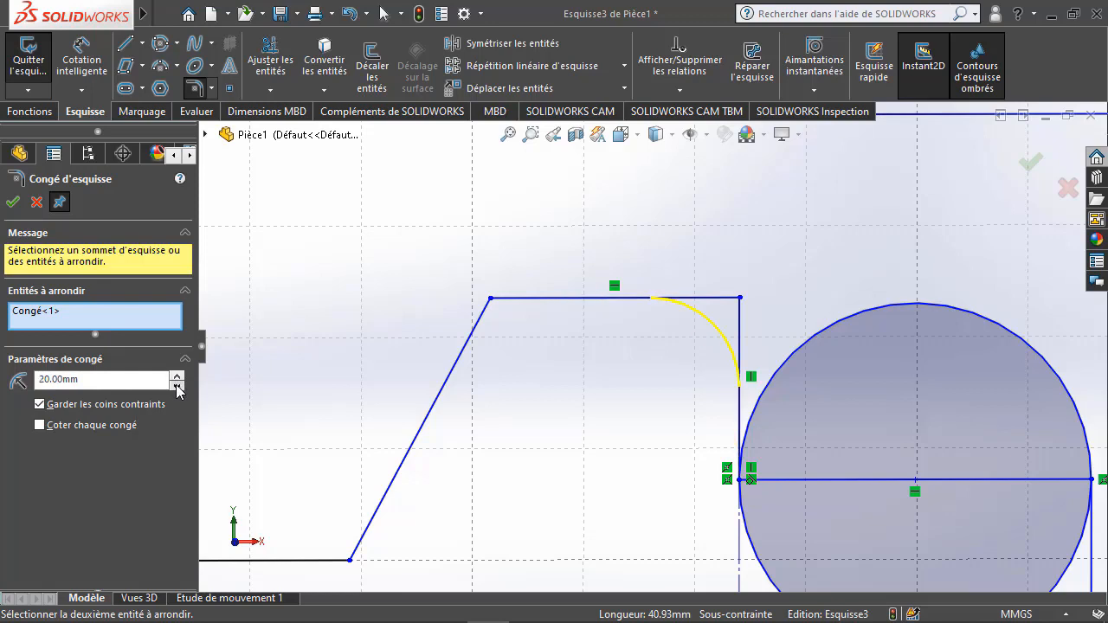
left_click_drag(168, 384, 49, 388)
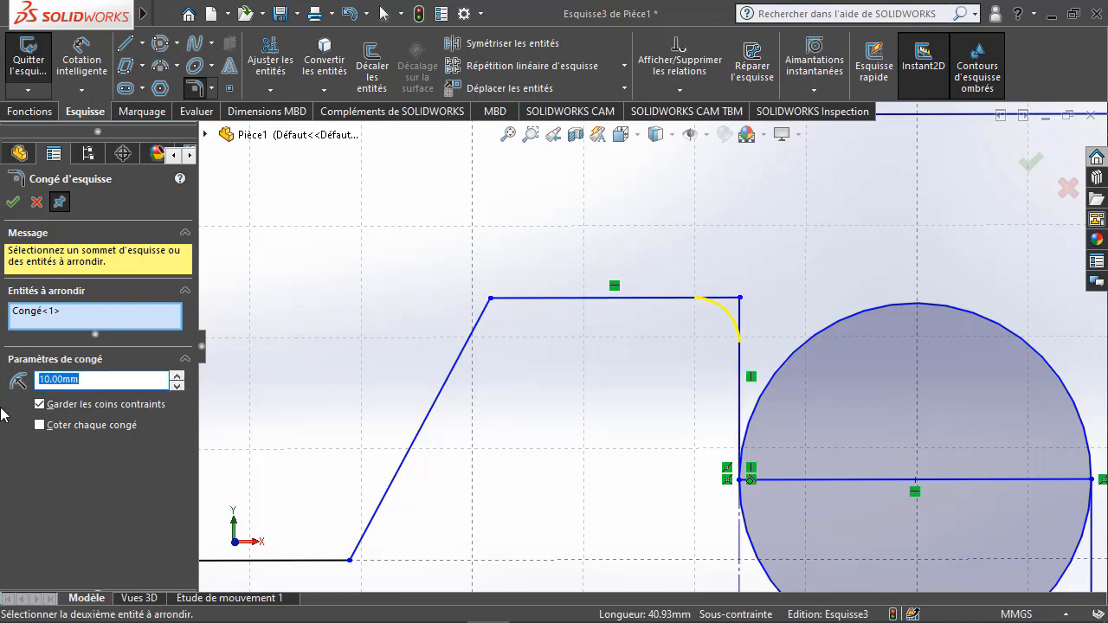
type("15")
left_click(117, 430)
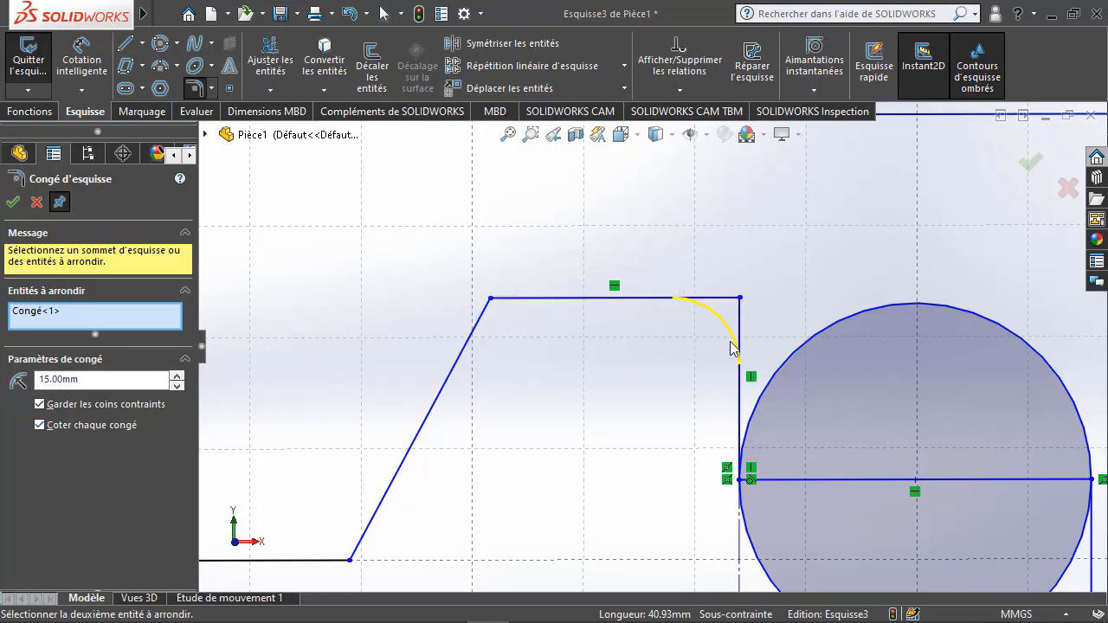
left_click(39, 425)
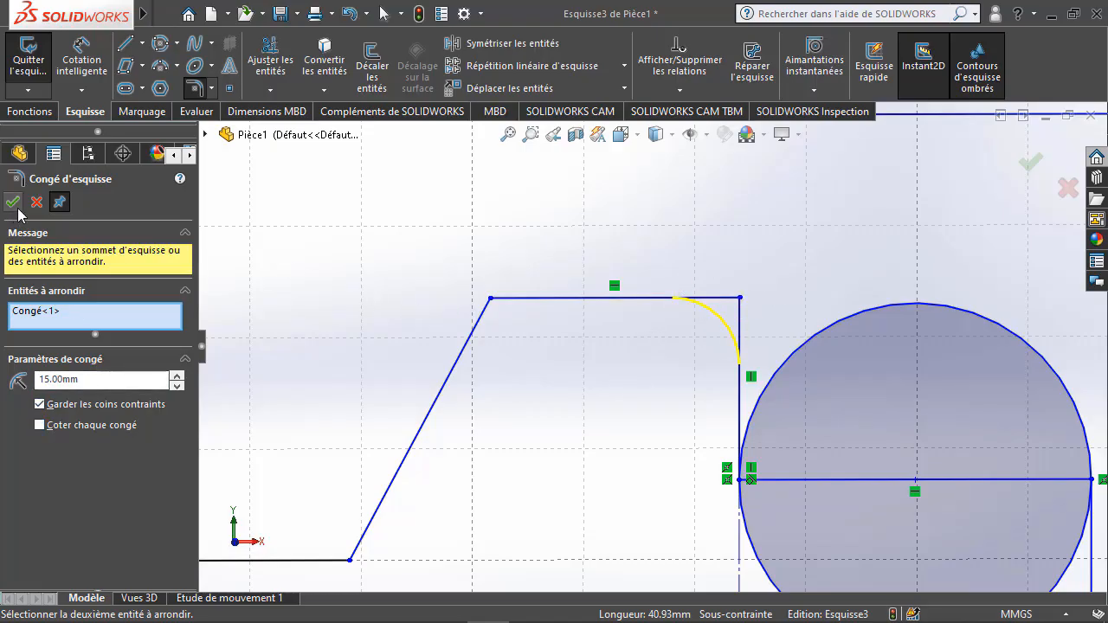
left_click(15, 205)
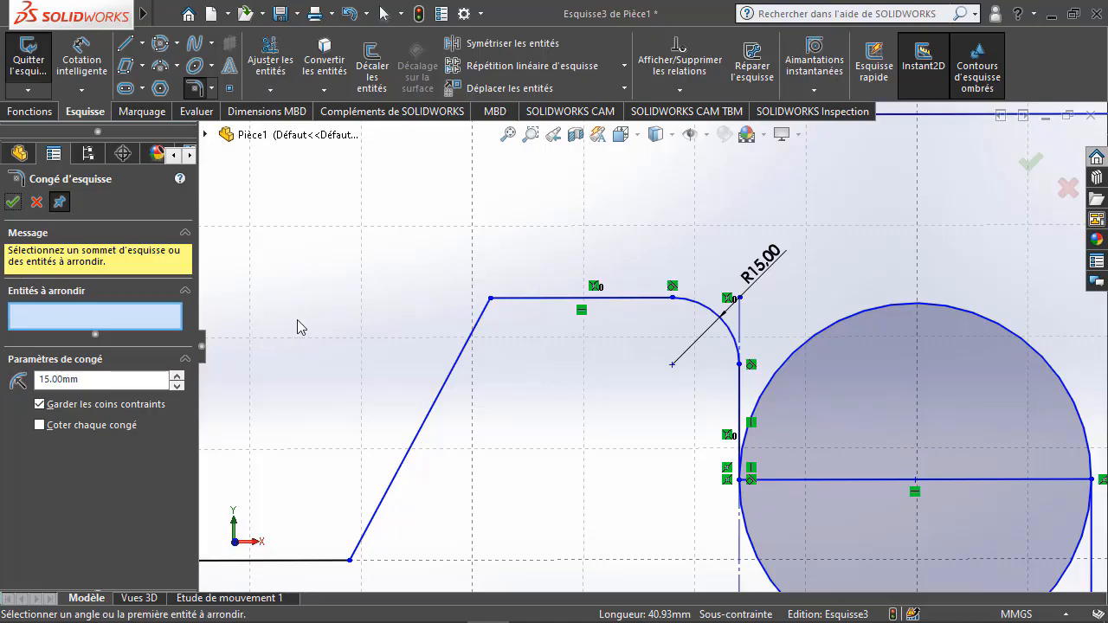
Turn on dimensioning of each fillet, round the corner between the slanted and horizontal lines at 15 mm, and finish the fillet command
left_click(39, 425)
left_click(464, 362)
left_click(516, 299)
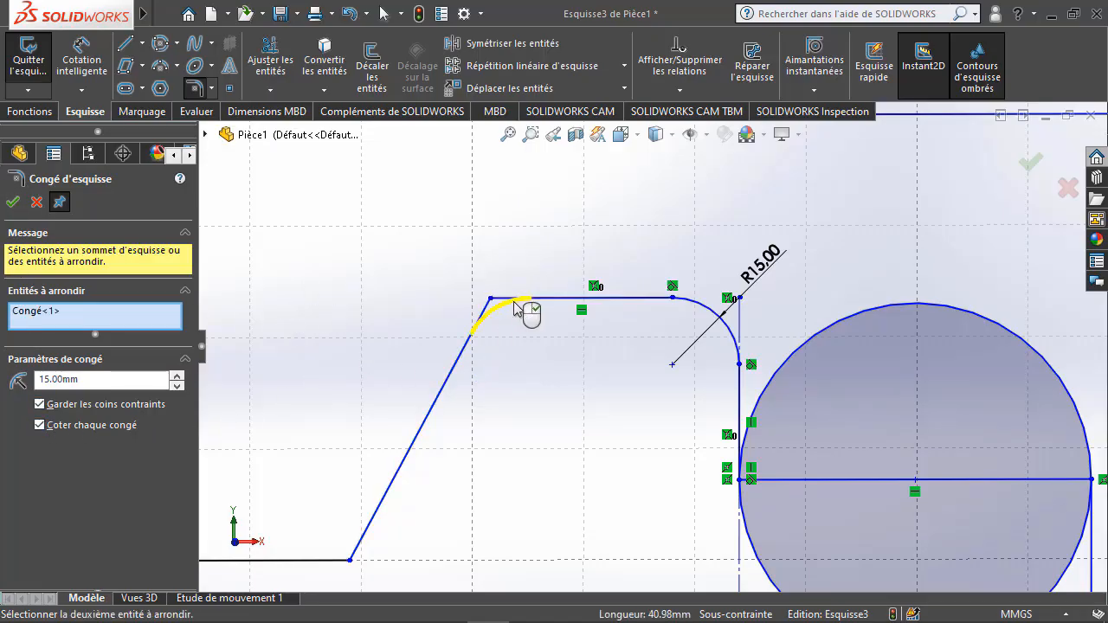
left_click(13, 202)
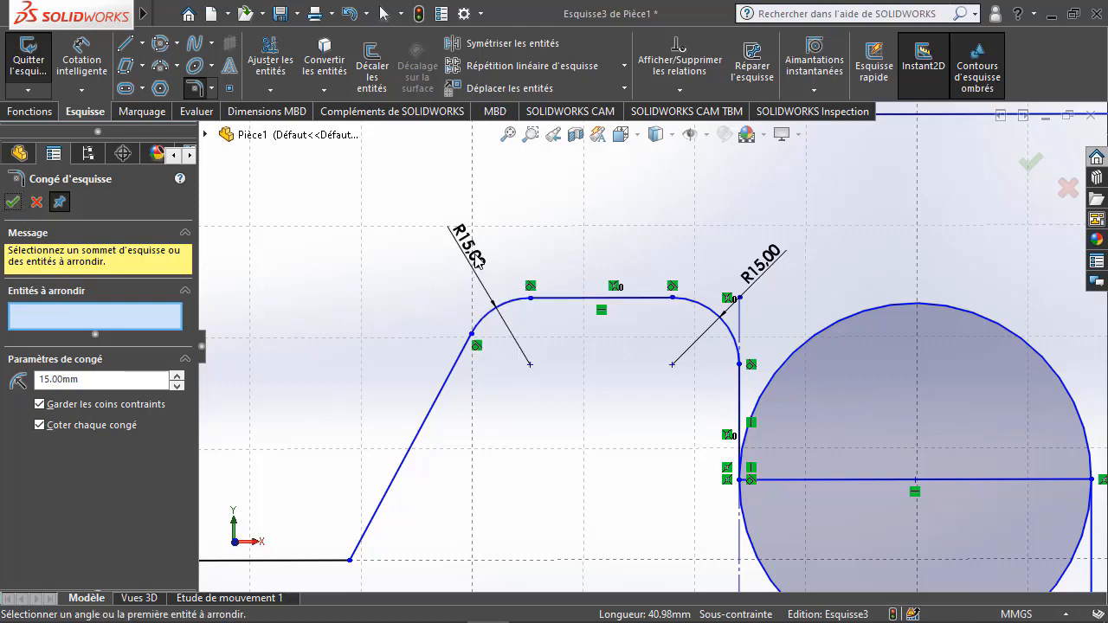
left_click(39, 425)
left_click(13, 206)
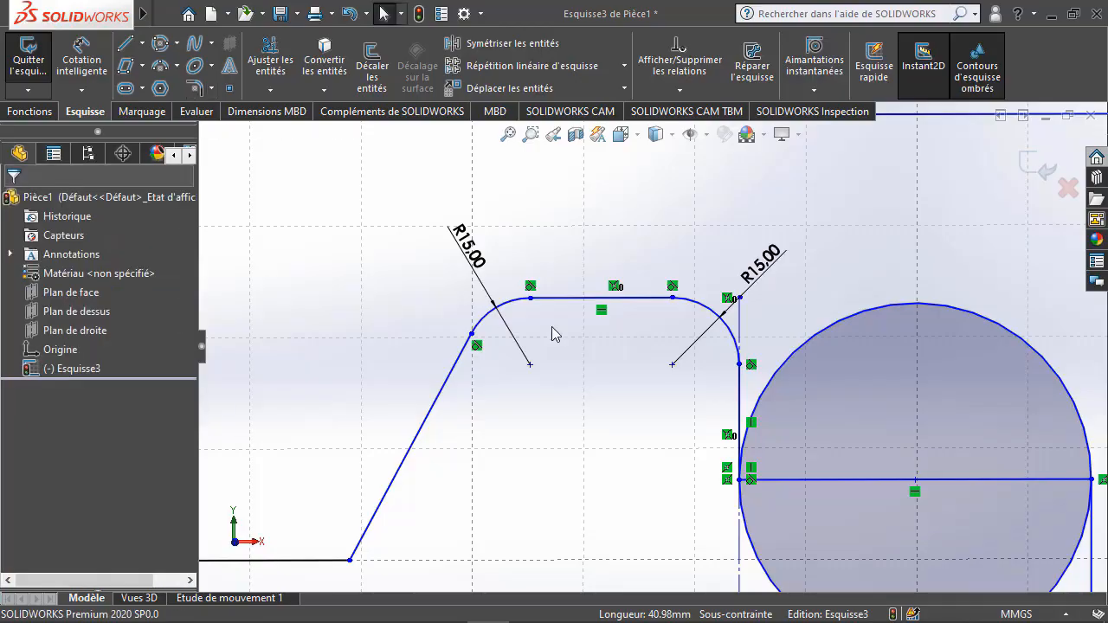
Draw an L-shape above the origin from a vertical line about 33 mm long and a shorter horizontal line extending right from its upper end
scroll(554, 327, "up", 3)
scroll(471, 440, "down", 2)
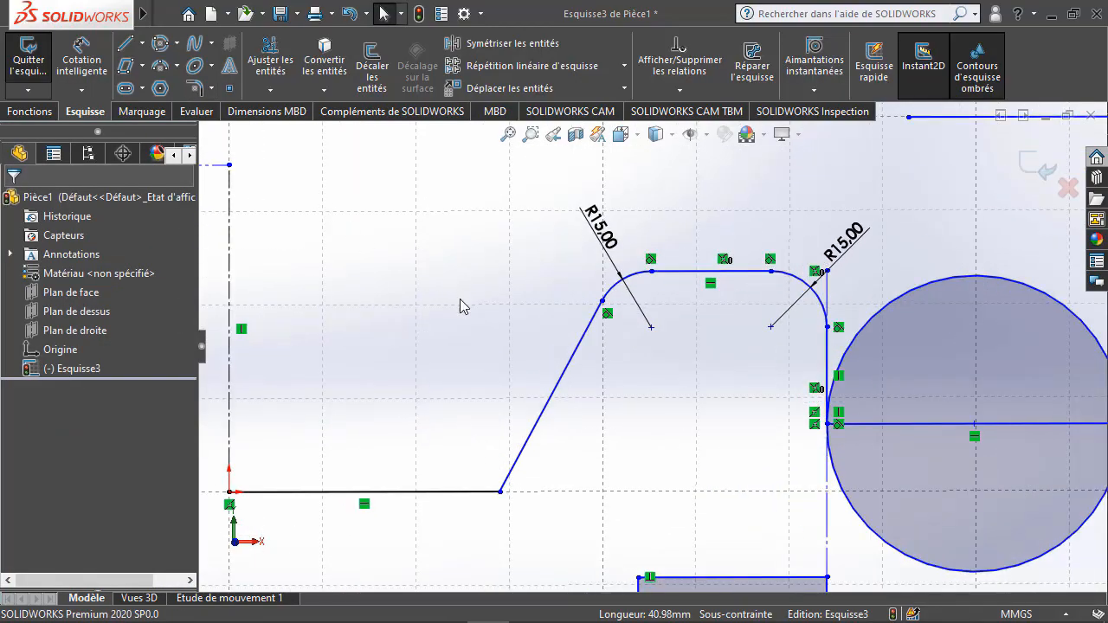
scroll(606, 347, "up", 3)
scroll(472, 303, "down", 2)
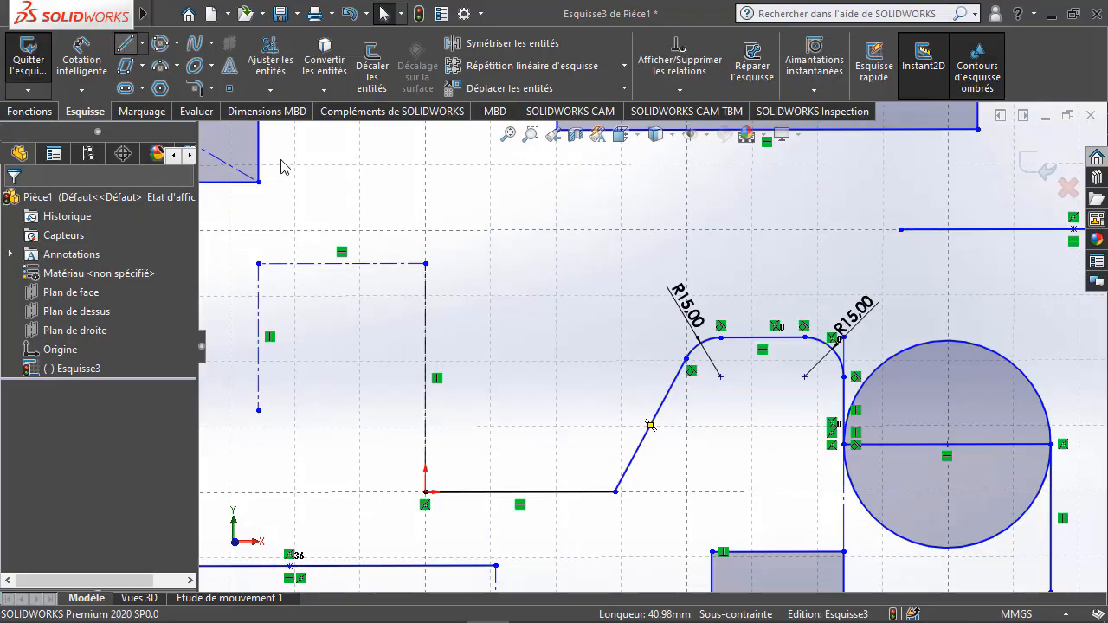
left_click(483, 286)
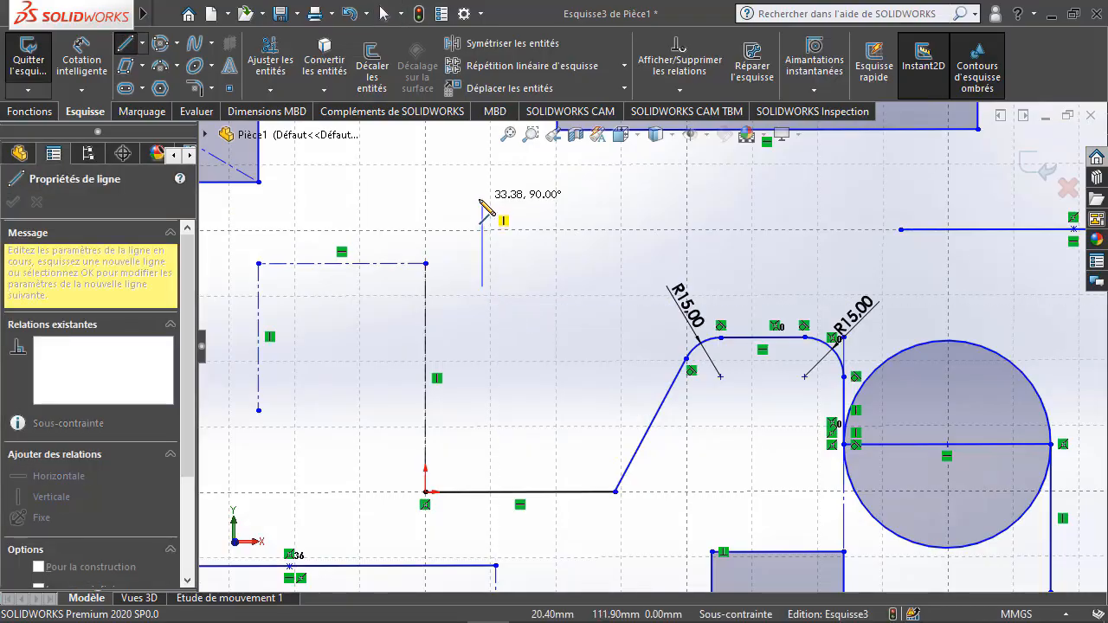
left_click(482, 199)
left_click(557, 199)
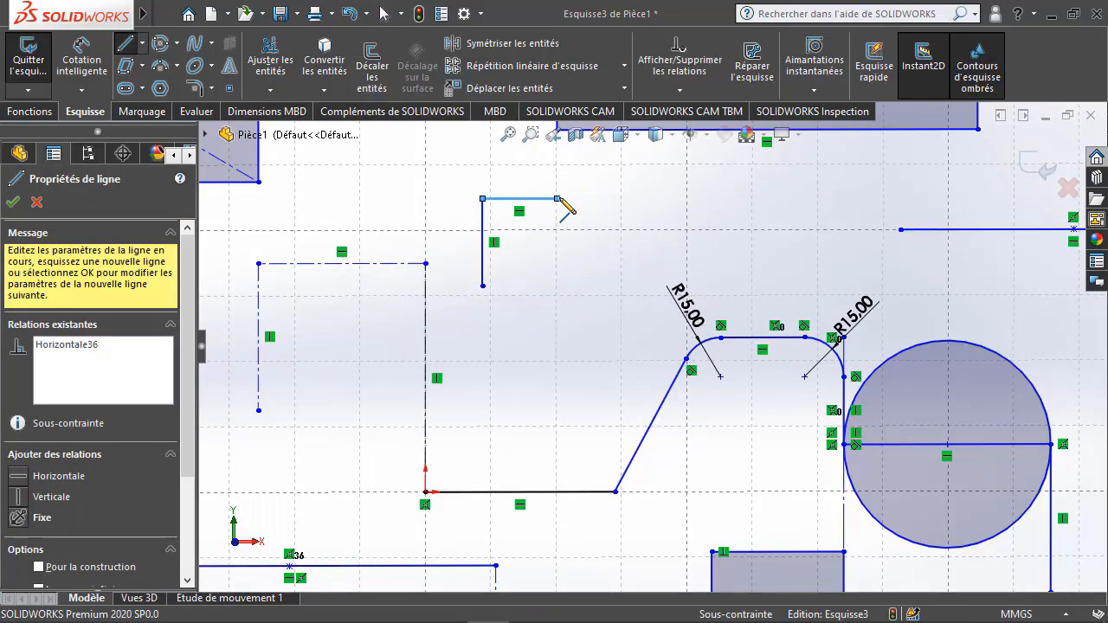
key("Escape")
key("Escape")
key("z")
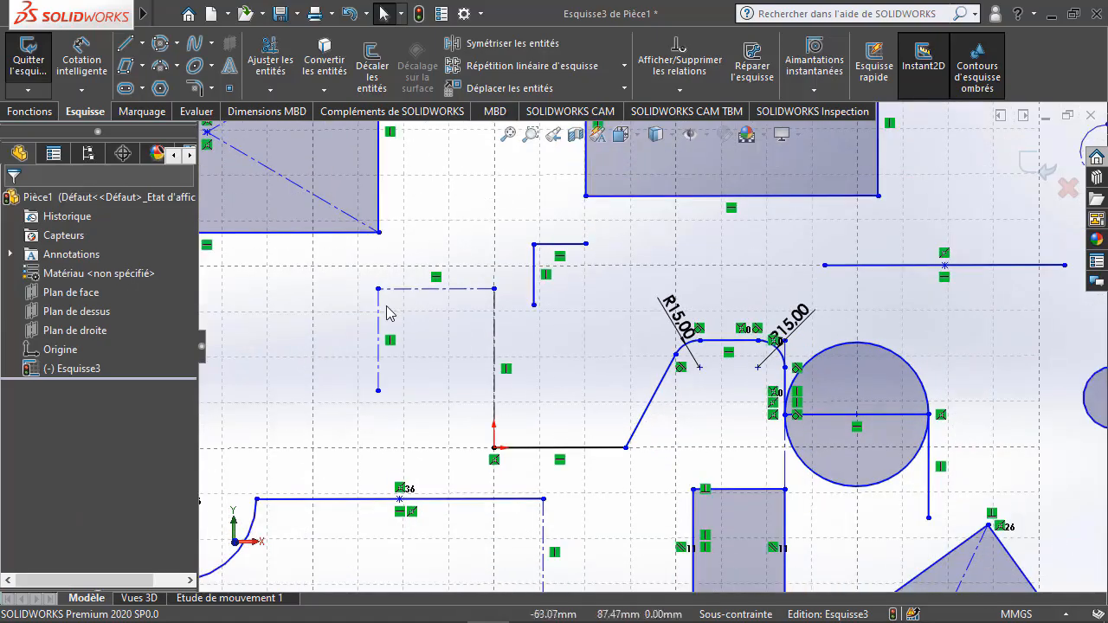
Chamfer the corner of the L-shape above the origin using distance-distance with an equal distance of 10 mm
scroll(450, 251, "down", 5)
left_click(215, 90)
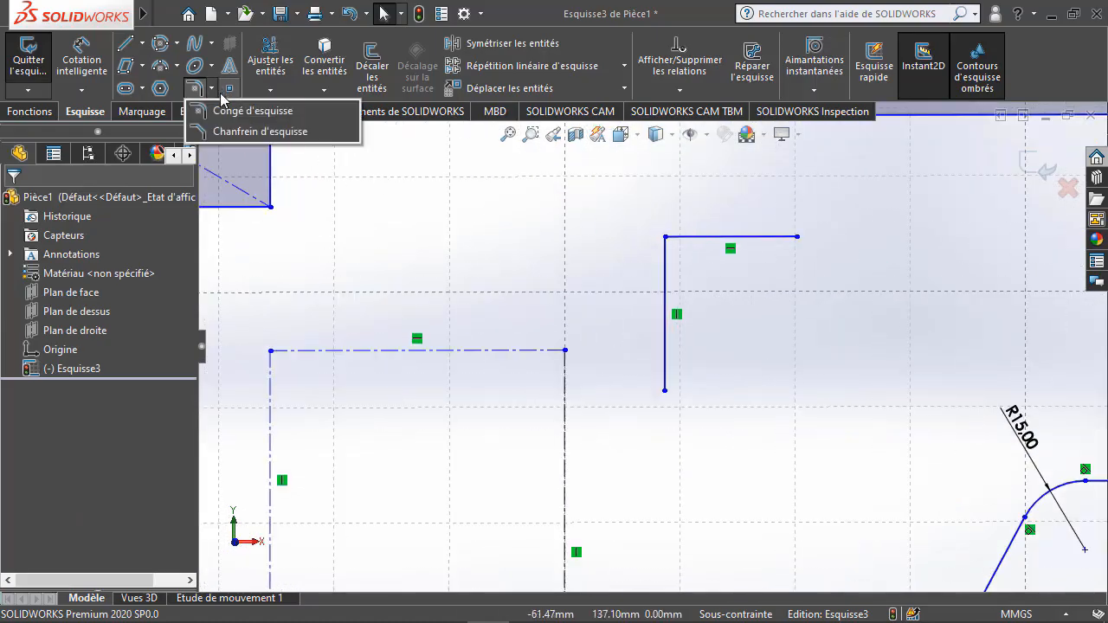
left_click(215, 90)
left_click(214, 90)
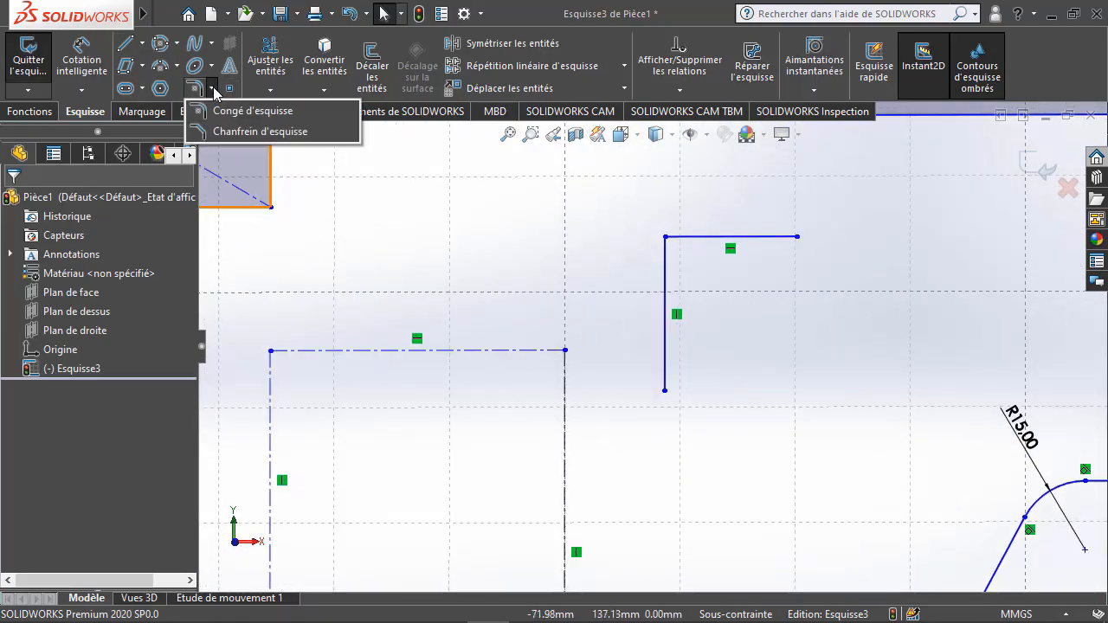
left_click(232, 132)
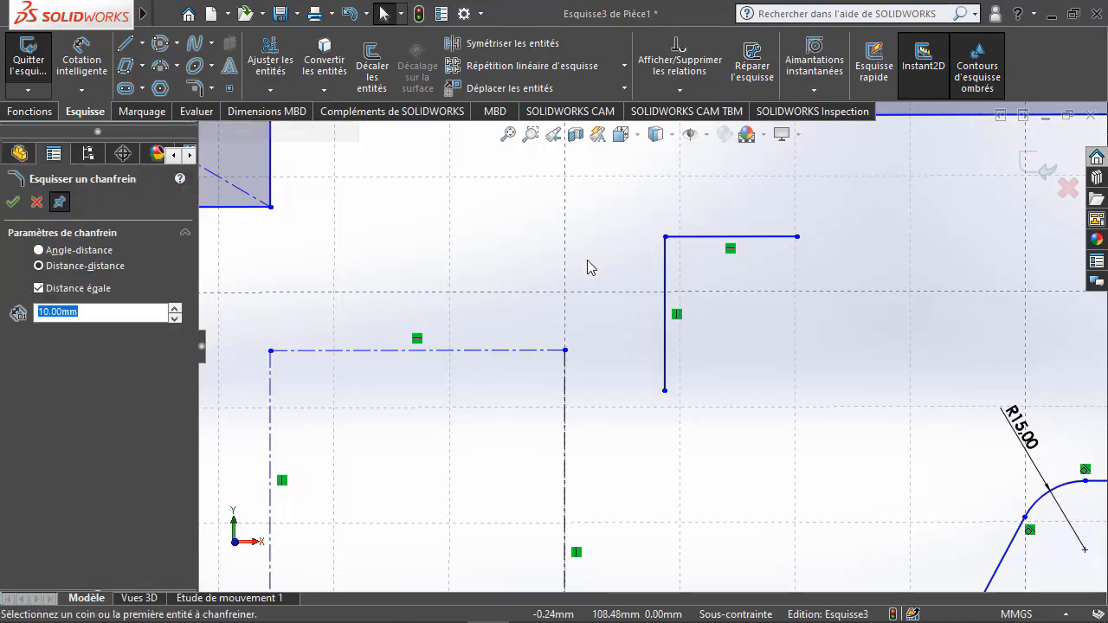
left_click(668, 277)
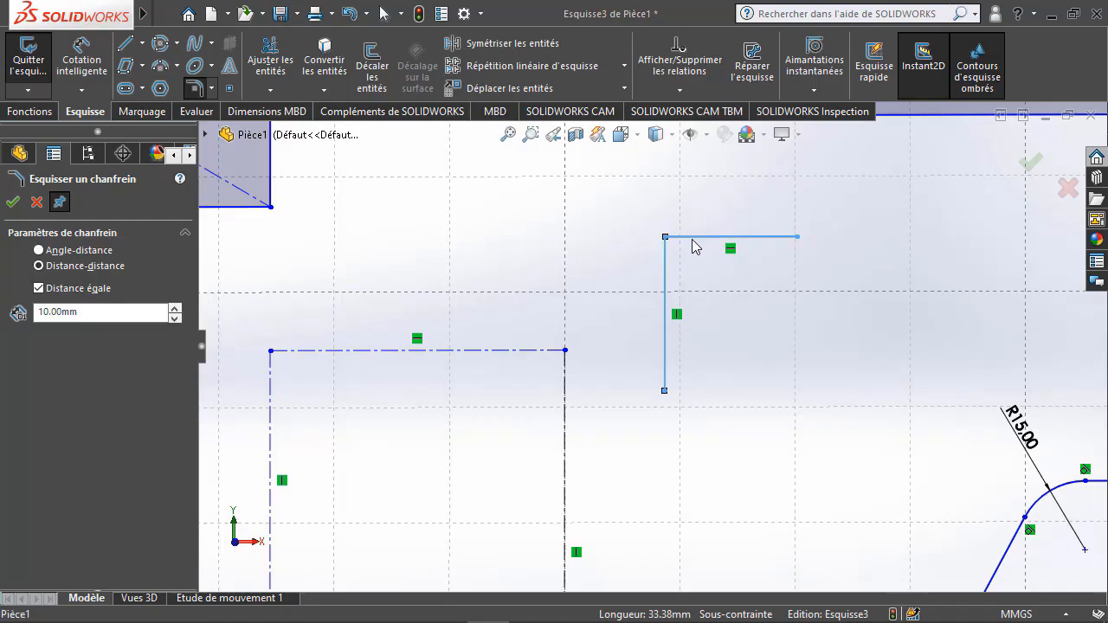
left_click(693, 238)
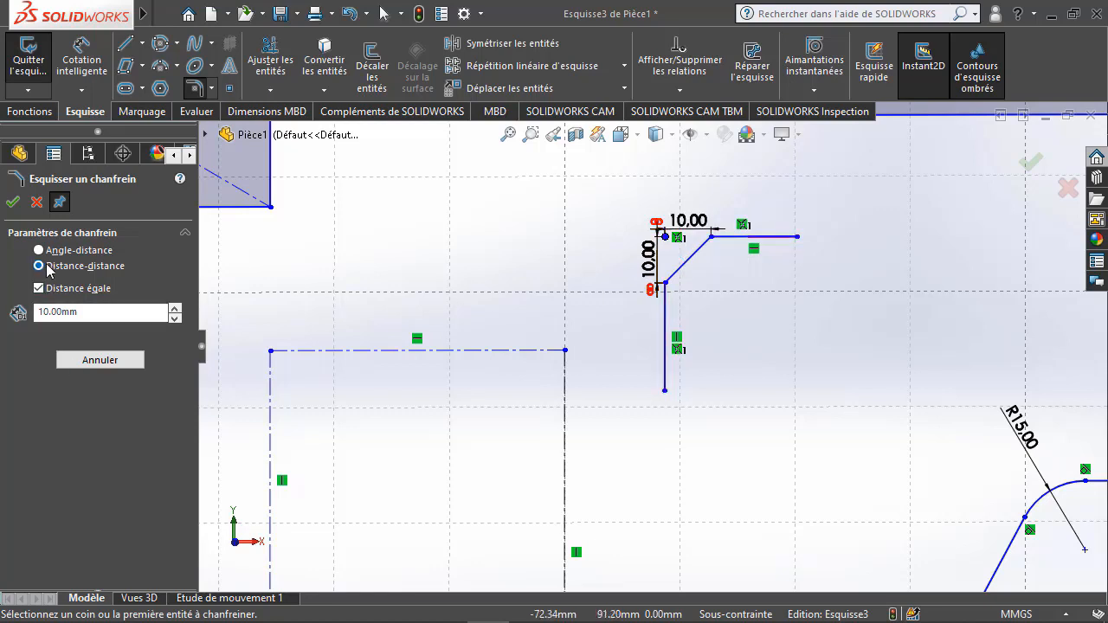
Try to switch the chamfer to angle-distance at 30 degrees, and finish the chamfer command
left_click(39, 250)
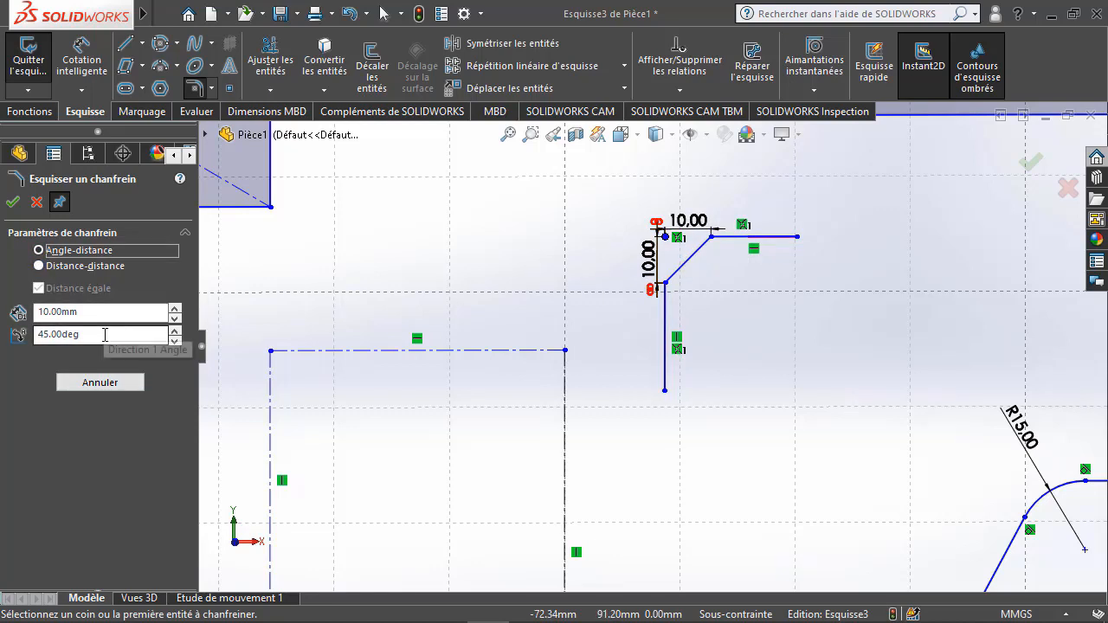
left_click_drag(105, 335, 43, 339)
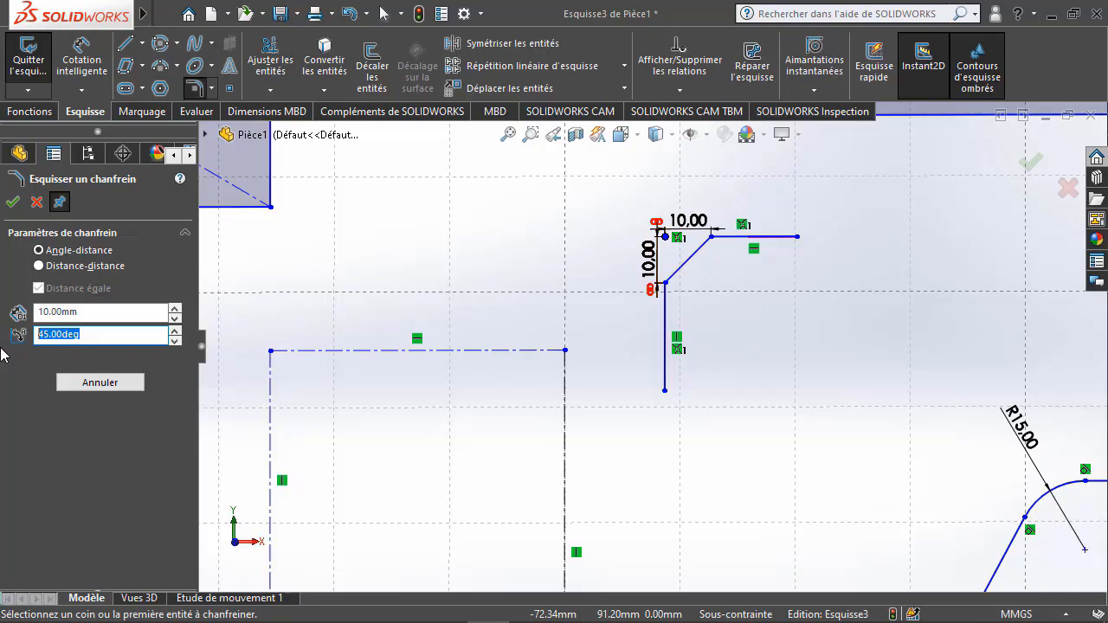
type("30")
left_click(13, 201)
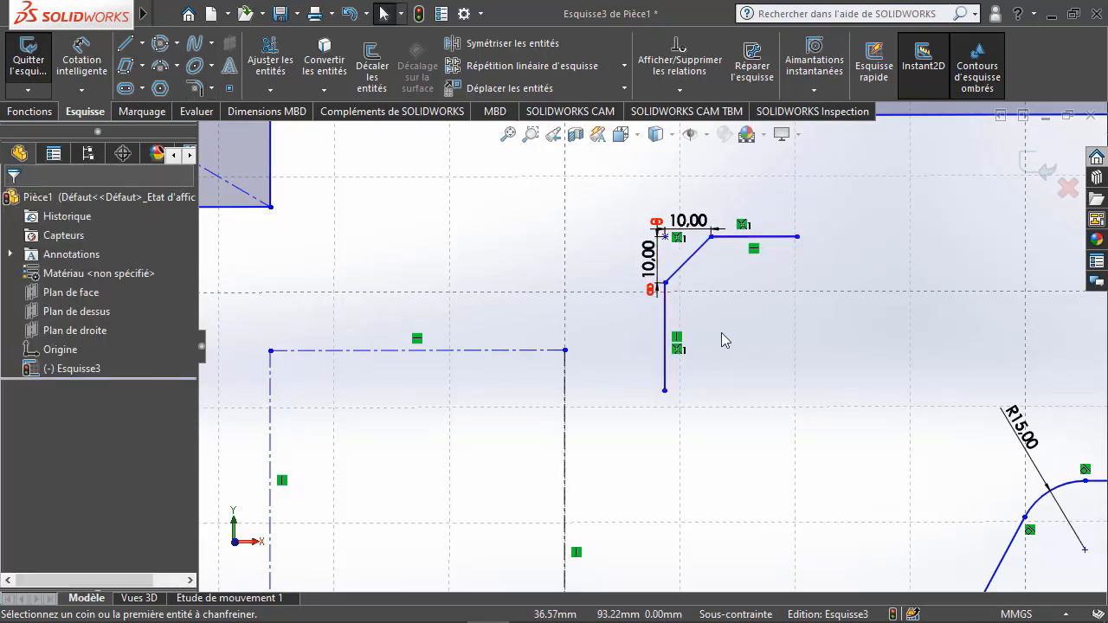
Undo the corner chamfer and the drawing of the L-shape's horizontal line
scroll(722, 332, "up", 2)
scroll(805, 306, "down", 2)
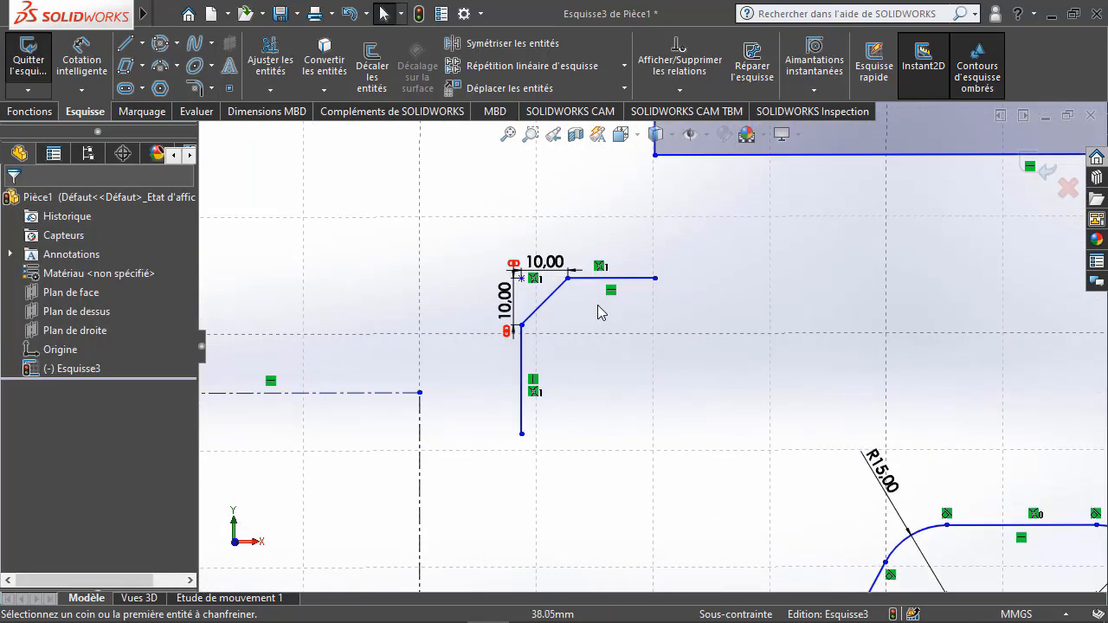
key("ctrl+z")
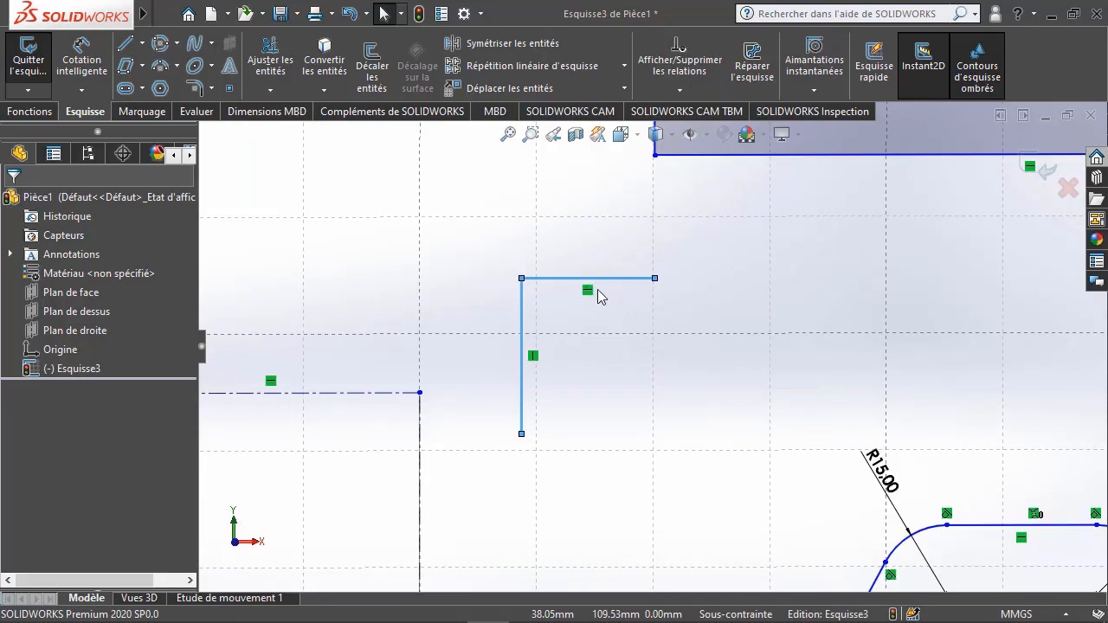
key("ctrl+z")
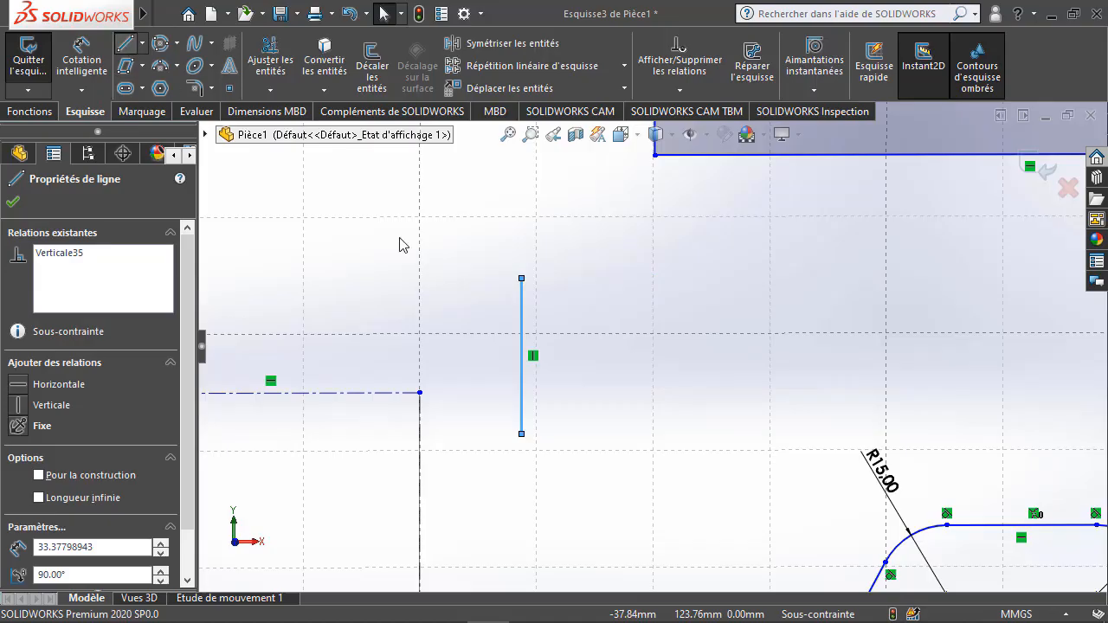
Draw a horizontal line about 39 mm long to the right from the upper end of the vertical line
left_click(521, 278)
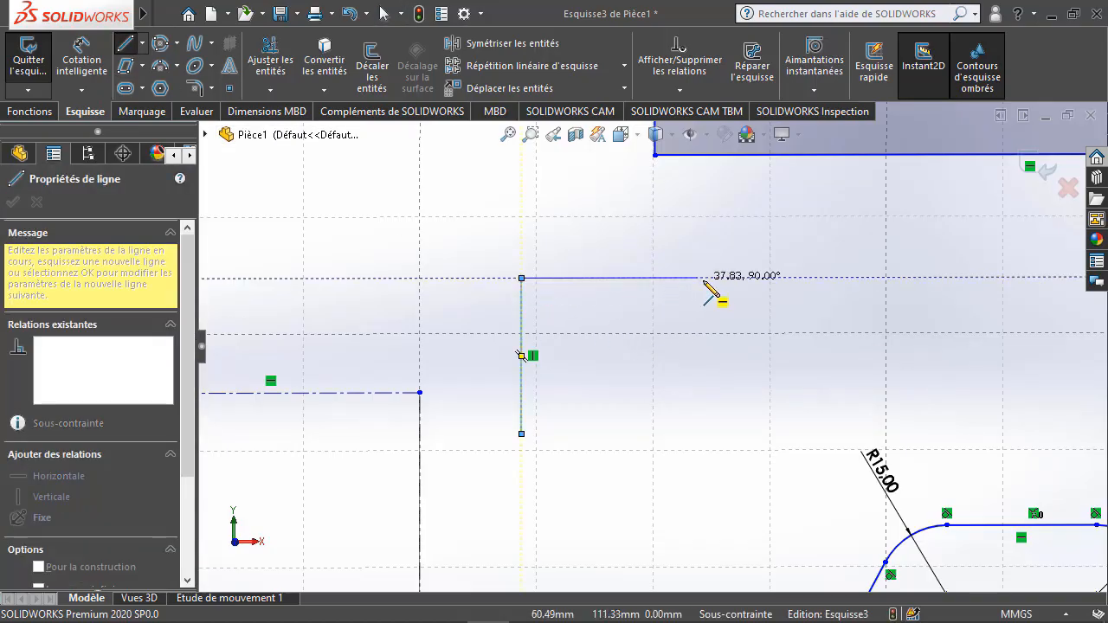
left_click(704, 278)
key("Escape")
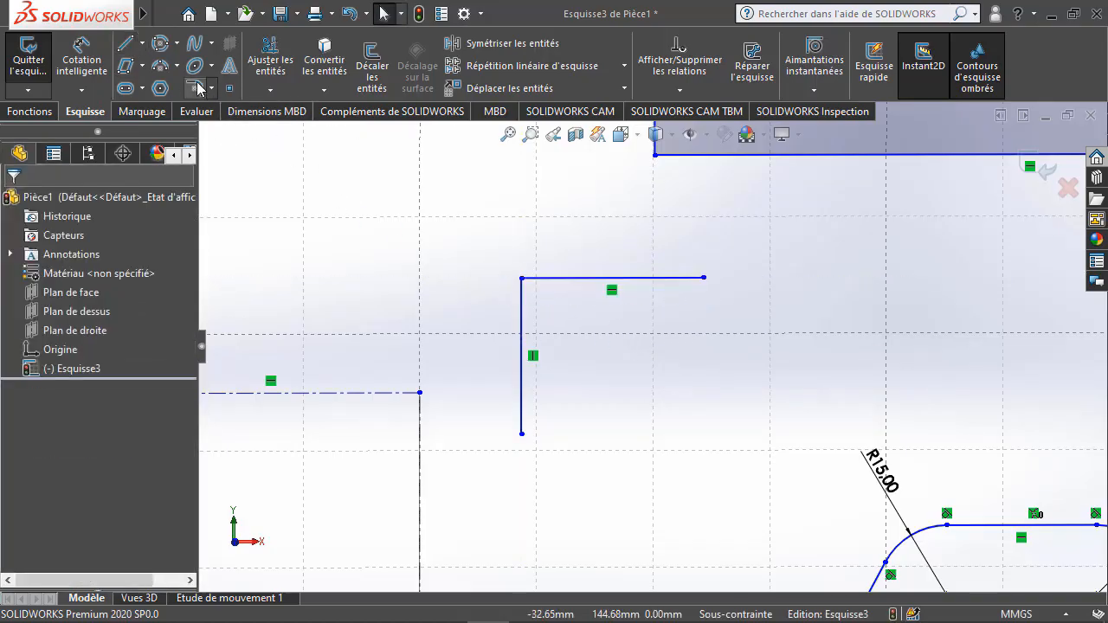
Chamfer the L-shape's corner using angle-distance at 10 mm and 30 degrees, selecting the vertical line before the horizontal one
left_click(211, 88)
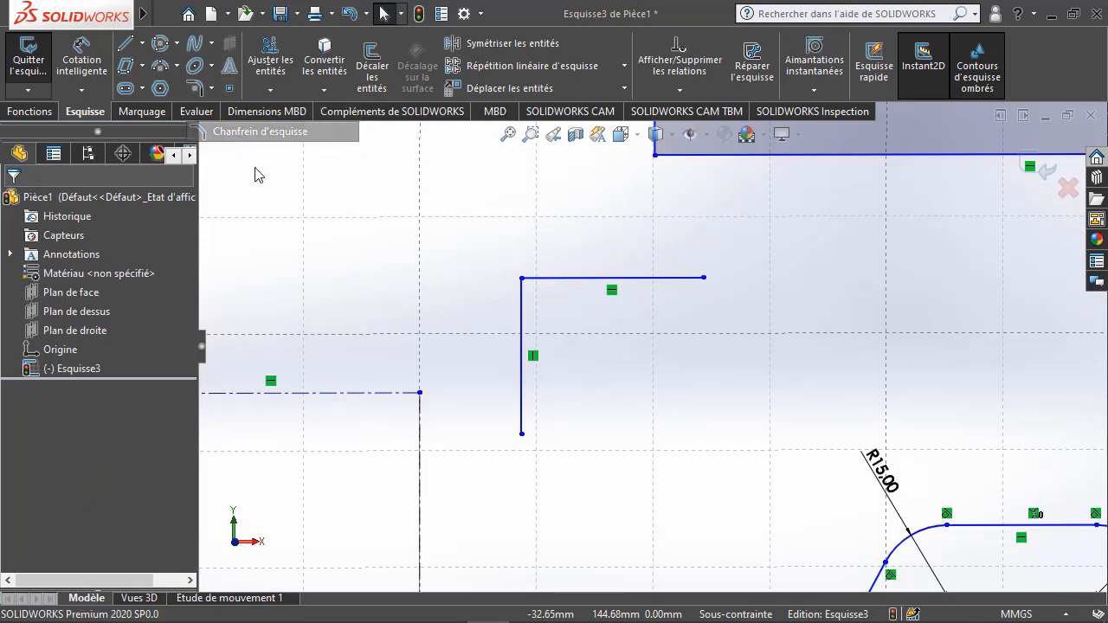
left_click(259, 131)
left_click(70, 251)
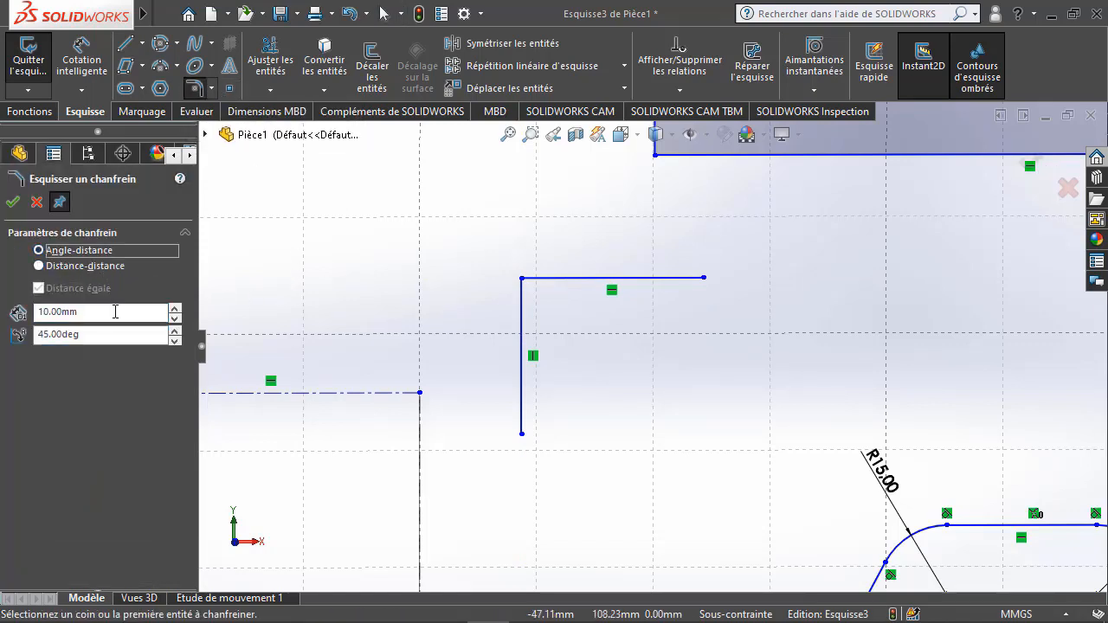
left_click_drag(89, 336, 1, 343)
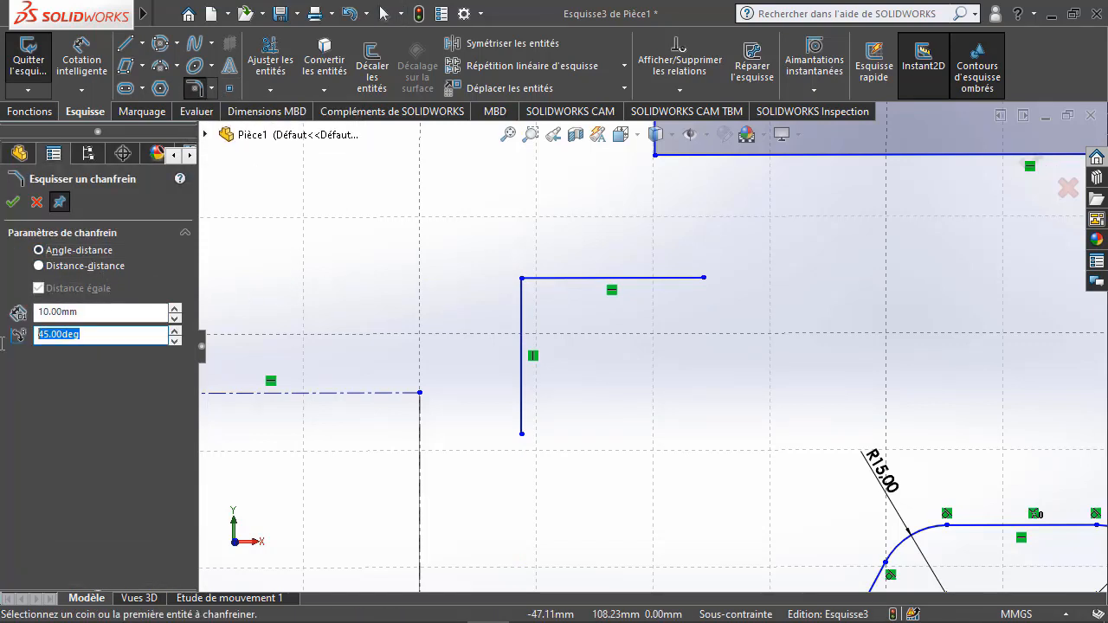
type("30")
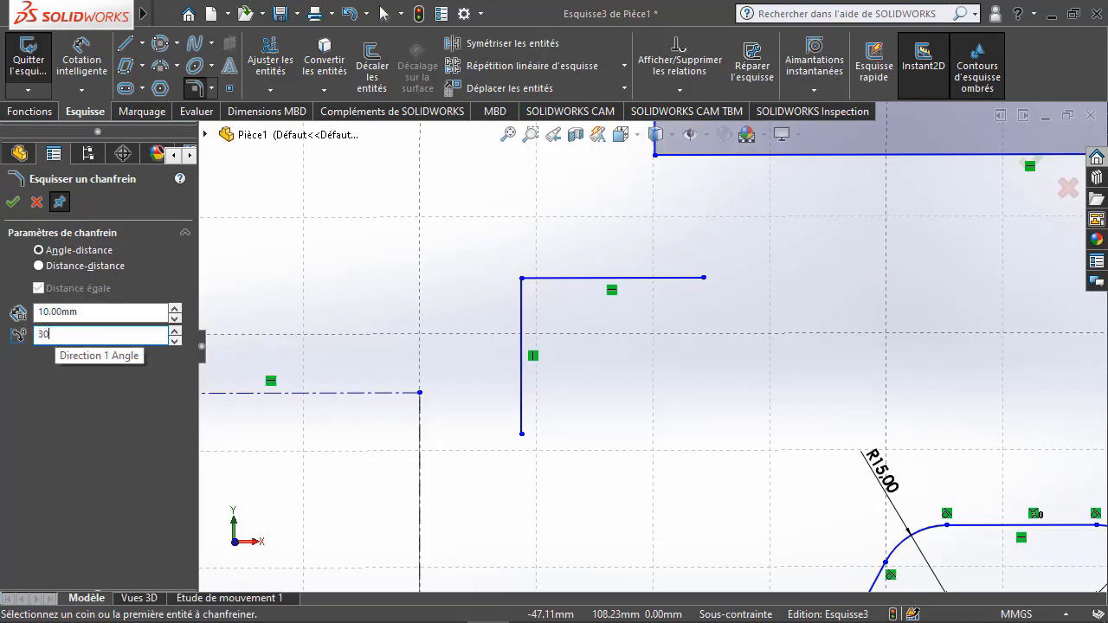
key("Return")
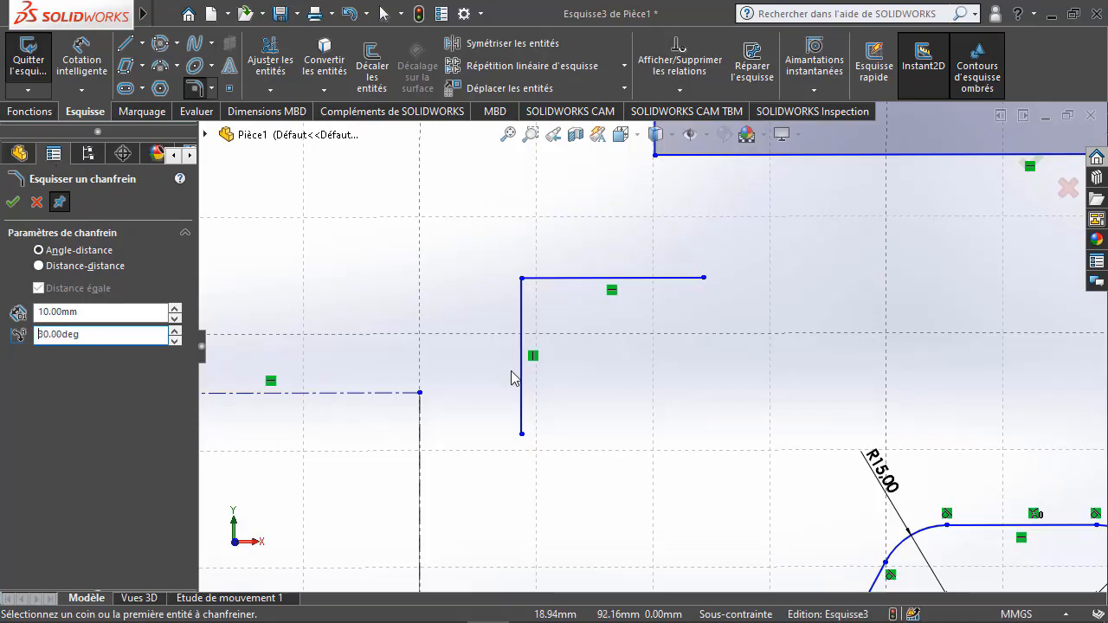
left_click(523, 332)
left_click(562, 278)
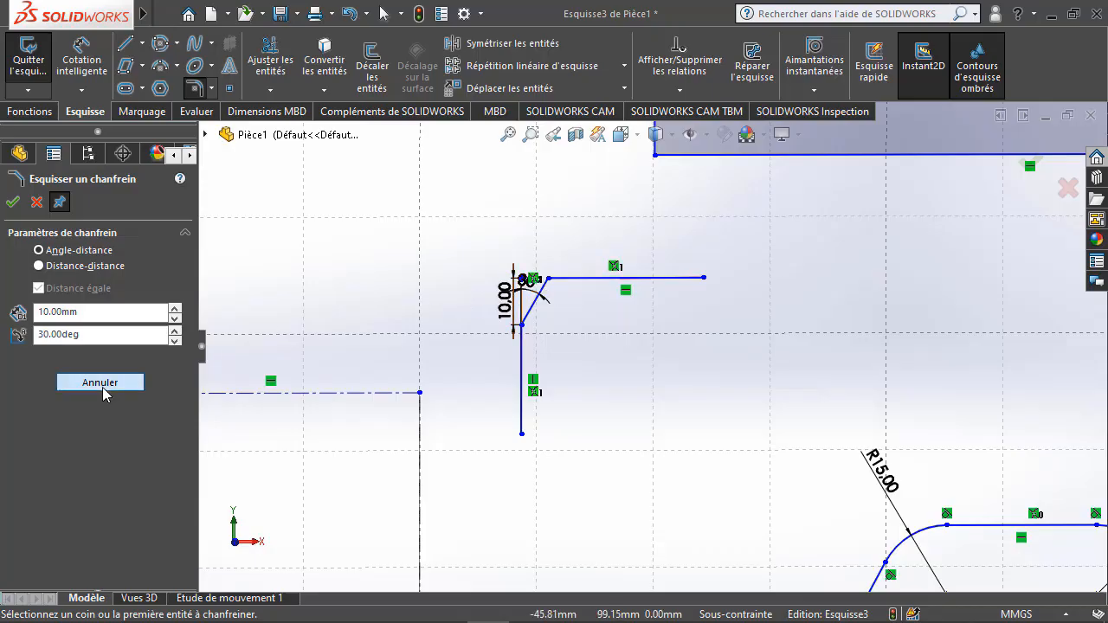
Undo the 30-degree chamfer measured from the vertical line and leave the chamfer command
left_click(138, 382)
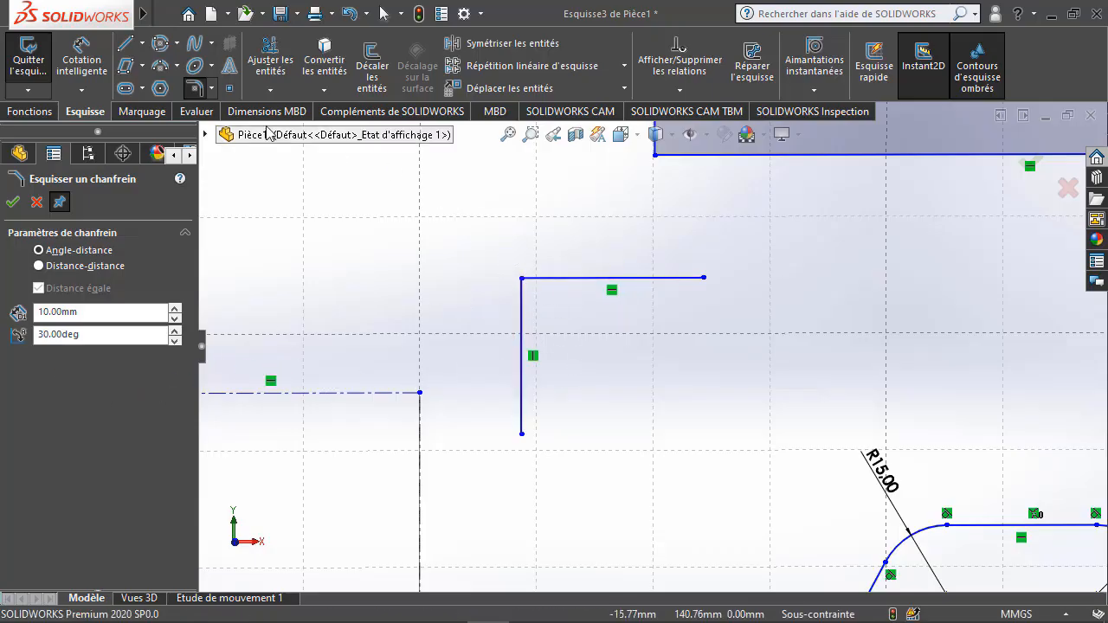
left_click(211, 88)
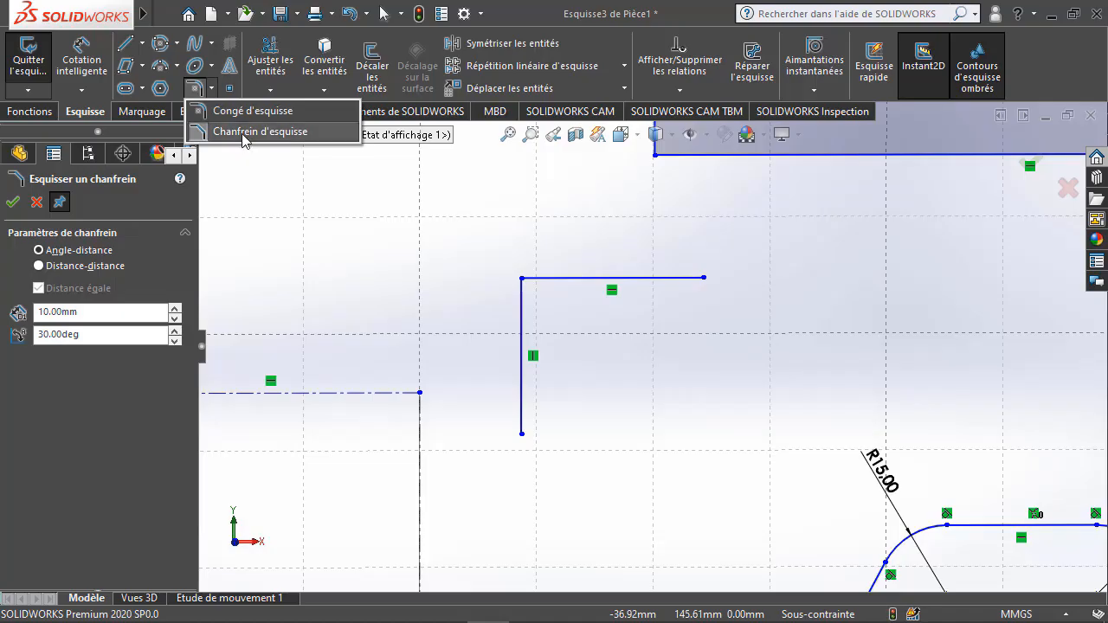
left_click(229, 134)
key("Escape")
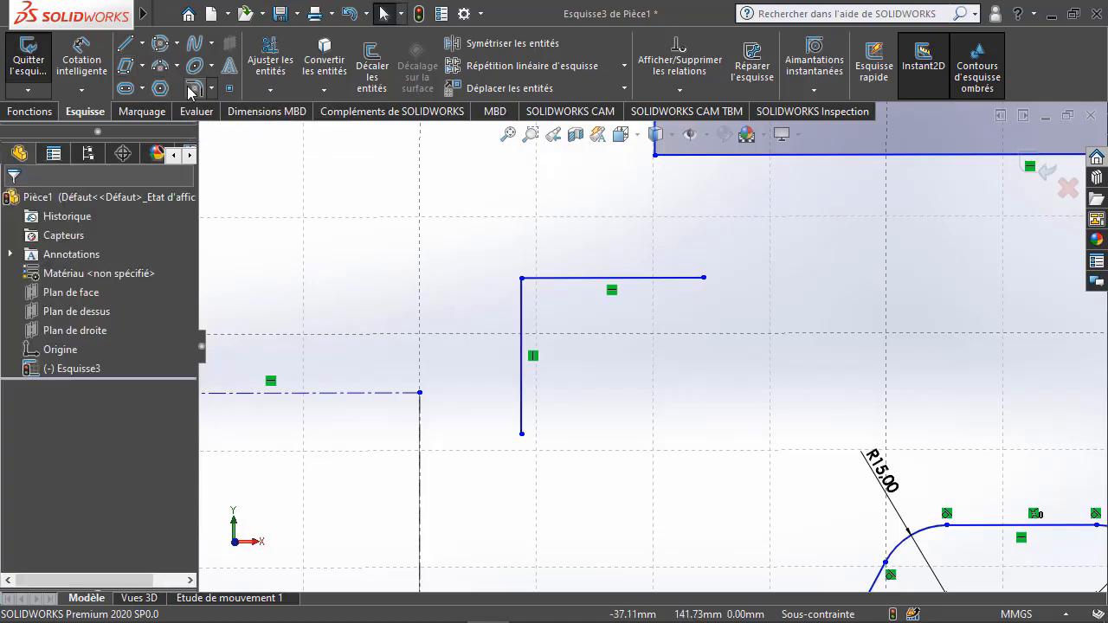
Try an angle-distance chamfer of 10 mm at 45 degrees on the L-shape's corner, selecting the horizontal line first, and undo it
left_click(211, 87)
left_click(229, 133)
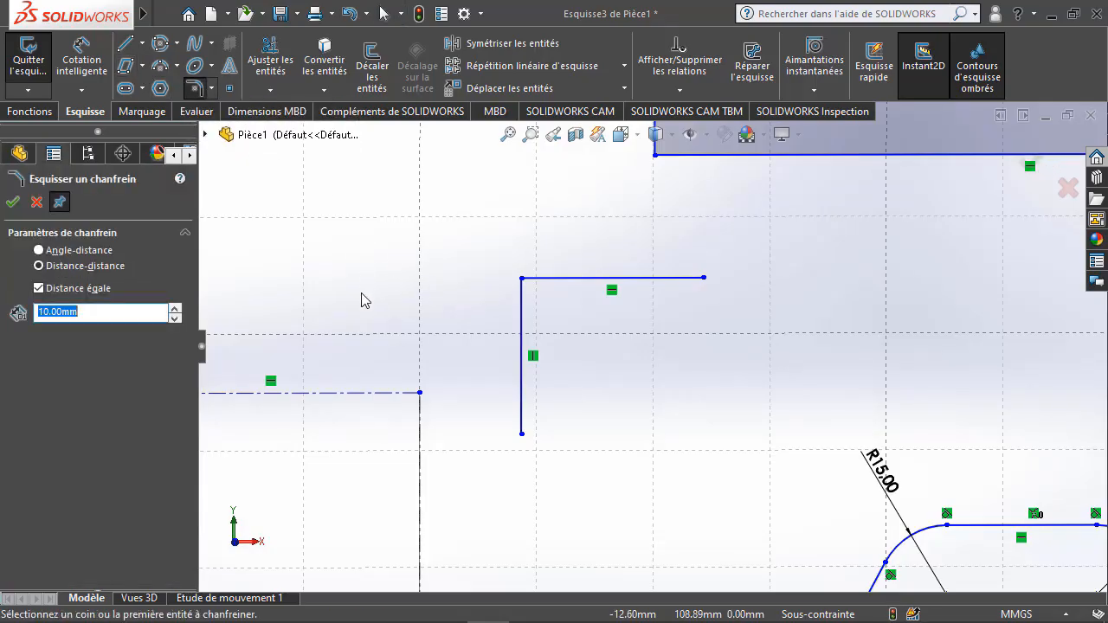
left_click(38, 251)
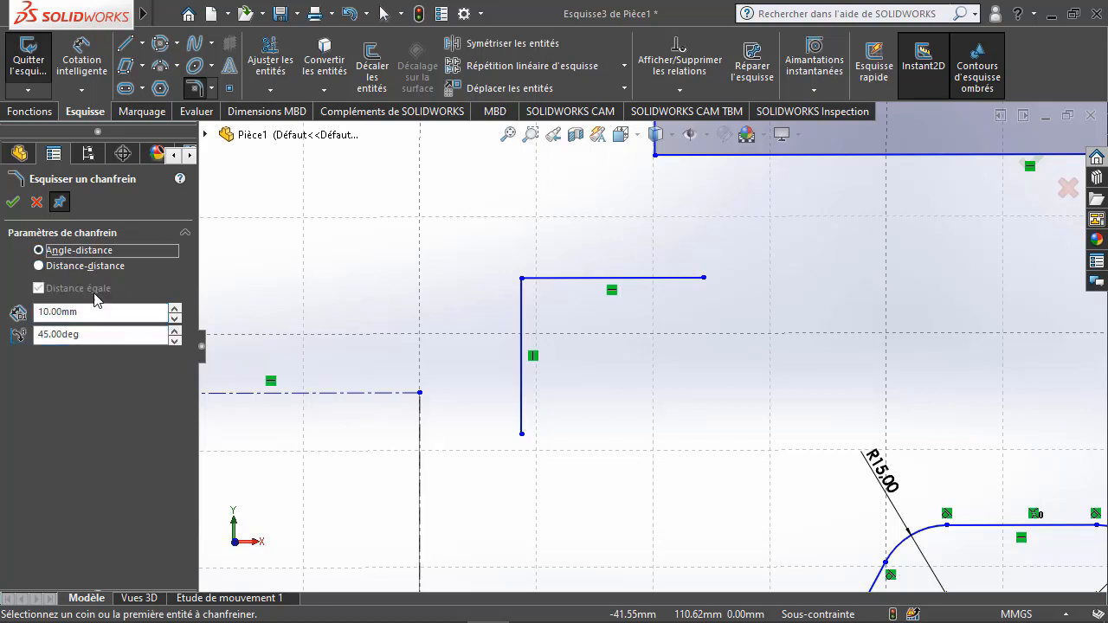
left_click(562, 278)
left_click(522, 347)
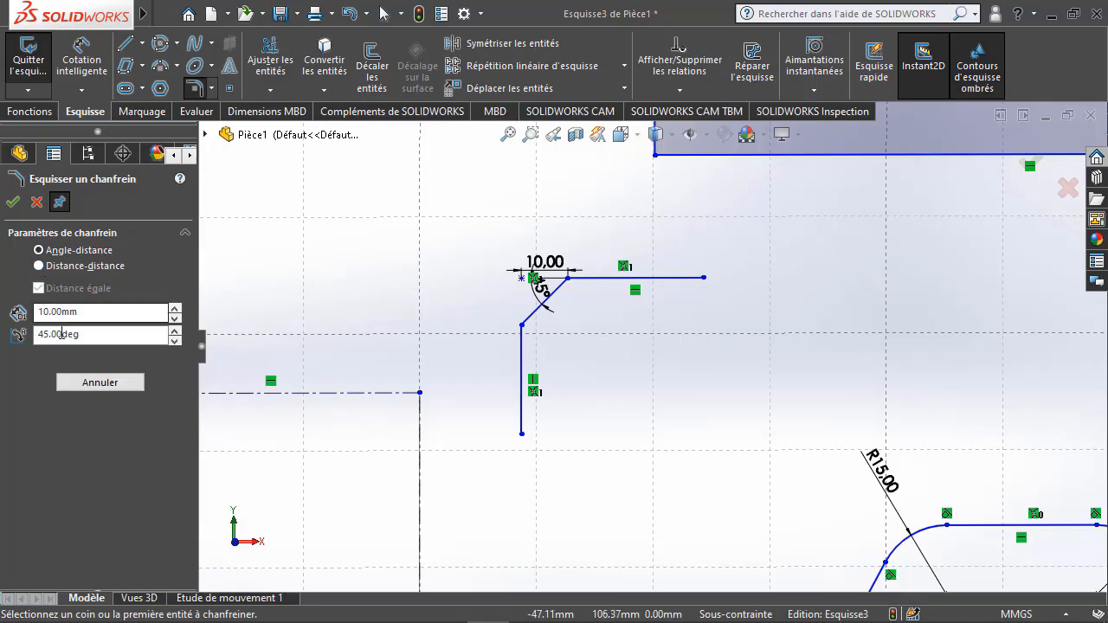
key("ctrl+z")
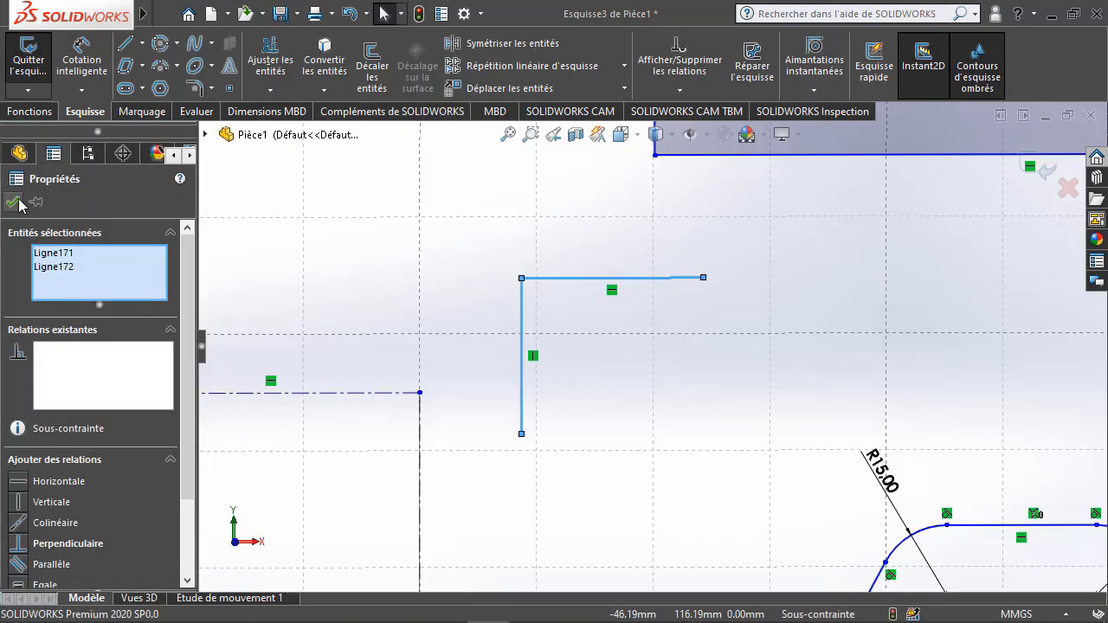
left_click(12, 200)
Chamfer the L-shape's corner using angle-distance at 10 mm and 30 degrees, selecting the horizontal line first, and finish the command
left_click(212, 89)
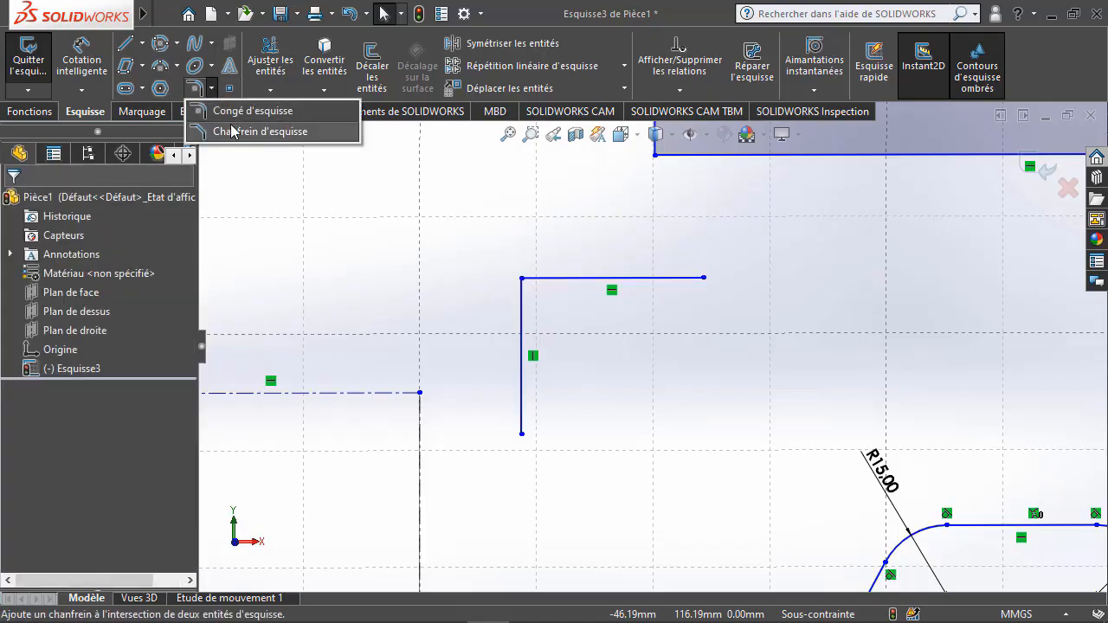
left_click(232, 132)
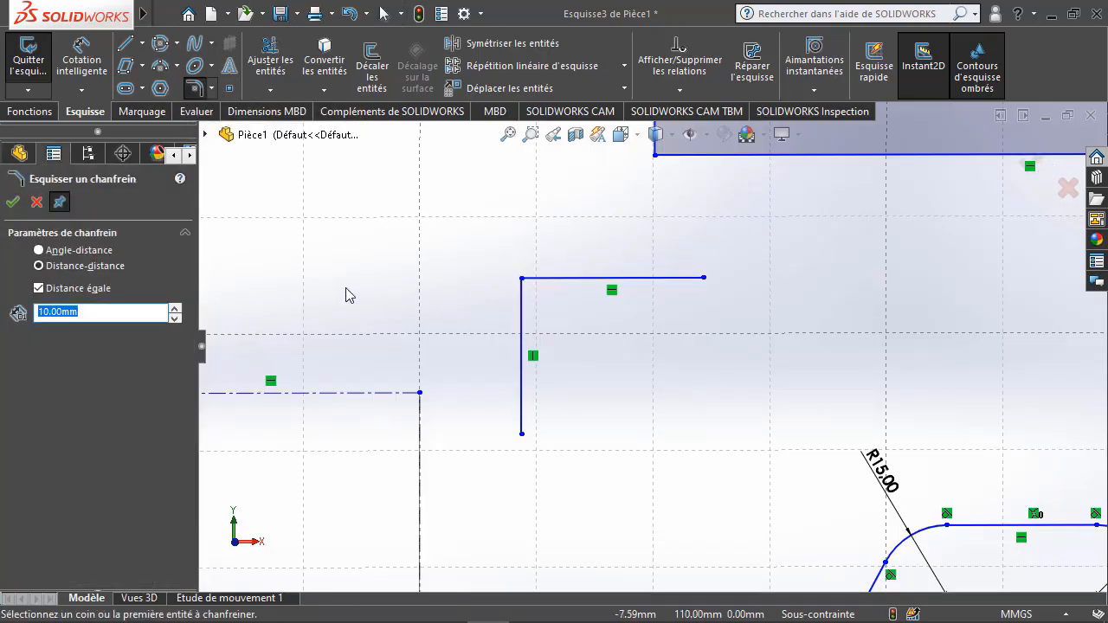
left_click(78, 250)
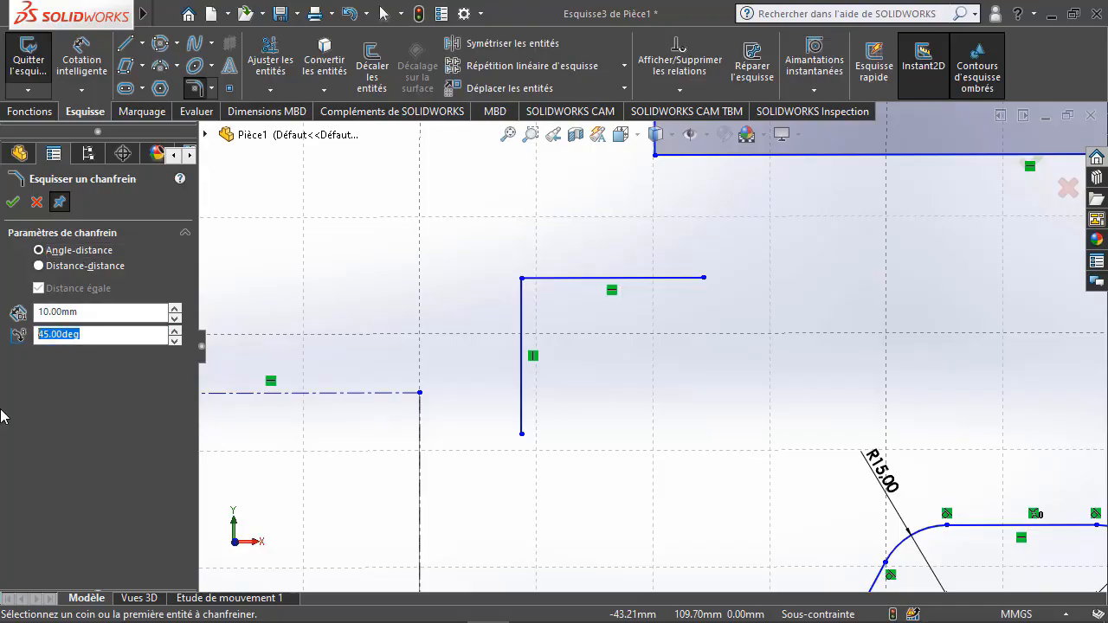
type("30")
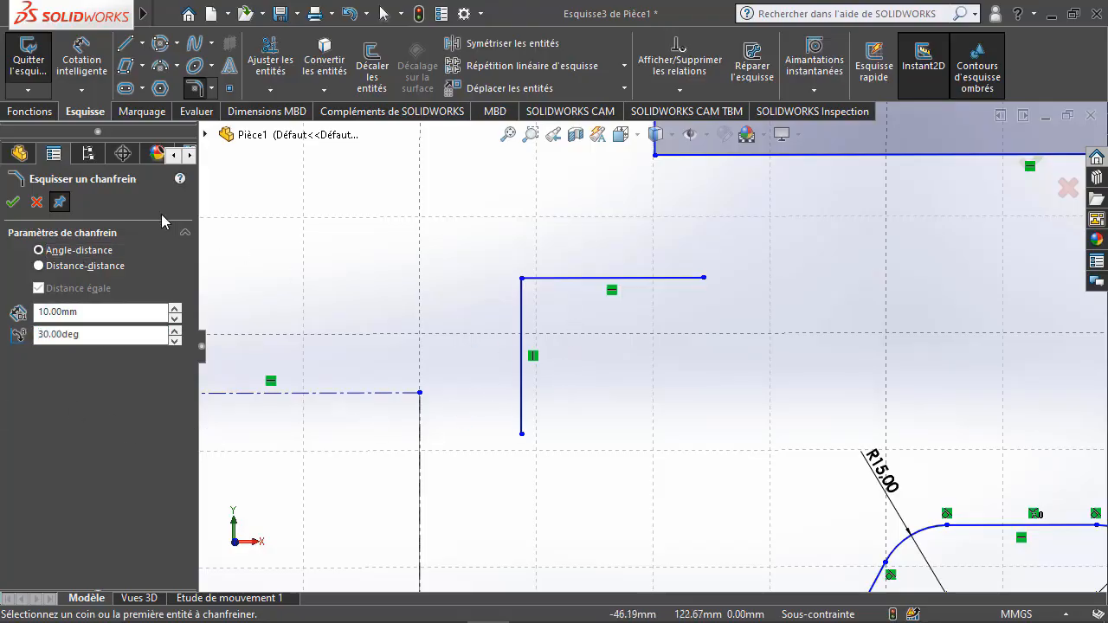
left_click(552, 278)
left_click(522, 284)
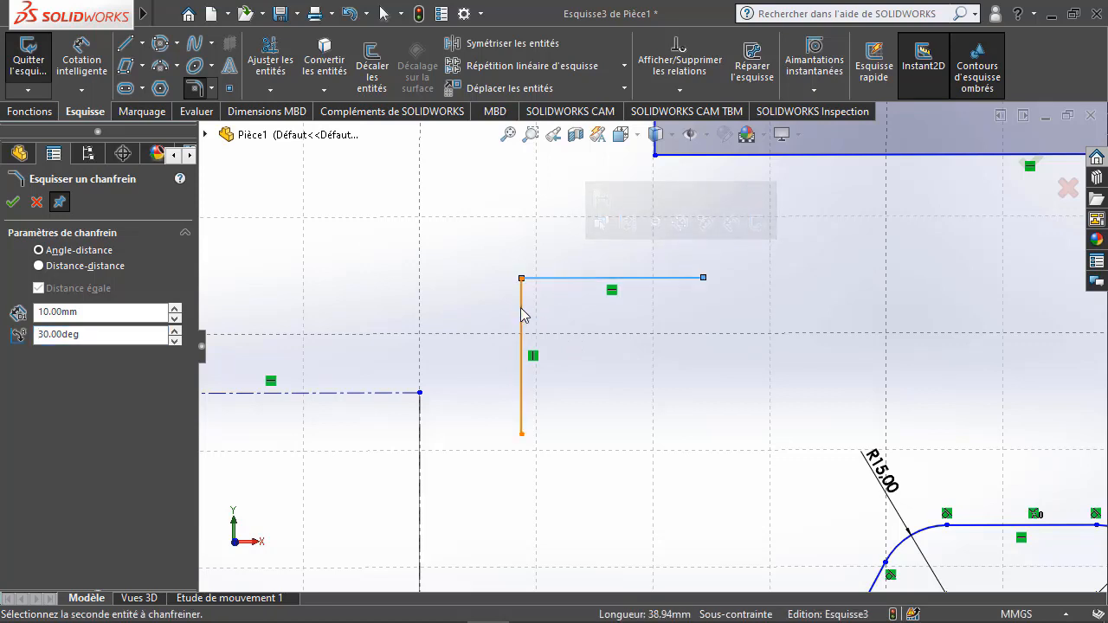
left_click(12, 202)
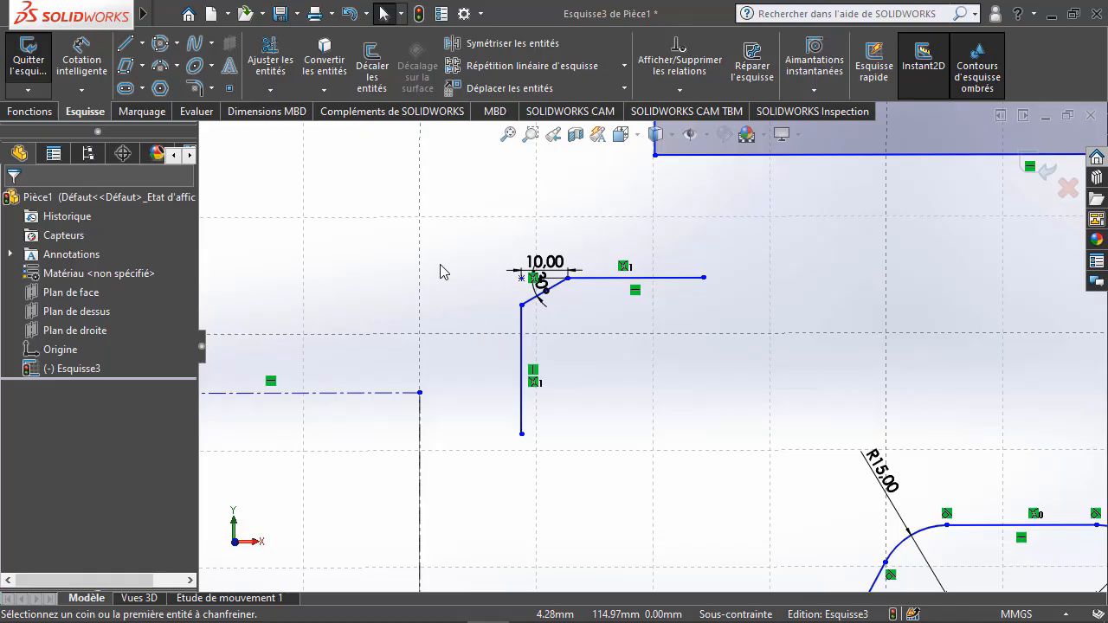
Create the sketch text "Alphorm" along the separate horizontal line between the rectangle and the circle
scroll(478, 259, "up", 10)
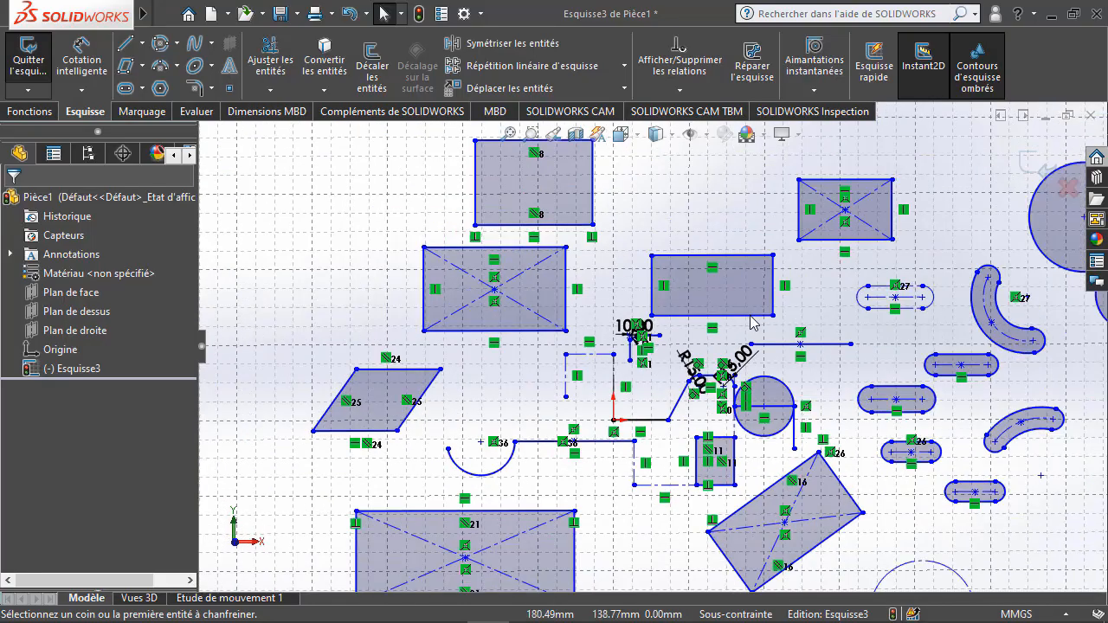
scroll(907, 382, "down", 5)
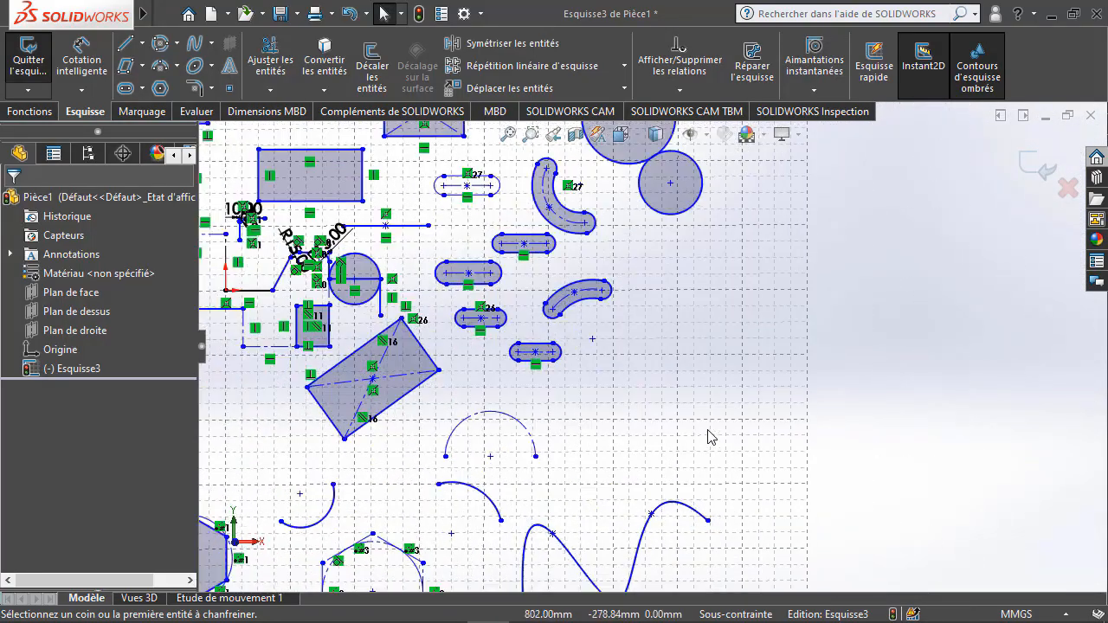
left_click(231, 69)
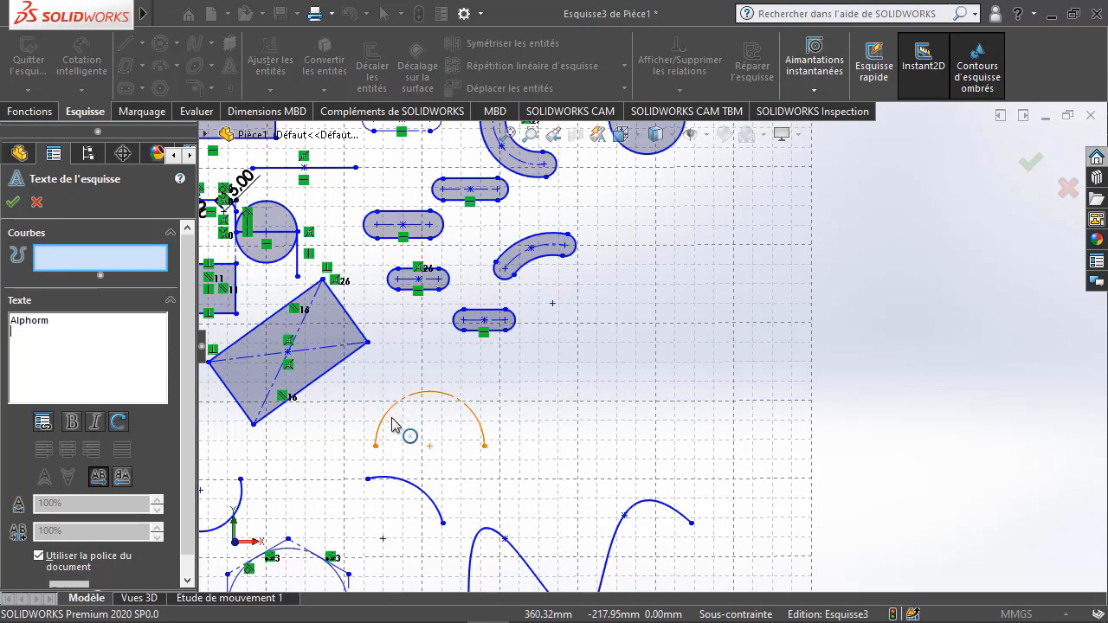
scroll(394, 423, "up", 4)
scroll(442, 252, "down", 10)
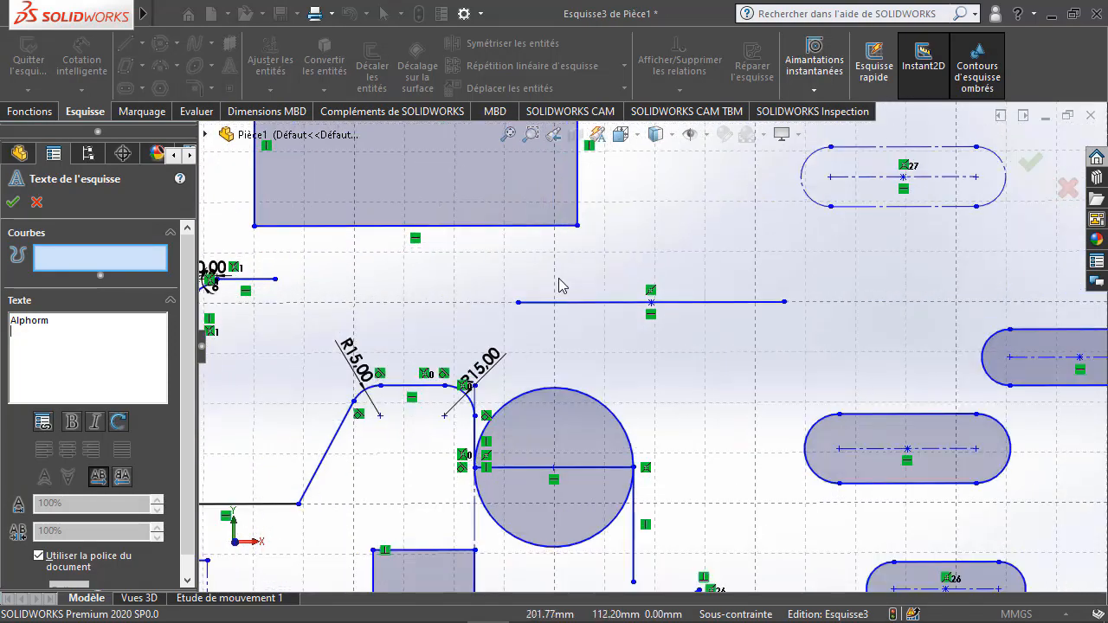
left_click(559, 302)
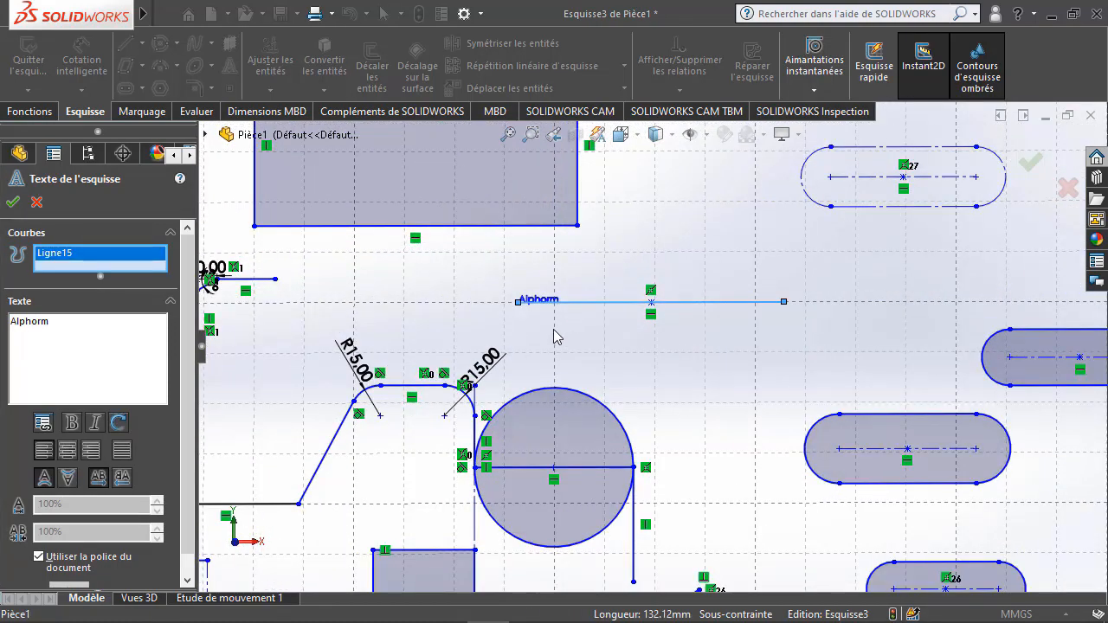
Centre the "Alphorm" text along its horizontal line
scroll(548, 322, "up", 3)
scroll(545, 328, "down", 3)
scroll(235, 353, "up", 2)
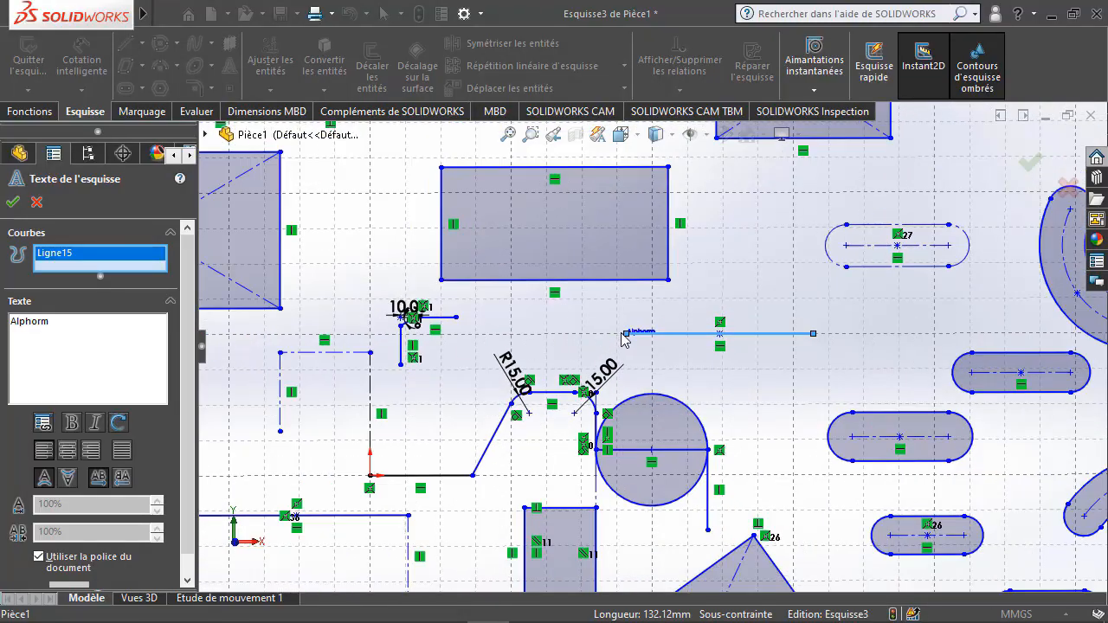
scroll(618, 334, "down", 3)
scroll(190, 345, "down", 1)
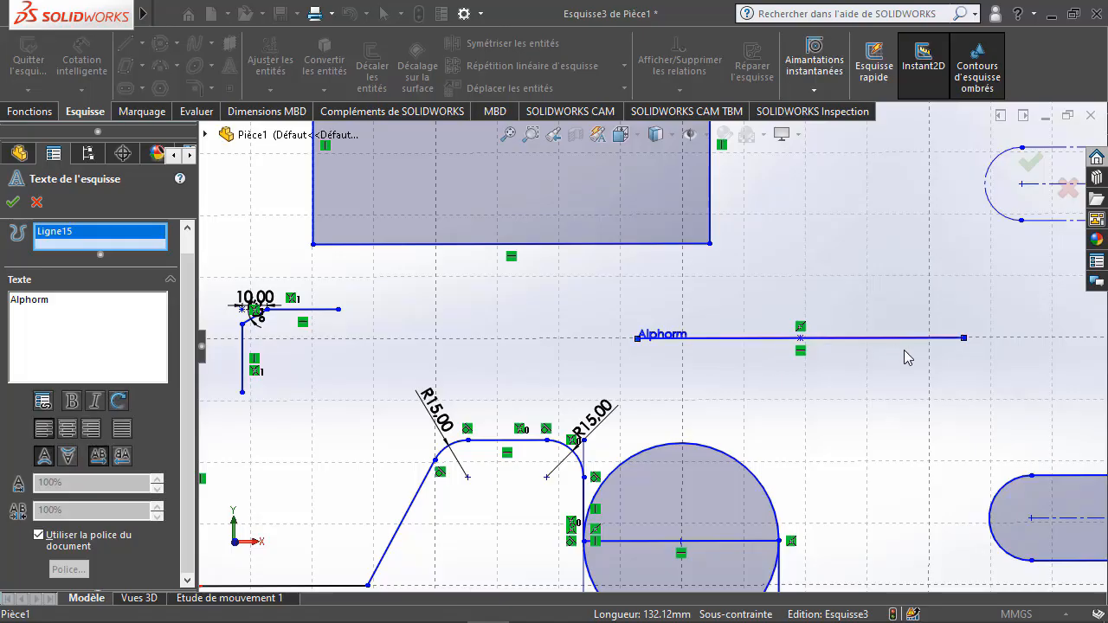
left_click(73, 429)
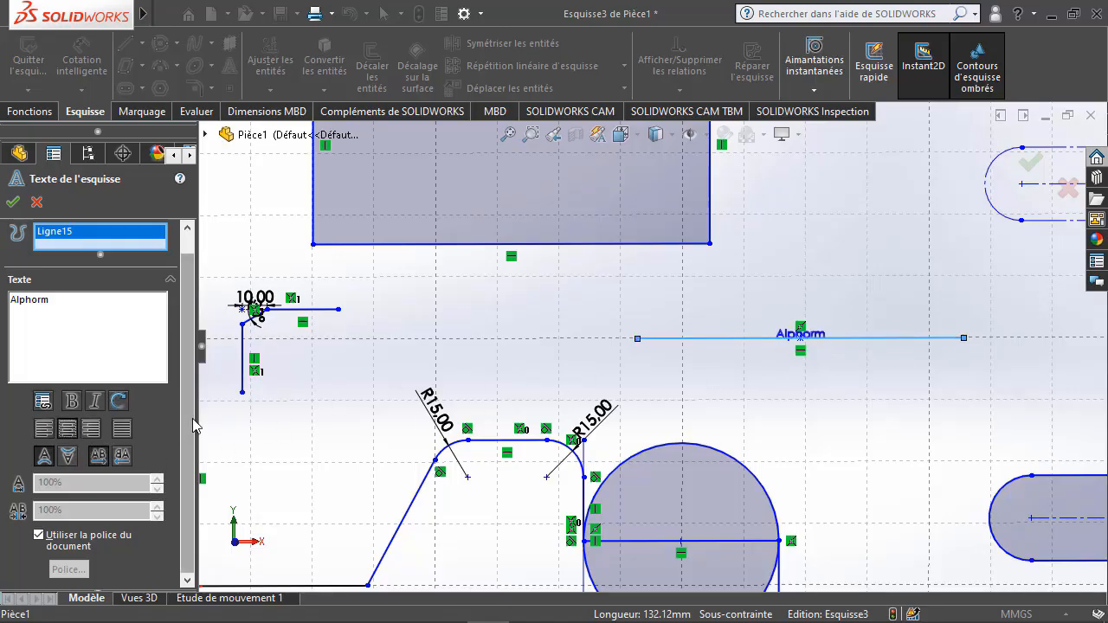
Stop using the document font for the line's text and set the text height to 10 mm
left_click(39, 536)
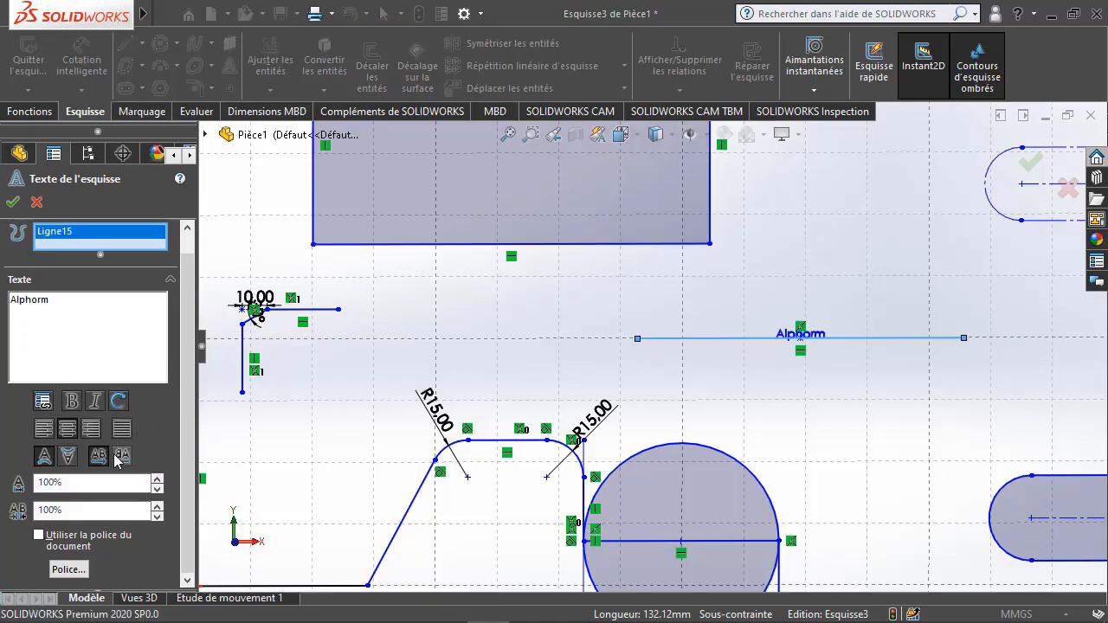
left_click(84, 571)
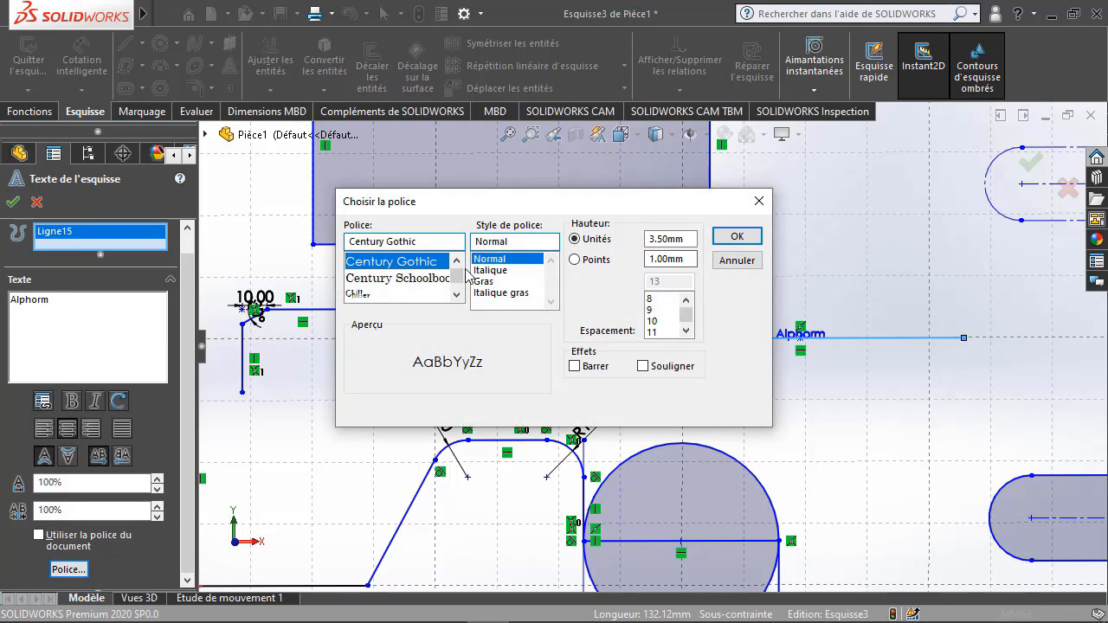
double_click(690, 240)
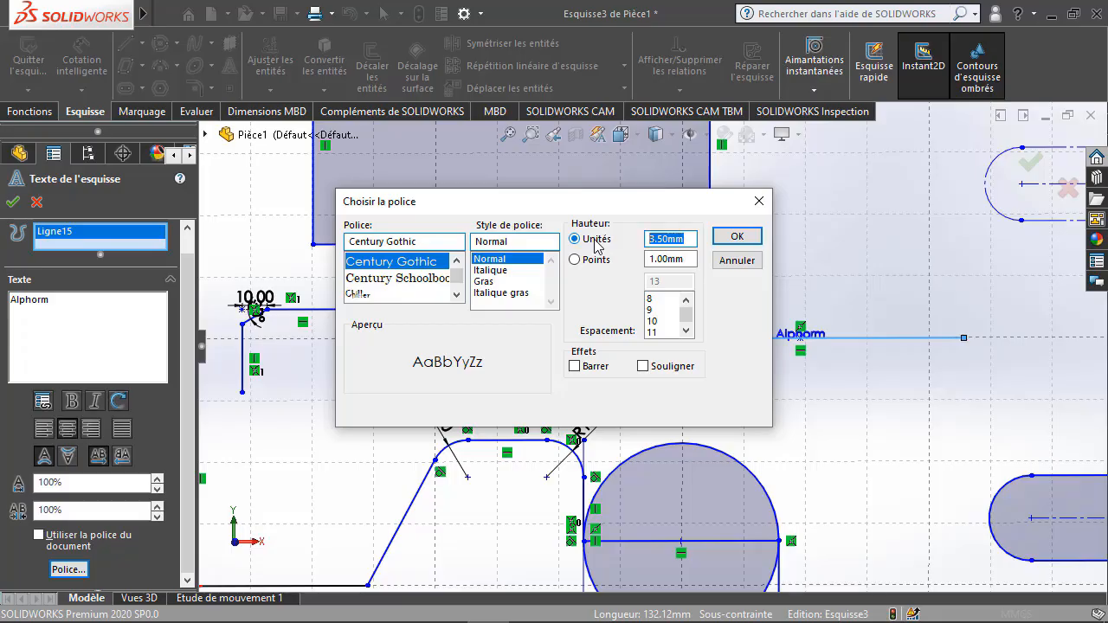
type("10")
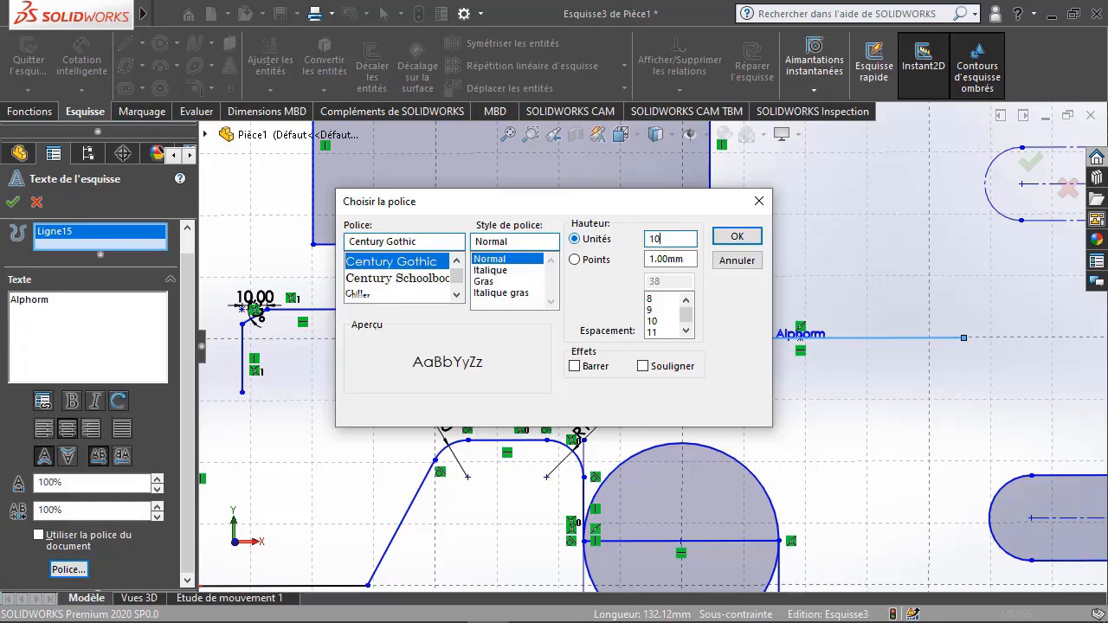
left_click(728, 239)
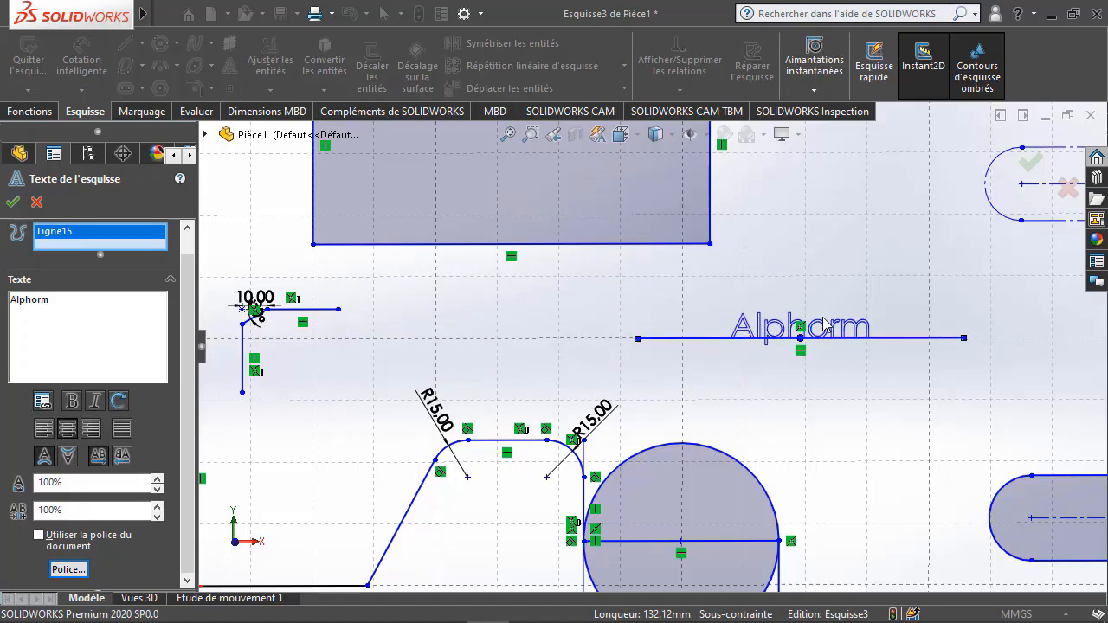
Change the font of the line's text to Comic Sans MS and finish the sketch text
left_click(70, 570)
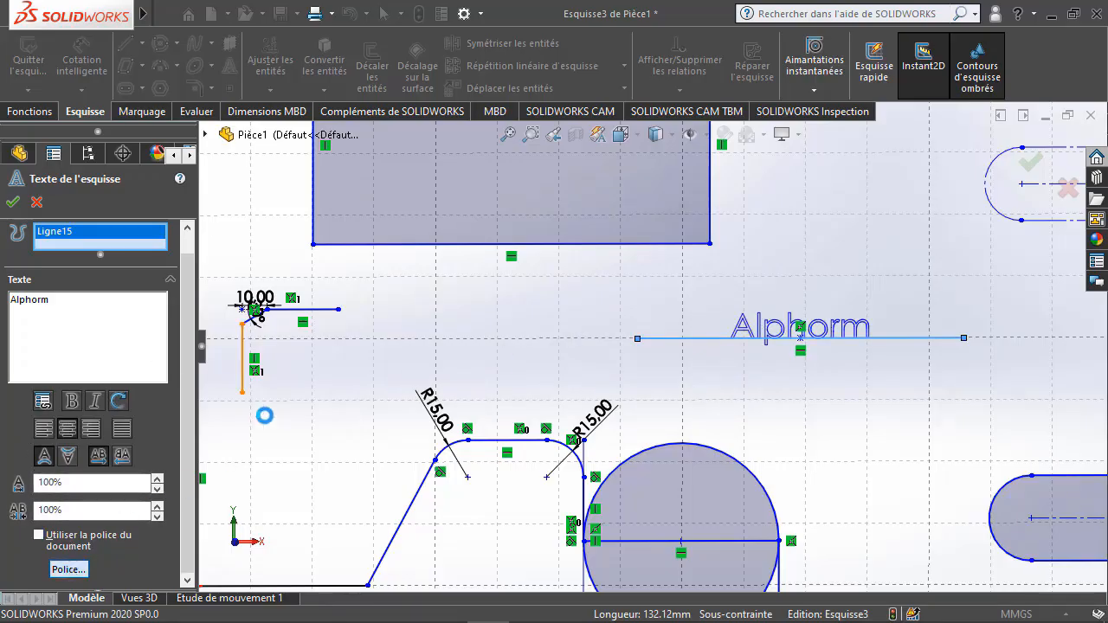
left_click_drag(446, 217, 215, 179)
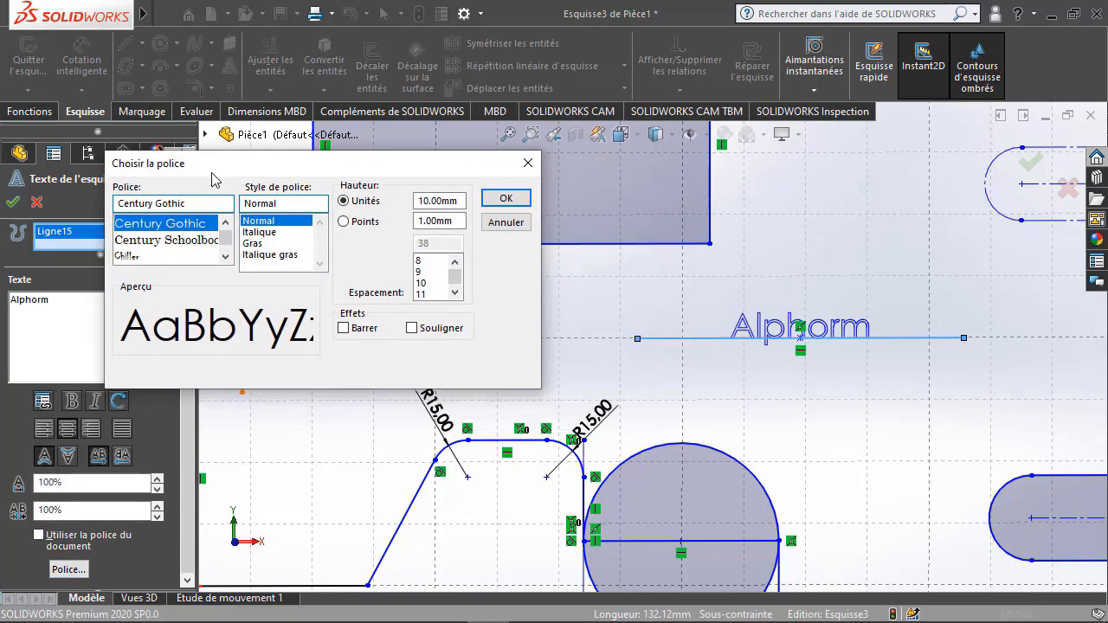
left_click(226, 257)
left_click(229, 257)
left_click(229, 258)
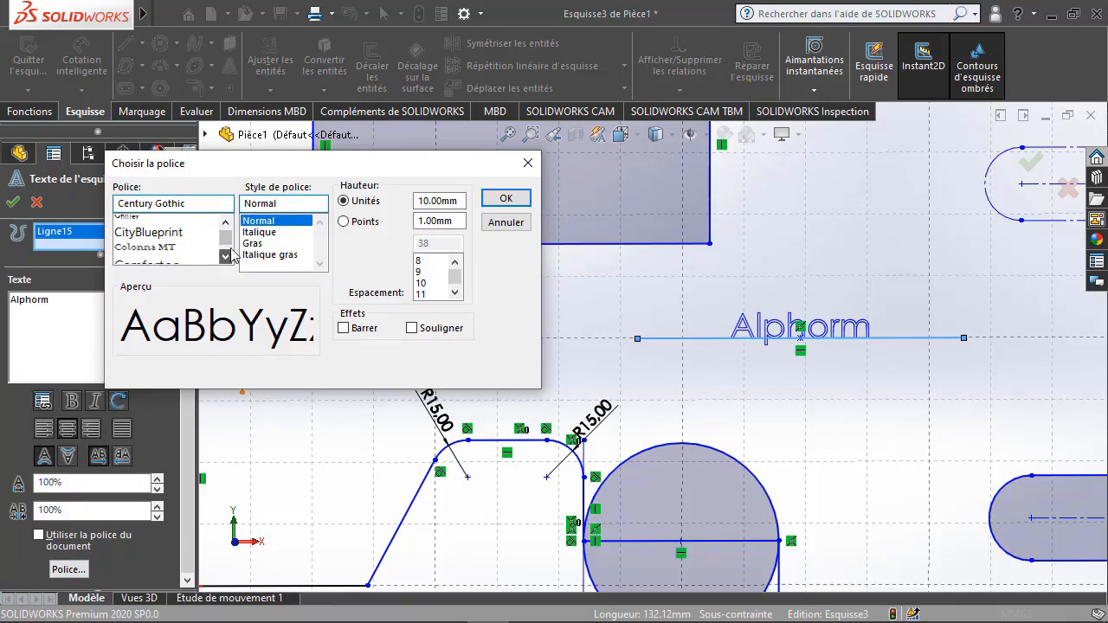
left_click(229, 258)
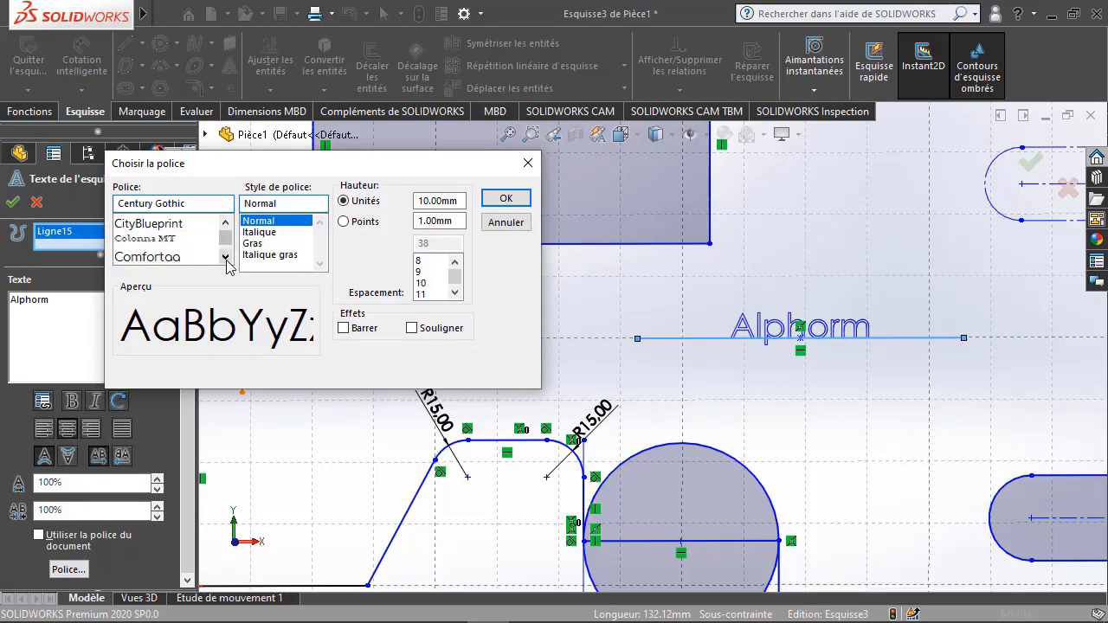
left_click(225, 257)
left_click(225, 257)
left_click(196, 245)
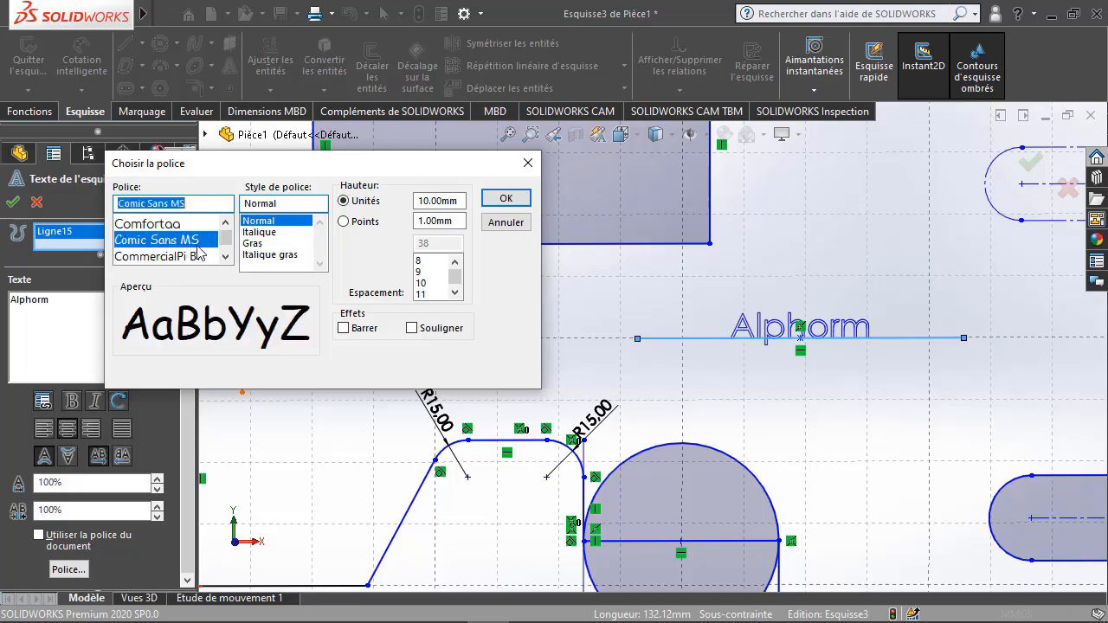
left_click(506, 198)
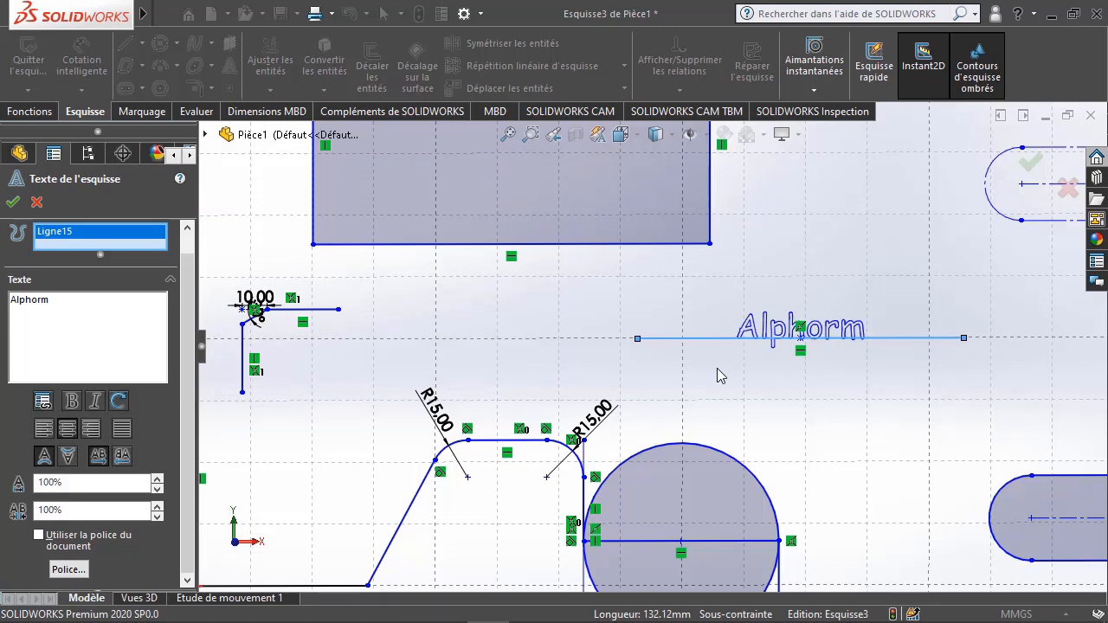
left_click(78, 405)
key("Return")
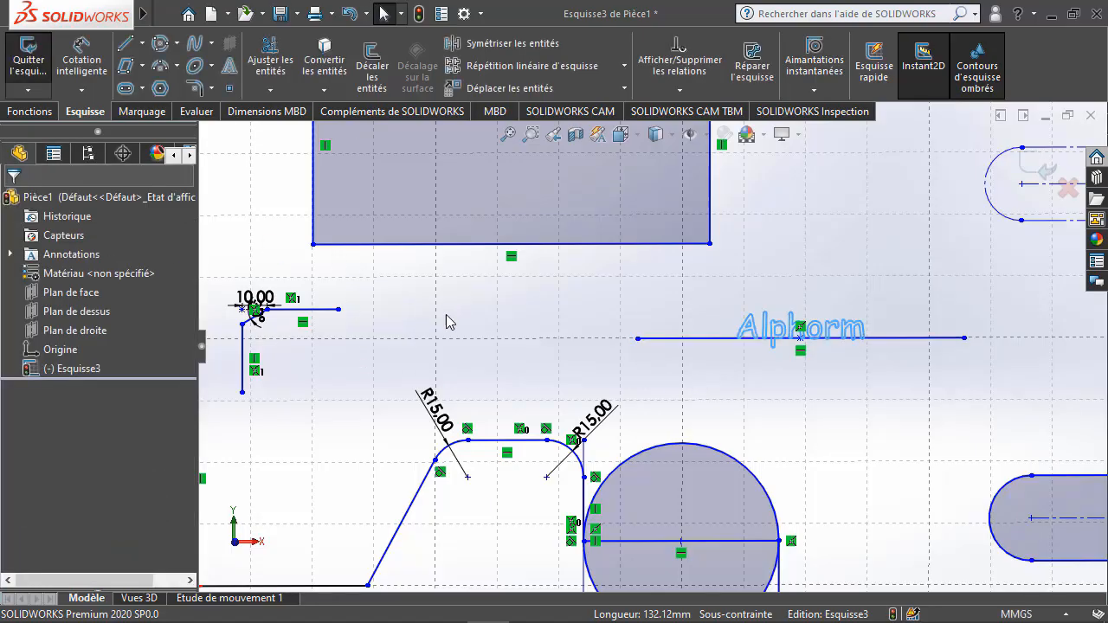
Create a second sketch text "Alphorm" that follows the dash-dotted construction arc
scroll(676, 342, "up", 6)
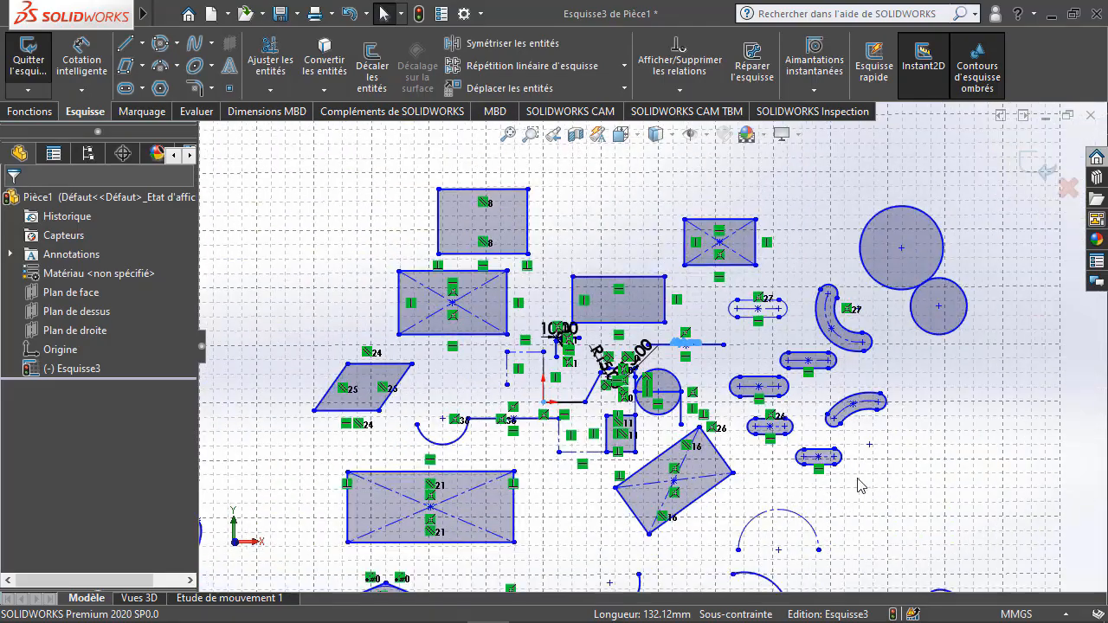
scroll(780, 528, "up", 3)
scroll(658, 415, "down", 7)
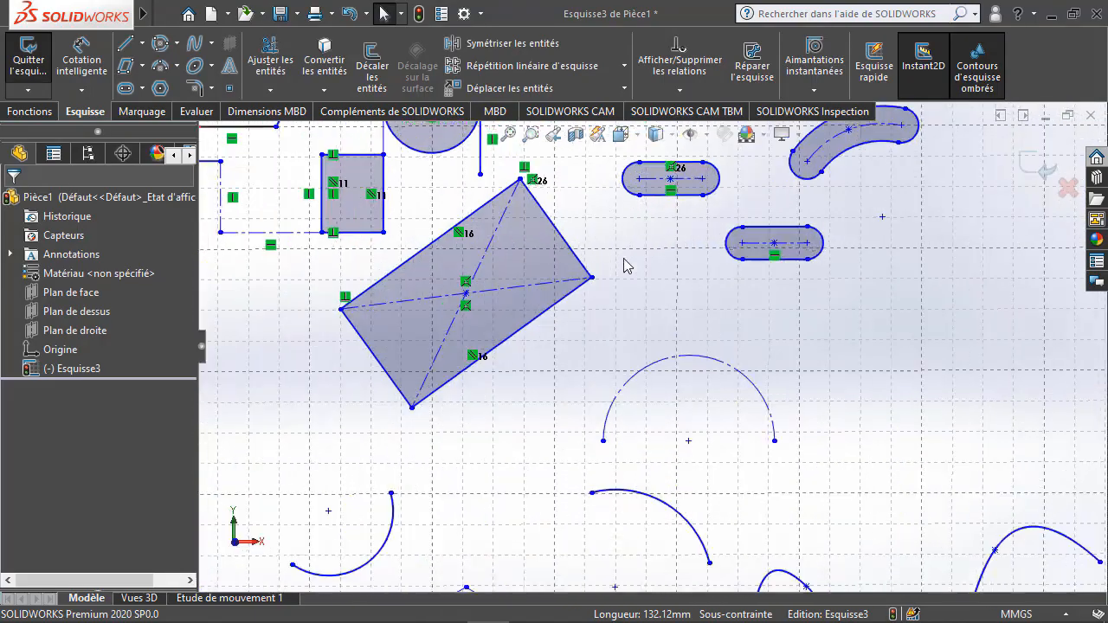
scroll(660, 377, "down", 1)
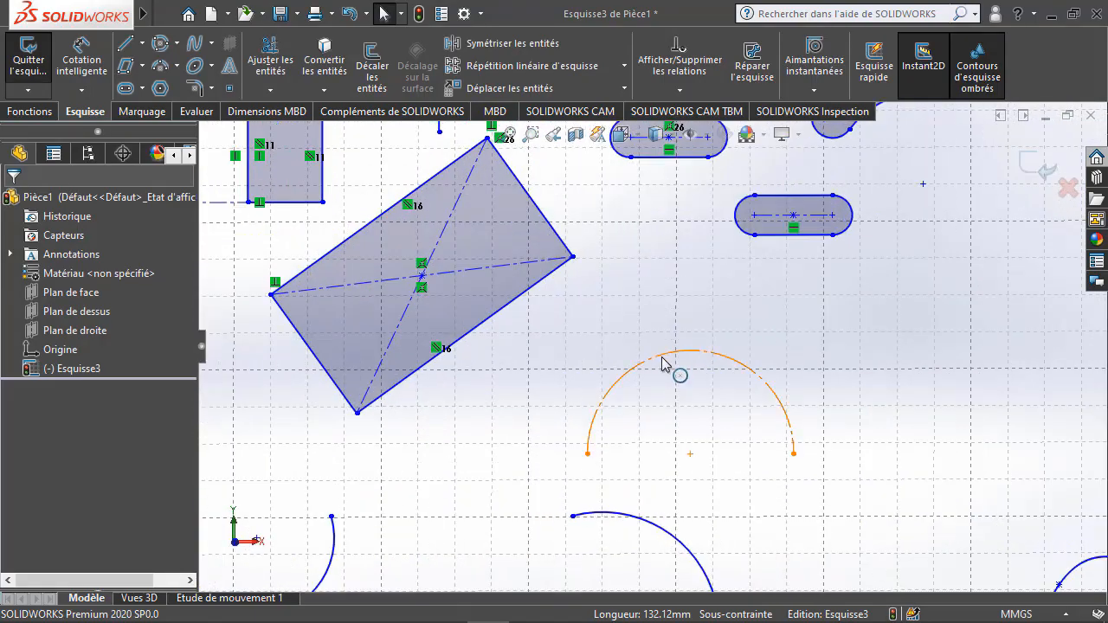
left_click(229, 68)
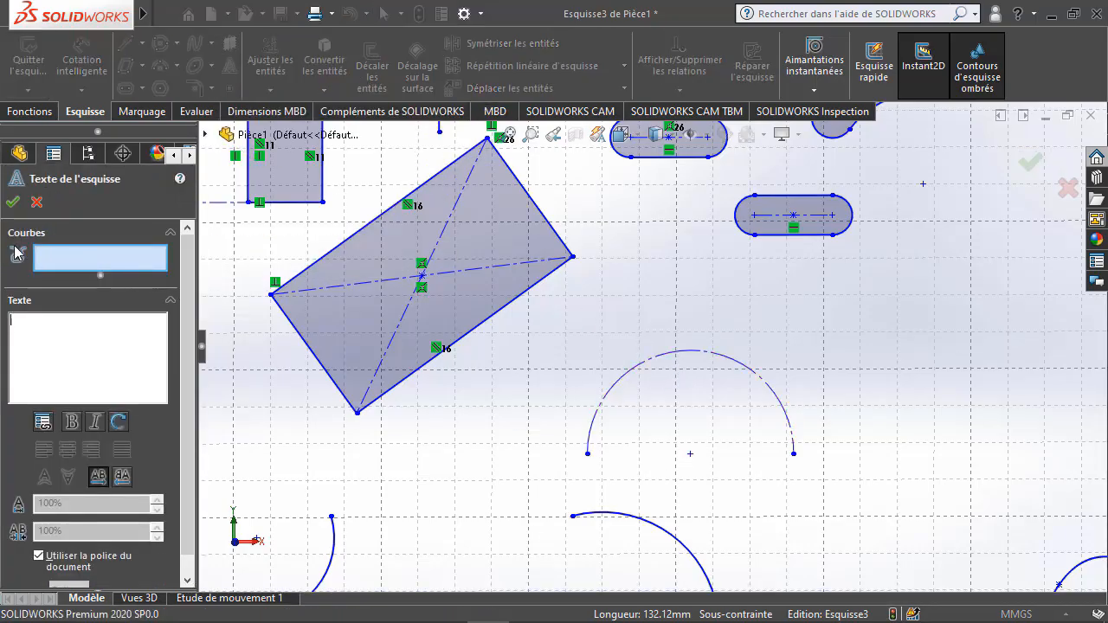
left_click(659, 359)
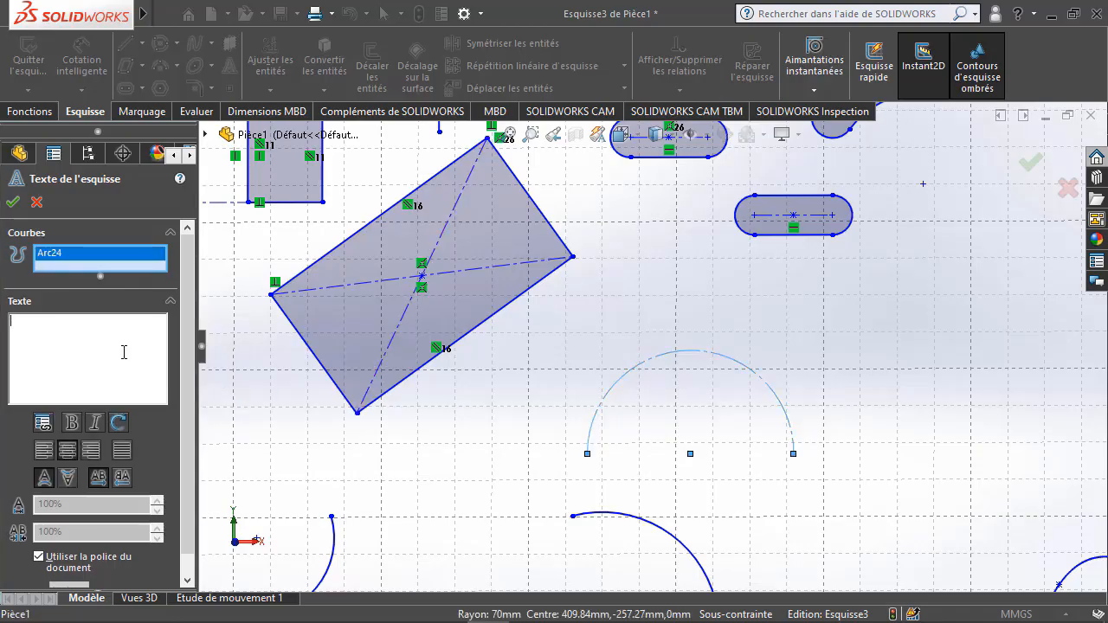
type("rm")
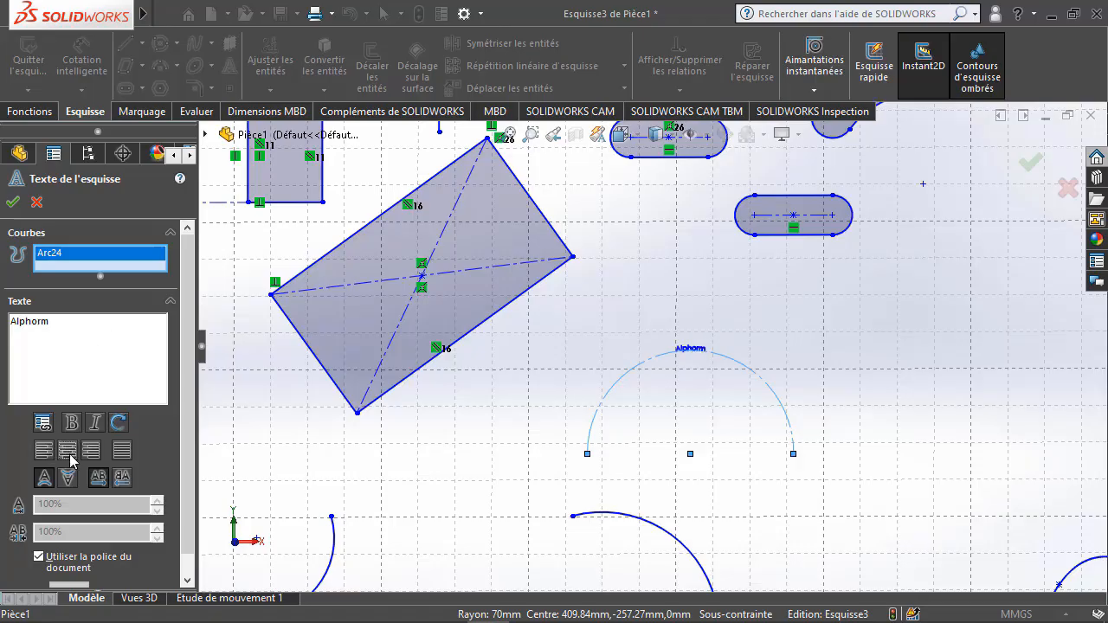
Disable the document font for the arc's text, set its height to 10 mm and finish the sketch text
left_click_drag(189, 295, 190, 313)
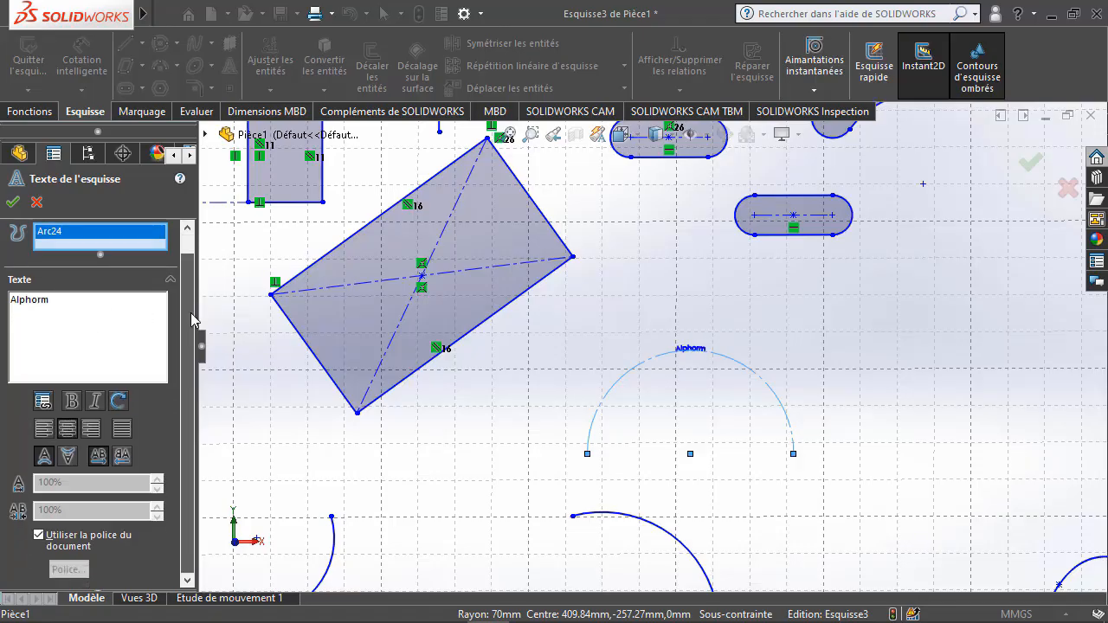
left_click(38, 535)
left_click(80, 575)
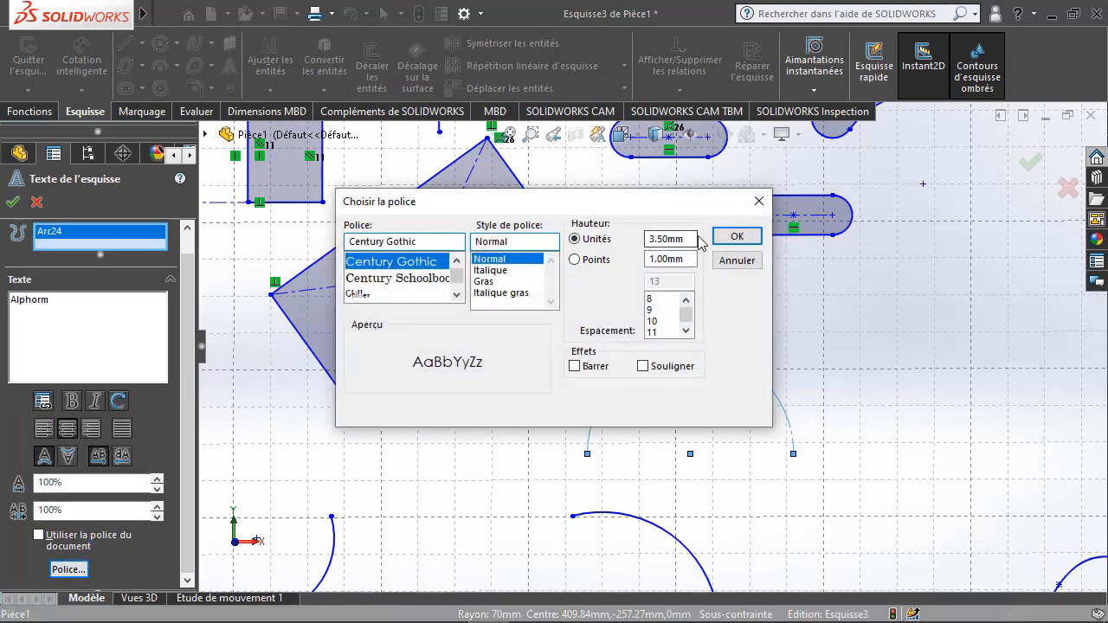
left_click_drag(694, 240, 484, 246)
type("10")
key("Return")
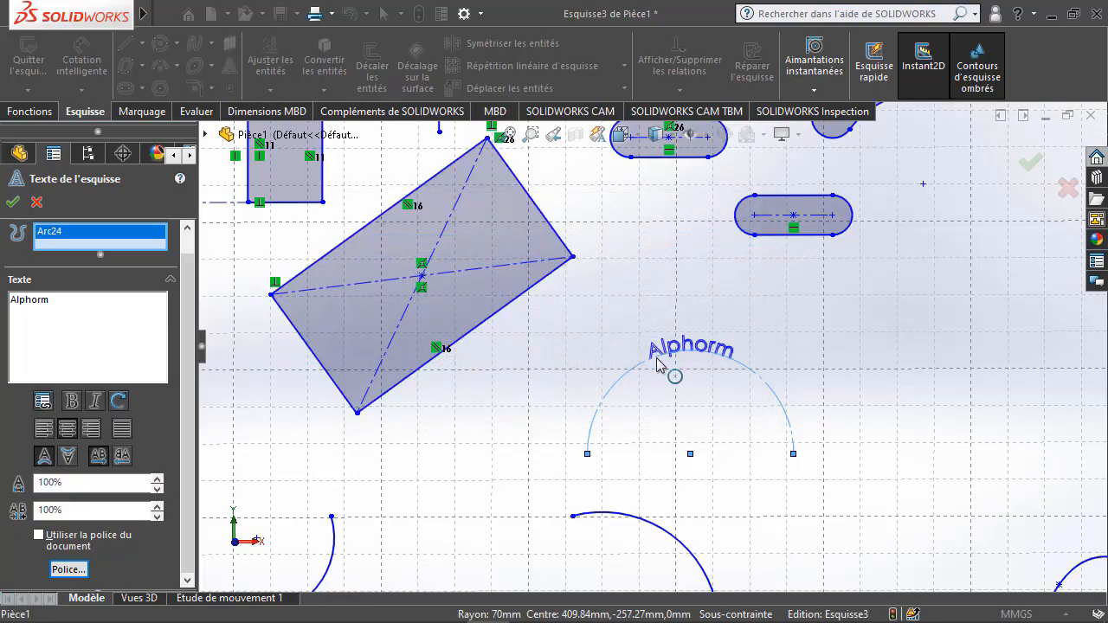
scroll(663, 368, "down", 4)
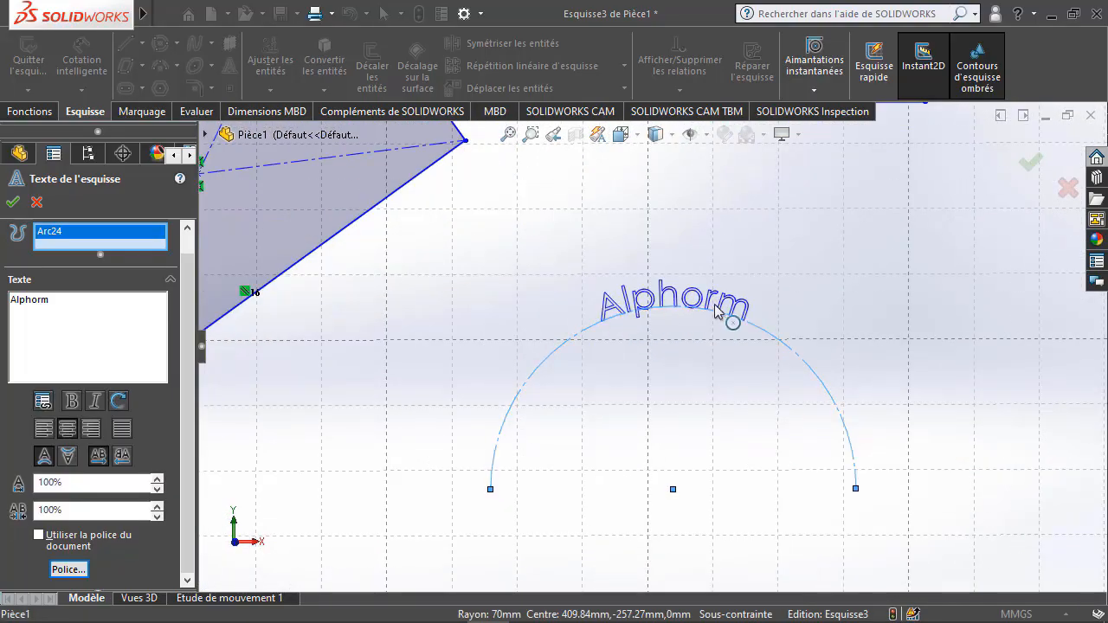
left_click(11, 202)
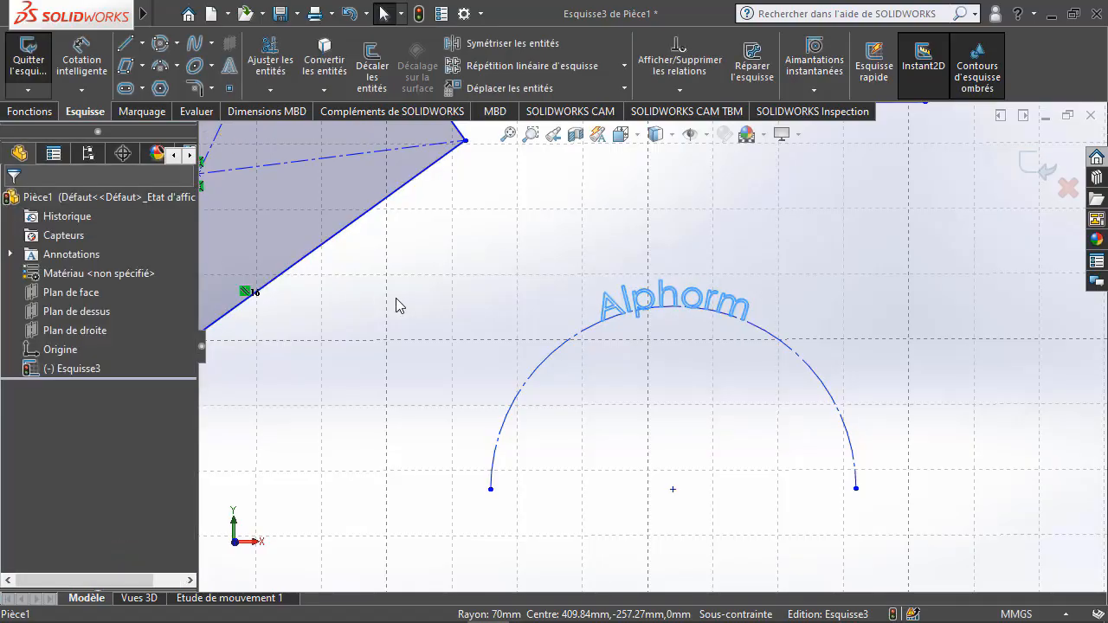
Place a sketch point in the empty area beside the arc text, at about X 558.4, Y -186.9
scroll(395, 298, "up", 3)
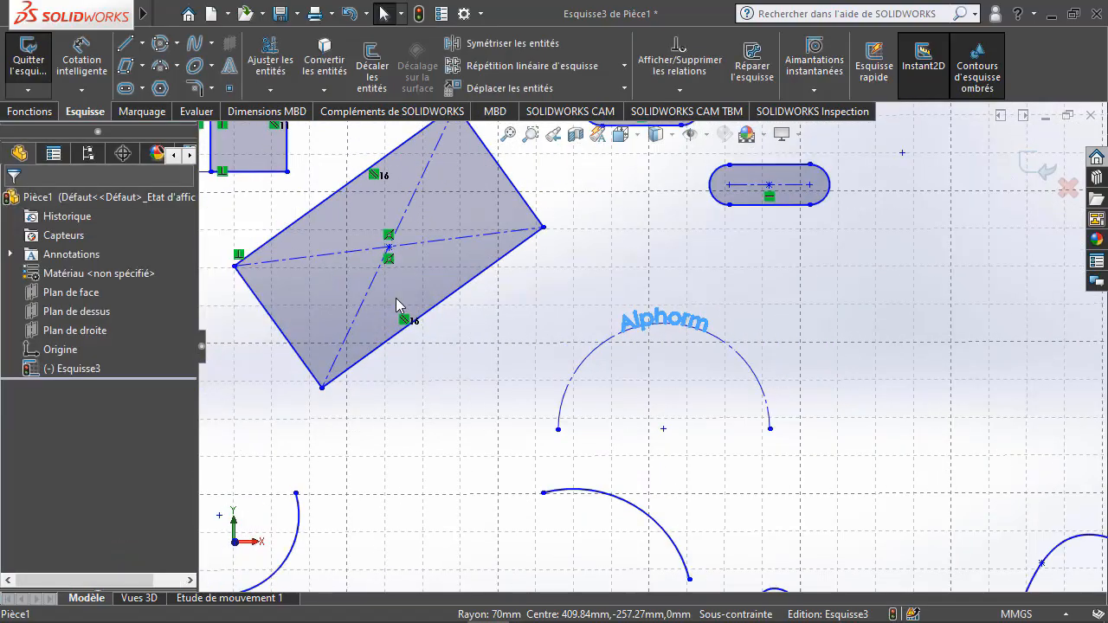
scroll(441, 338, "up", 1)
left_click(455, 387)
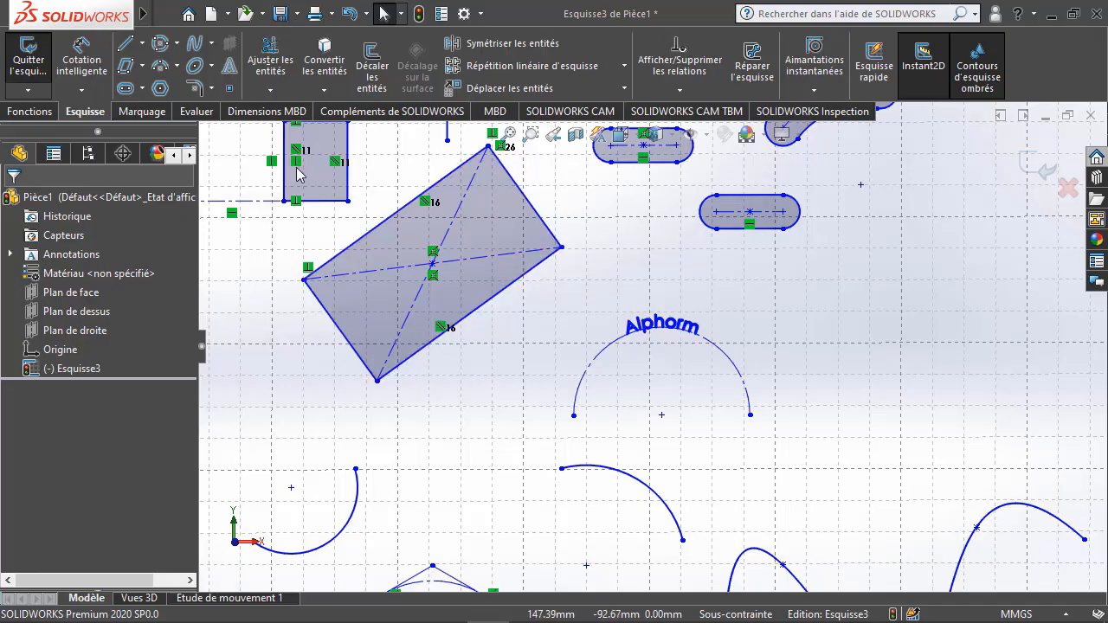
left_click(230, 90)
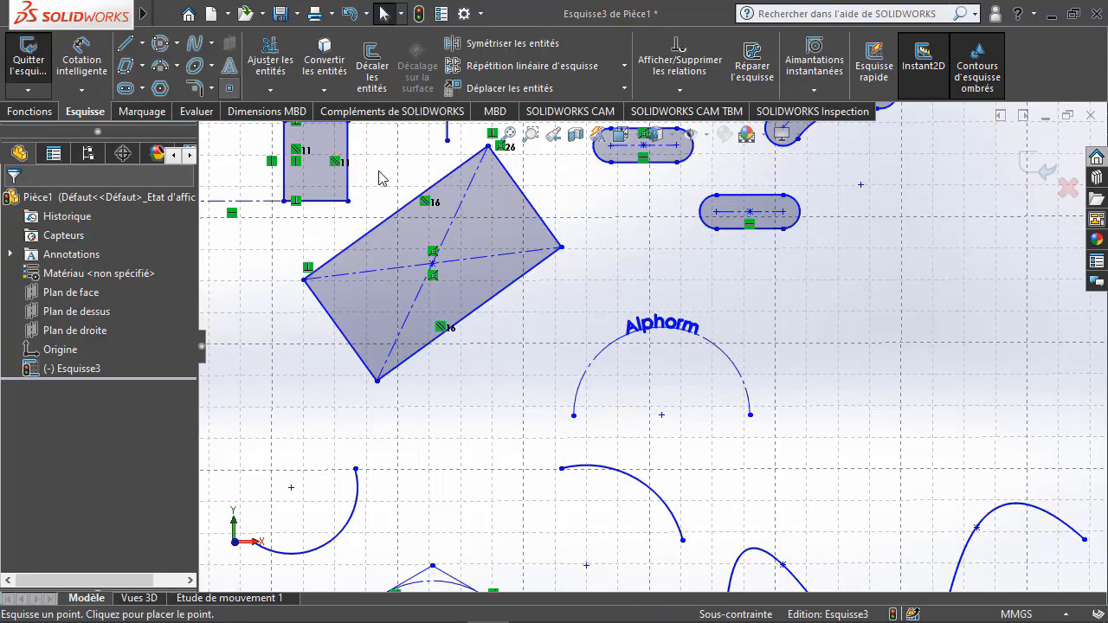
left_click(849, 327)
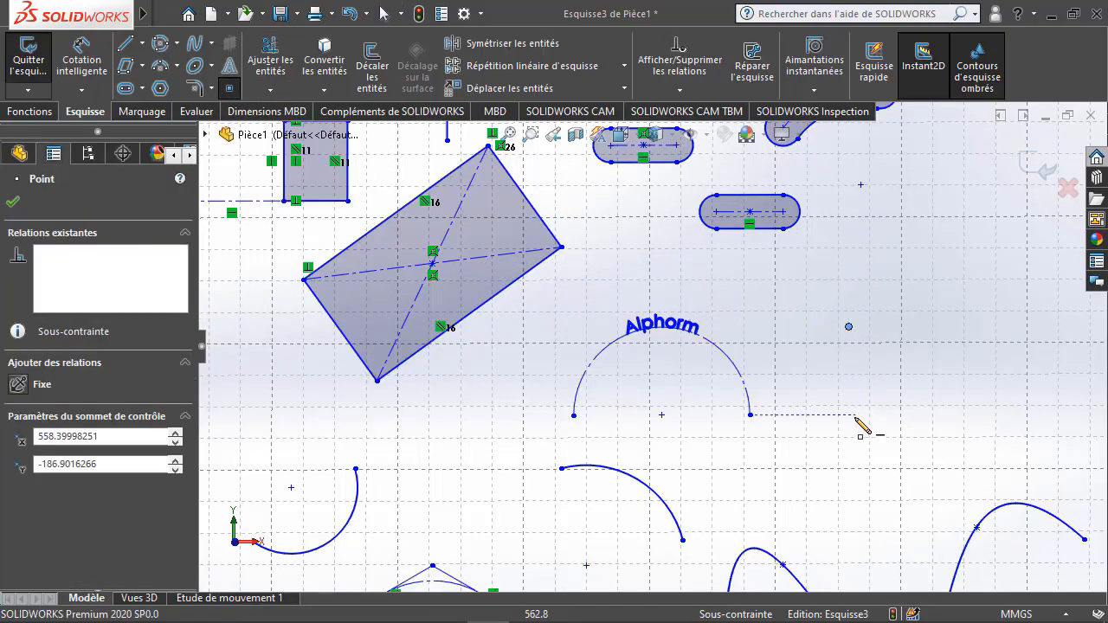
Place sketch points in the empty area at about X 639.9, Y -243.3 and X 666, Y -130.1, plus one on the text's construction arc
left_click(952, 398)
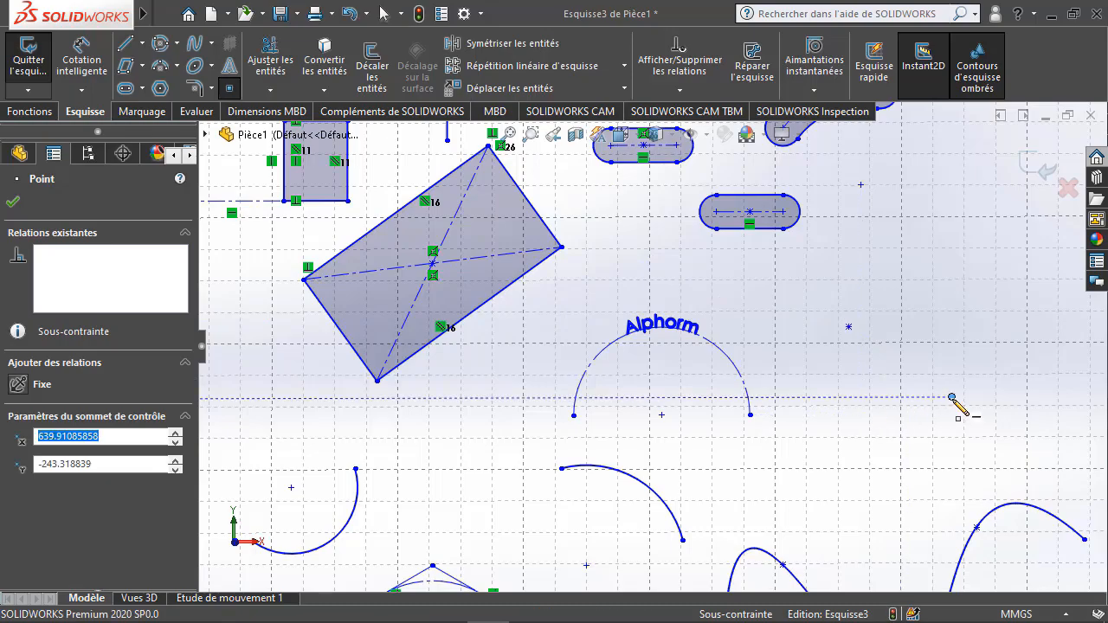
left_click(985, 253)
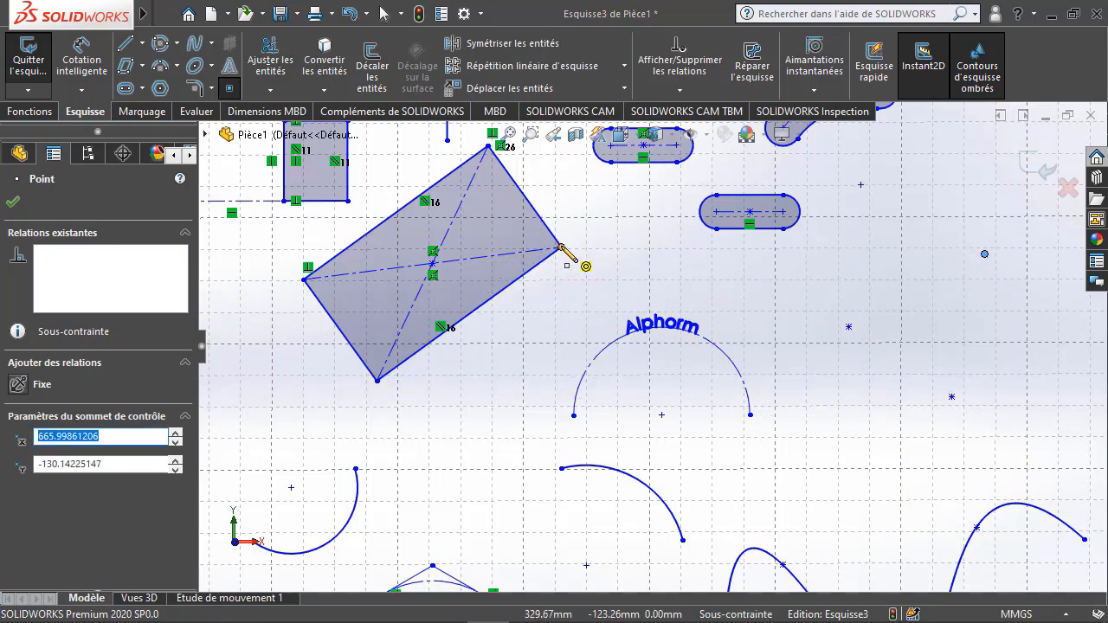
left_click(606, 348)
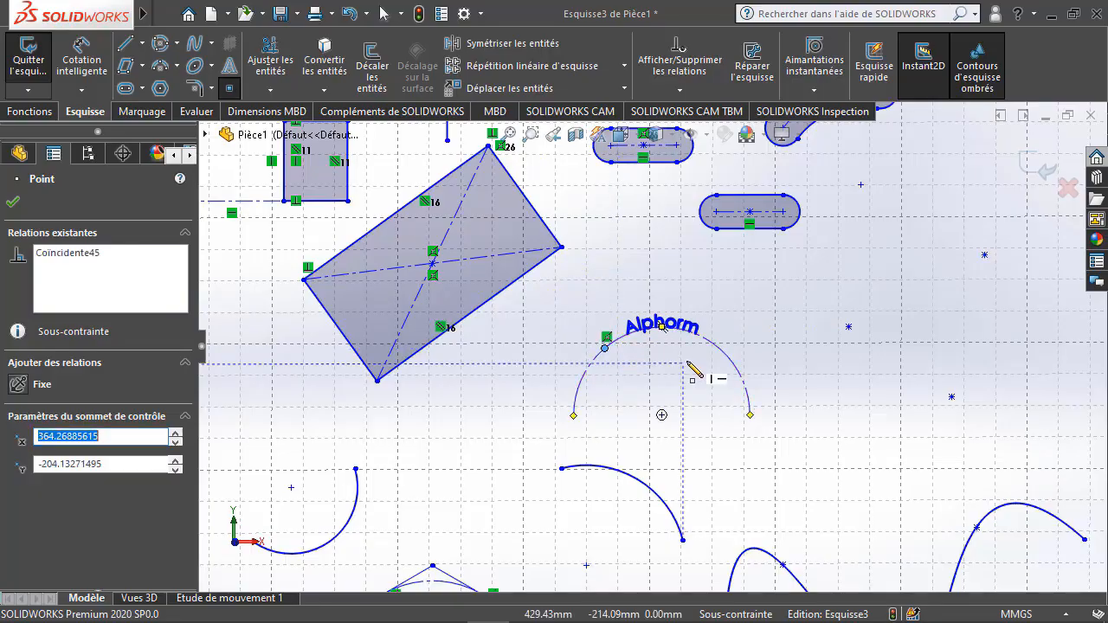
key("Escape")
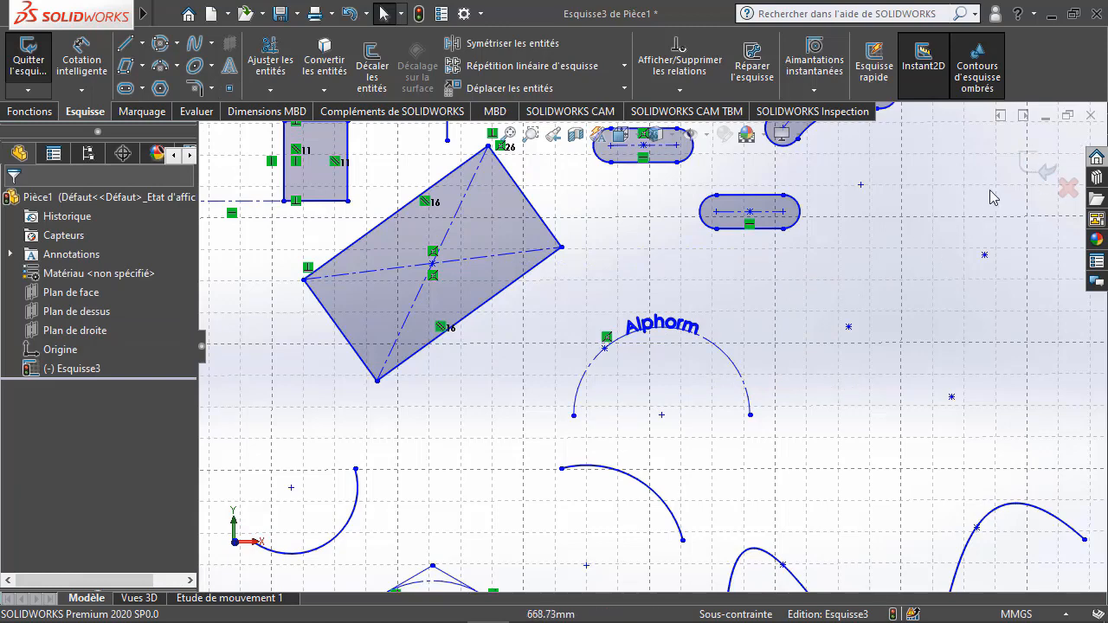
Exit the practice sketch, keeping all the geometry drawn in it
left_click(1037, 169)
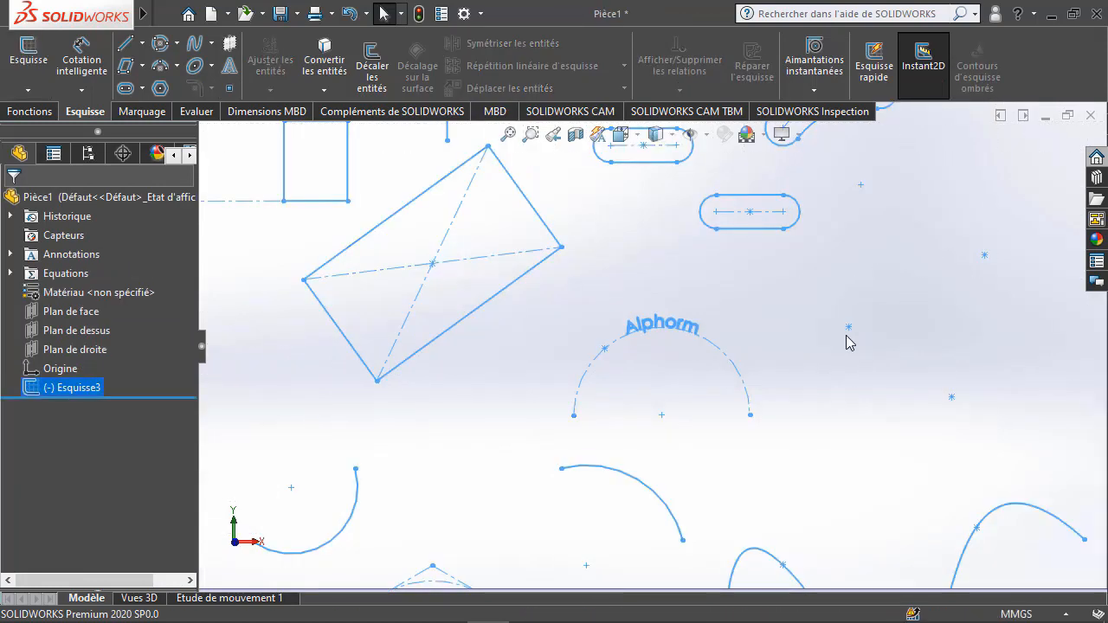
key("f")
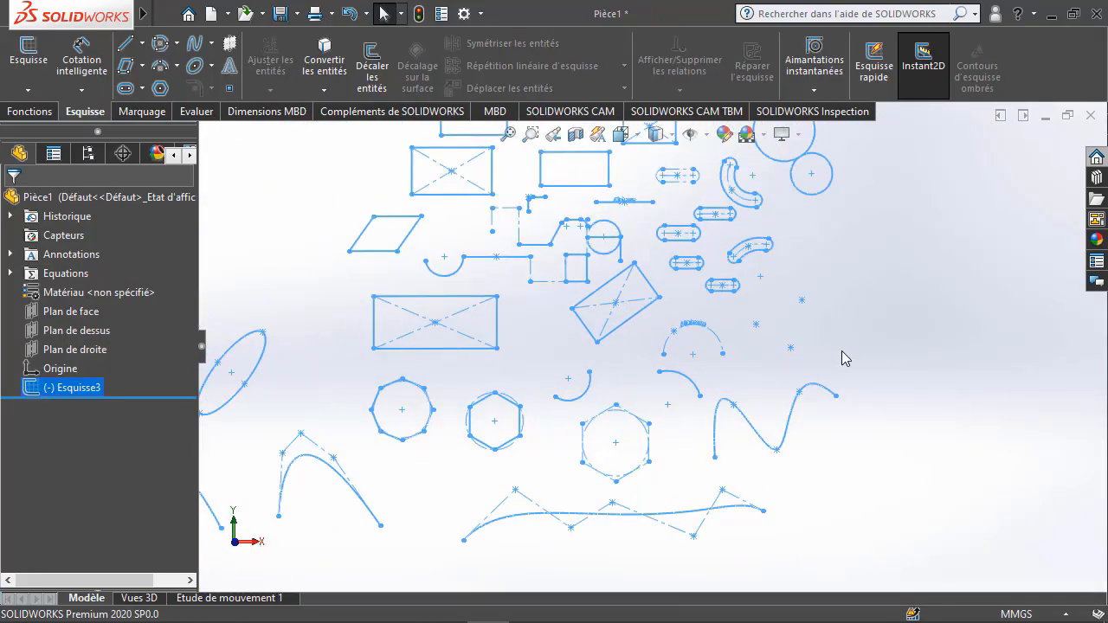